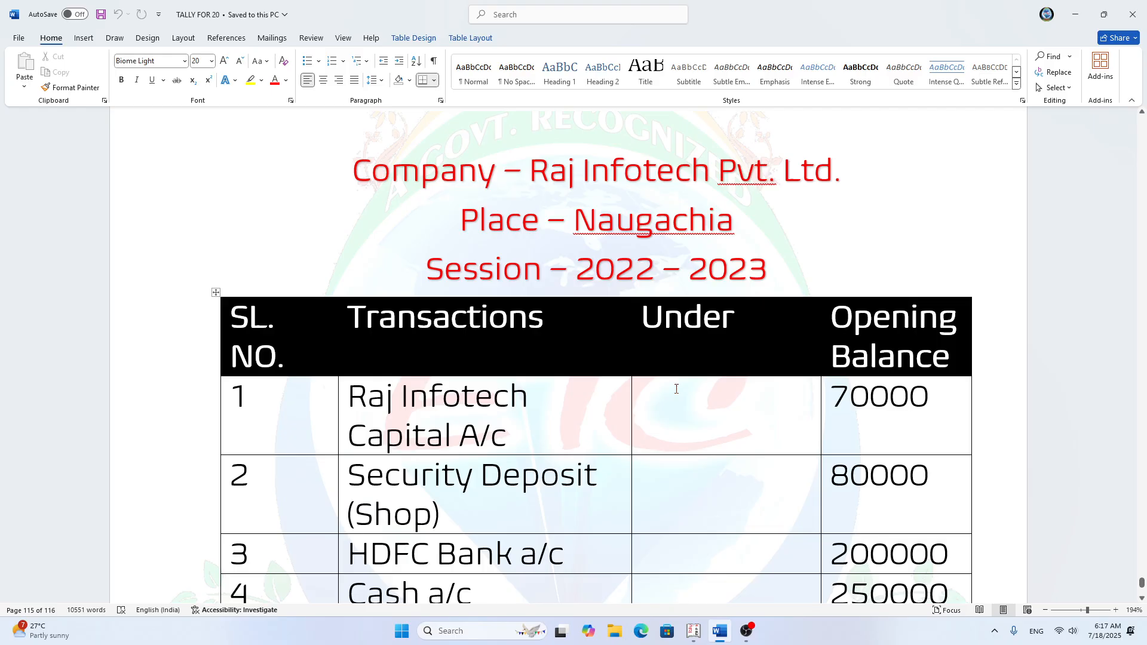
Step: Review the company, place and session details and all 15 transactions with their opening balances in the document
{"action": "scroll", "coordinate": [675, 389], "scroll_direction": "down", "scroll_amount": 3}
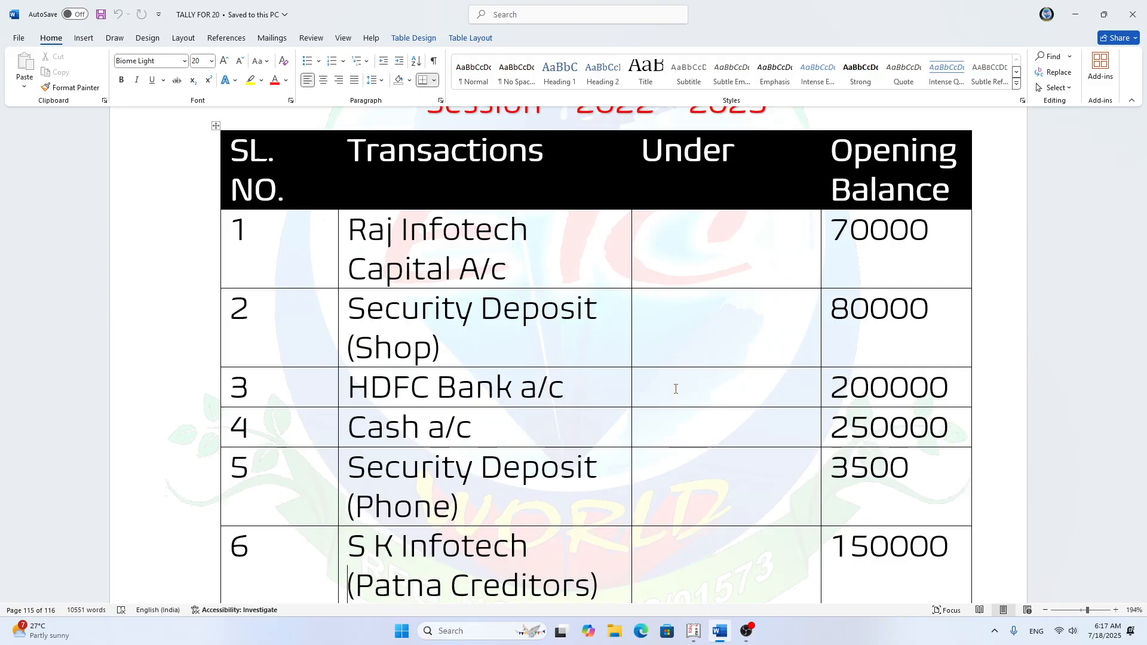
{"action": "scroll", "coordinate": [667, 452], "scroll_direction": "up", "scroll_amount": 1}
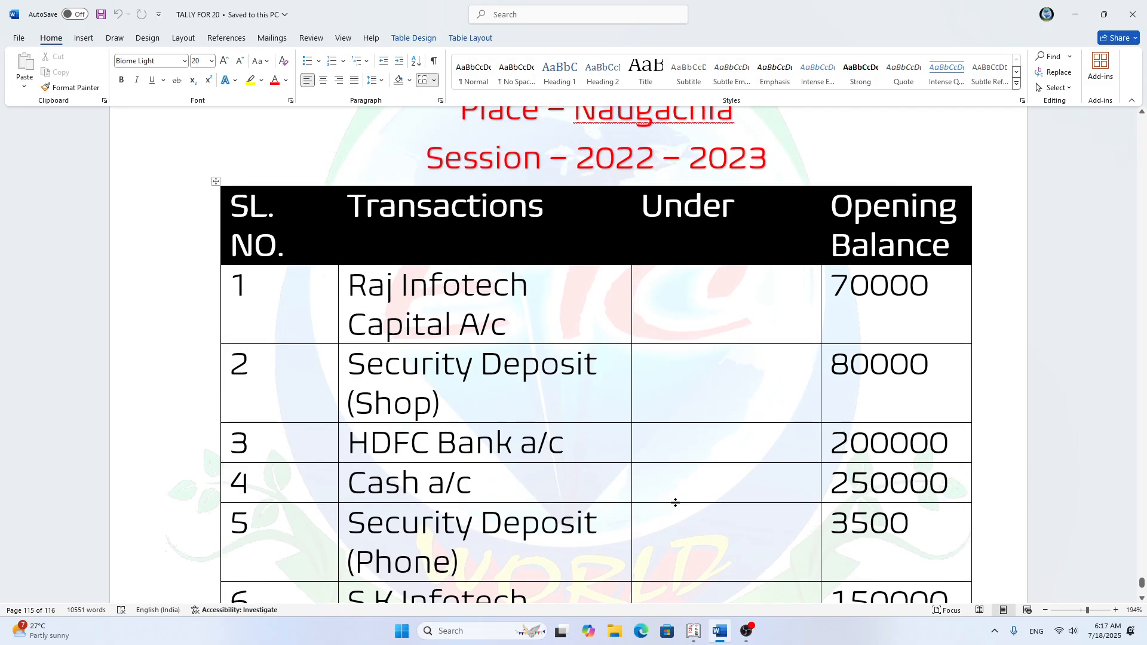
{"action": "scroll", "coordinate": [667, 452], "scroll_direction": "up", "scroll_amount": 1}
{"action": "scroll", "coordinate": [614, 426], "scroll_direction": "up", "scroll_amount": 1}
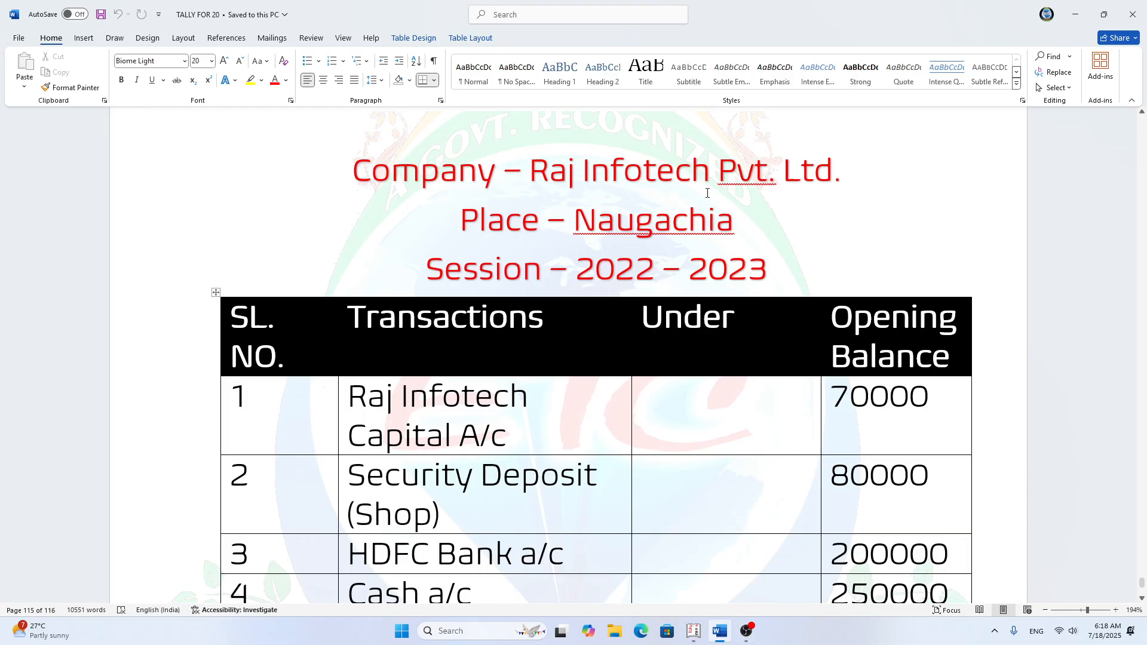
{"action": "scroll", "coordinate": [571, 323], "scroll_direction": "down", "scroll_amount": 3}
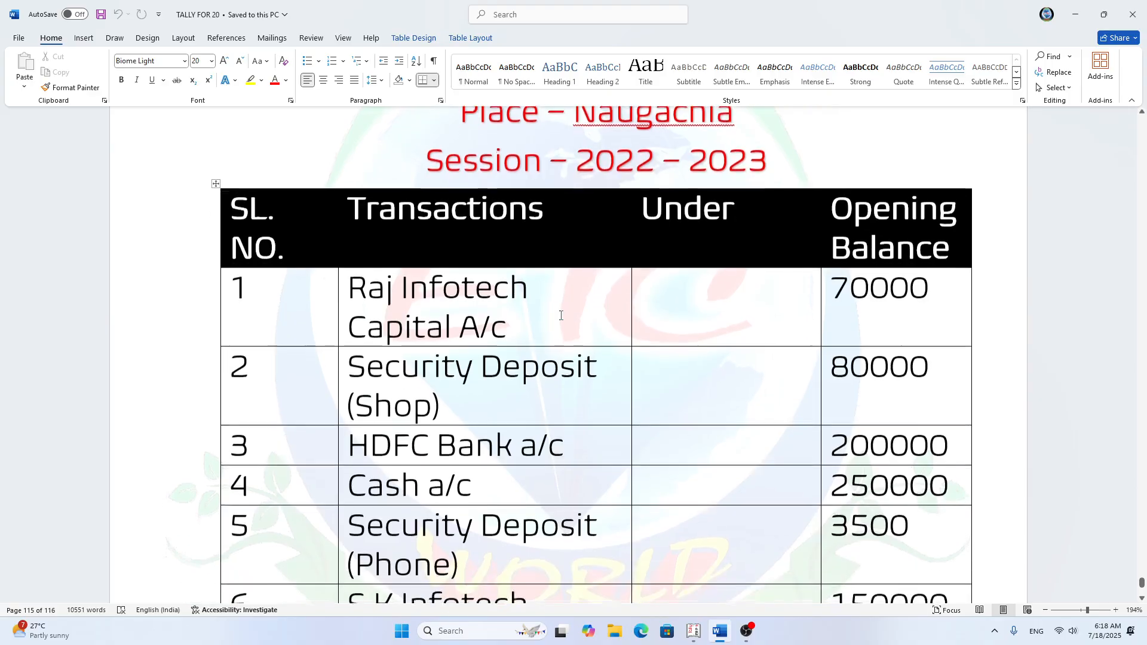
{"action": "scroll", "coordinate": [561, 315], "scroll_direction": "down", "scroll_amount": 2}
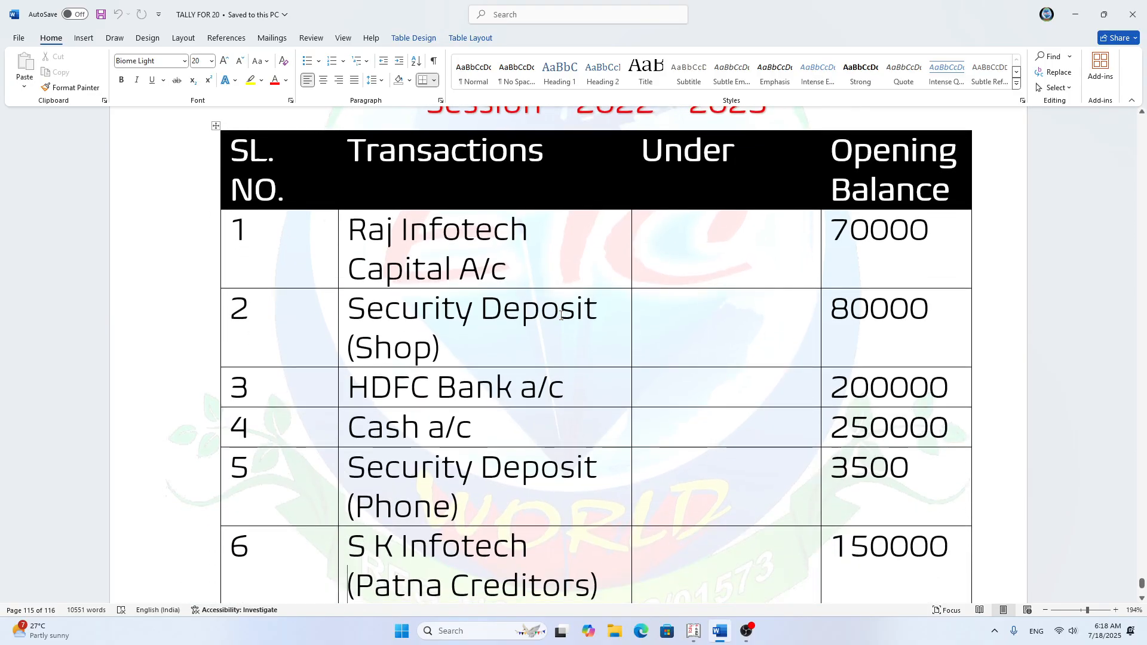
{"action": "scroll", "coordinate": [559, 318], "scroll_direction": "down", "scroll_amount": 2}
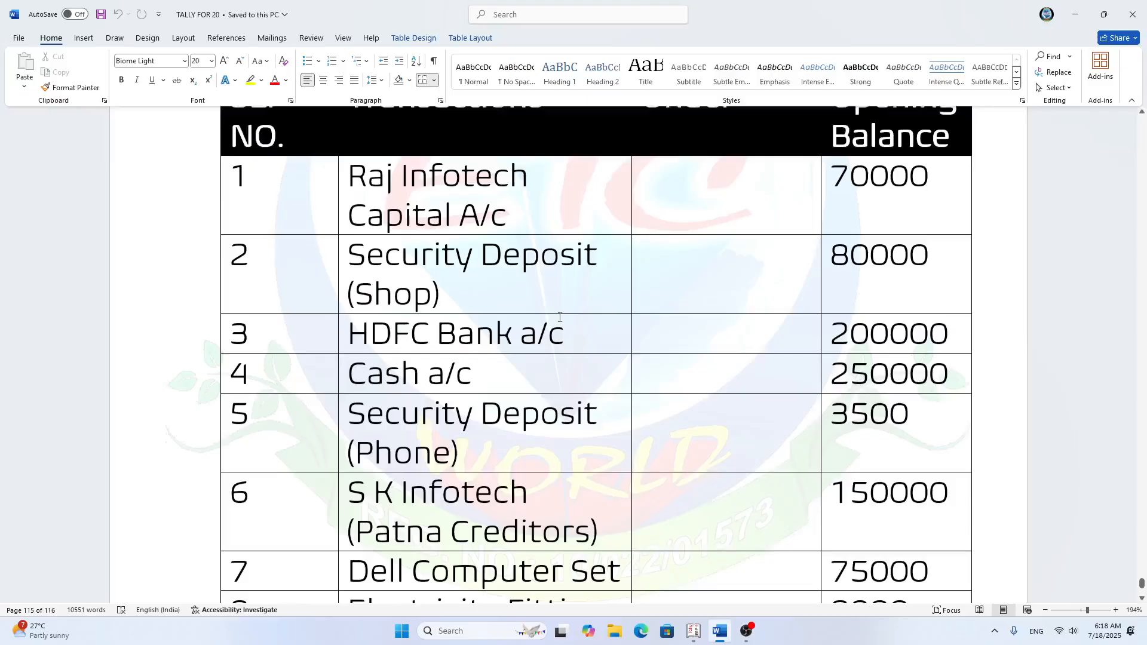
{"action": "scroll", "coordinate": [560, 317], "scroll_direction": "down", "scroll_amount": 8}
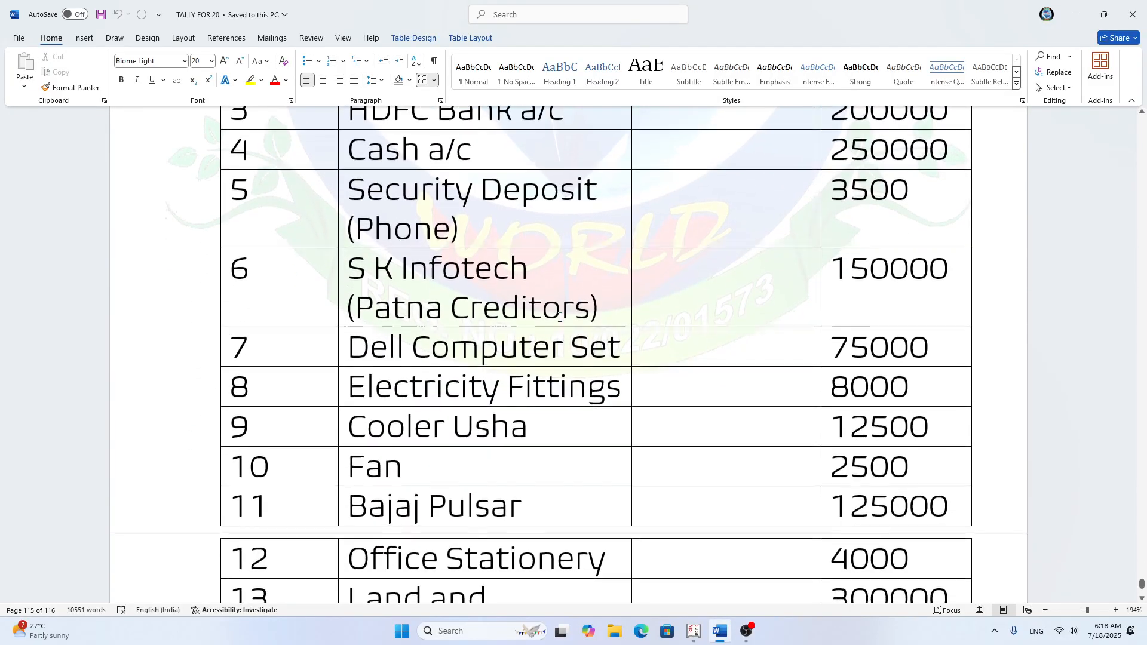
{"action": "scroll", "coordinate": [559, 317], "scroll_direction": "down", "scroll_amount": 8}
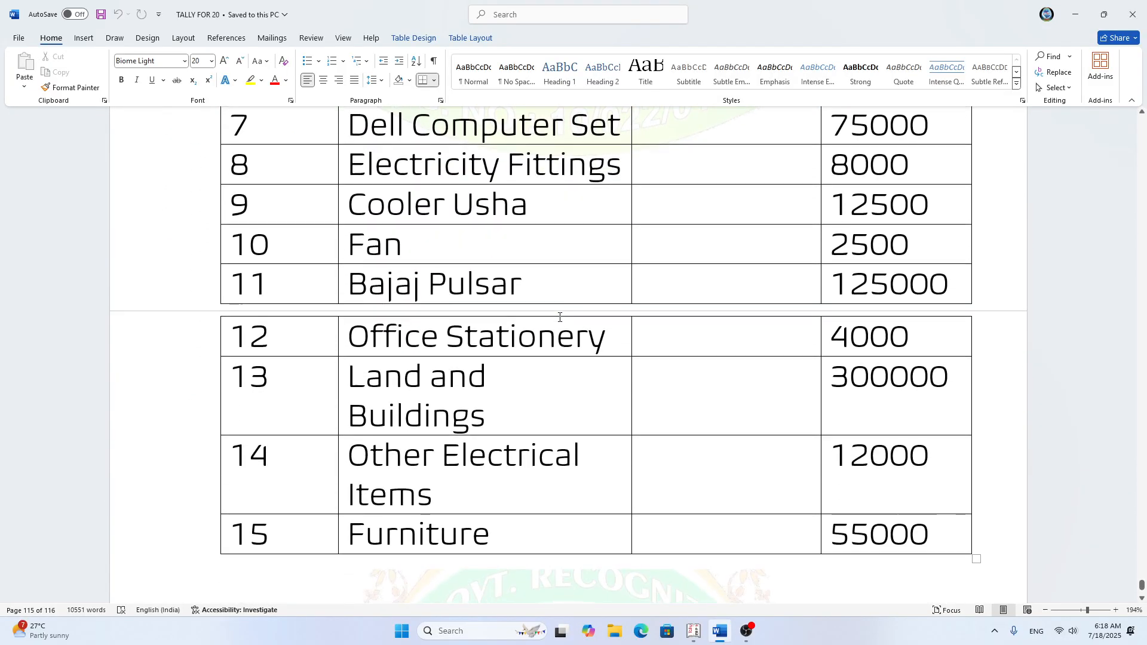
{"action": "scroll", "coordinate": [560, 317], "scroll_direction": "up", "scroll_amount": 2}
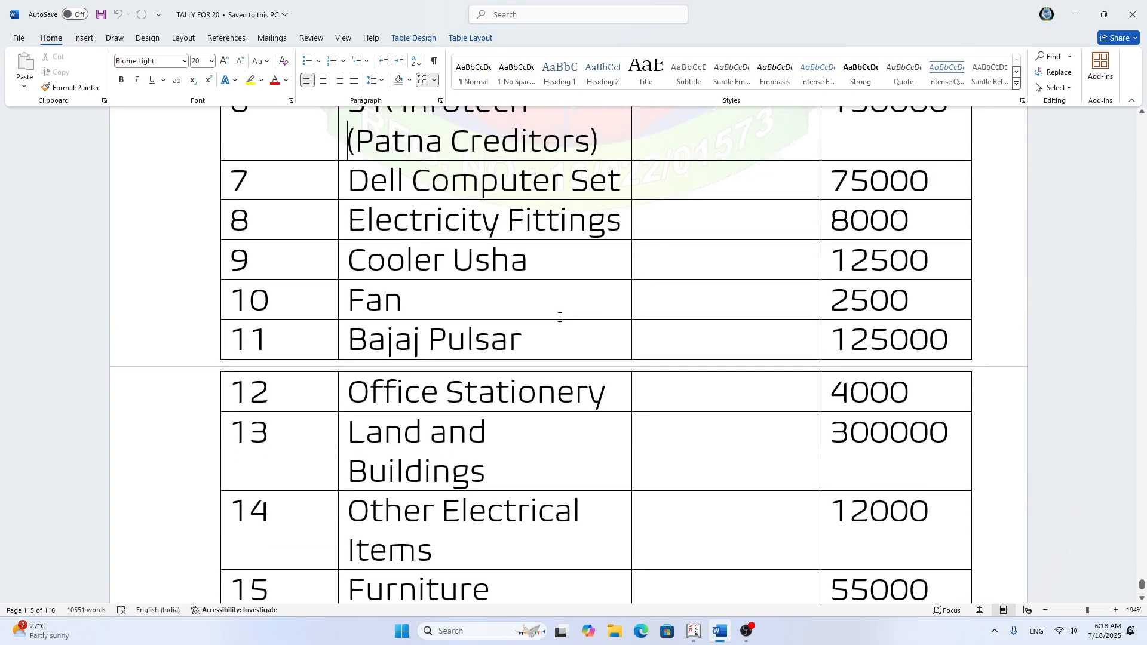
{"action": "scroll", "coordinate": [559, 317], "scroll_direction": "down", "scroll_amount": 5}
{"action": "scroll", "coordinate": [560, 318], "scroll_direction": "up", "scroll_amount": 4}
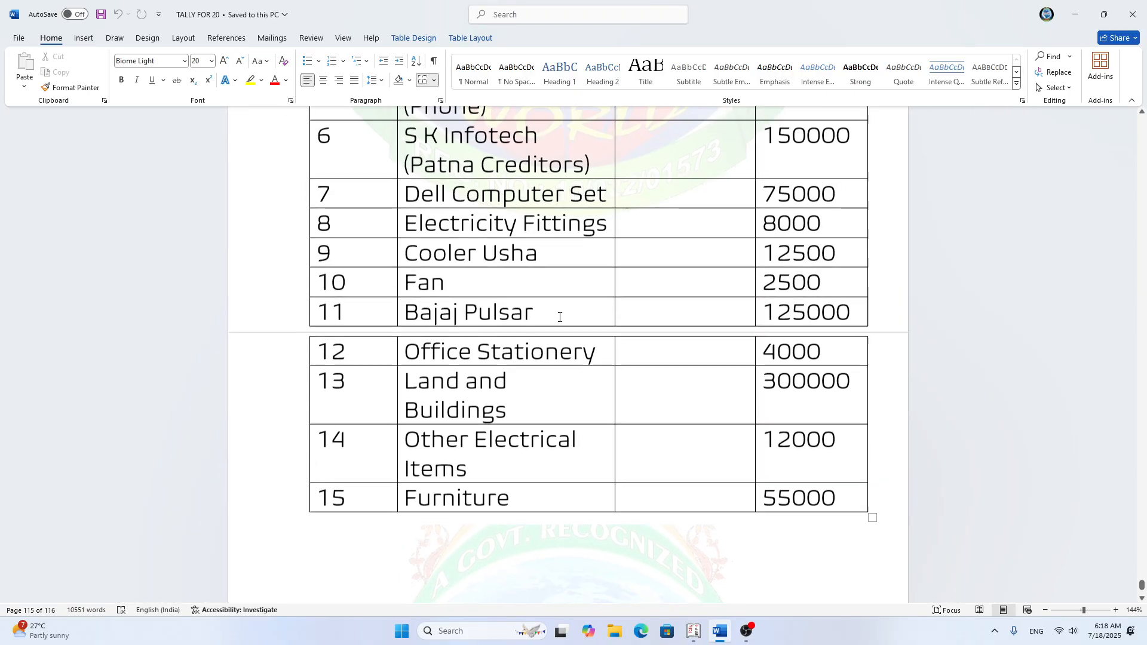
{"action": "scroll", "coordinate": [560, 317], "scroll_direction": "up", "scroll_amount": 3}
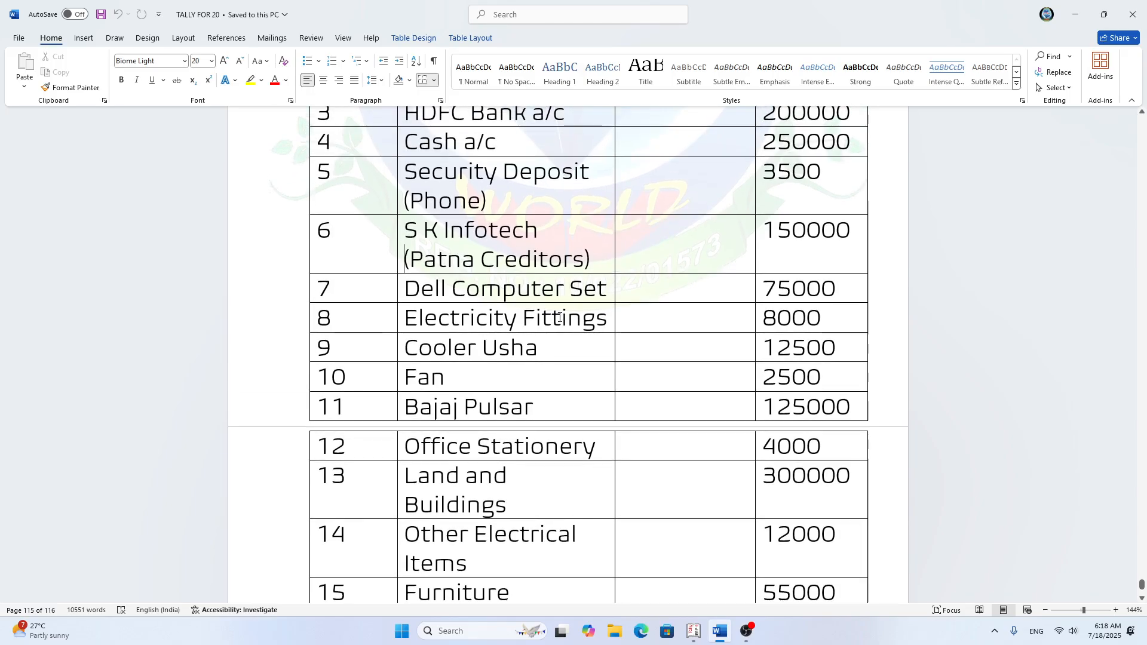
{"action": "scroll", "coordinate": [560, 317], "scroll_direction": "up", "scroll_amount": 9}
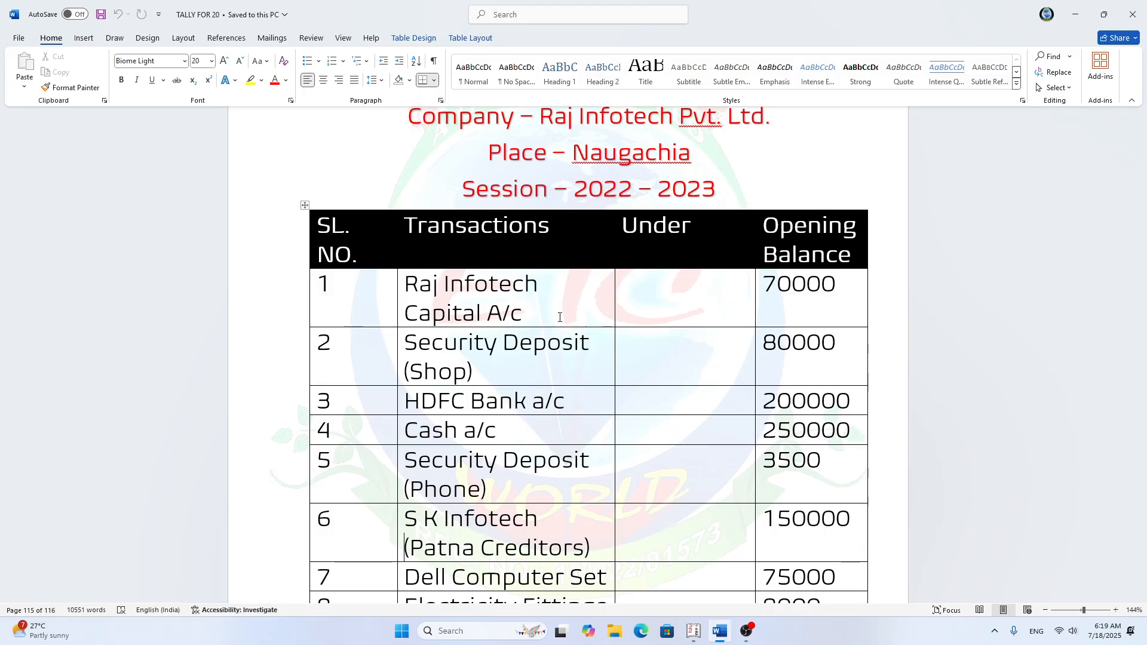
{"action": "scroll", "coordinate": [534, 295], "scroll_direction": "down", "scroll_amount": 3}
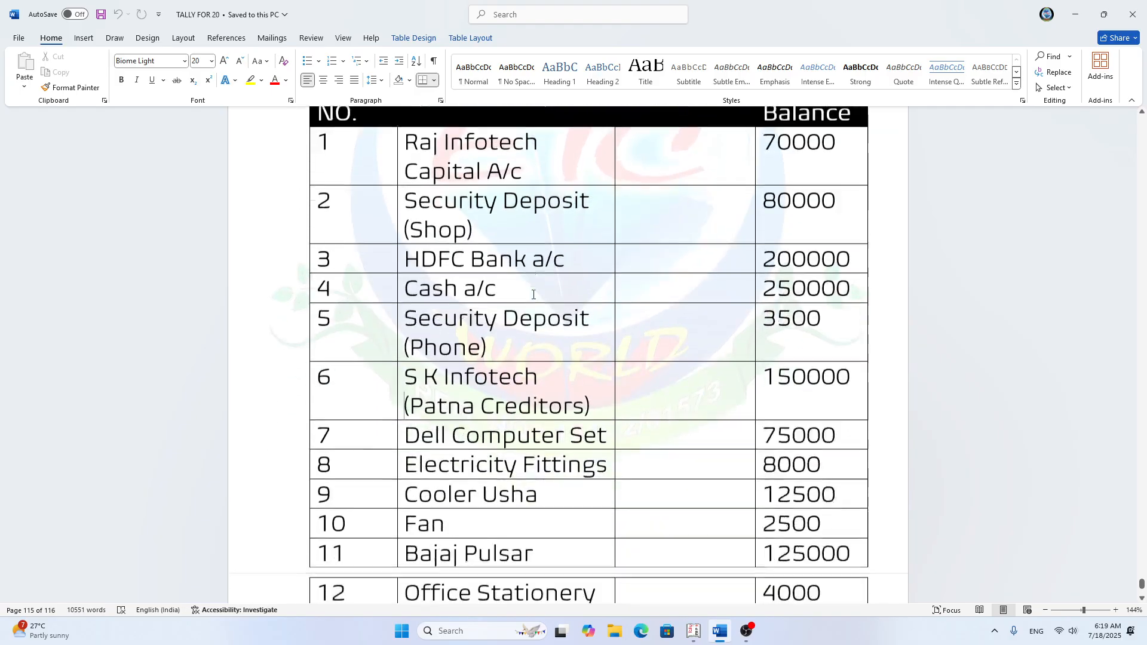
{"action": "scroll", "coordinate": [533, 294], "scroll_direction": "down", "scroll_amount": 5}
{"action": "scroll", "coordinate": [533, 295], "scroll_direction": "up", "scroll_amount": 1}
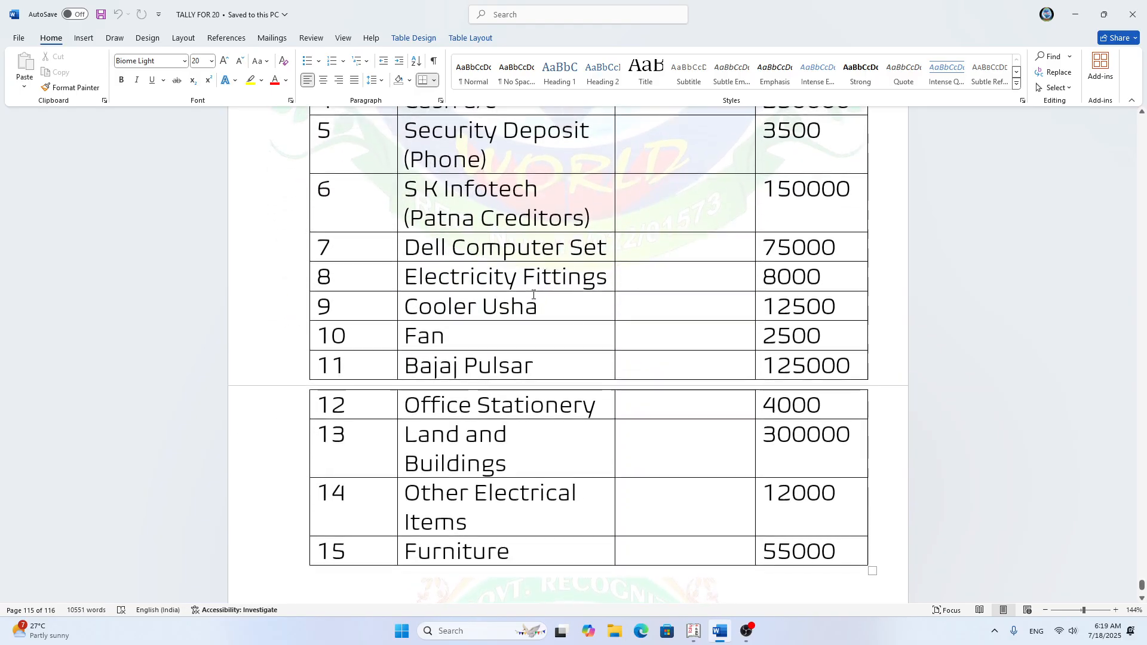
{"action": "scroll", "coordinate": [533, 294], "scroll_direction": "up", "scroll_amount": 1}
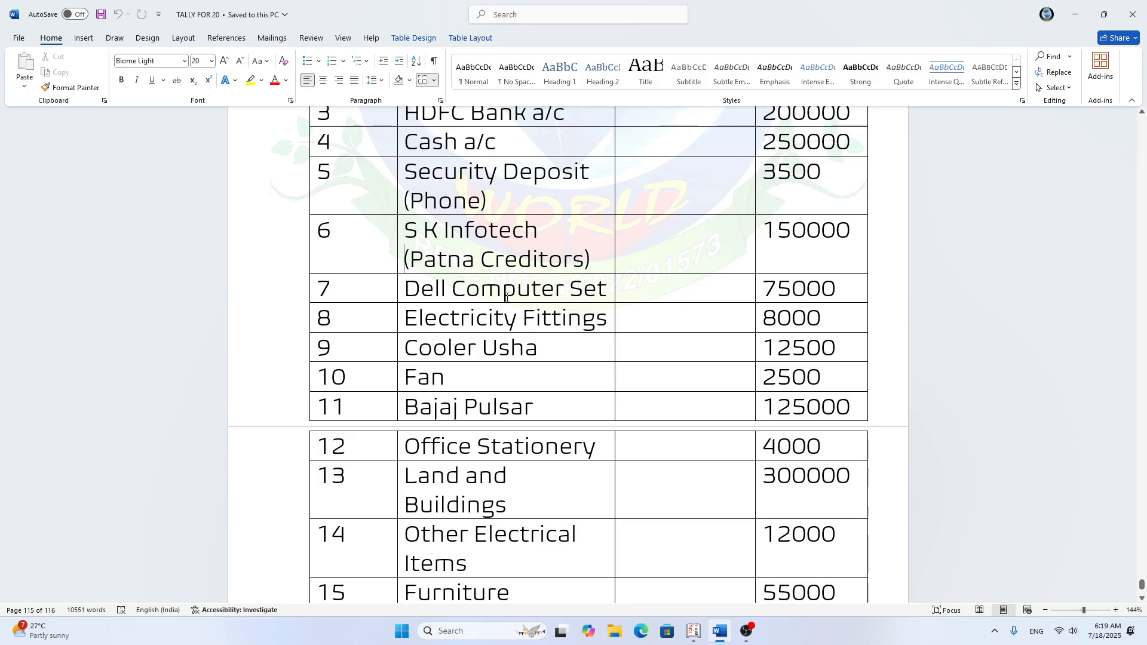
{"action": "scroll", "coordinate": [506, 297], "scroll_direction": "up", "scroll_amount": 5, "text": "ctrl"}
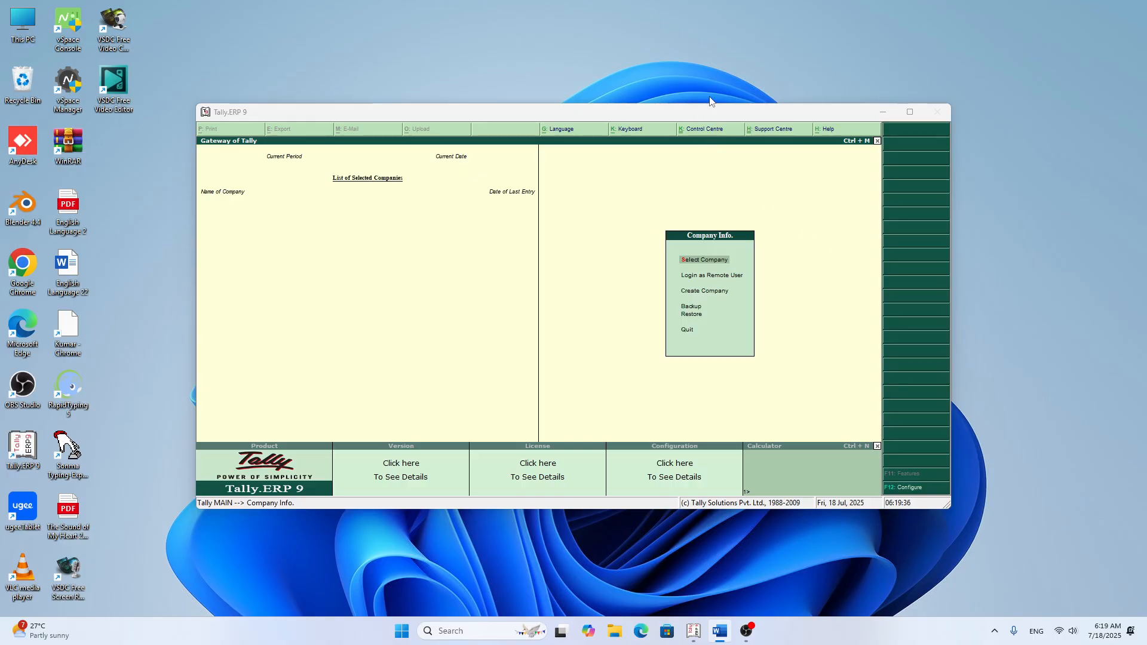
Step: Switch to Tally.ERP 9, maximize its window, view the list of existing companies, and minimize the program
{"action": "left_click", "coordinate": [910, 112]}
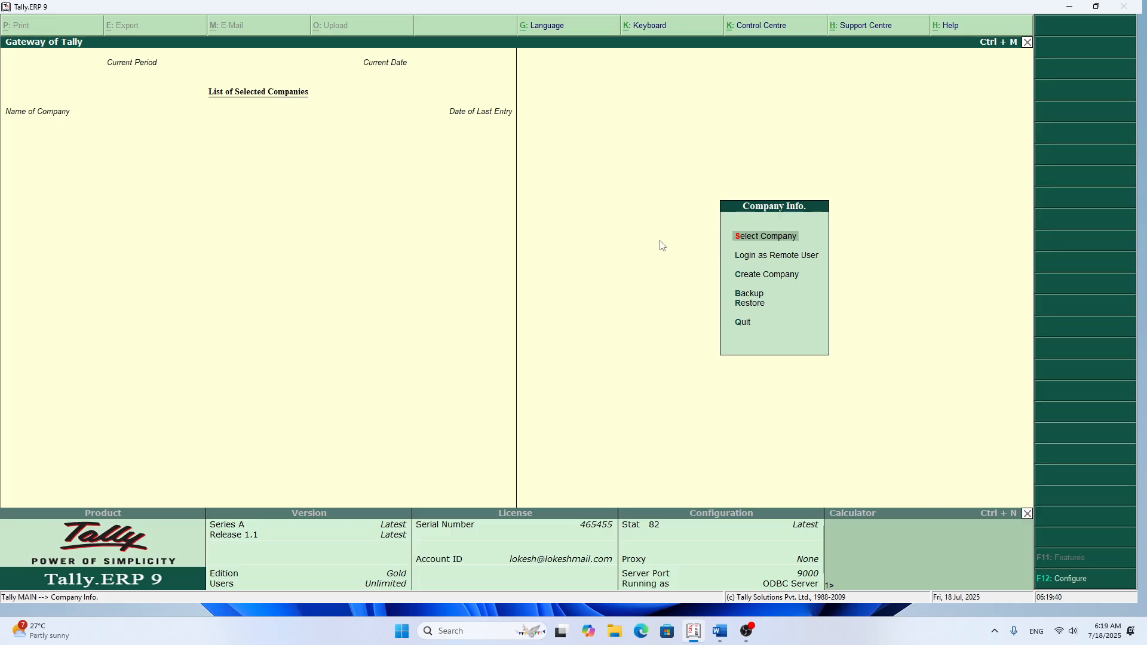
{"action": "key", "text": "Return"}
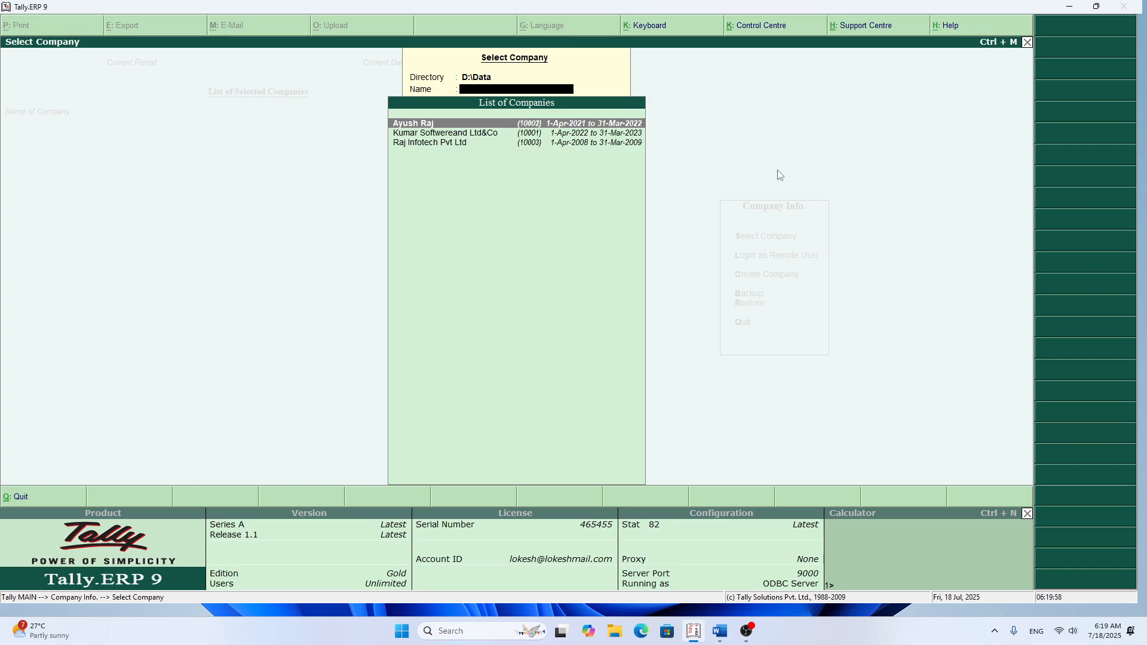
{"action": "left_click", "coordinate": [1068, 10]}
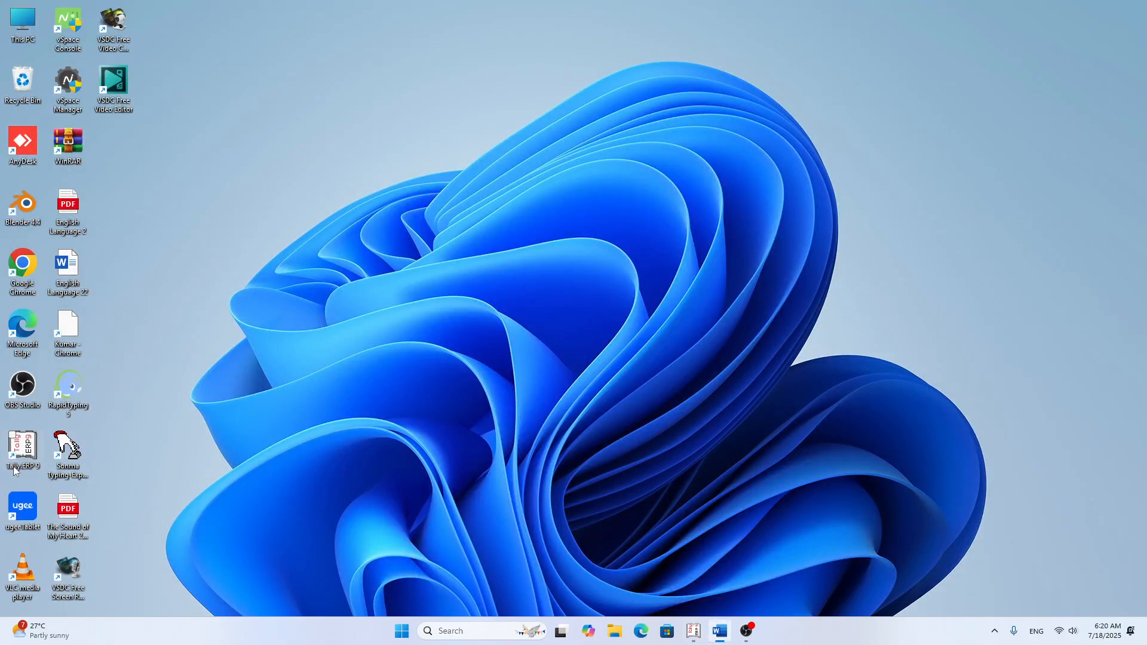
Step: Open the Tally.ERP 9 program folder from its desktop shortcut and look inside its Lang subfolder
{"action": "right_click", "coordinate": [40, 463]}
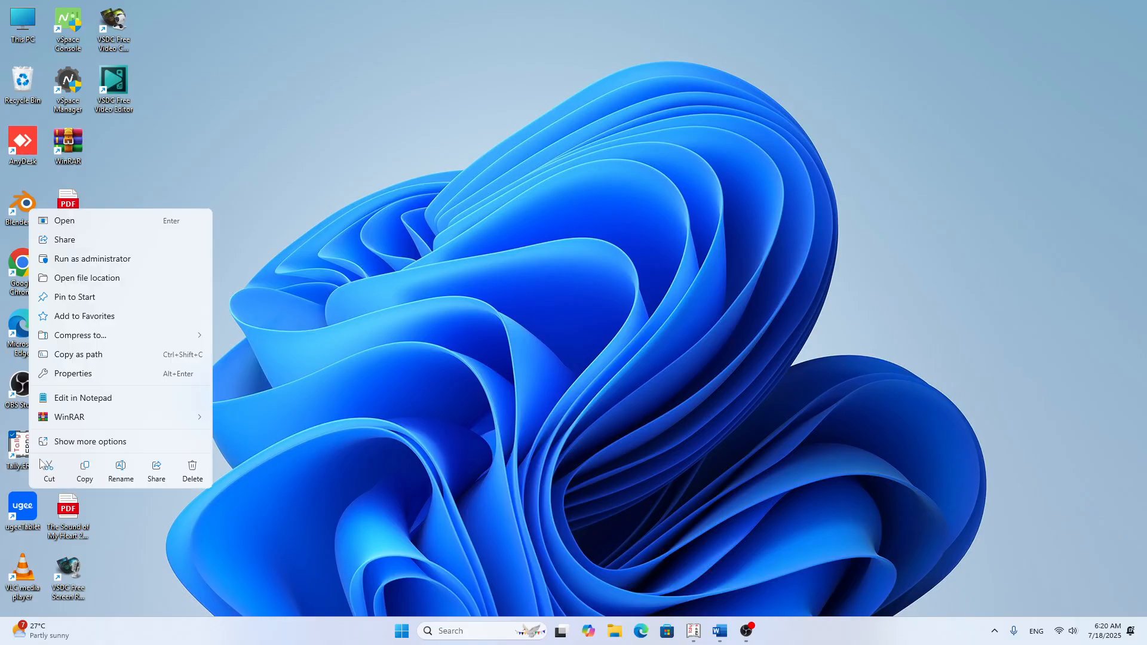
{"action": "left_click", "coordinate": [73, 372]}
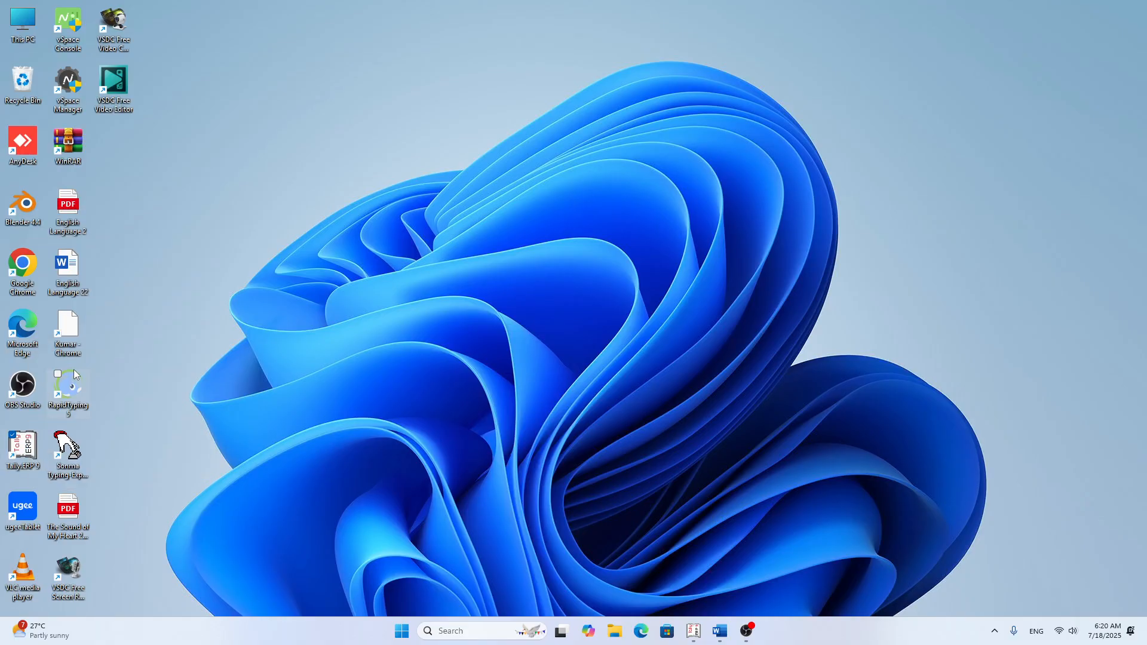
{"action": "left_click", "coordinate": [107, 492]}
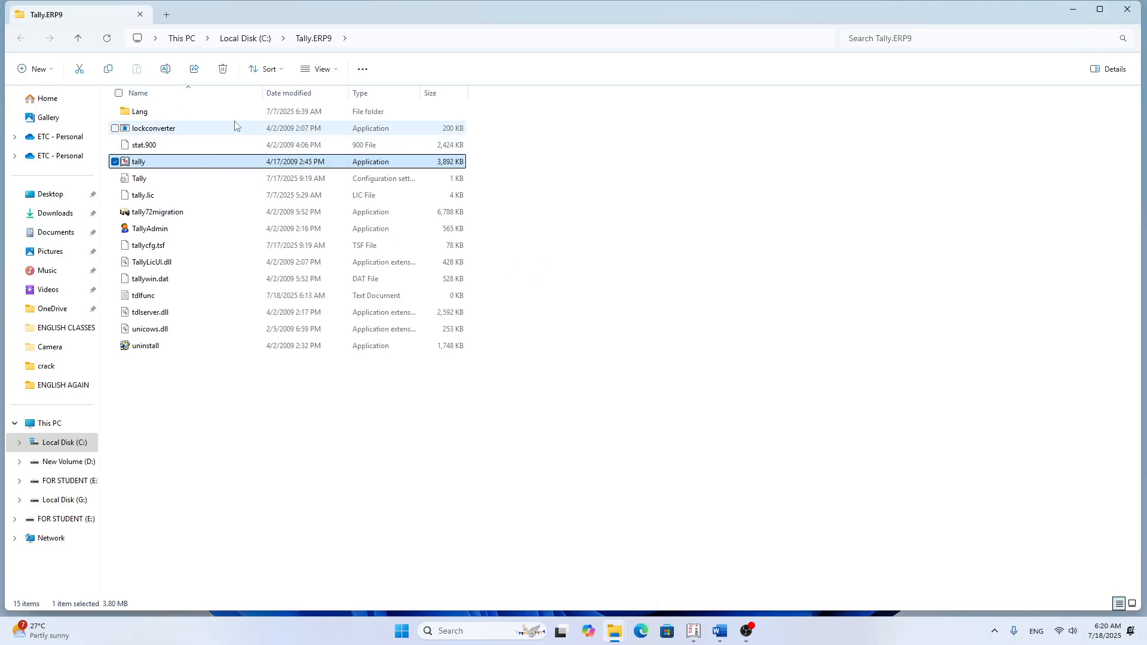
{"action": "left_click", "coordinate": [135, 117]}
{"action": "double_click", "coordinate": [136, 118]}
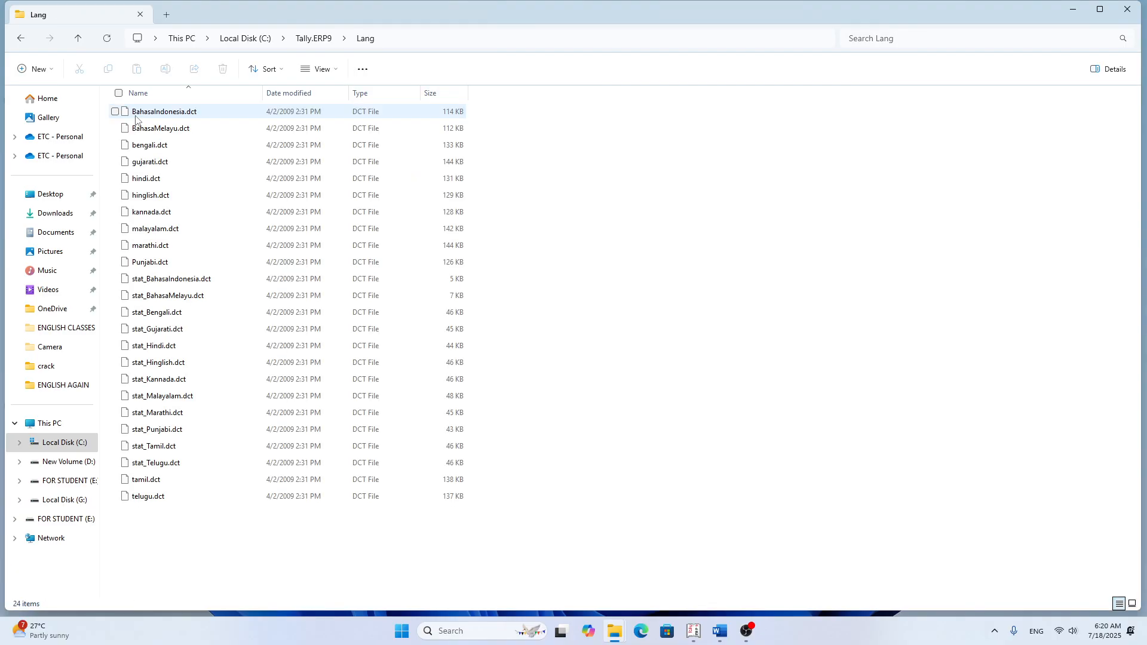
{"action": "left_click", "coordinate": [78, 37]}
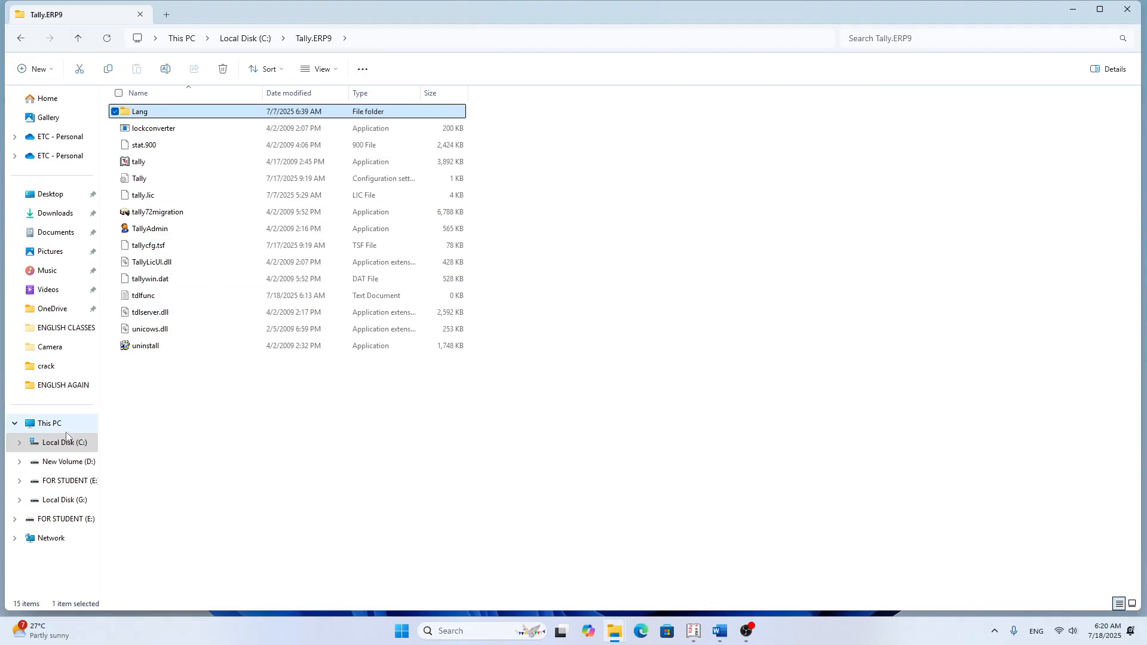
Step: Open the Data folder on the New Volume (D:) drive
{"action": "left_click", "coordinate": [48, 423]}
{"action": "double_click", "coordinate": [290, 132]}
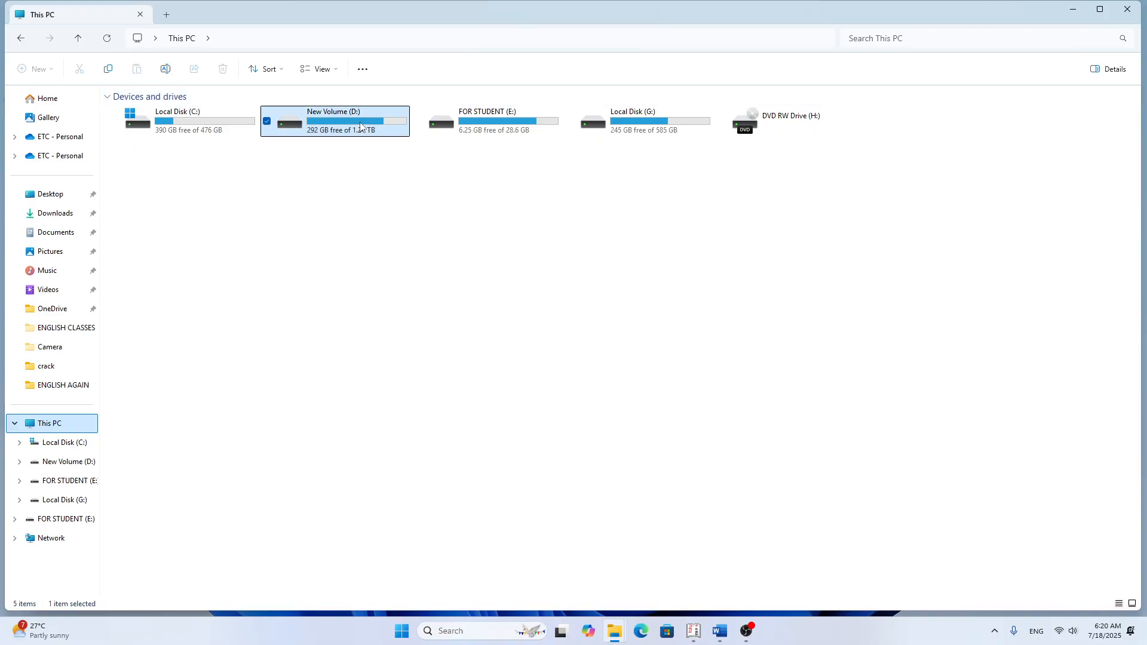
{"action": "left_click", "coordinate": [158, 246]}
{"action": "double_click", "coordinate": [157, 246]}
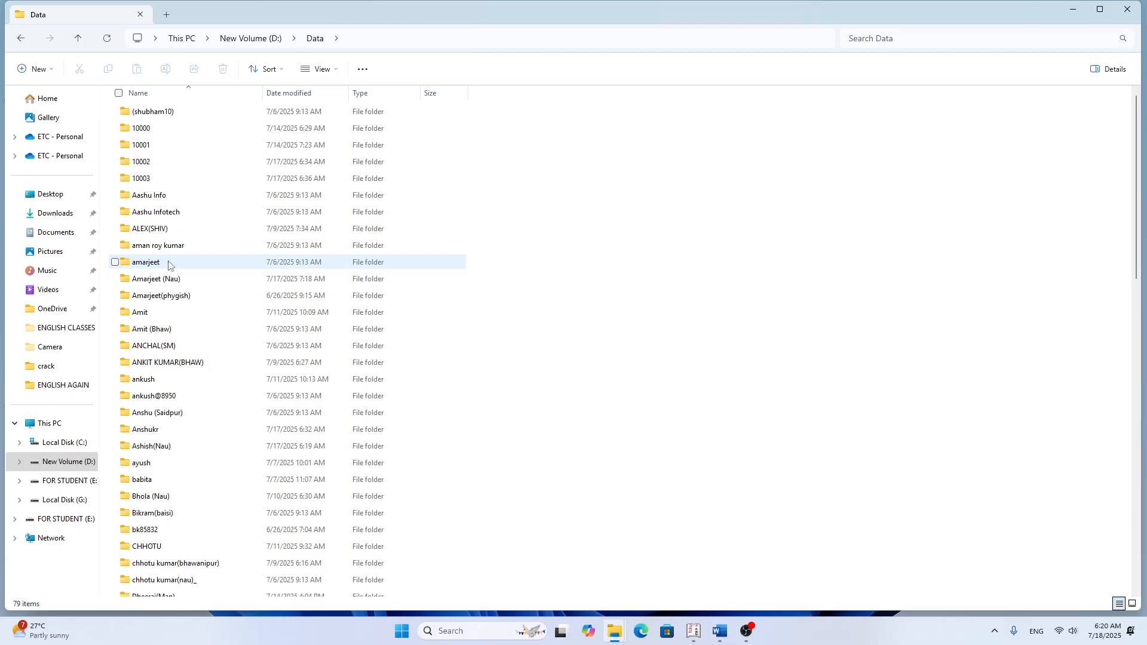
Step: Create a new folder inside the Data folder and name it with the person's name
{"action": "right_click", "coordinate": [536, 149]}
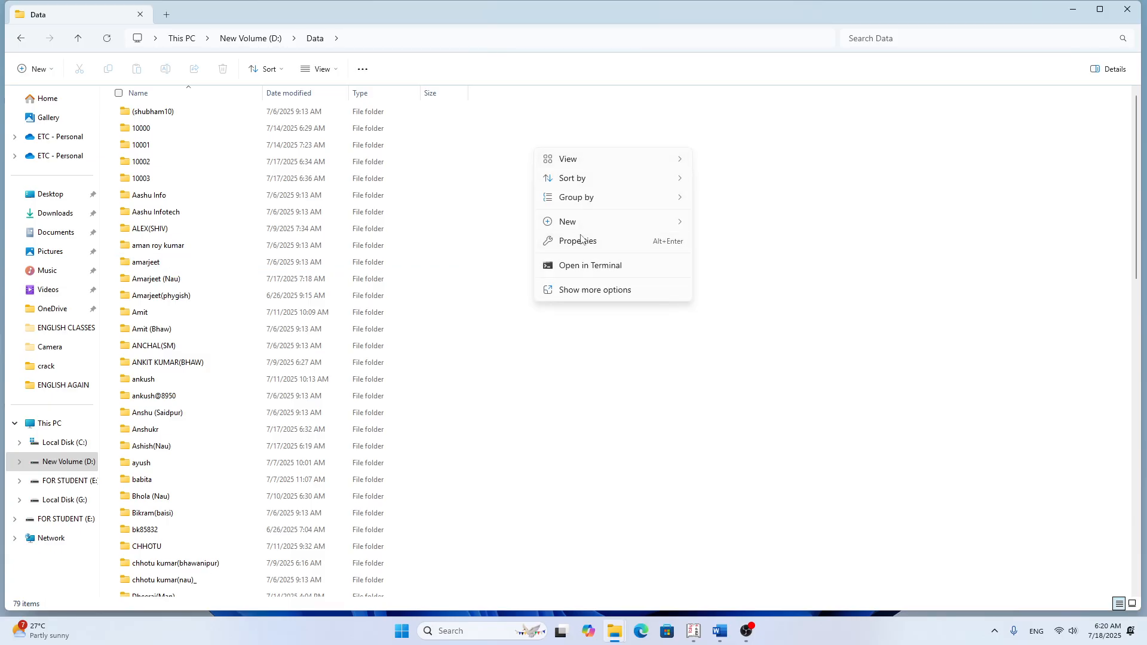
{"action": "mouse_move", "coordinate": [578, 223]}
{"action": "left_click", "coordinate": [715, 229]}
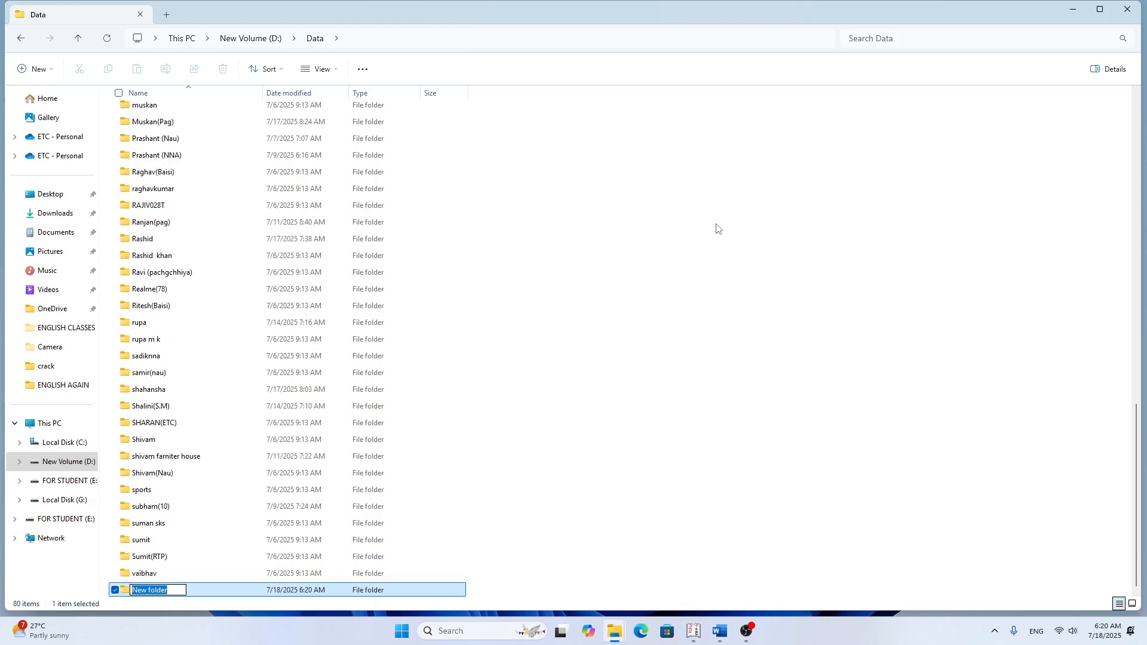
{"action": "type", "text": "A"}
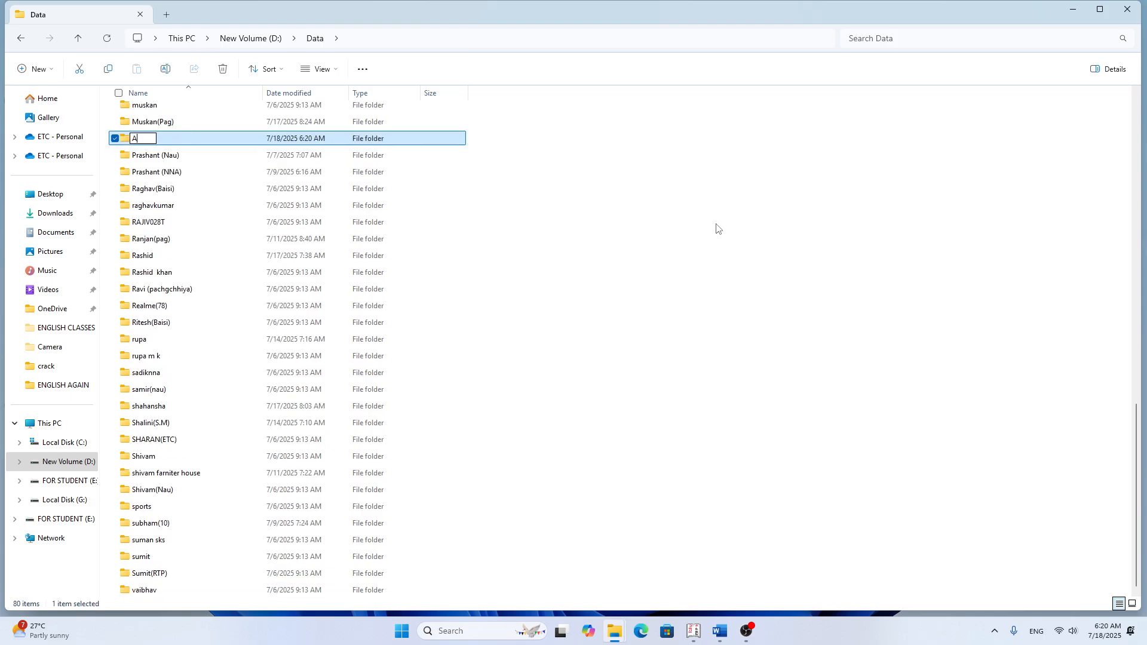
{"action": "type", "text": "yush (Raj)"}
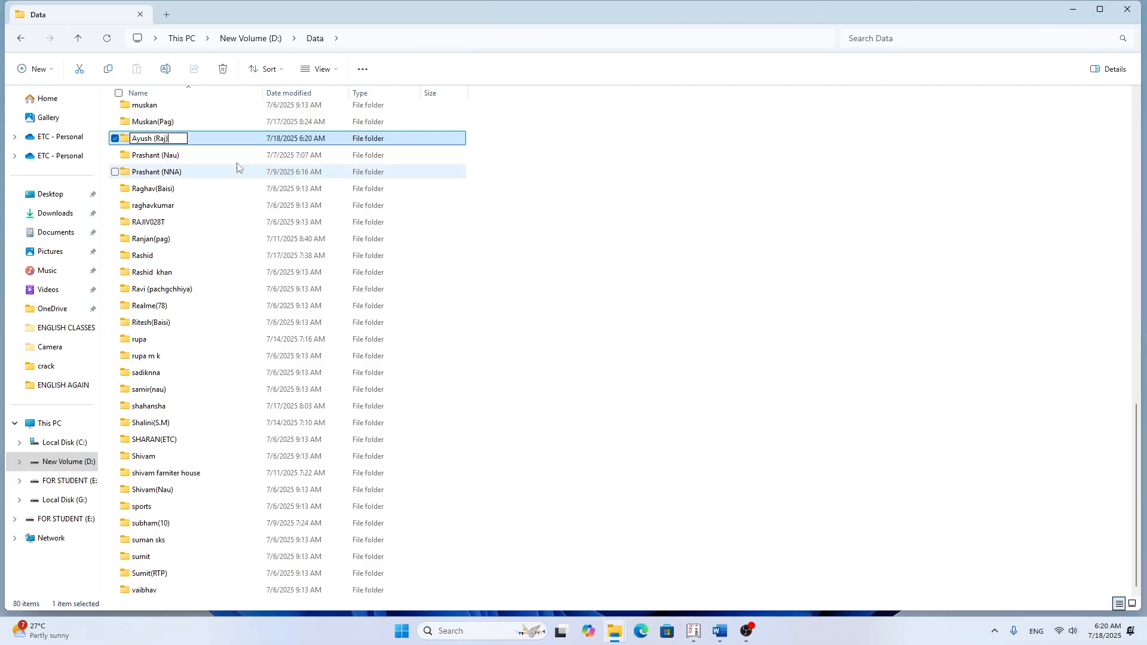
{"action": "key", "text": "Return"}
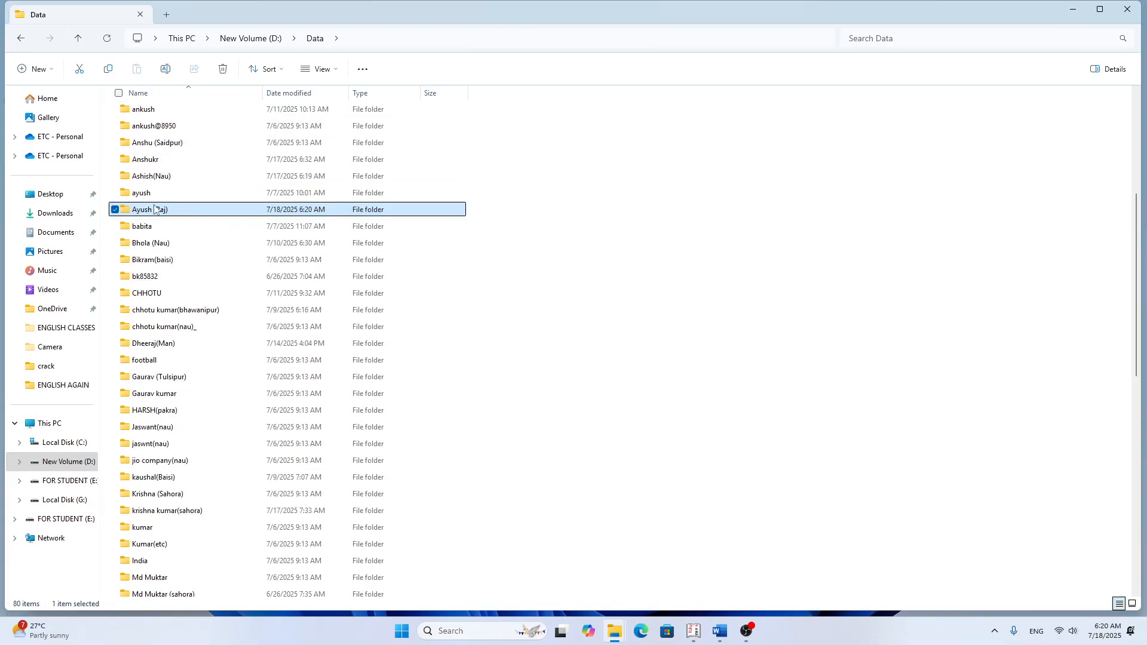
Step: Cut the company data folders 10000, 10001, 10002 and 10003 in the Data folder
{"action": "scroll", "coordinate": [133, 215], "scroll_direction": "up", "scroll_amount": 5}
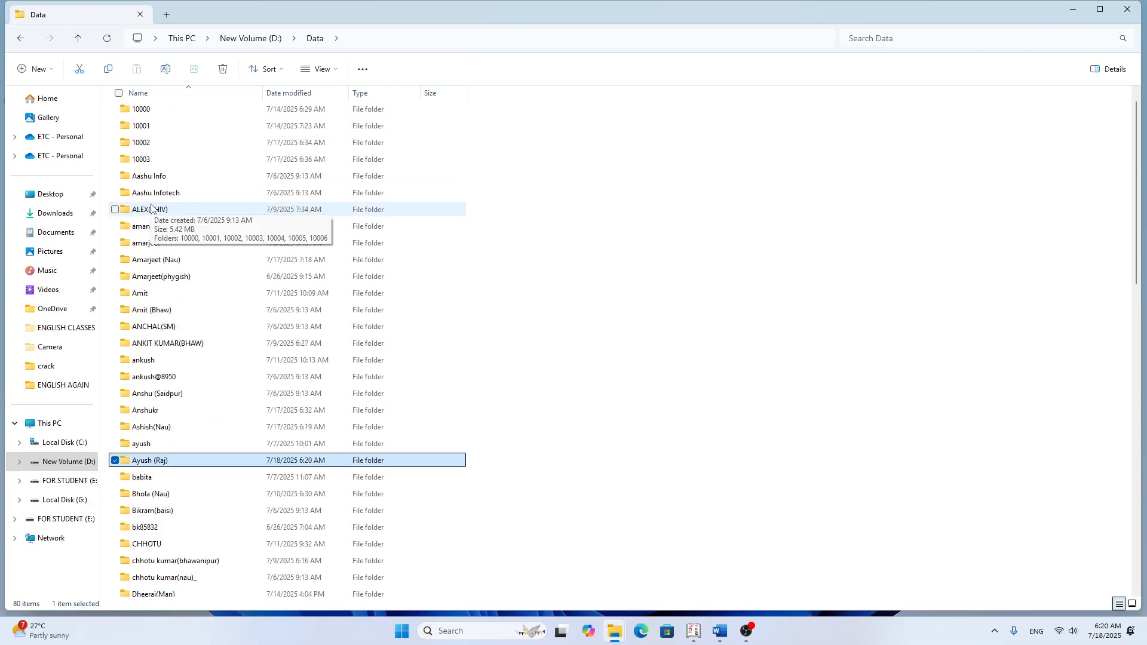
{"action": "left_click_drag", "start_coordinate": [178, 108], "coordinate": [156, 169]}
{"action": "key", "text": "ctrl+c"}
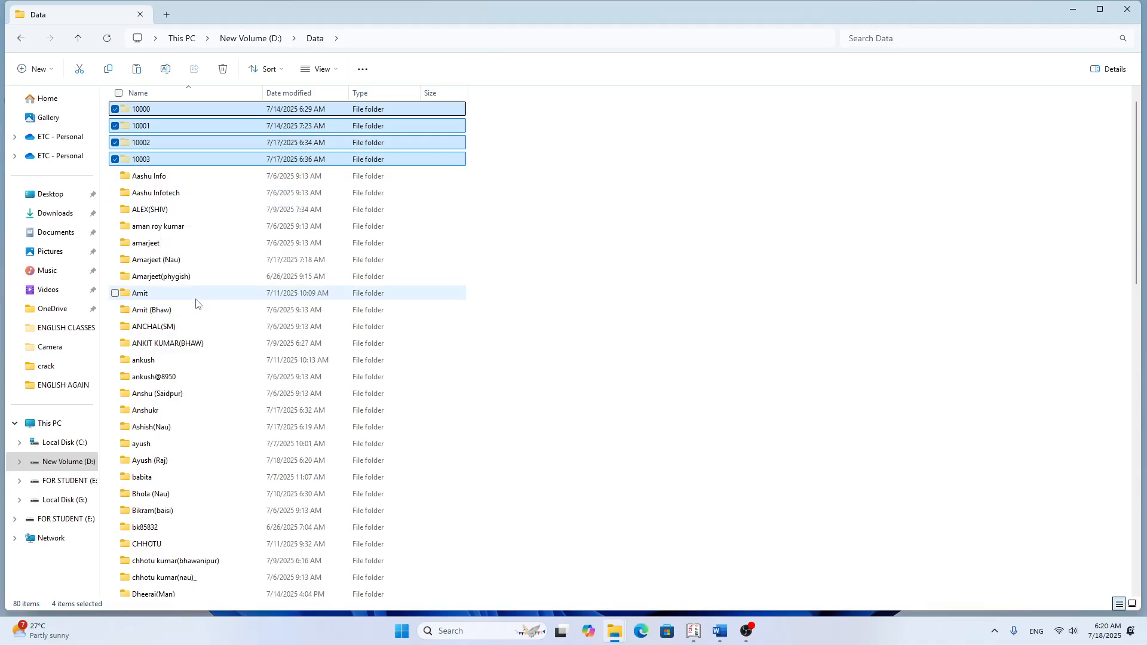
{"action": "scroll", "coordinate": [169, 337], "scroll_direction": "down", "scroll_amount": 4}
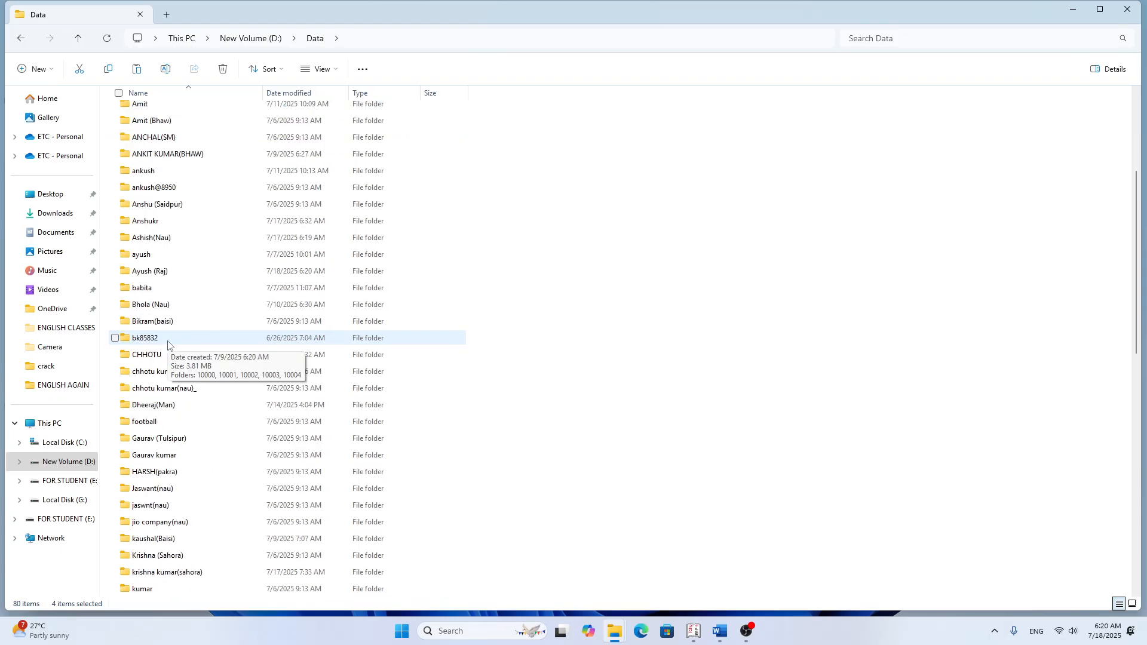
{"action": "scroll", "coordinate": [168, 345], "scroll_direction": "up", "scroll_amount": 5}
{"action": "left_click", "coordinate": [185, 230]}
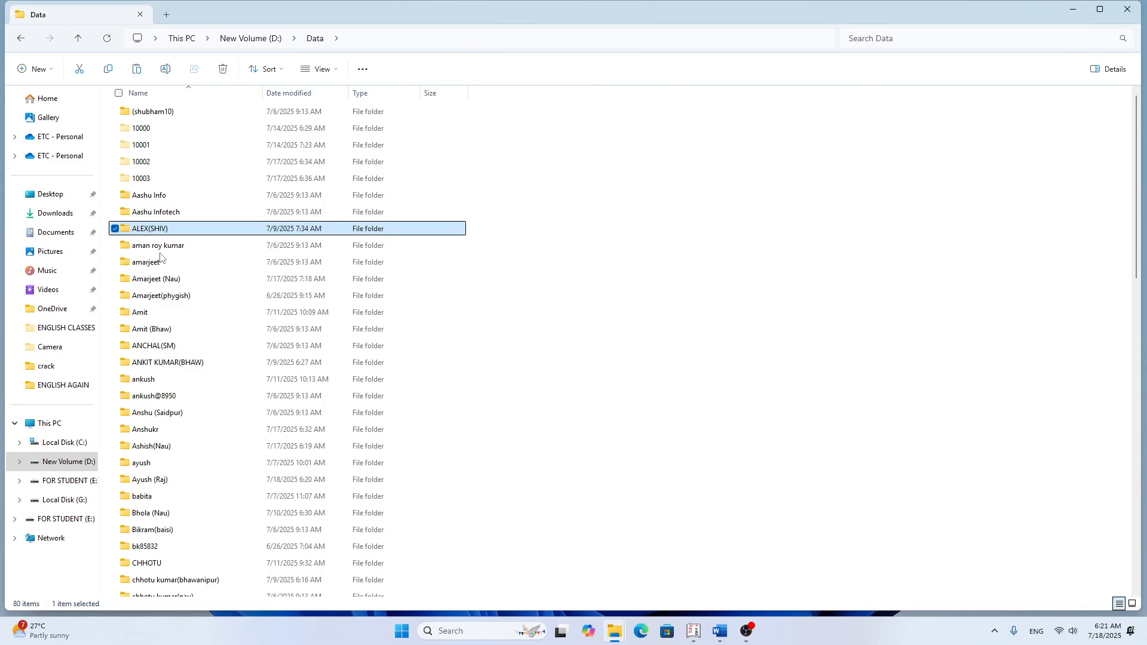
Step: Paste the cut company data folders into the new person-named folder inside the Data folder
{"action": "left_click", "coordinate": [145, 197]}
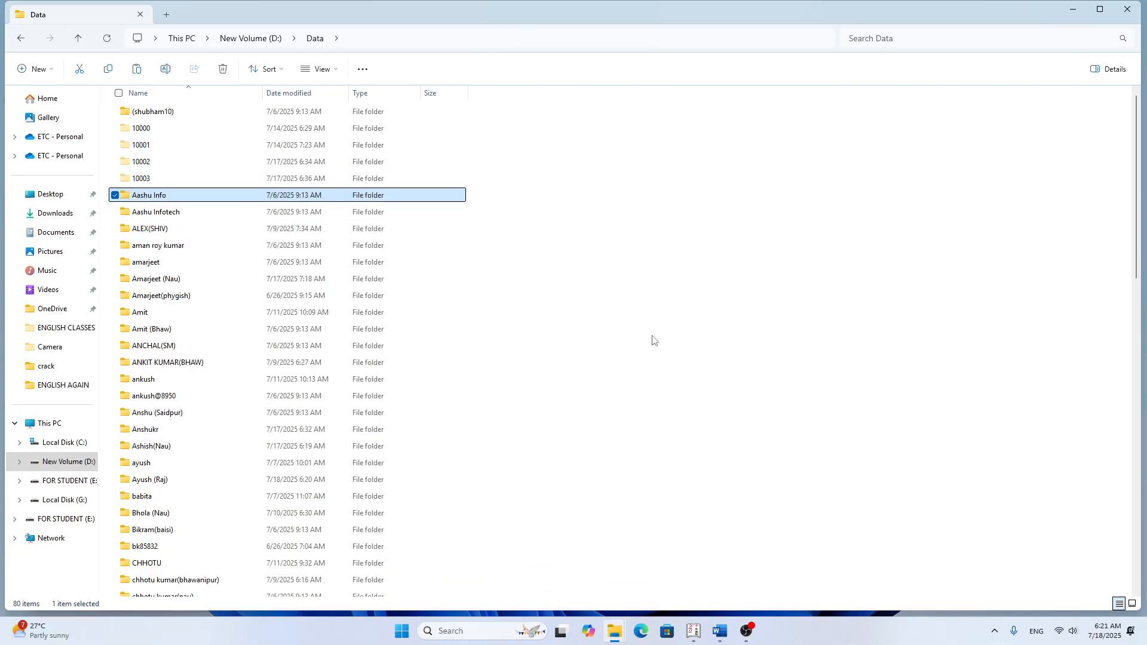
{"action": "left_click", "coordinate": [670, 335]}
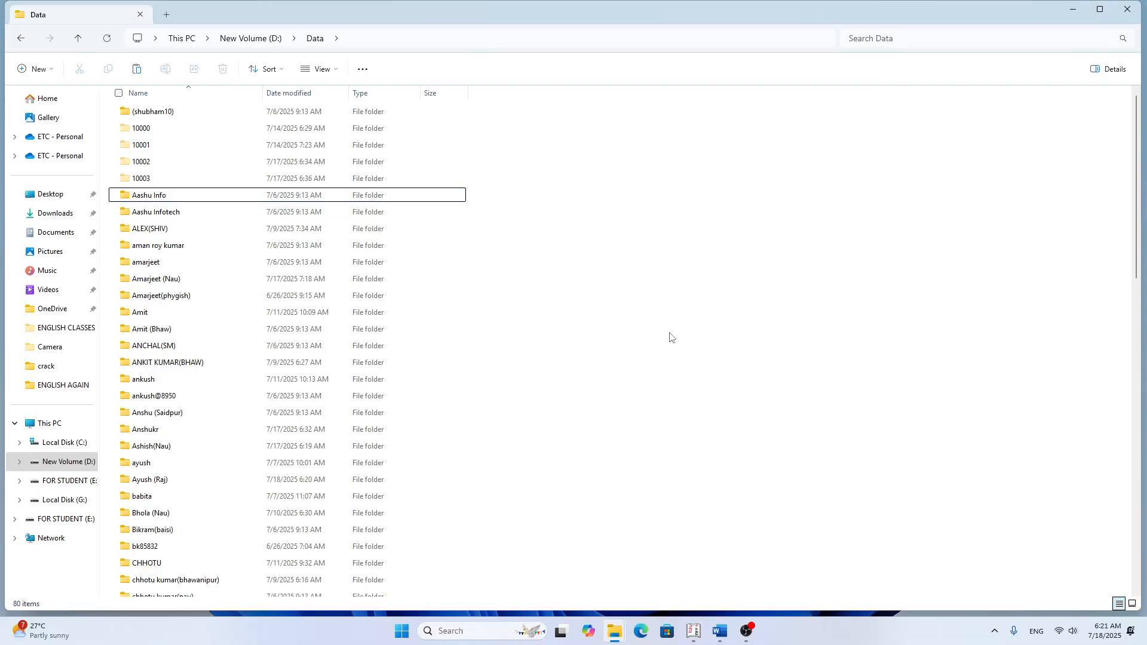
{"action": "double_click", "coordinate": [158, 483]}
{"action": "key", "text": "ctrl+v"}
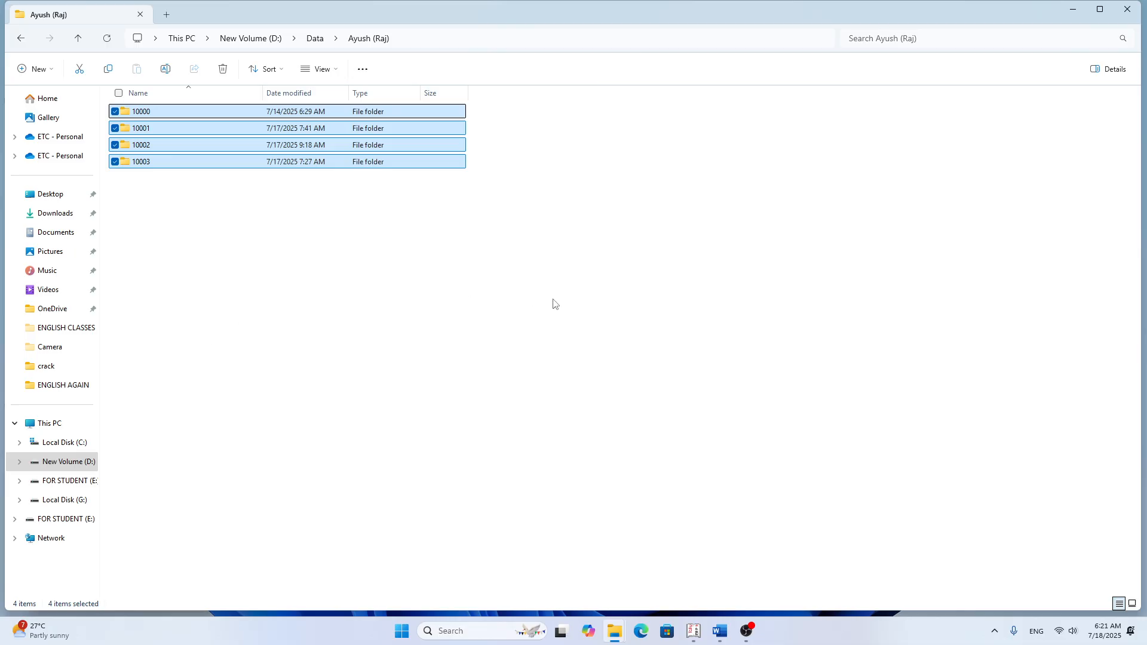
{"action": "left_click", "coordinate": [305, 312]}
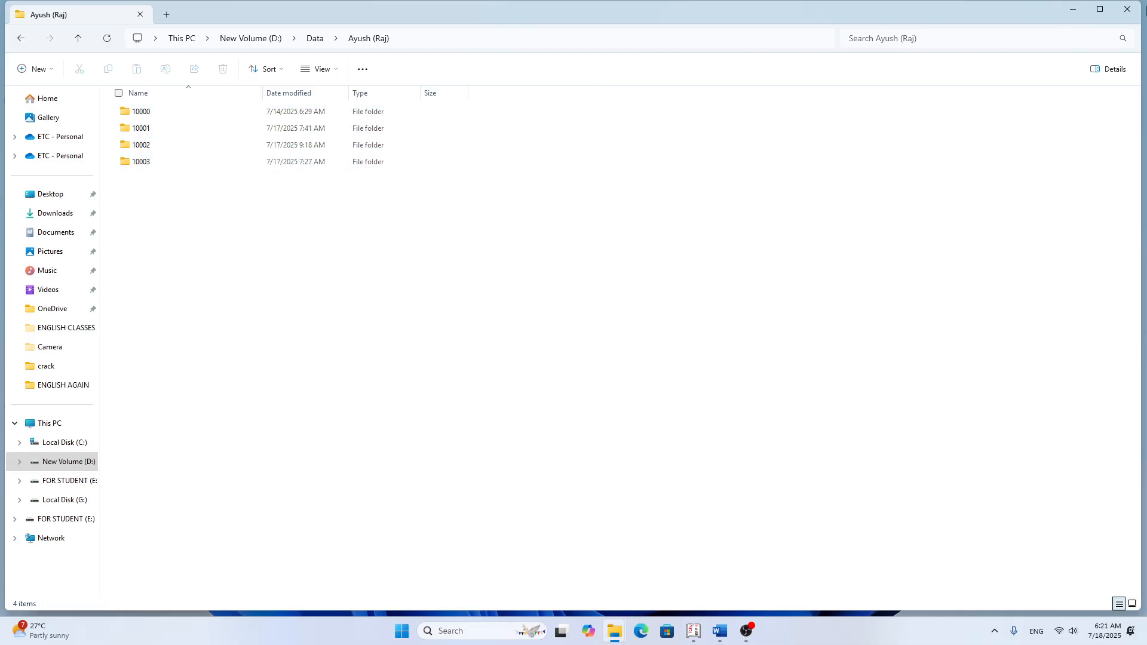
Step: Close the folder and shortcut properties windows, and launch Tally.ERP 9 in a maximized window
{"action": "left_click", "coordinate": [1127, 9]}
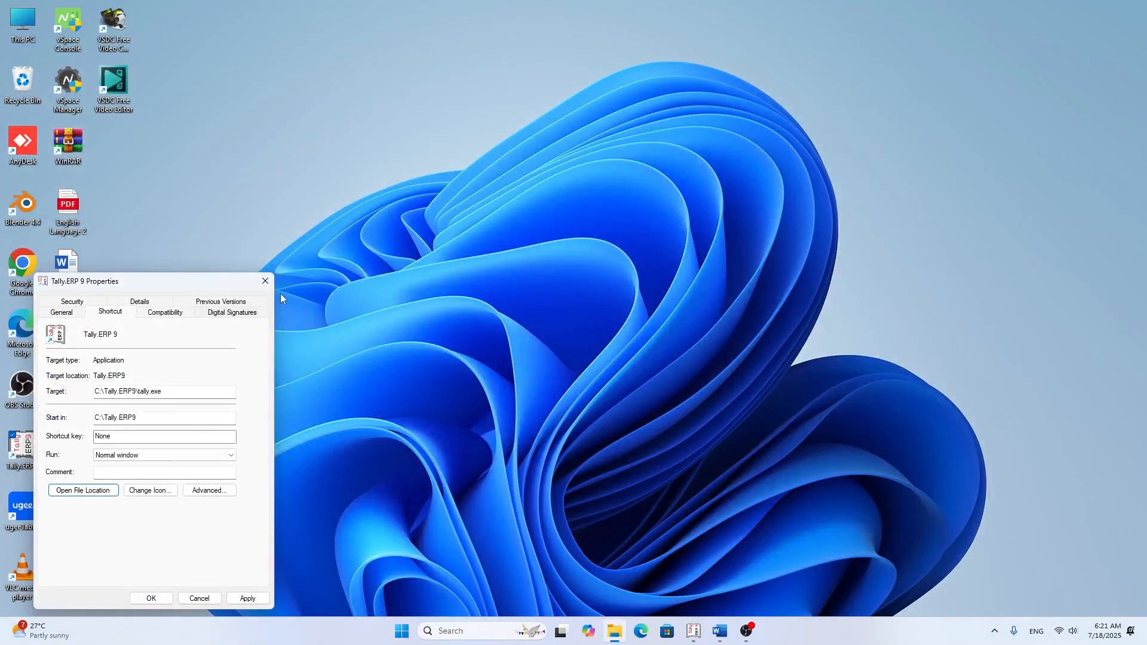
{"action": "left_click", "coordinate": [265, 281]}
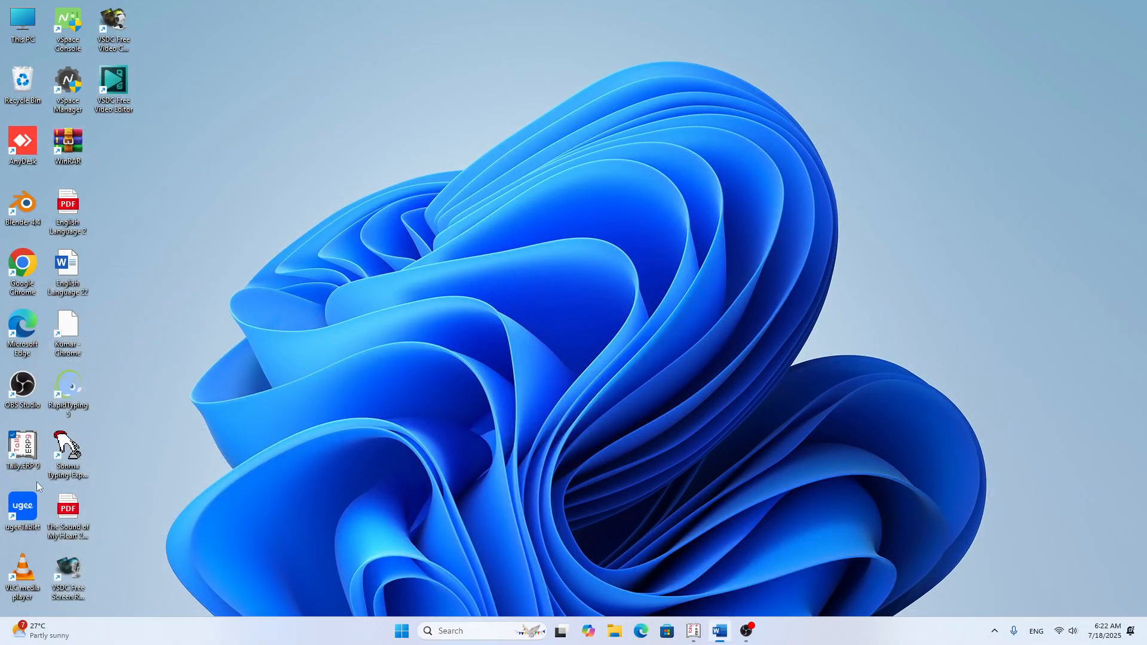
{"action": "double_click", "coordinate": [23, 447]}
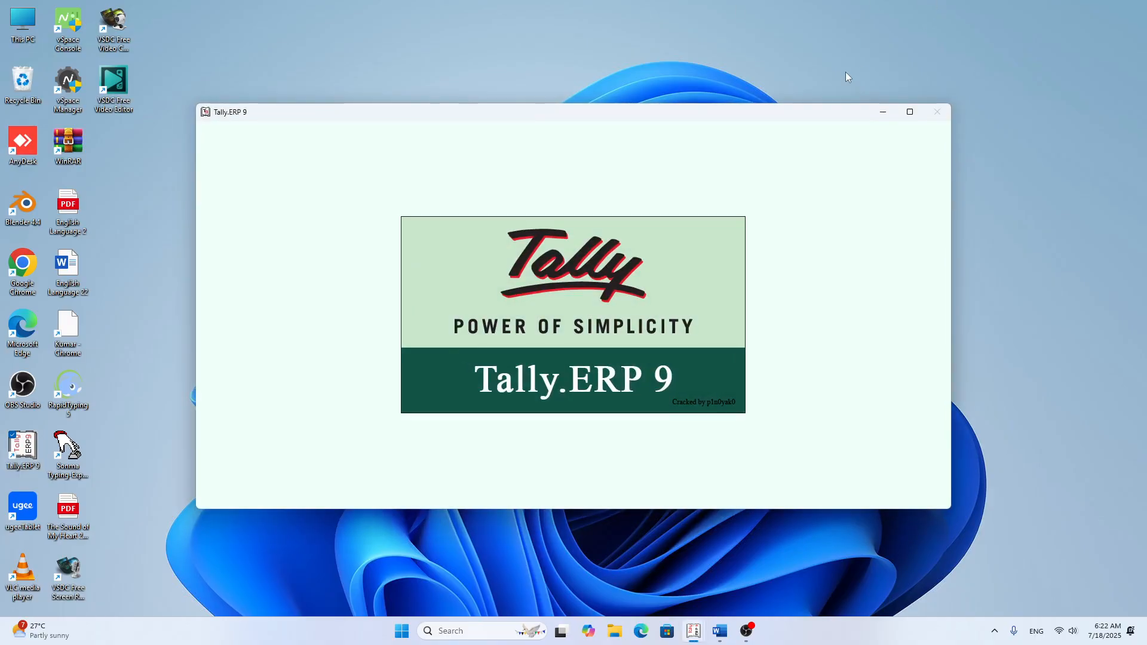
{"action": "left_click", "coordinate": [909, 112]}
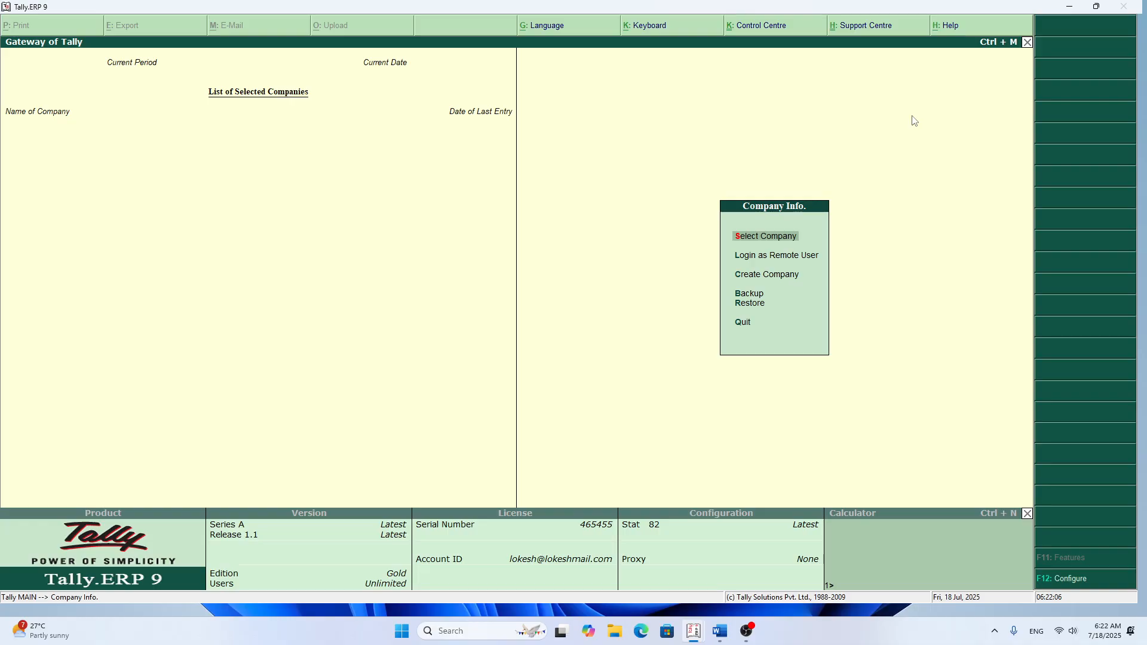
Step: Set the company directory to the new person-named folder under D:\Data and open the company numbered 10002
{"action": "key", "text": "Return"}
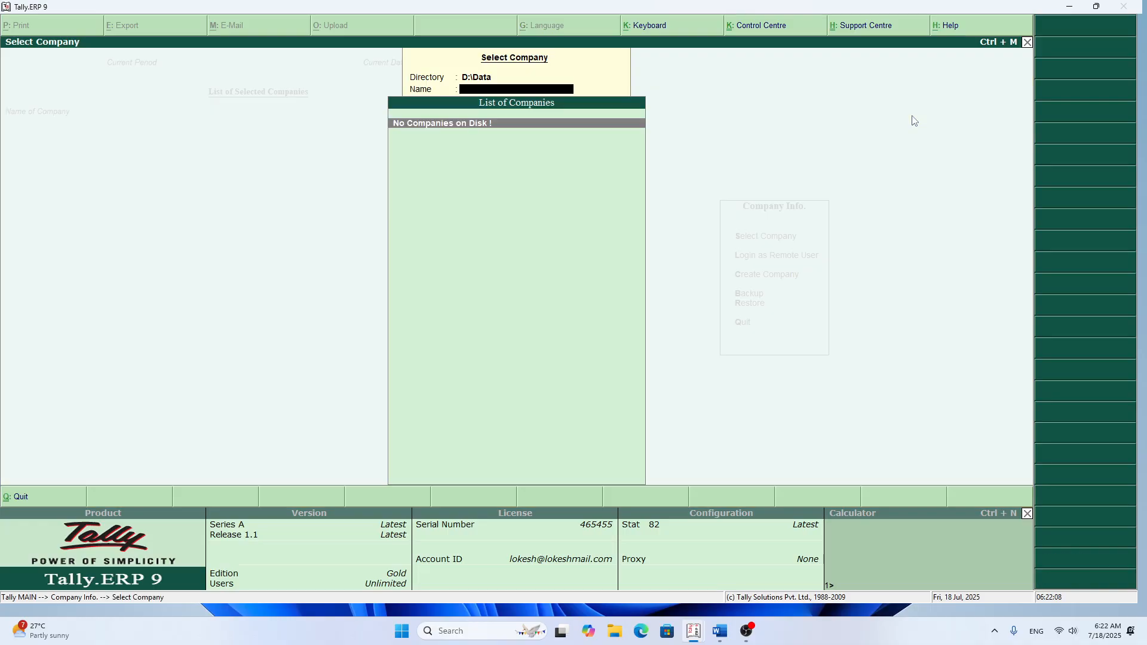
{"action": "key", "text": "BackSpace"}
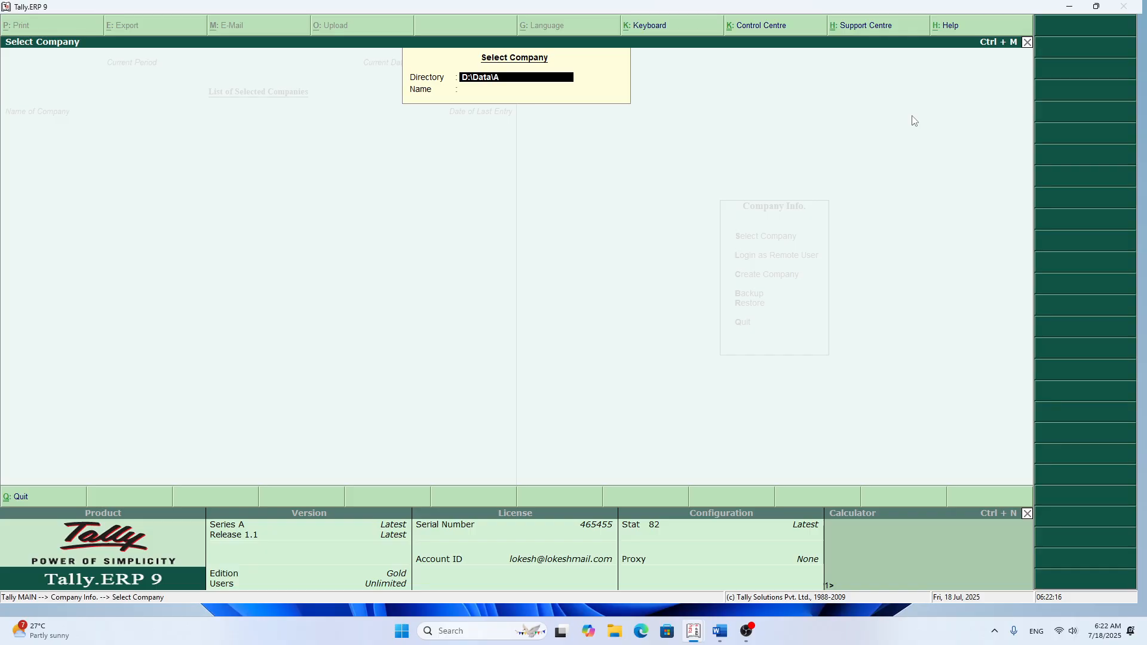
{"action": "type", "text": "(Raj)"}
{"action": "key", "text": "Return"}
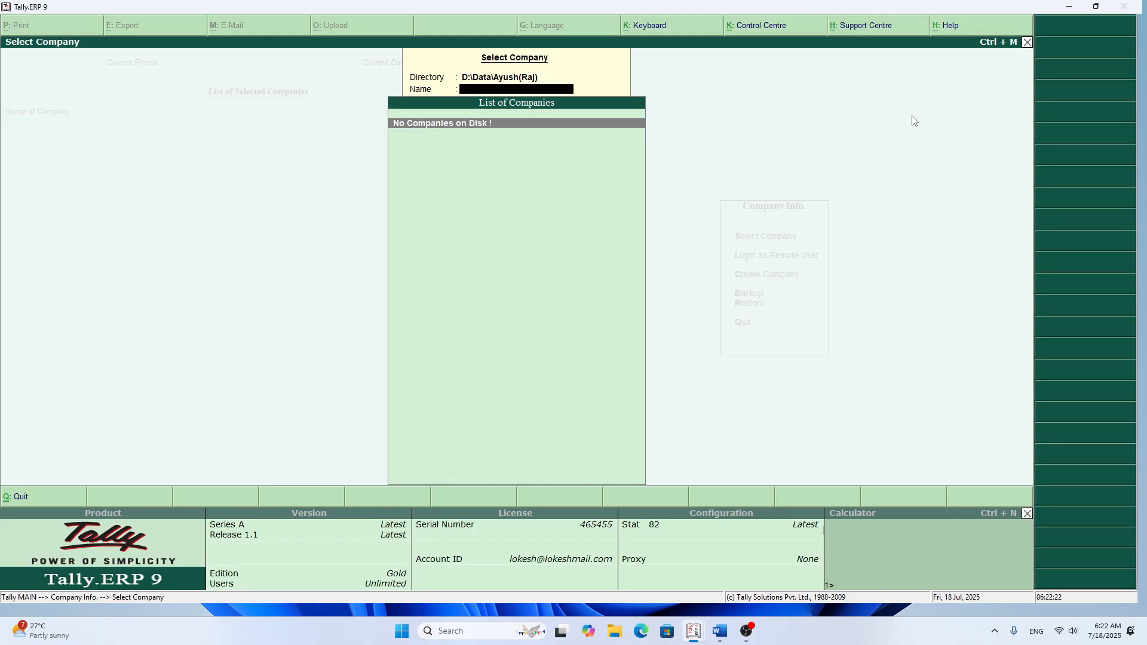
{"action": "key", "text": "BackSpace"}
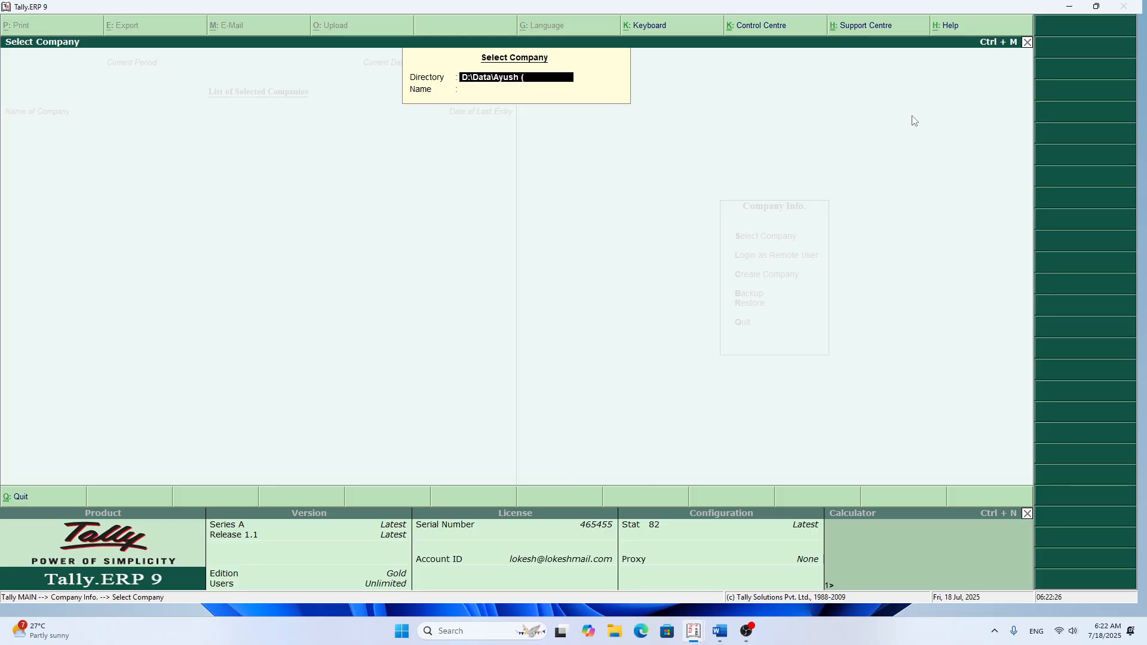
{"action": "type", "text": "Raj"}
{"action": "key", "text": "Return"}
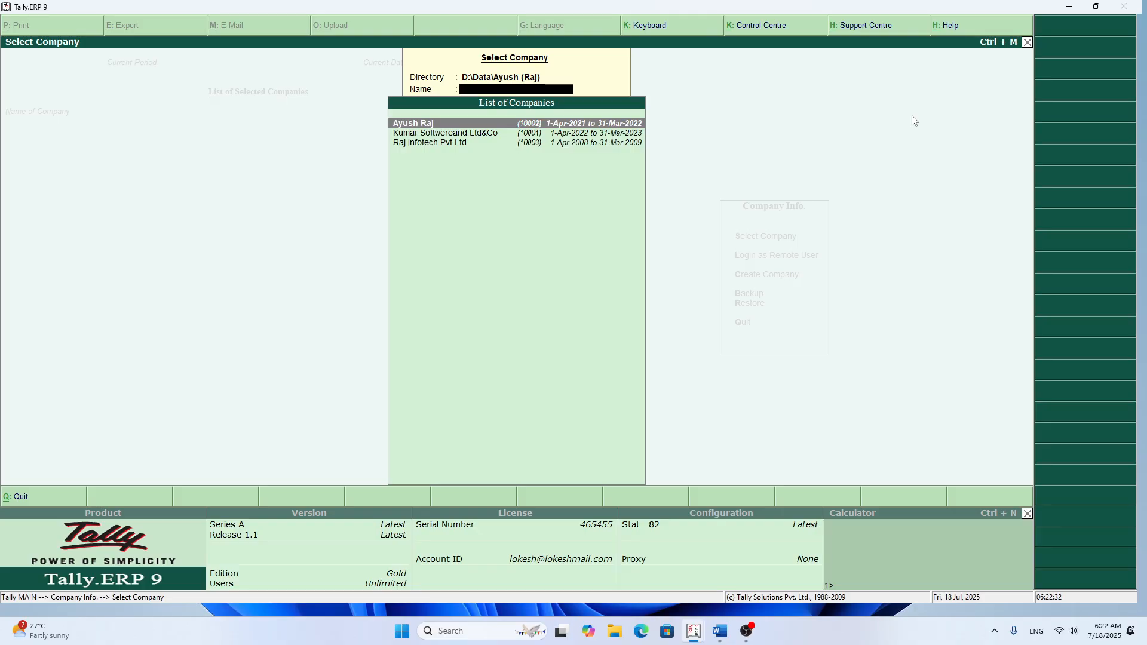
{"action": "key", "text": "Return"}
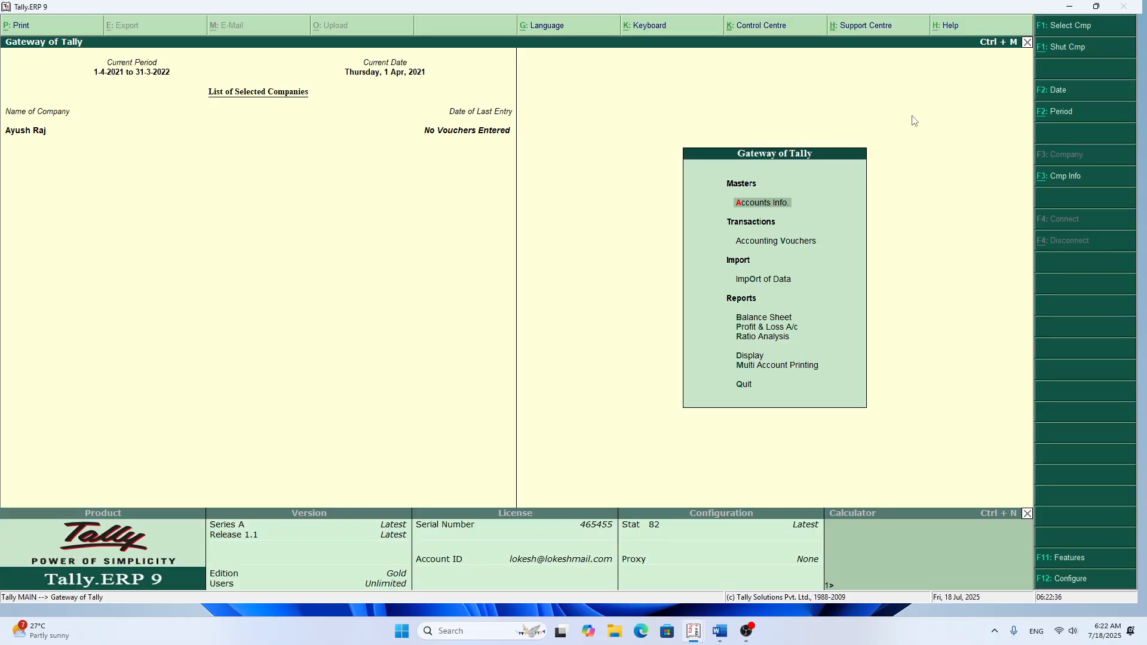
Step: Shut the open company, switch the directory to the (ETC) folder under D:\Data, and open Kumar Enterprises
{"action": "key", "text": "alt+F1"}
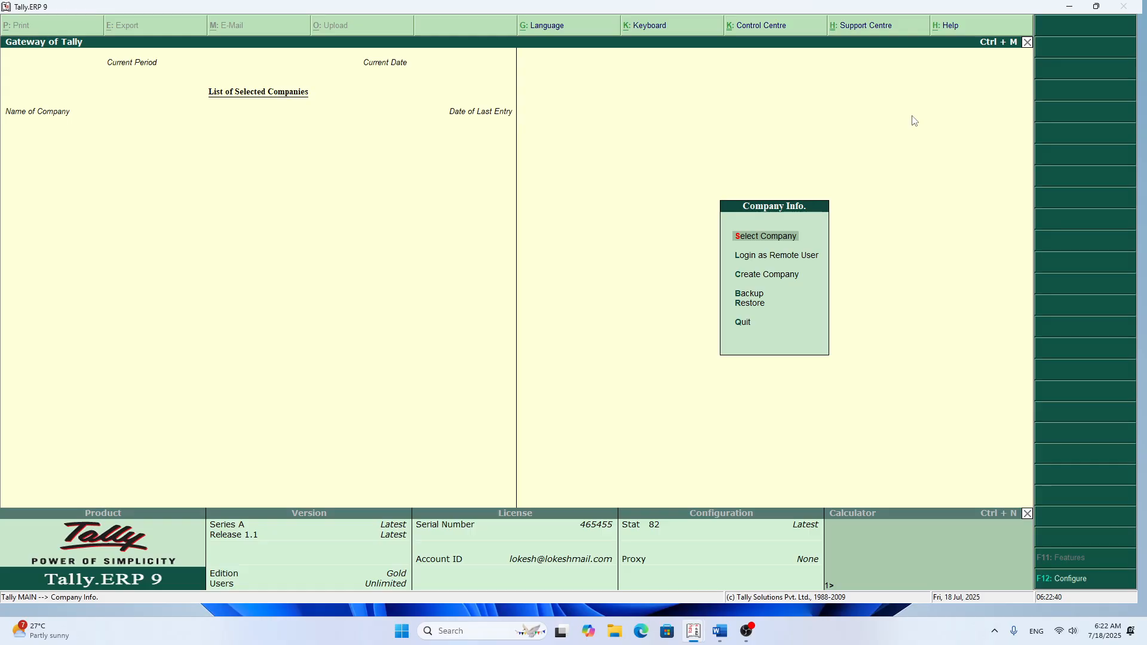
{"action": "key", "text": "Return"}
{"action": "key", "text": "BackSpace"}
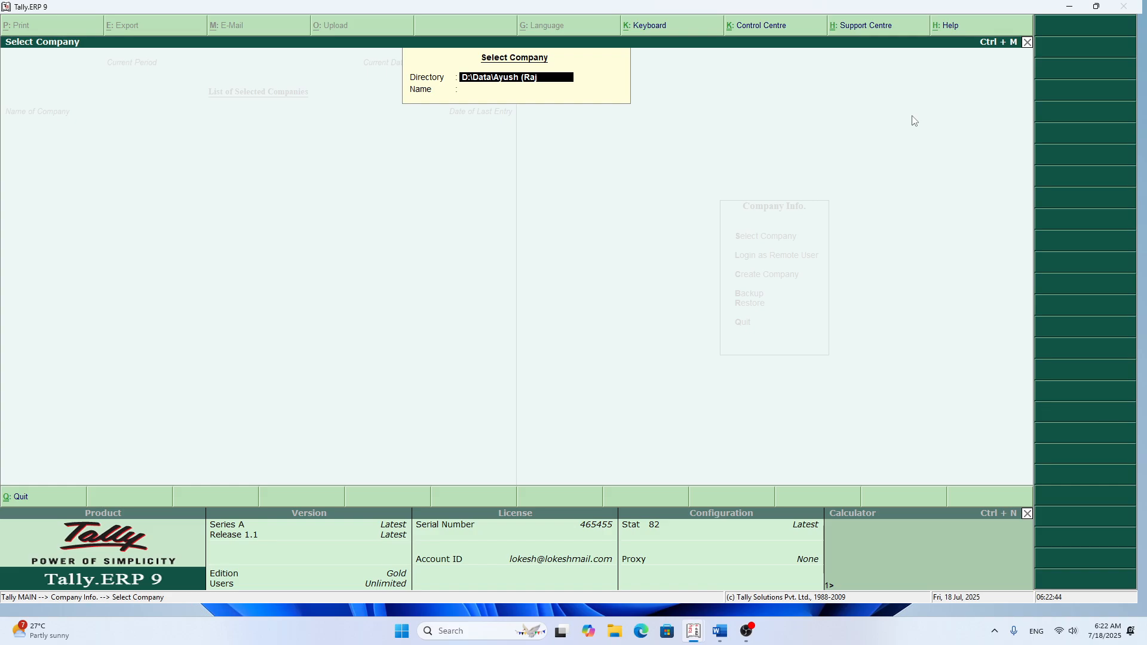
{"action": "key", "text": "BackSpace"}
{"action": "key", "text": "BackSpace"}
{"action": "key", "text": "BackSpace"}
{"action": "key", "text": "BackSpace"}
{"action": "key", "text": "BackSpace"}
{"action": "type", "text": "Kumar(ETC)"}
{"action": "key", "text": "Return"}
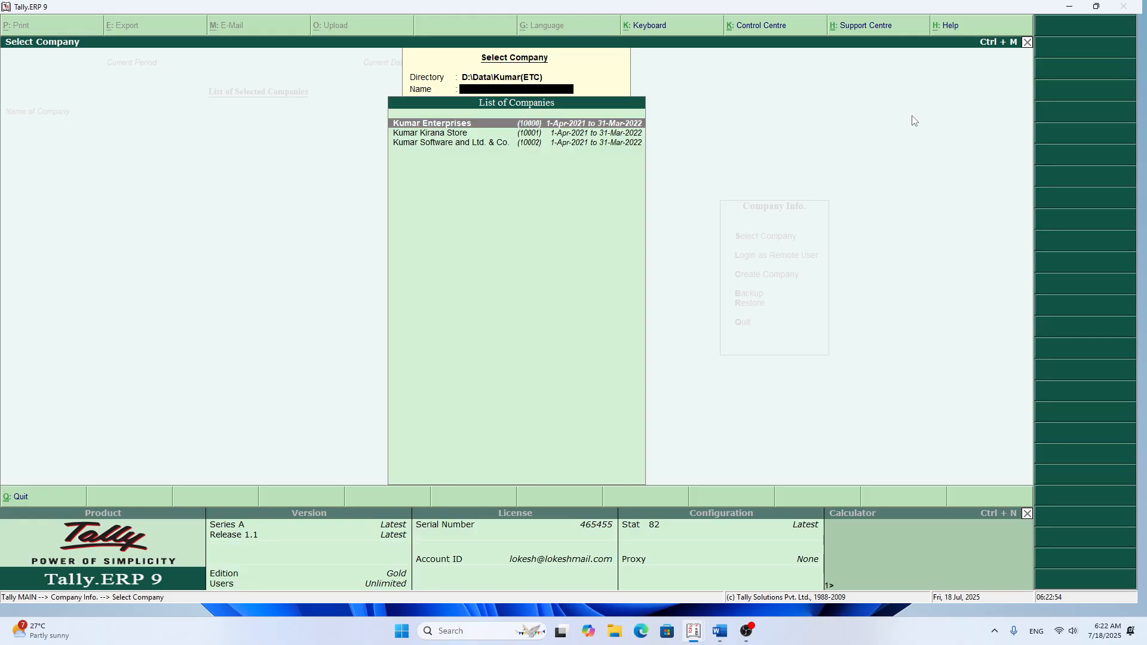
{"action": "key", "text": "Return"}
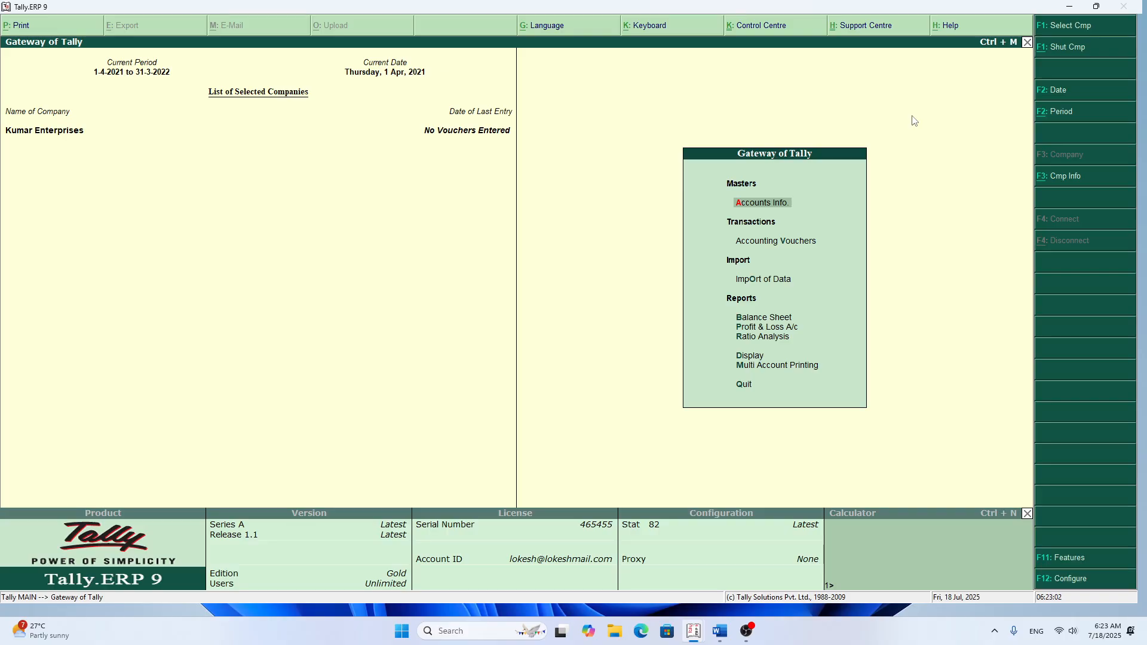
Step: Shut Kumar Enterprises and open the form for creating a new company
{"action": "key", "text": "alt+F1"}
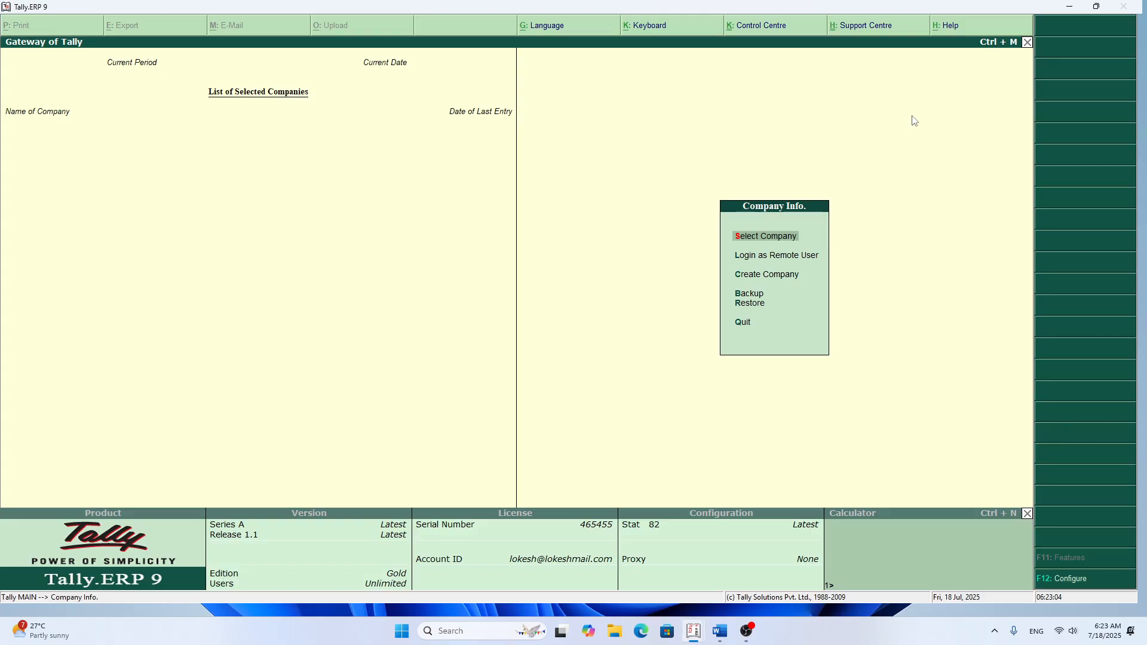
{"action": "key", "text": "Down"}
{"action": "key", "text": "Down"}
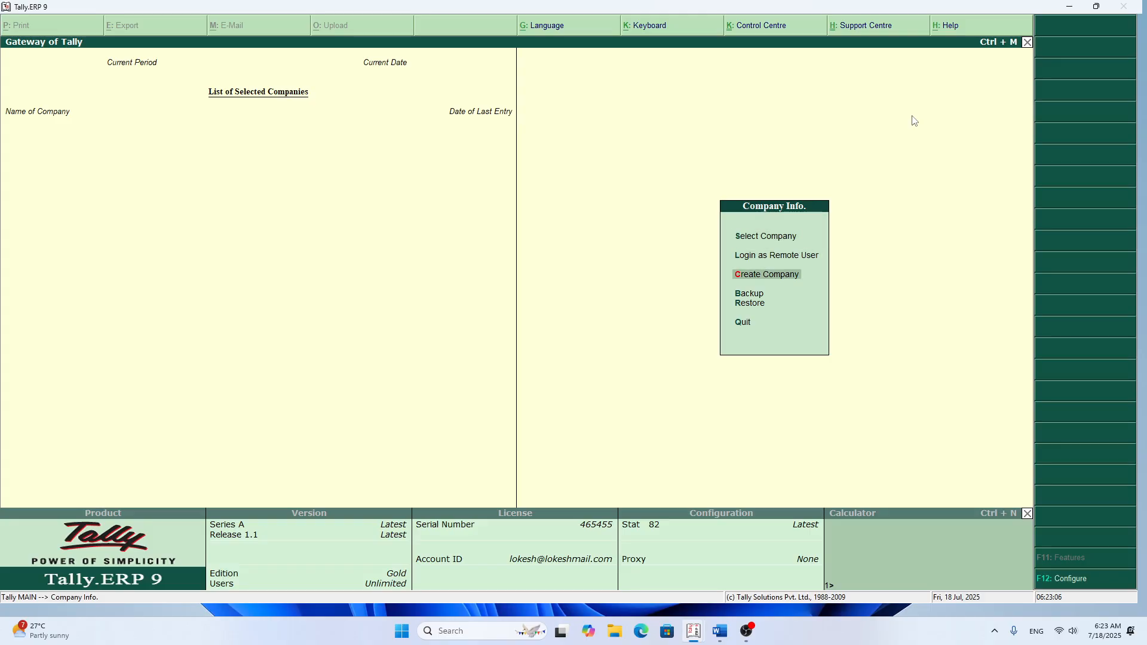
{"action": "key", "text": "Return"}
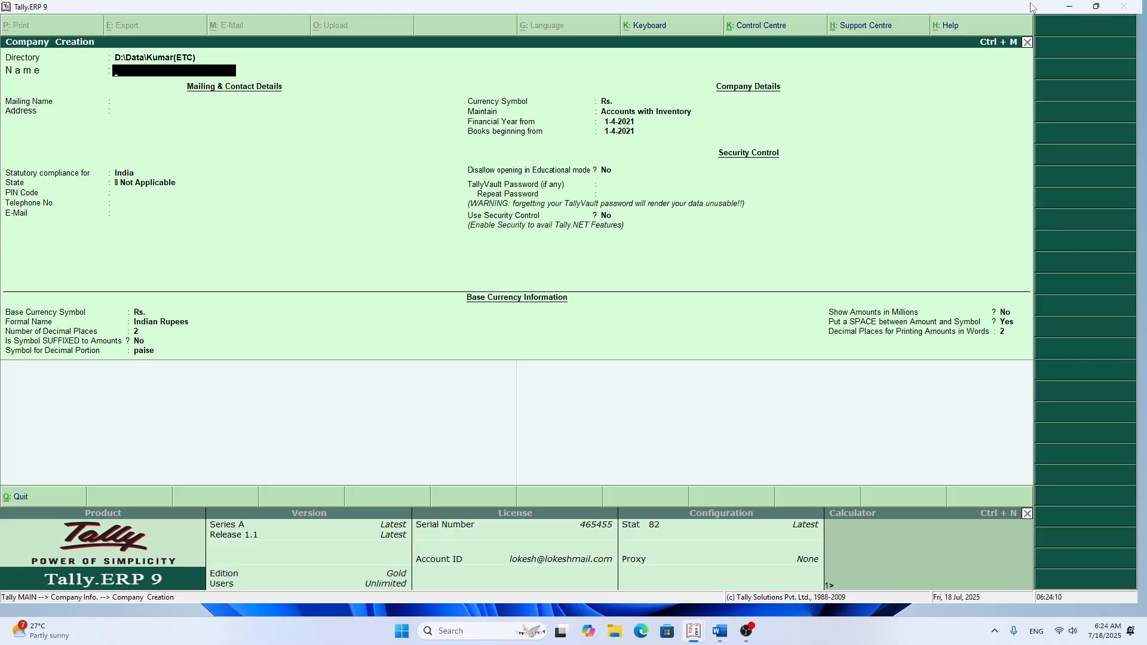
Step: Name the new company Raj Infotech Pvt. Ltd and keep the same mailing name
{"action": "type", "text": "Raj Info"}
{"action": "key", "text": "BackSpace"}
{"action": "type", "text": "tech Pvt. o"}
{"action": "type", "text": "td"}
{"action": "key", "text": "Return"}
Step: Enter the company's town as its address, keep India for statutory compliance, and set the state to Bihar
{"action": "key", "text": "Return"}
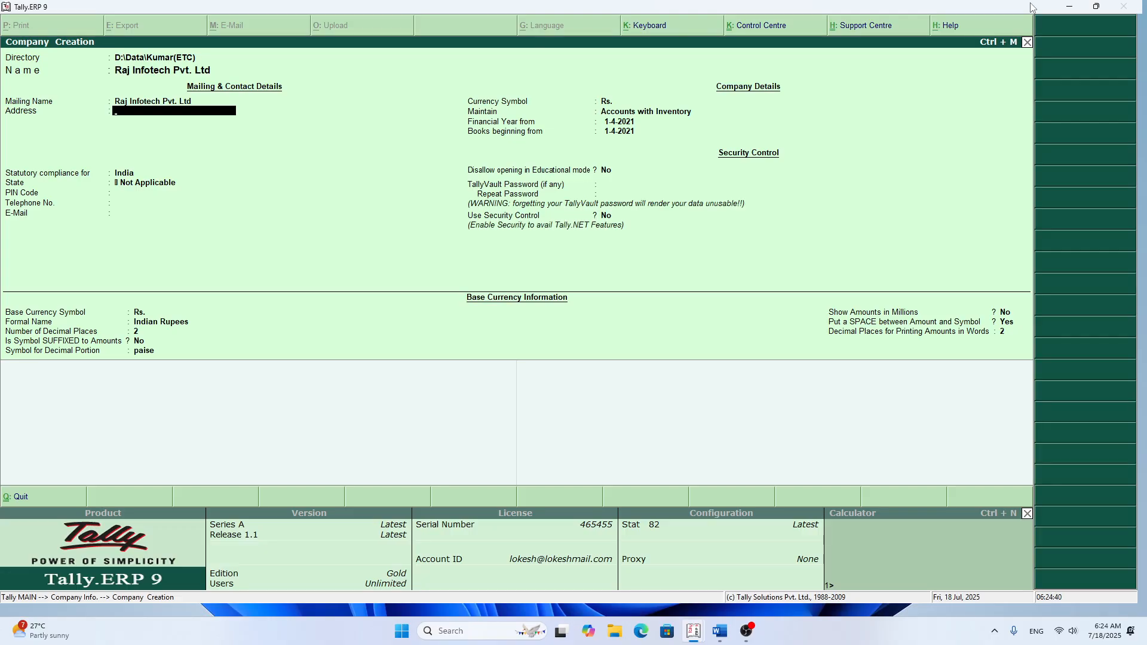
{"action": "type", "text": "Naugachia"}
{"action": "key", "text": "Return"}
{"action": "key", "text": "Return"}
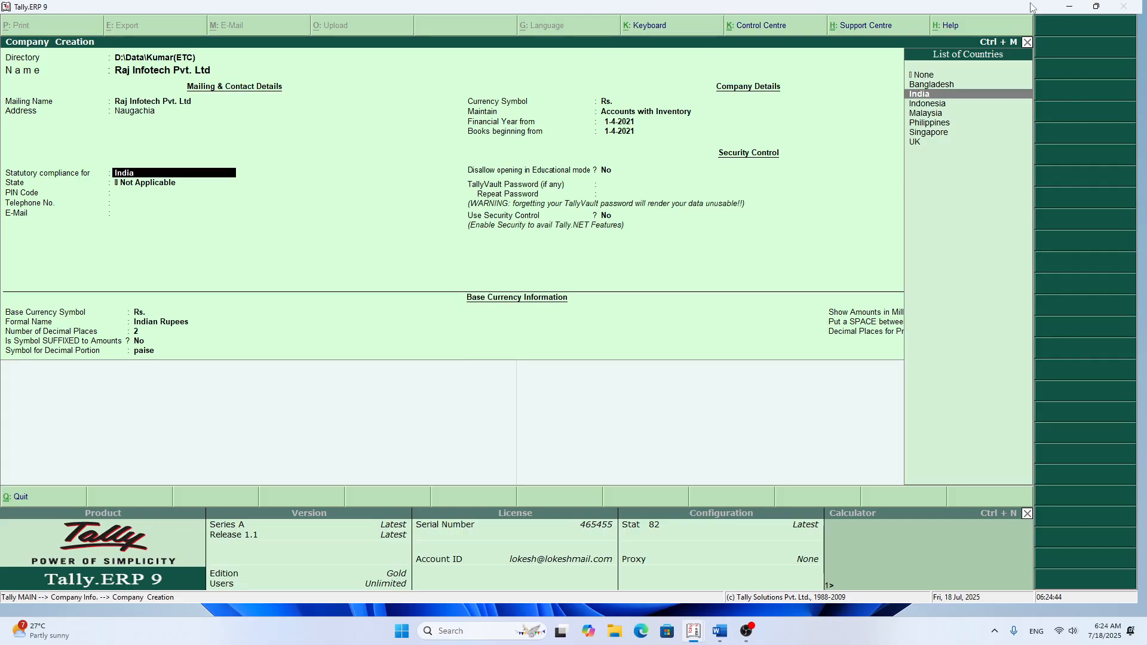
{"action": "key", "text": "Return"}
{"action": "type", "text": "Bihar"}
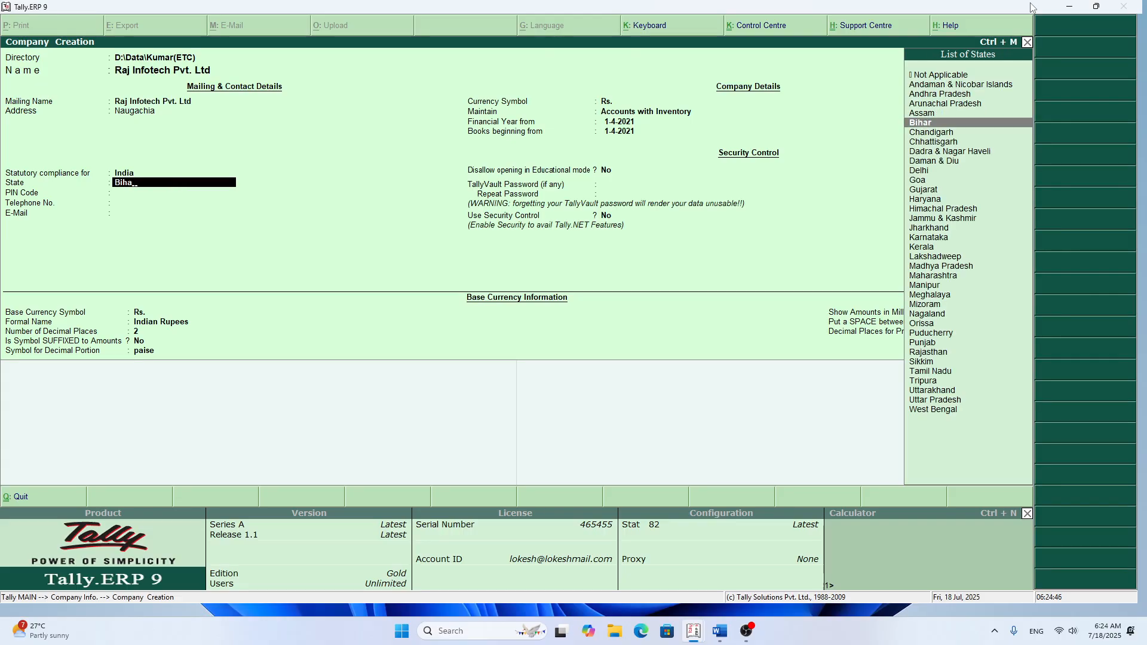
{"action": "key", "text": "Return"}
Step: Set the company to maintain Accounts Only, with the financial year and books beginning from 1-4-2022
{"action": "key", "text": "Return"}
{"action": "key", "text": "Return"}
{"action": "key", "text": "Return"}
{"action": "key", "text": "Return"}
{"action": "key", "text": "Return"}
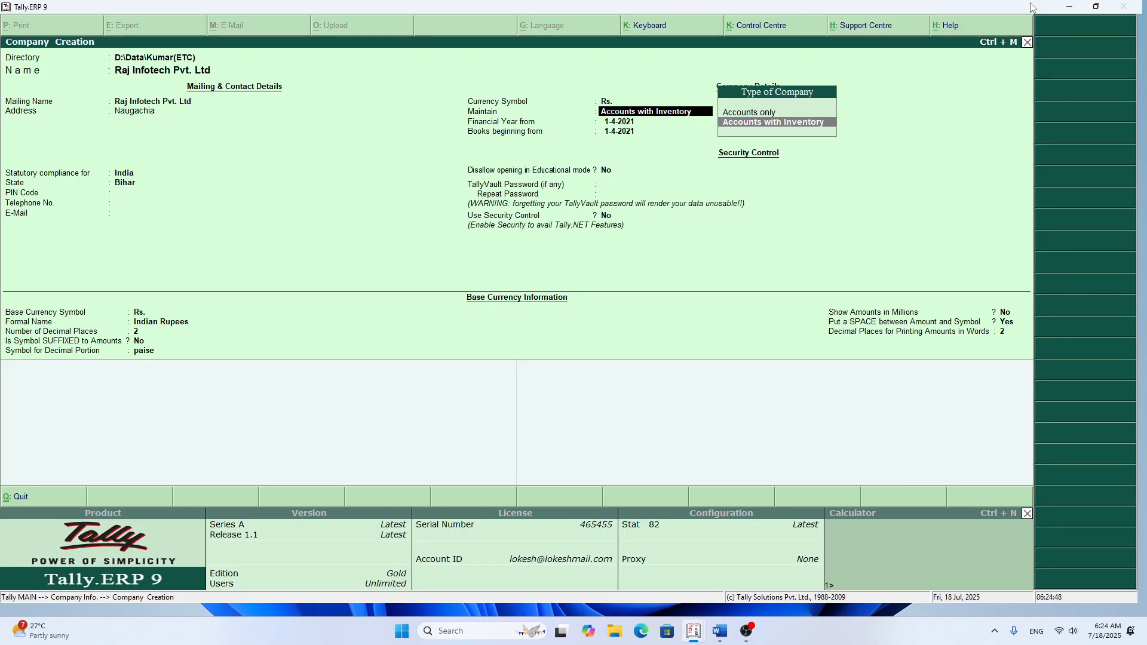
{"action": "key", "text": "BackSpace"}
{"action": "key", "text": "Up"}
{"action": "key", "text": "Return"}
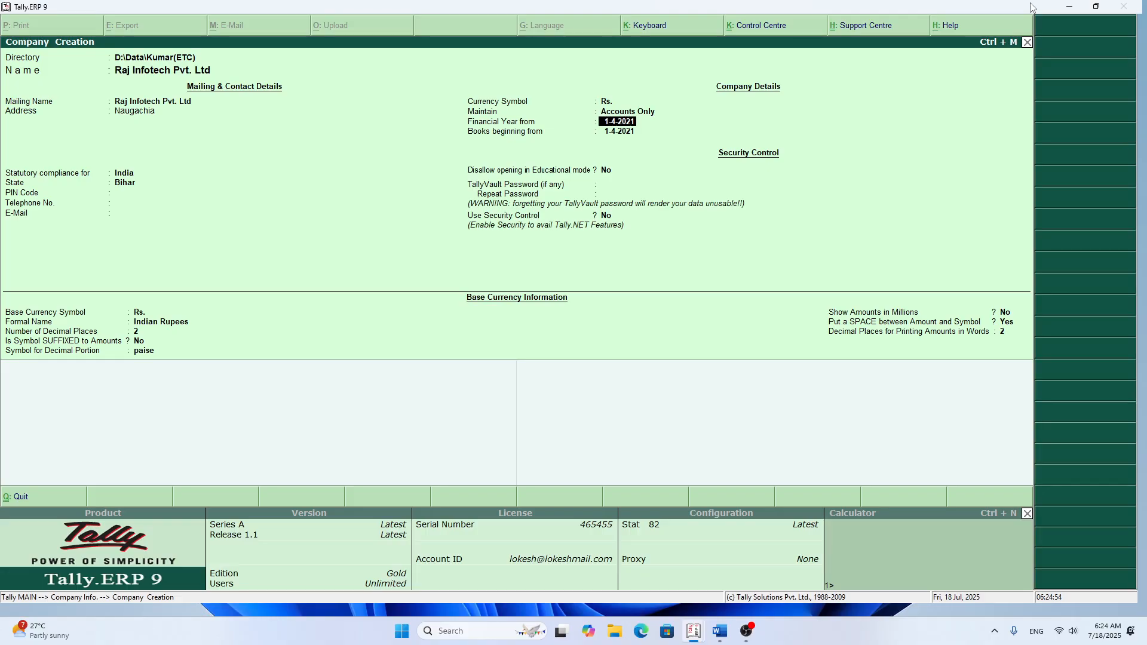
{"action": "type", "text": "1-4-2022"}
{"action": "key", "text": "Return"}
{"action": "key", "text": "Return"}
{"action": "key", "text": "Return"}
{"action": "key", "text": "Return"}
{"action": "key", "text": "Return"}
{"action": "key", "text": "Return"}
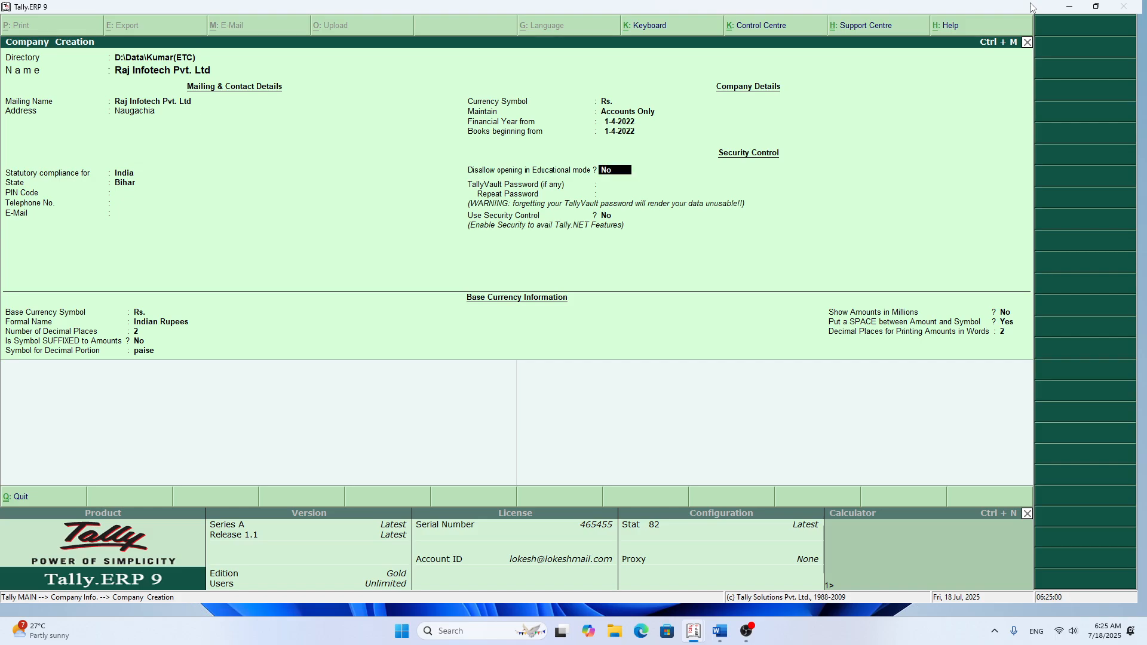
Step: Keep the default security and base currency settings and save the new company
{"action": "key", "text": "Return"}
{"action": "key", "text": "Return"}
{"action": "key", "text": "Return"}
{"action": "key", "text": "Return"}
{"action": "key", "text": "Return"}
{"action": "key", "text": "Return"}
{"action": "key", "text": "Return"}
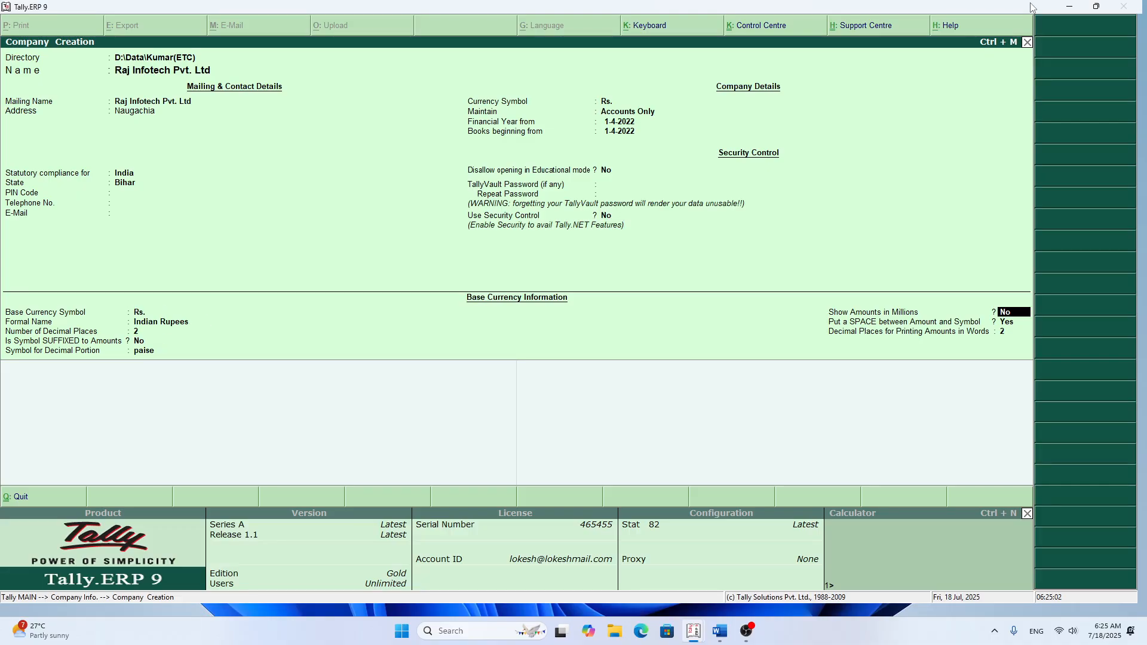
{"action": "key", "text": "Return"}
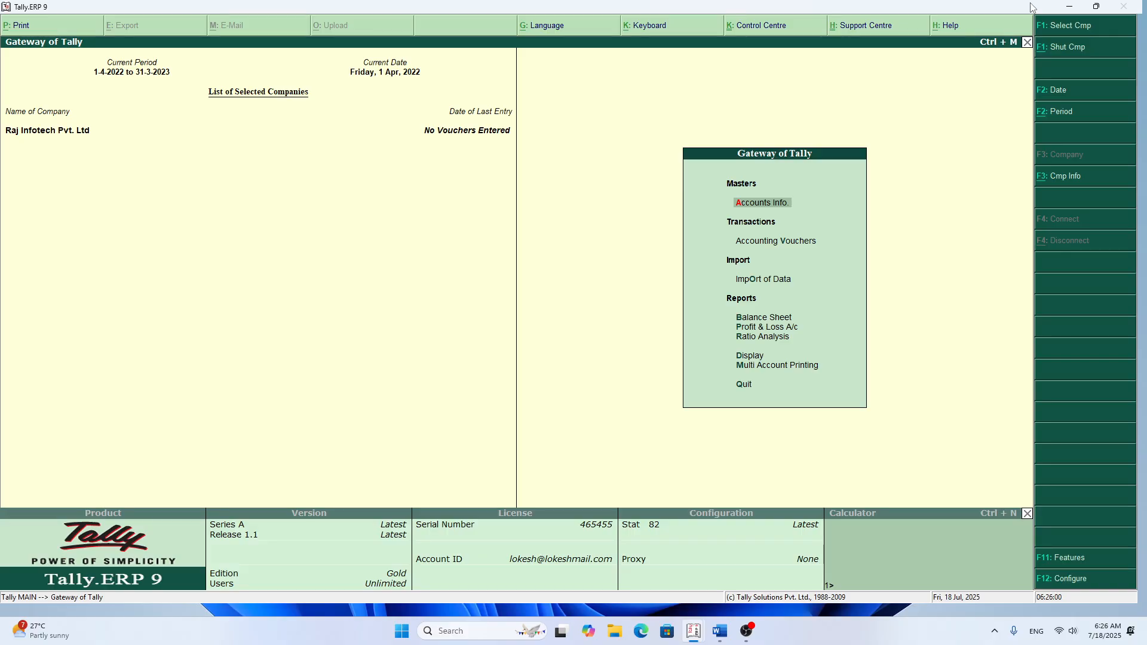
Step: Open the single ledger creation form for Raj Infotech Pvt. Ltd
{"action": "key", "text": "Return"}
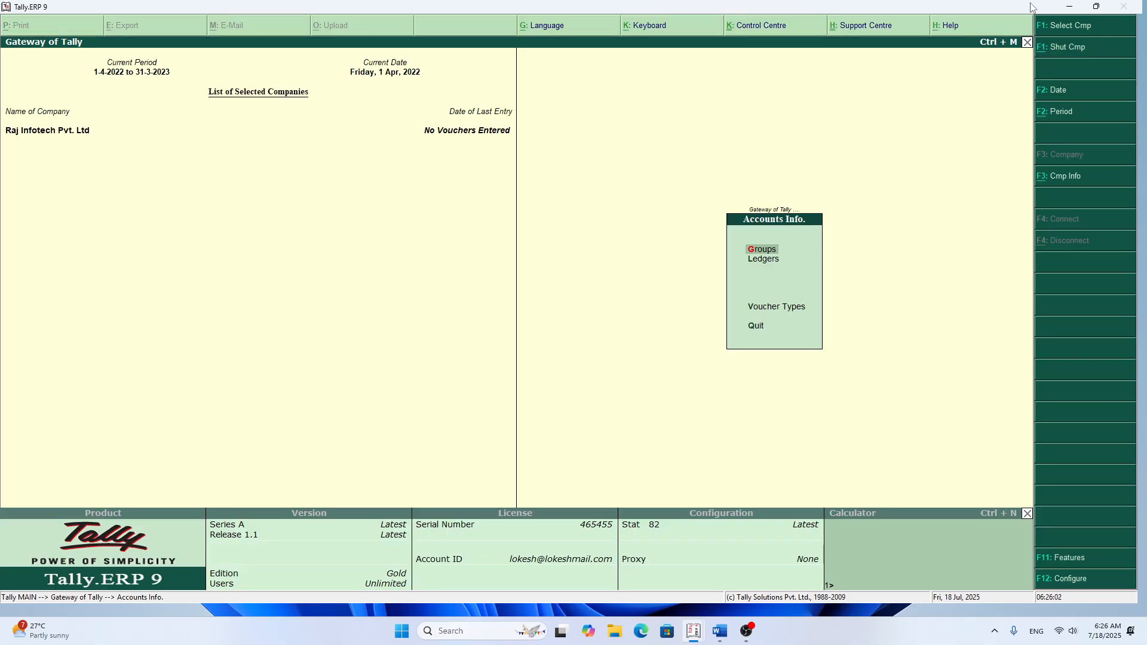
{"action": "key", "text": "Down"}
{"action": "key", "text": "Return"}
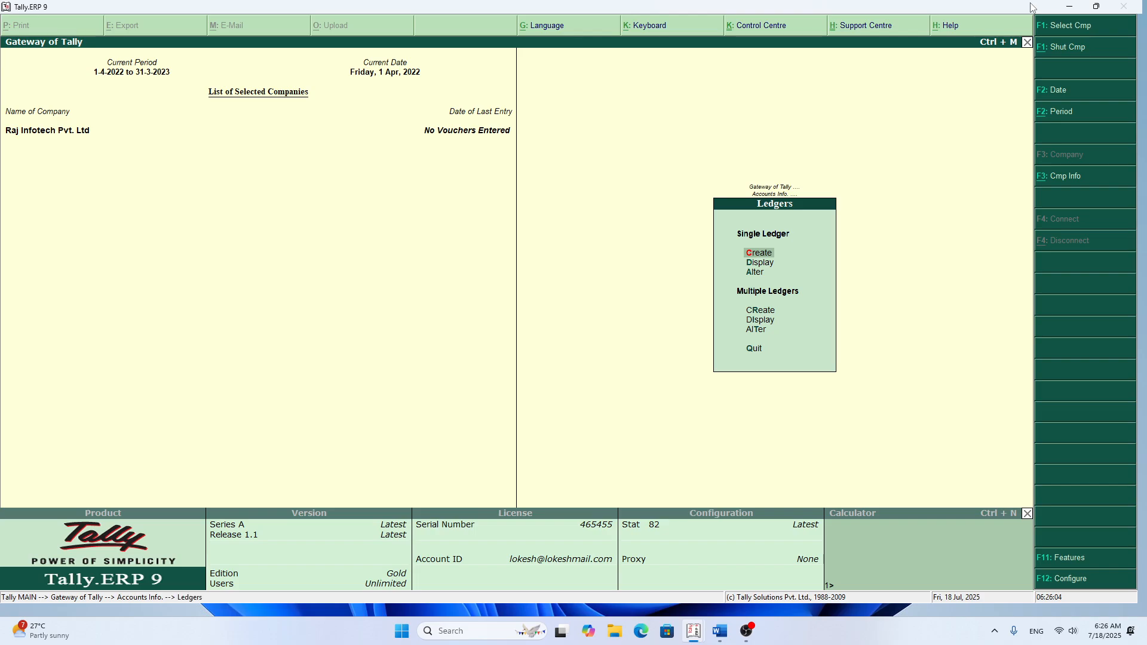
{"action": "key", "text": "Down"}
{"action": "key", "text": "Down"}
{"action": "key", "text": "Up"}
{"action": "key", "text": "Up"}
{"action": "key", "text": "Return"}
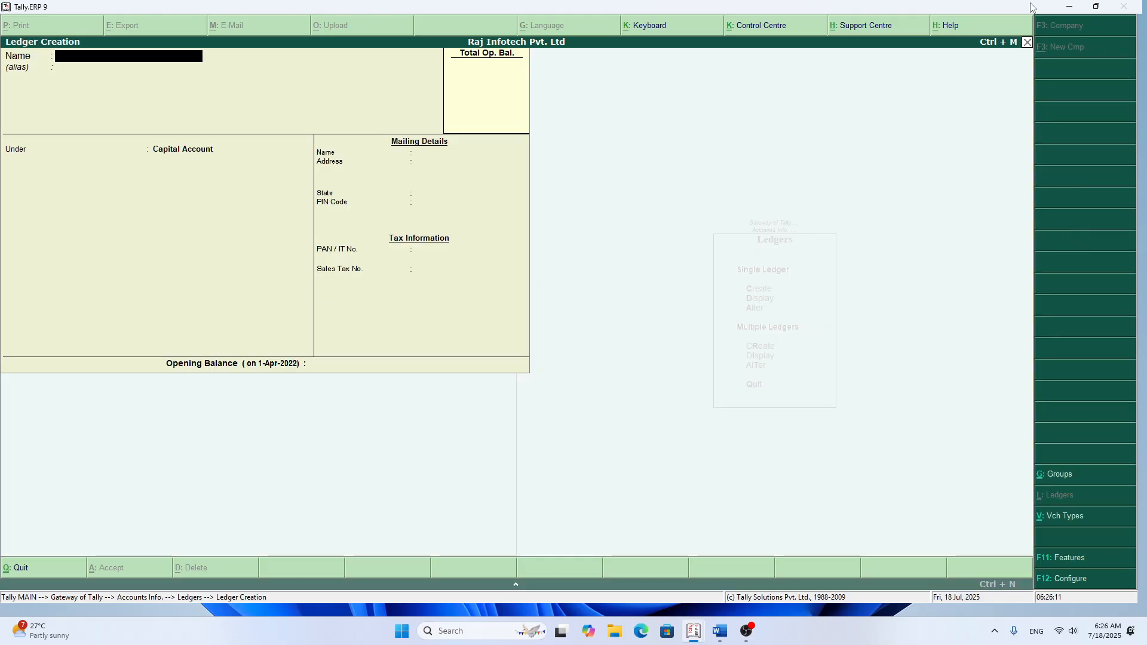
Step: Name the new ledger Raj Infotech Capital A/c and leave its alias blank
{"action": "type", "text": "Raj Innnnnnnf"}
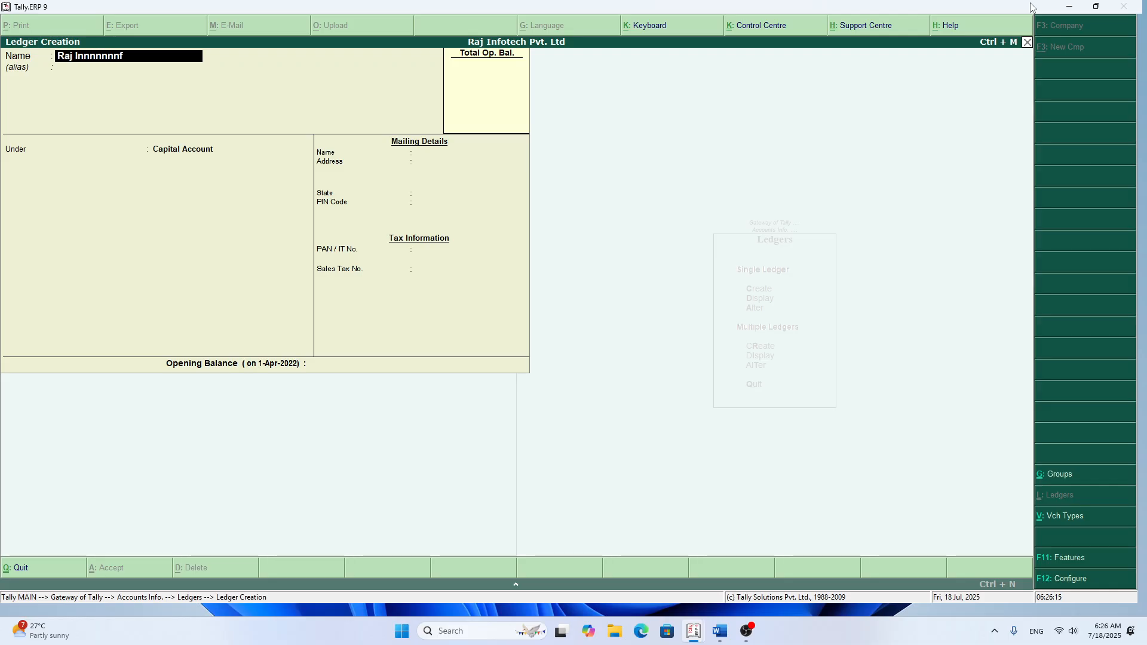
{"action": "key", "text": "BackSpace"}
{"action": "key", "text": "BackSpace"}
{"action": "key", "text": "BackSpace"}
{"action": "key", "text": "BackSpace"}
{"action": "key", "text": "BackSpace"}
{"action": "key", "text": "BackSpace"}
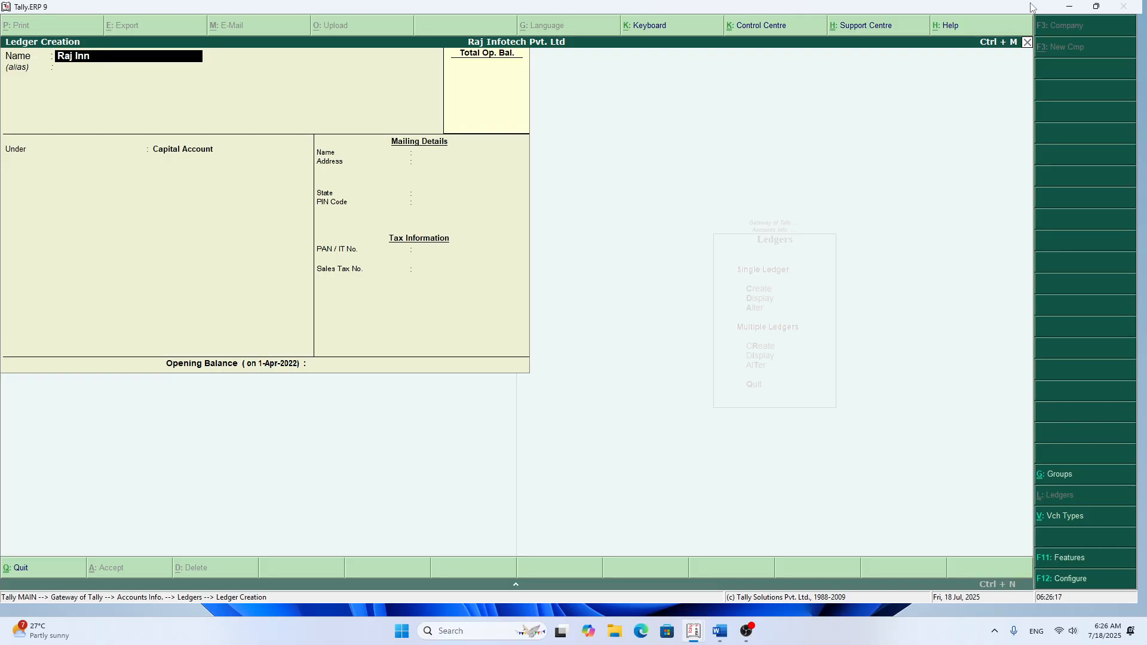
{"action": "type", "text": "fotech Campi"}
{"action": "key", "text": "BackSpace"}
{"action": "key", "text": "BackSpace"}
{"action": "key", "text": "BackSpace"}
{"action": "type", "text": "pital A/c"}
{"action": "key", "text": "Return"}
{"action": "key", "text": "Return"}
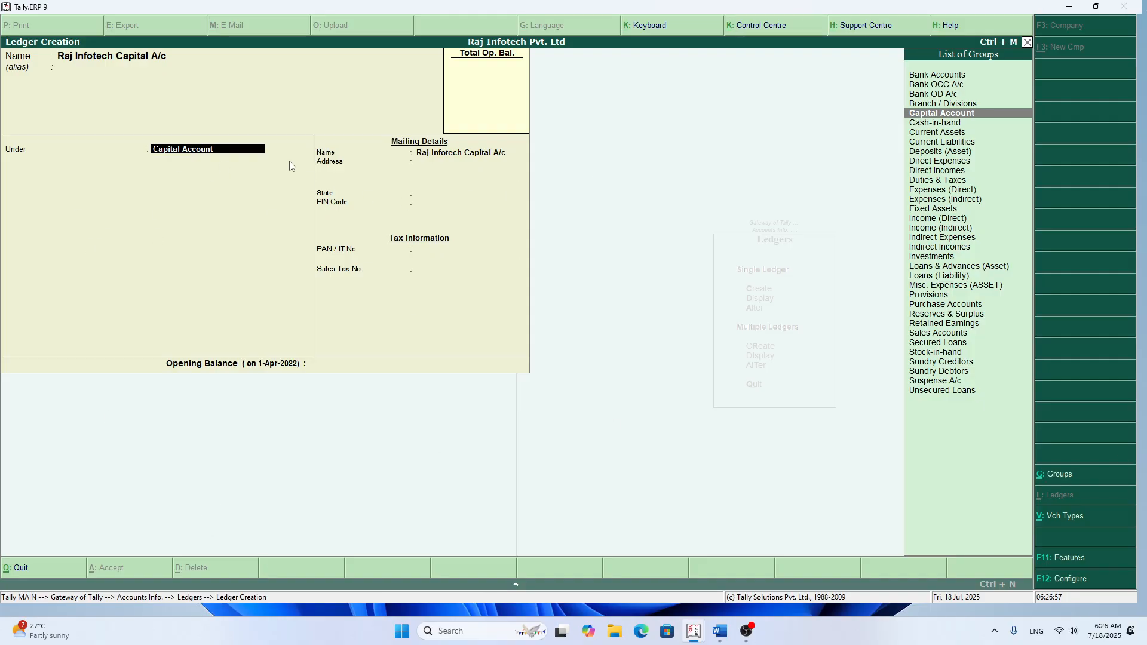
Step: Place the Raj Infotech Capital A/c ledger under Capital Account, leaving its address and tax details blank and state as Not Applicable
{"action": "key", "text": "Return"}
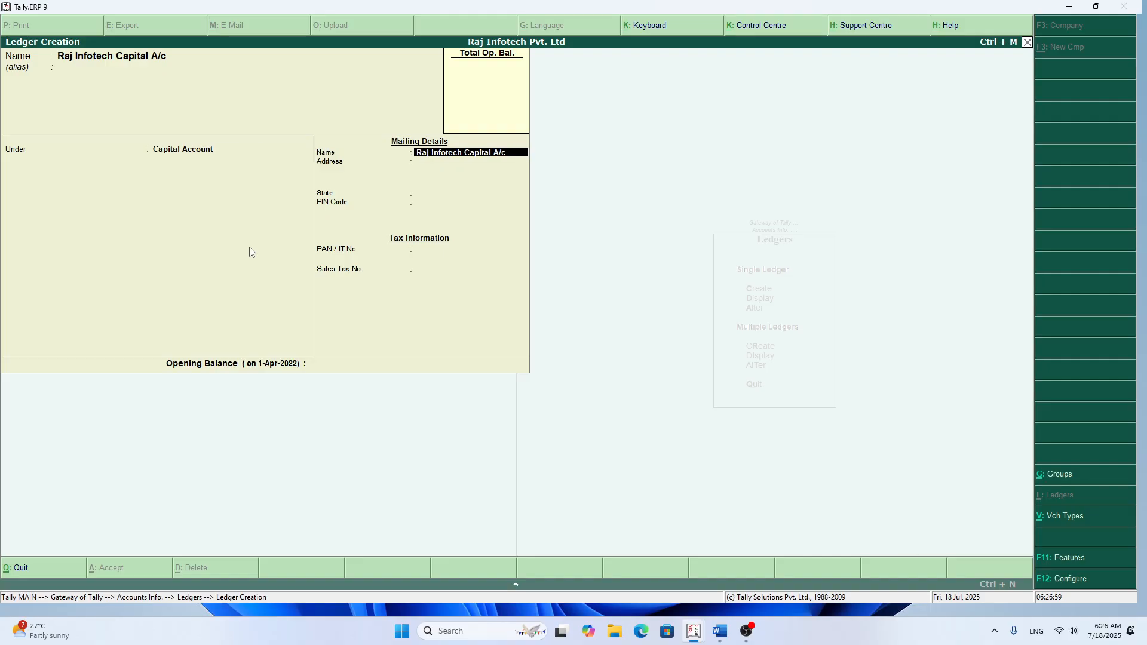
{"action": "key", "text": "Return"}
{"action": "key", "text": "Return"}
{"action": "key", "text": "Return"}
{"action": "key", "text": "Return"}
{"action": "key", "text": "Return"}
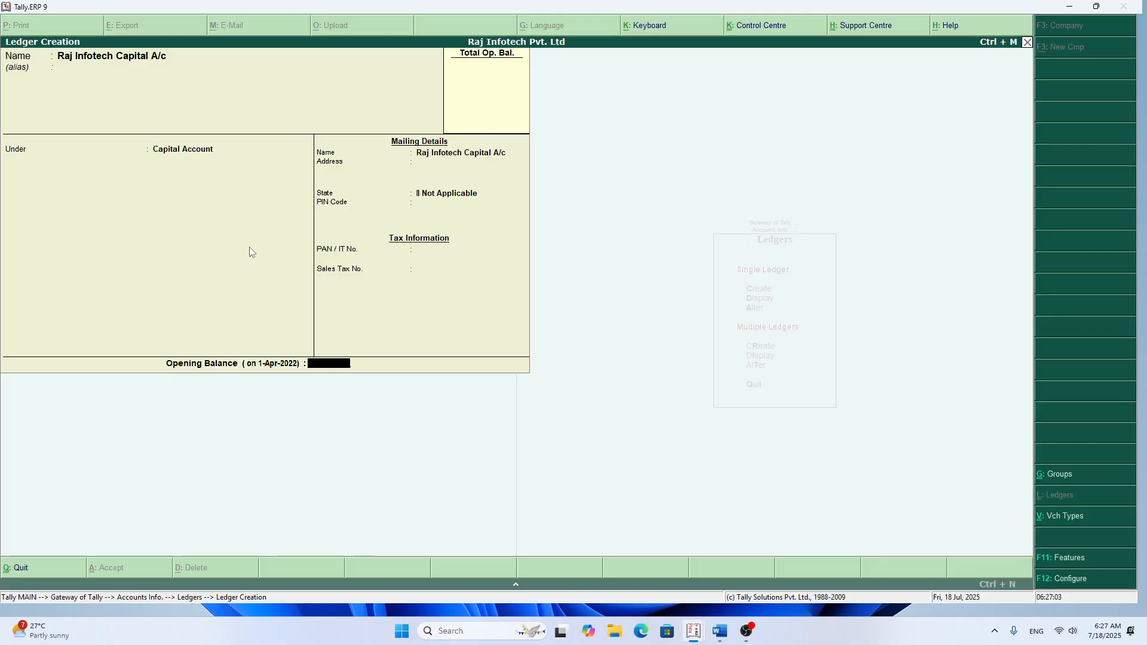
Step: Set the capital ledger's opening balance to 7,00,000 Cr and save the ledger
{"action": "type", "text": "700000"}
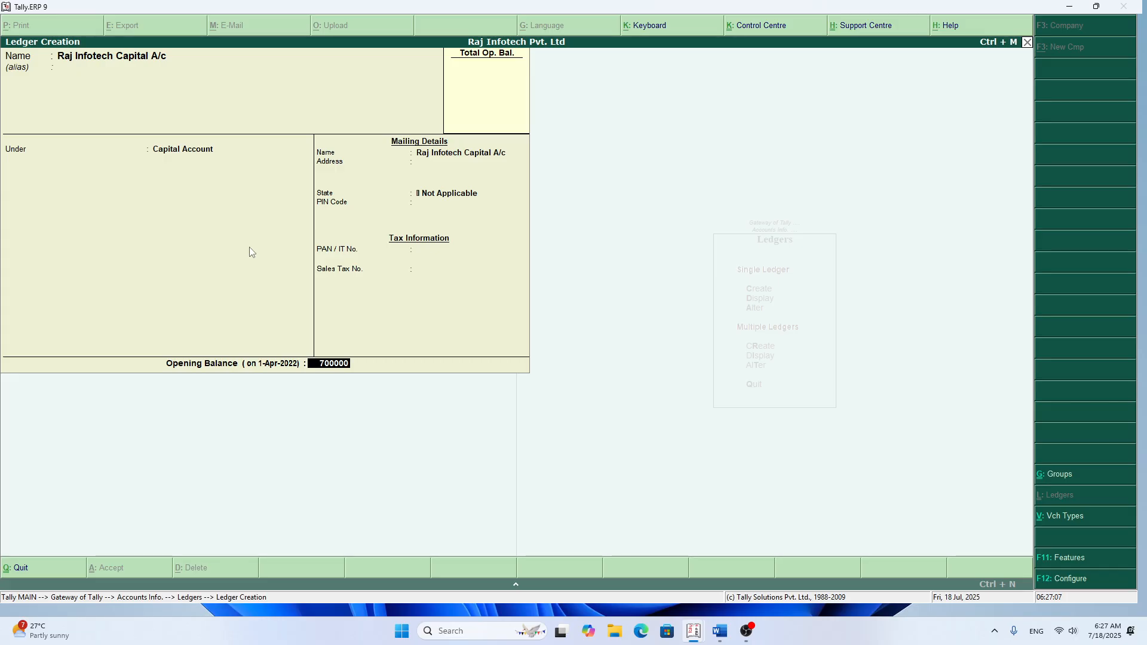
{"action": "key", "text": "Return"}
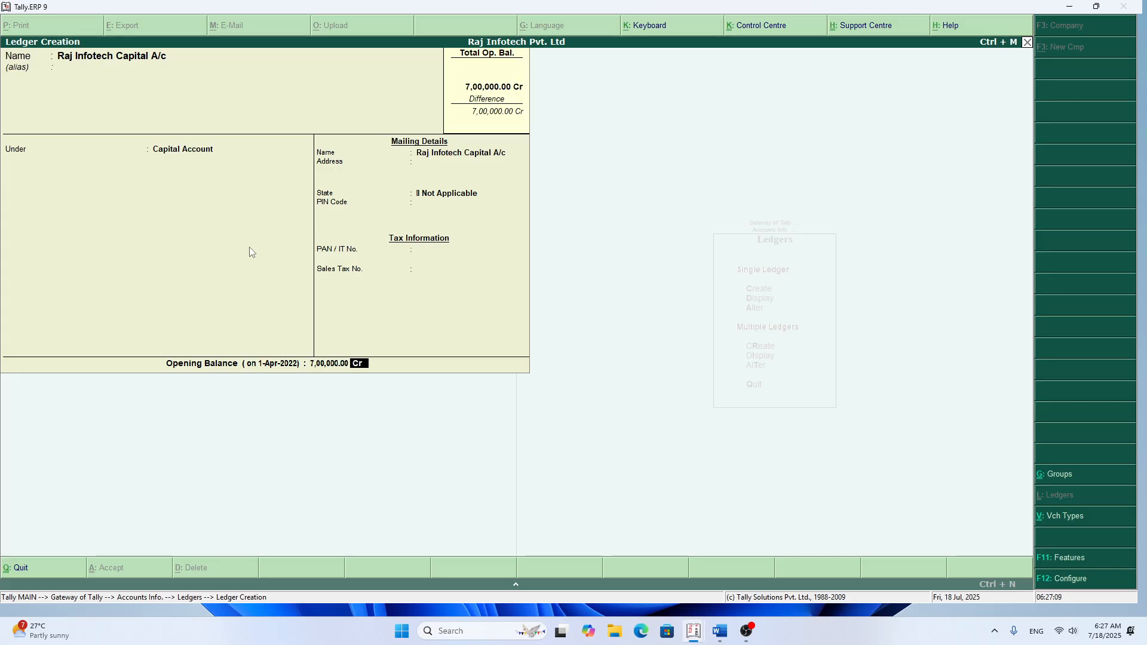
{"action": "key", "text": "Return"}
{"action": "key", "text": "Return"}
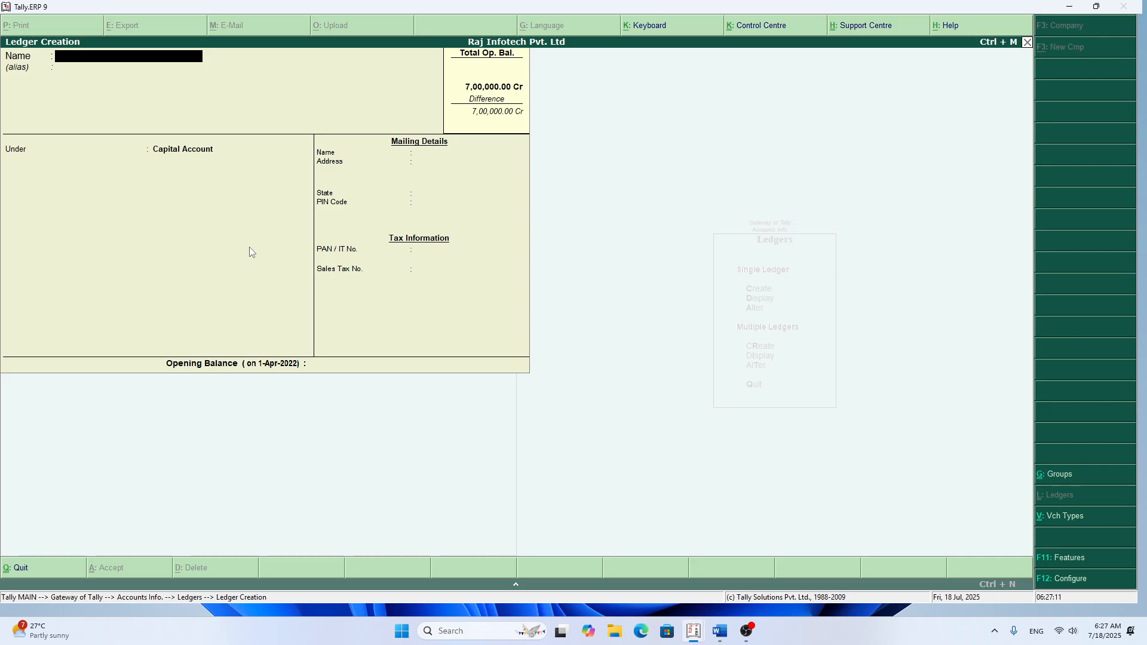
Step: Name the new ledger Security Deposit (Shop) and leave its alias blank
{"action": "type", "text": "Security Deposit"}
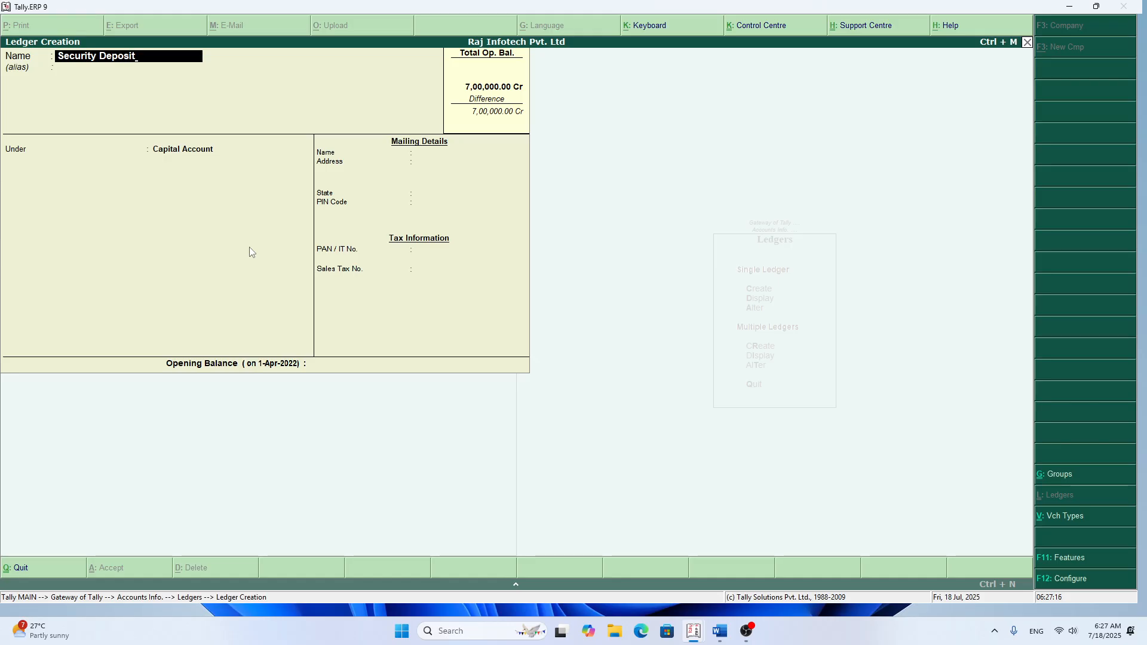
{"action": "key", "text": "Return"}
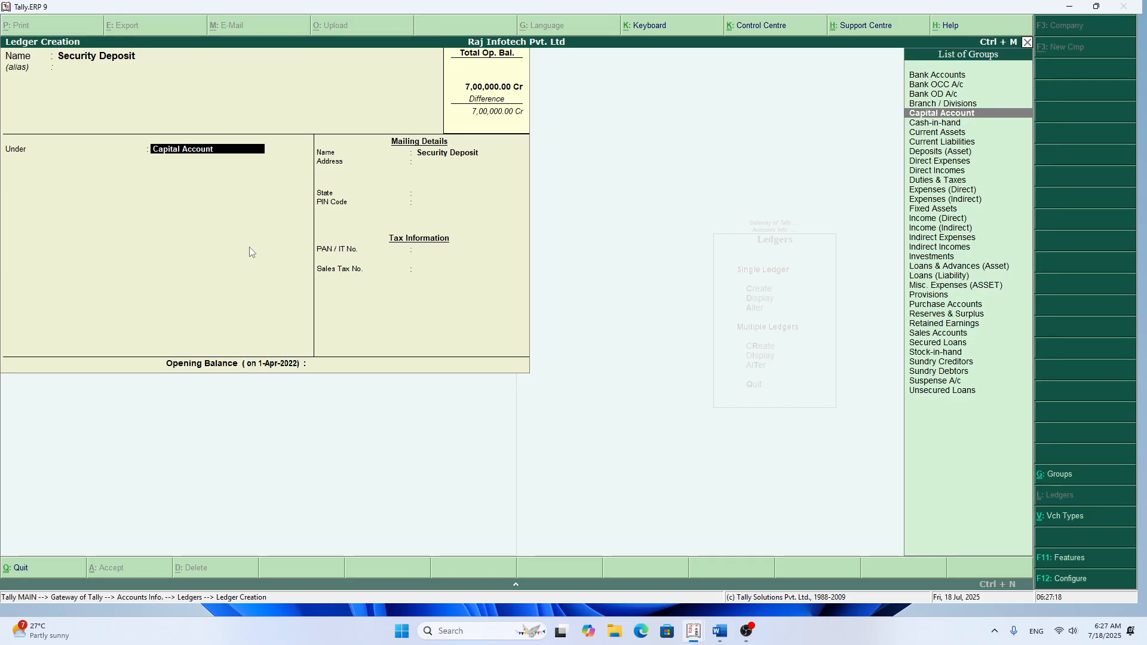
{"action": "key", "text": "BackSpace"}
{"action": "key", "text": "BackSpace"}
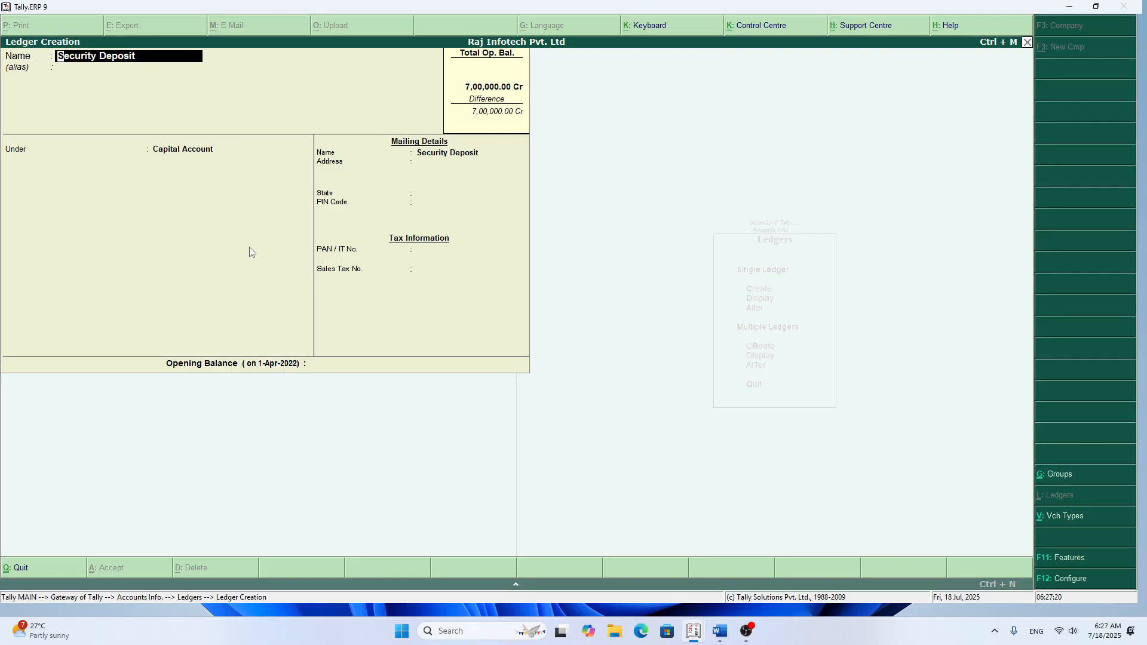
{"action": "type", "text": "(Shopt)"}
{"action": "key", "text": "Return"}
{"action": "key", "text": "Return"}
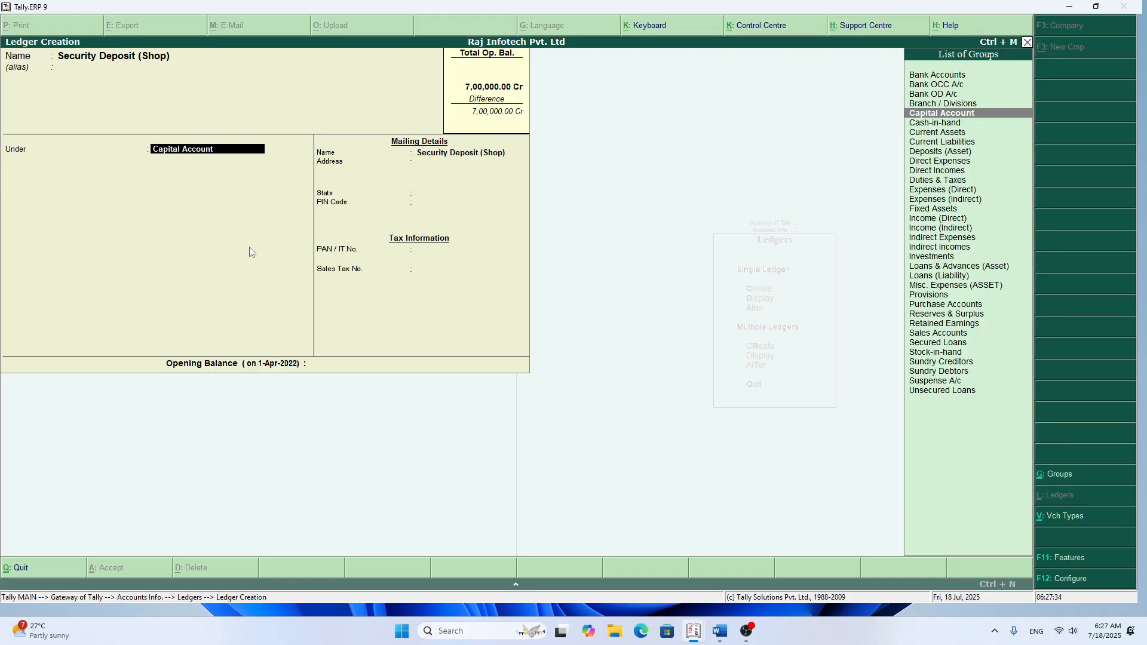
Step: Place the Security Deposit (Shop) ledger under Deposits (Asset) and save it with an opening balance of 80,000 Dr
{"action": "type", "text": "Deposit"}
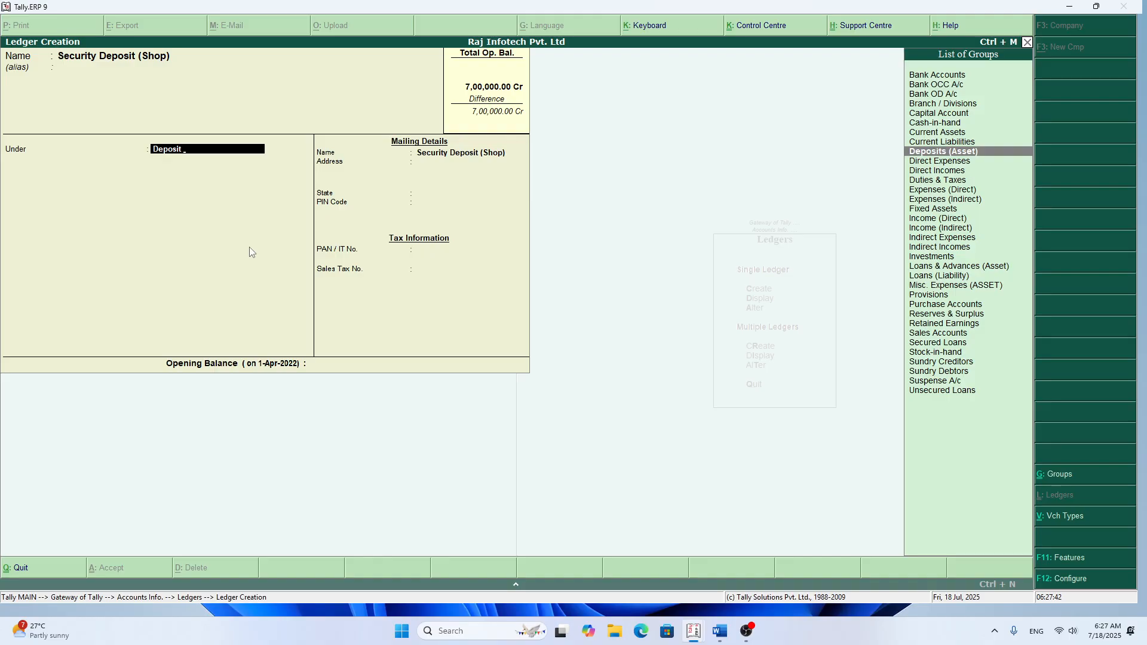
{"action": "key", "text": "Return"}
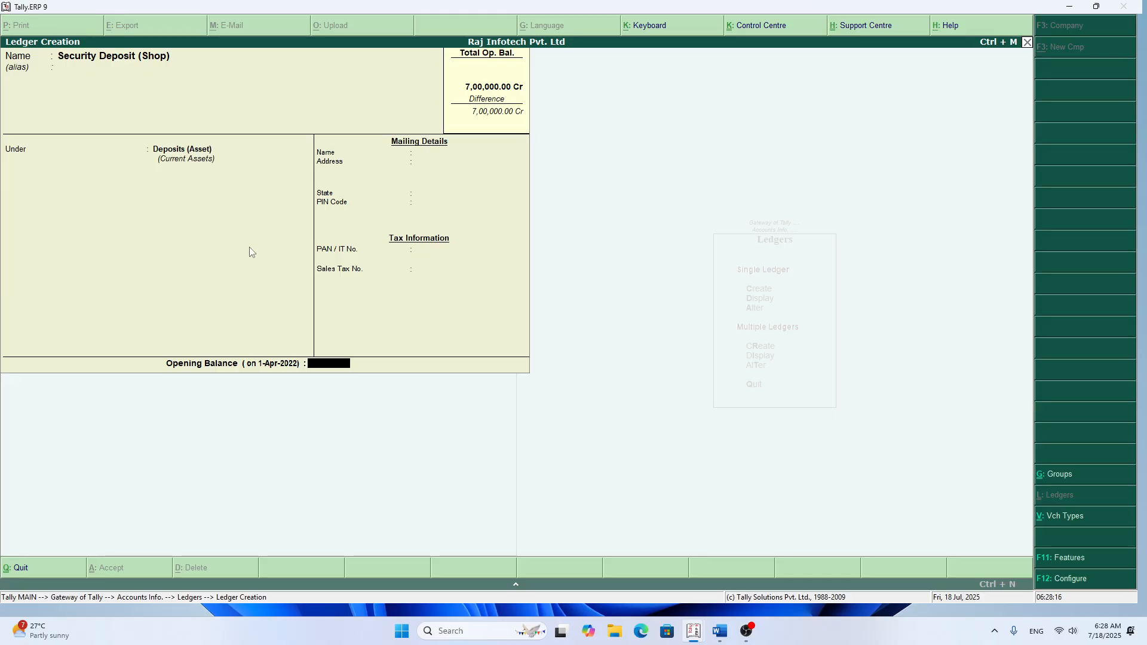
{"action": "type", "text": "80000"}
{"action": "key", "text": "Return"}
{"action": "key", "text": "Return"}
{"action": "key", "text": "Return"}
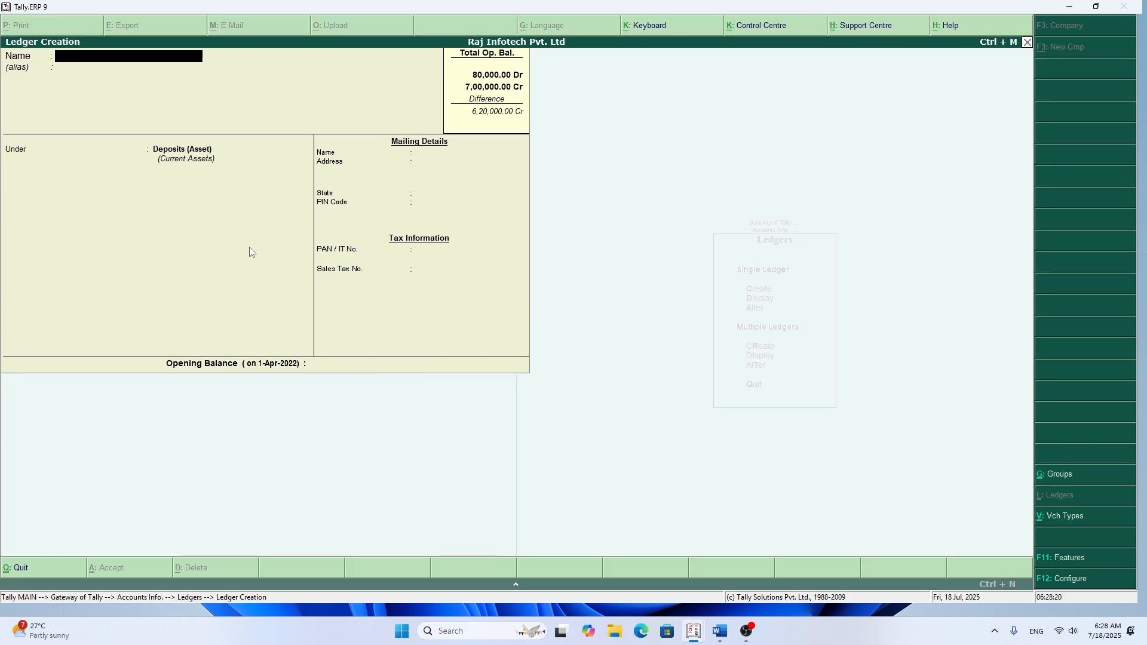
Step: Name the new ledger HDFC Bank and leave its alias blank
{"action": "type", "text": "HDFC Bak"}
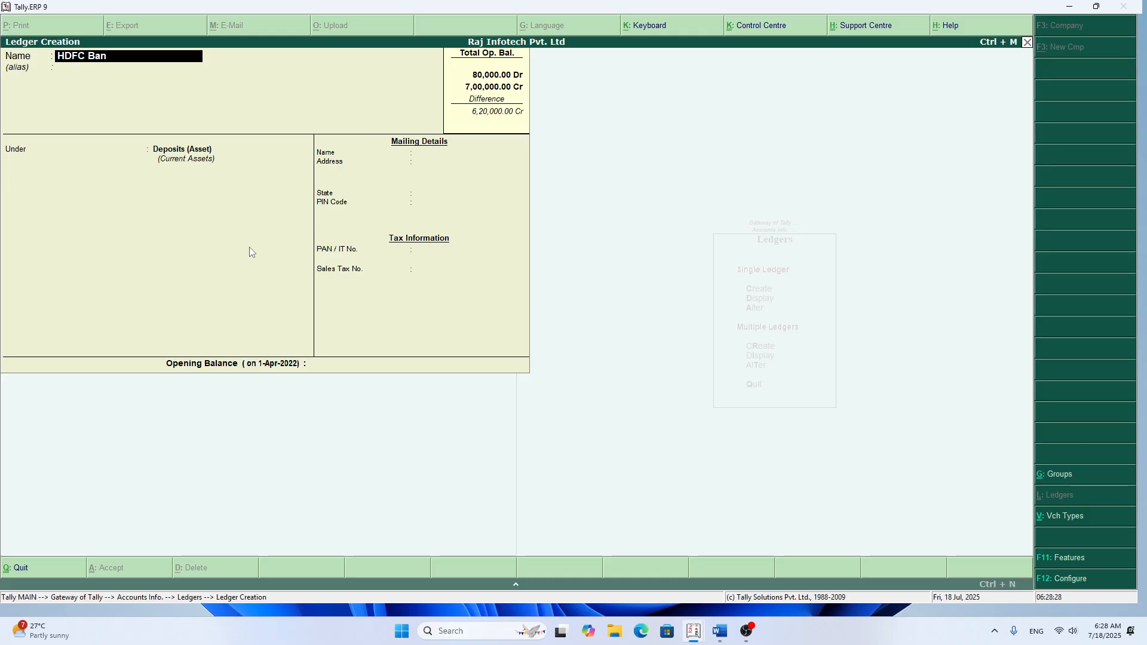
{"action": "type", "text": "k"}
{"action": "key", "text": "Return"}
{"action": "key", "text": "Return"}
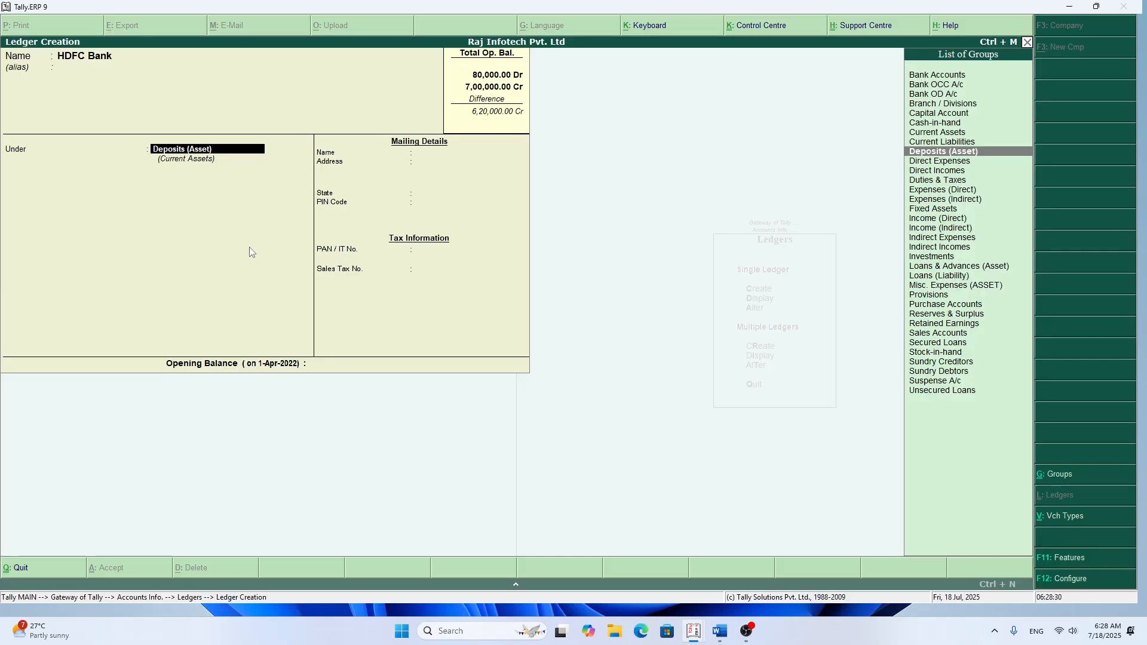
Step: Place the HDFC Bank ledger under Bank Accounts, keeping the 1-Apr-2022 reconciliation date and the state as Not Applicable
{"action": "type", "text": "B"}
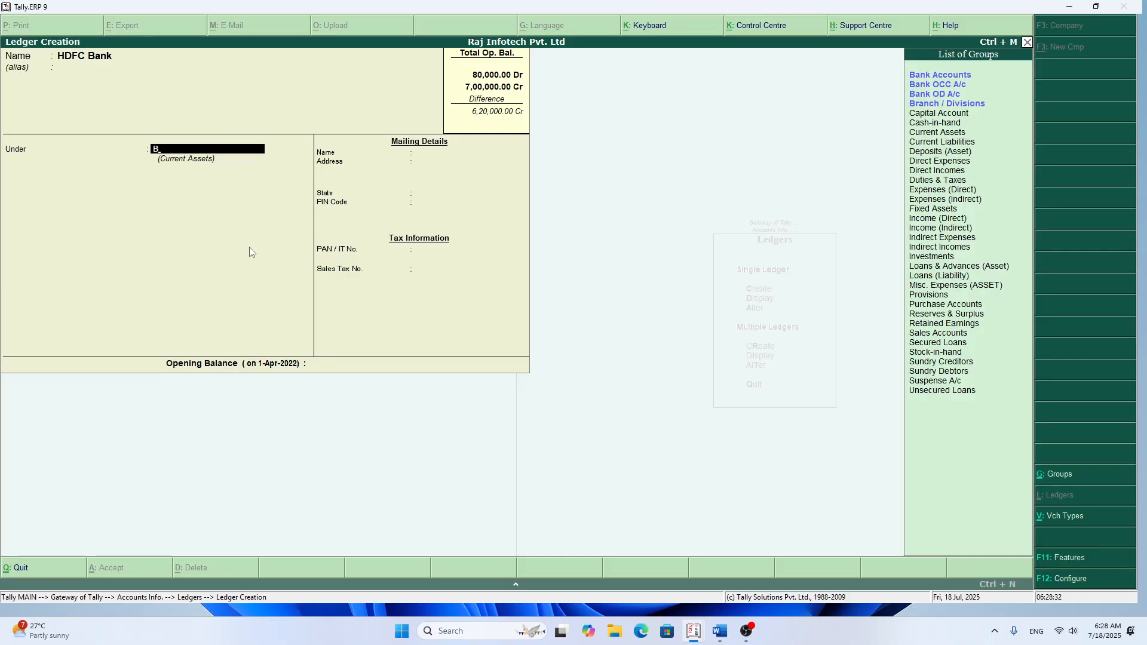
{"action": "type", "text": "a"}
{"action": "key", "text": "Return"}
{"action": "key", "text": "Return"}
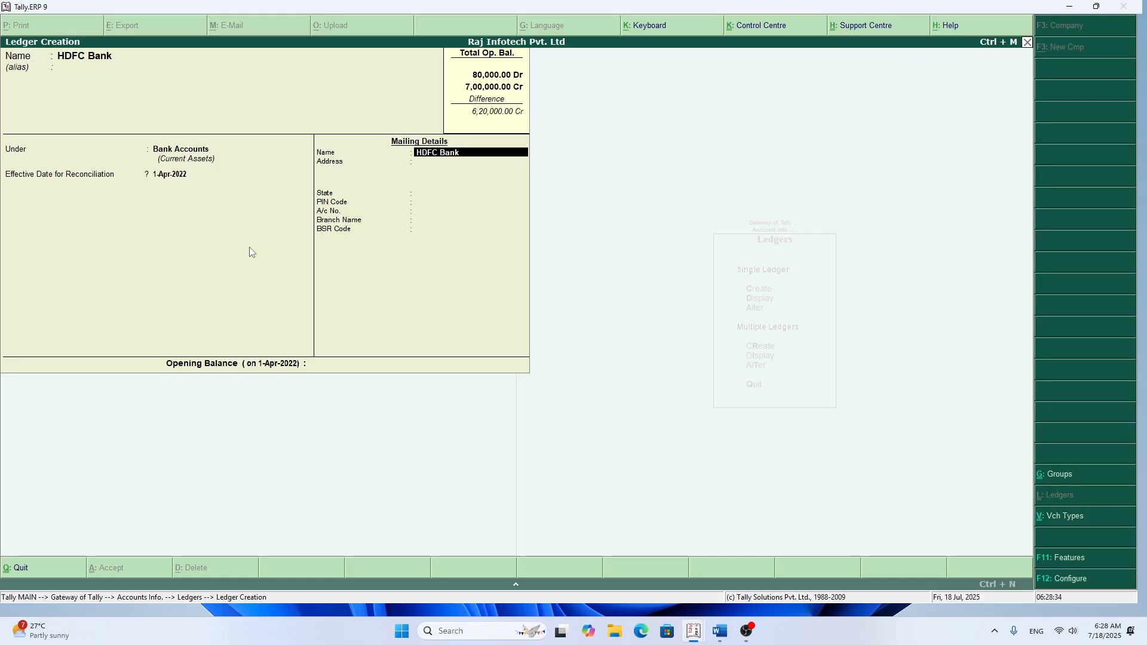
{"action": "key", "text": "Return"}
{"action": "key", "text": "Return"}
{"action": "key", "text": "Return"}
{"action": "key", "text": "Return"}
{"action": "key", "text": "Return"}
{"action": "key", "text": "Return"}
{"action": "key", "text": "Return"}
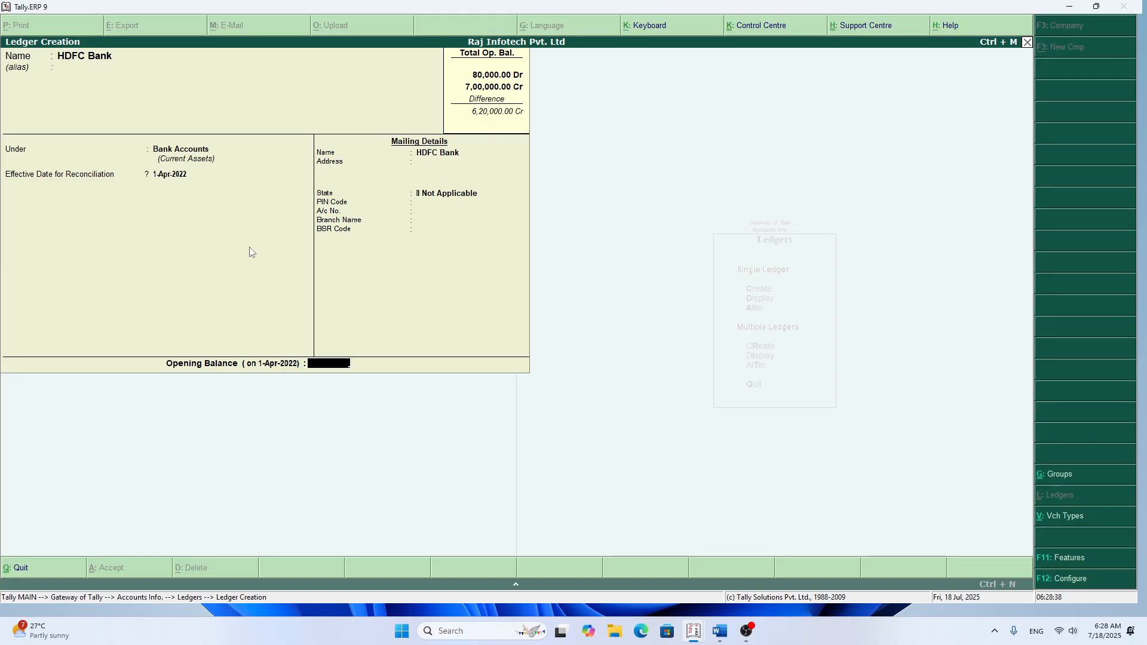
Step: Set the HDFC Bank opening balance to 2,00,000 Dr and save the ledger
{"action": "type", "text": "200000"}
{"action": "key", "text": "Return"}
{"action": "key", "text": "Return"}
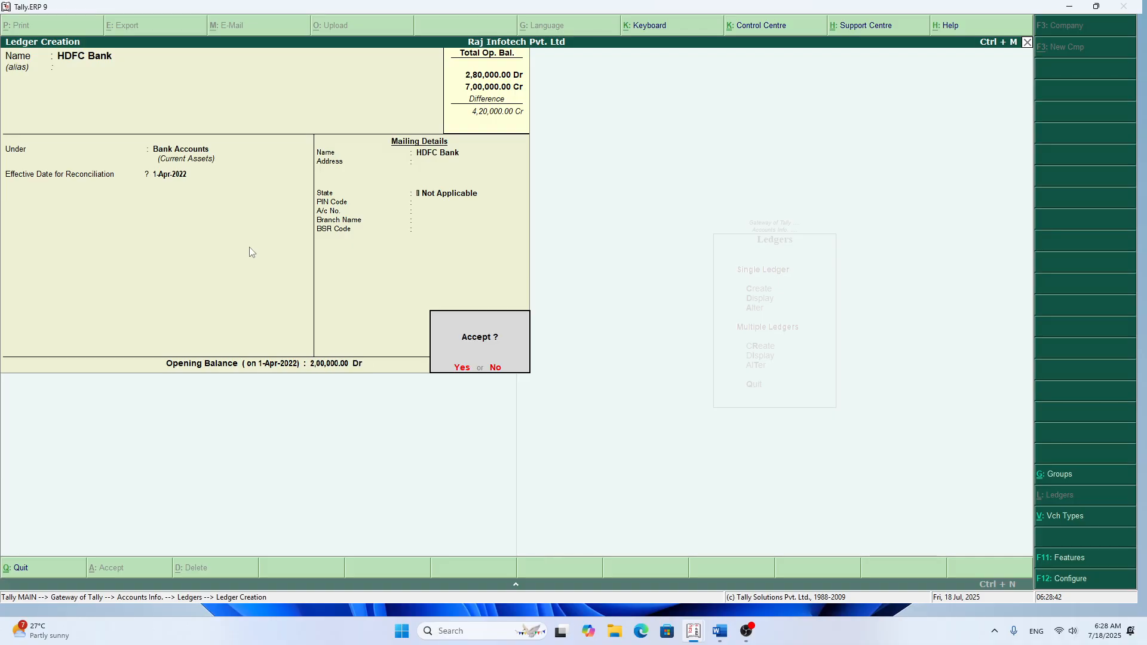
{"action": "key", "text": "Return"}
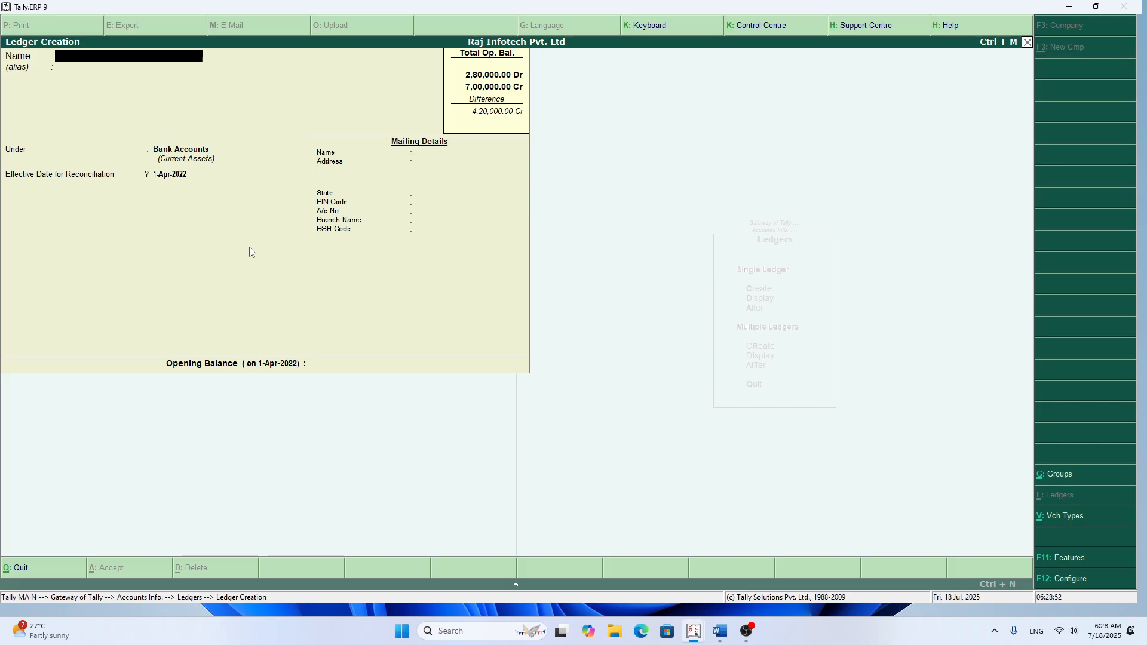
Step: Leave ledger creation and open the existing Cash ledger for alteration
{"action": "key", "text": "Escape"}
{"action": "key", "text": "Return"}
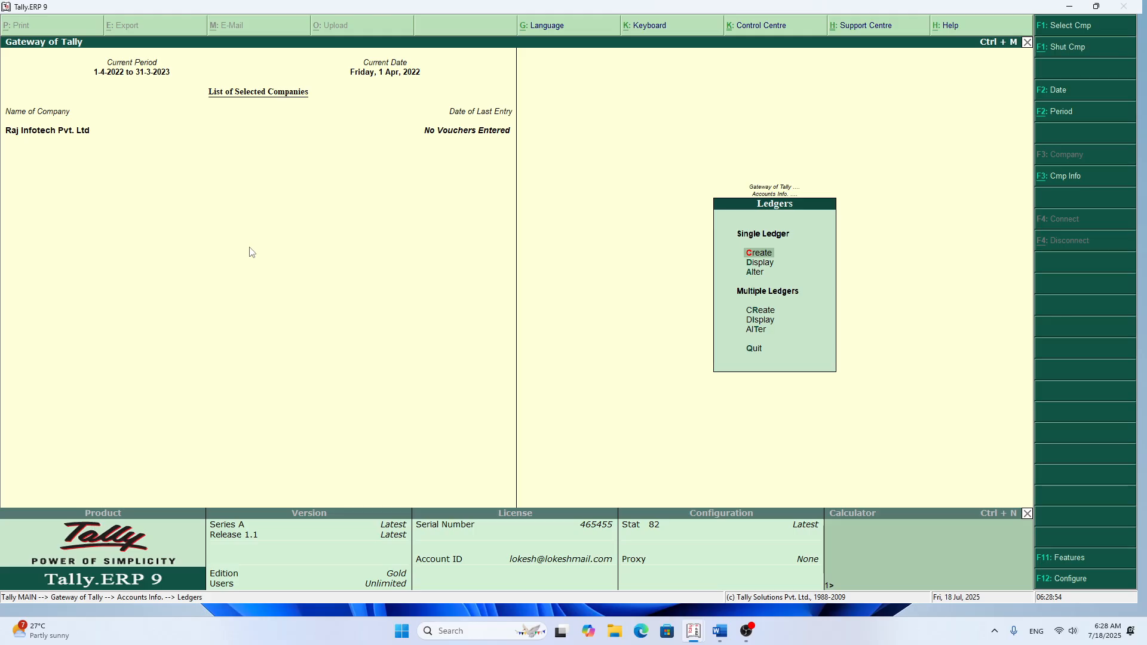
{"action": "key", "text": "Down"}
{"action": "key", "text": "Down"}
{"action": "key", "text": "Return"}
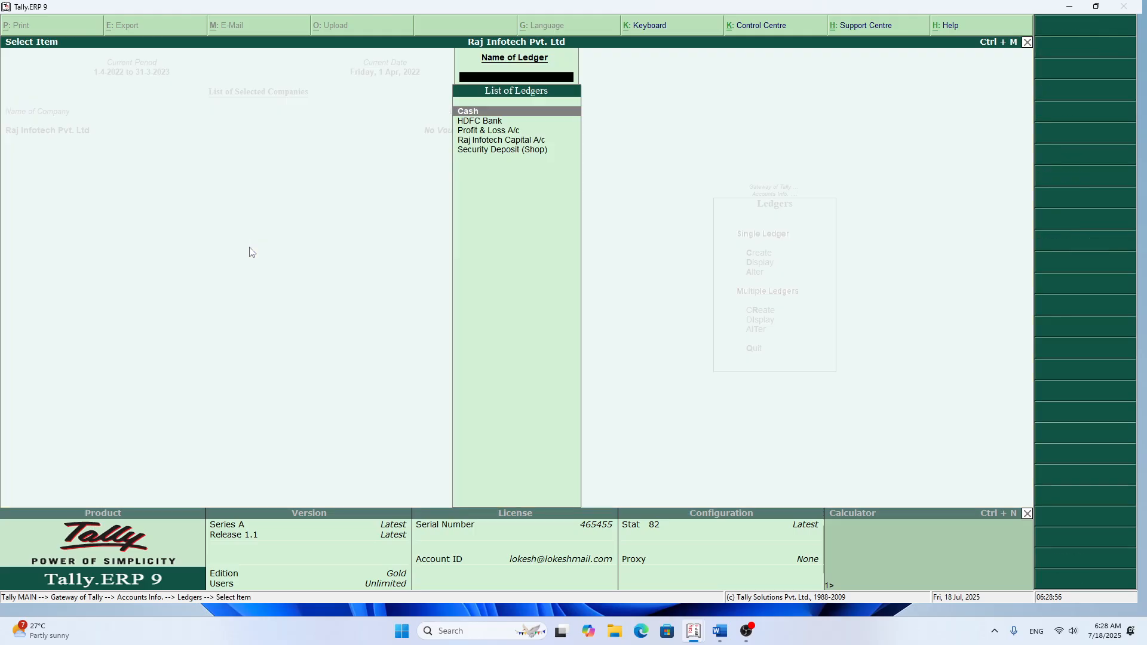
{"action": "key", "text": "Return"}
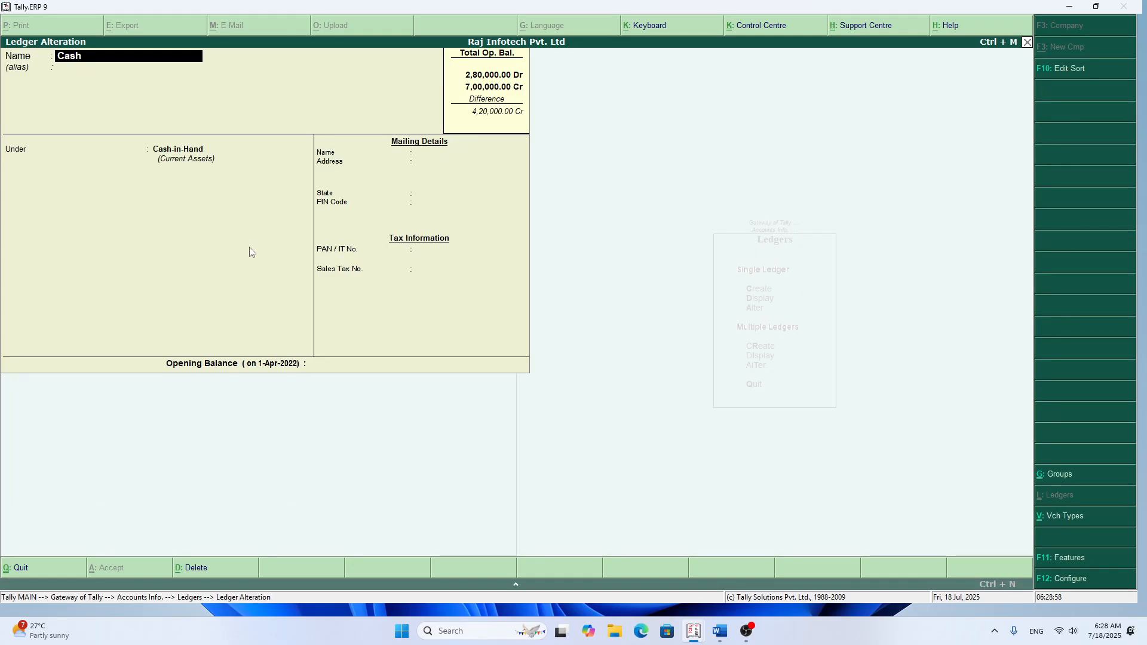
Step: Set the Cash ledger's opening balance to 2,50,000 Dr, keeping its Cash-in-Hand group, and save the alteration
{"action": "key", "text": "Return"}
{"action": "key", "text": "Return"}
{"action": "key", "text": "Return"}
{"action": "key", "text": "Return"}
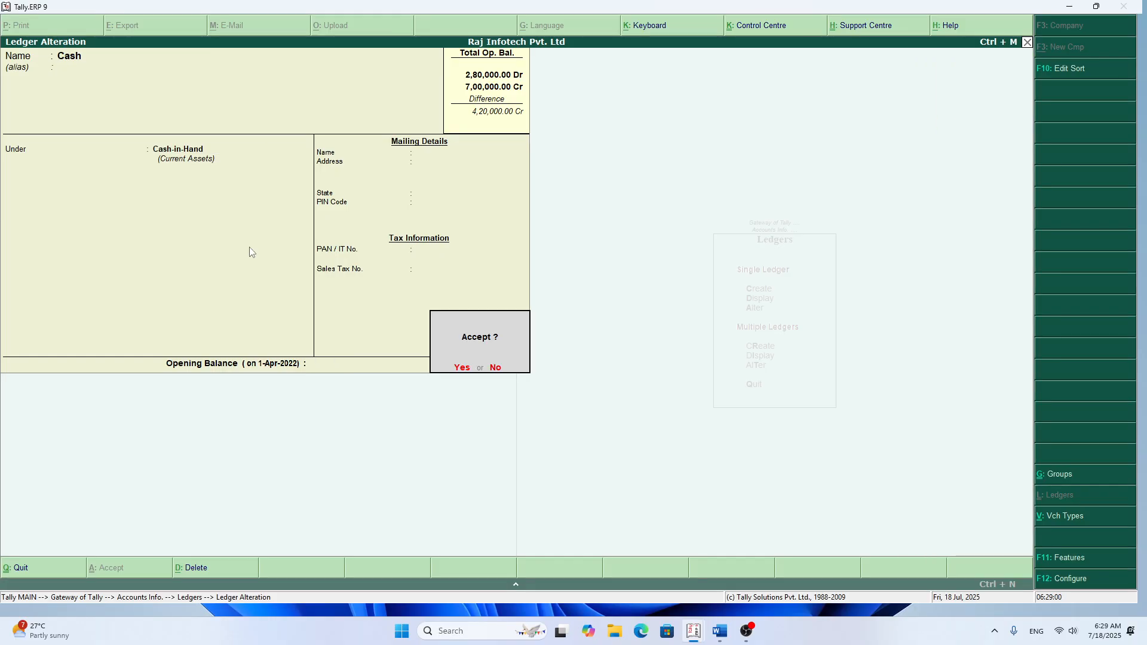
{"action": "key", "text": "Escape"}
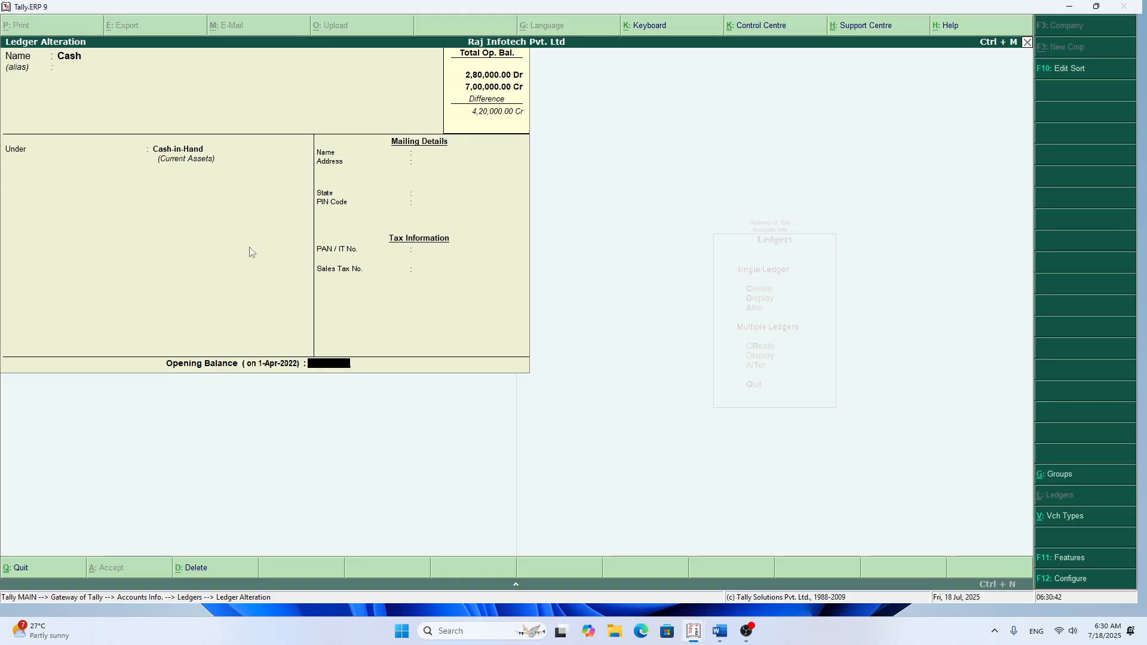
{"action": "type", "text": "250000"}
{"action": "key", "text": "Return"}
{"action": "key", "text": "Return"}
{"action": "key", "text": "Return"}
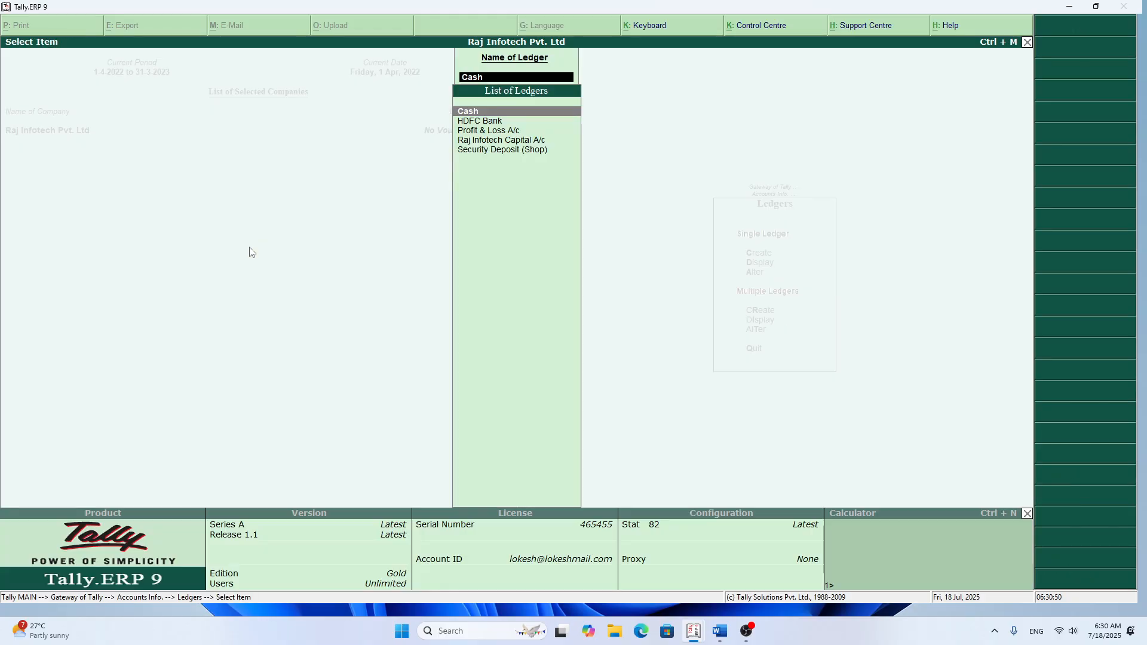
Step: Return to single ledger creation and name the new ledger Security Deposit (Phone), leaving its alias blank
{"action": "key", "text": "Escape"}
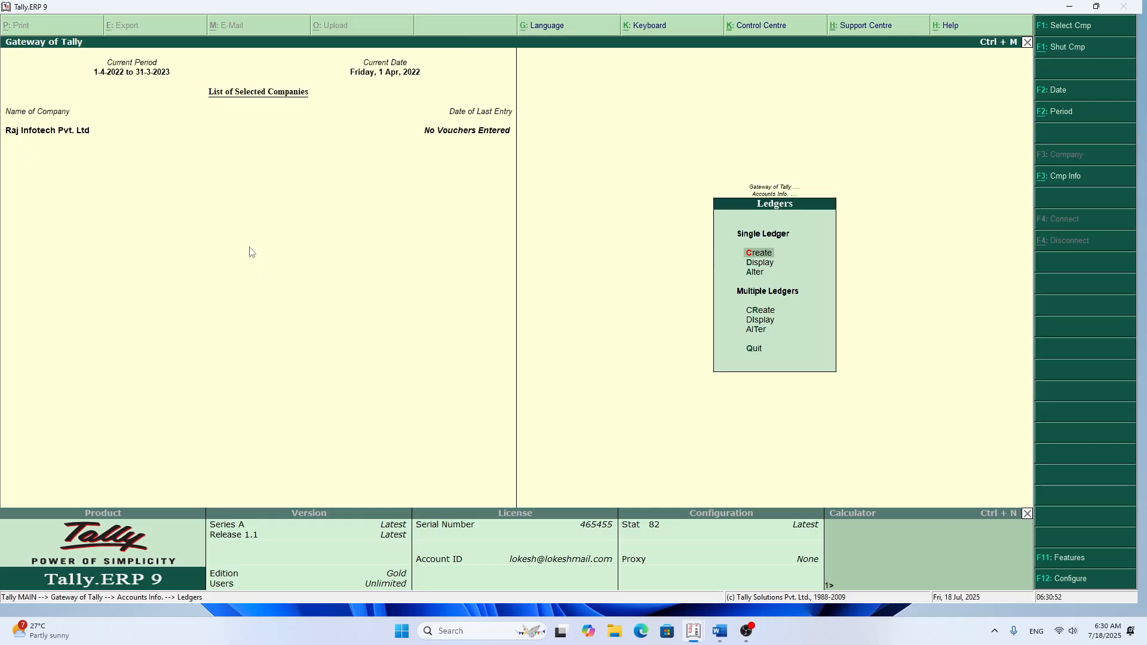
{"action": "key", "text": "Return"}
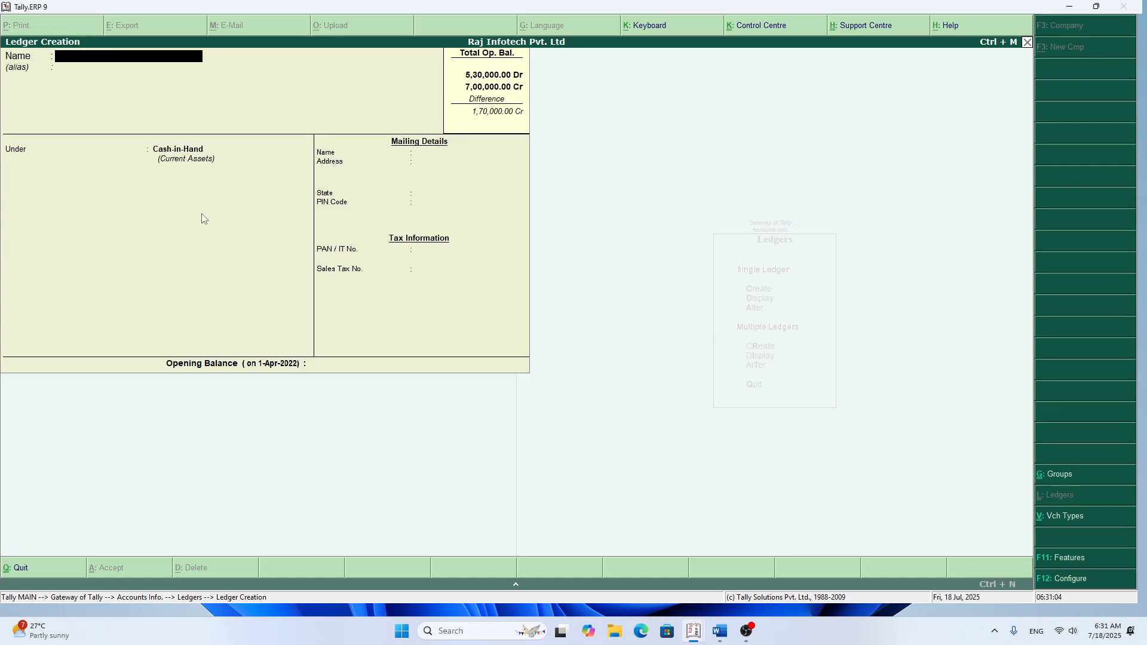
{"action": "type", "text": "Security d"}
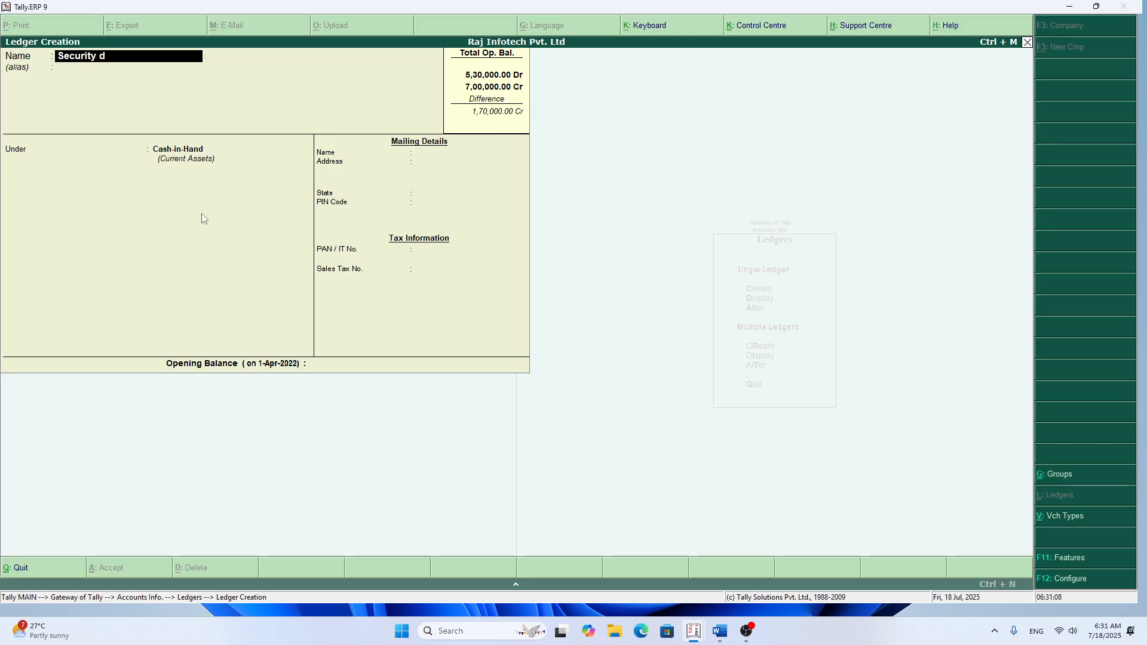
{"action": "type", "text": "eposit ("}
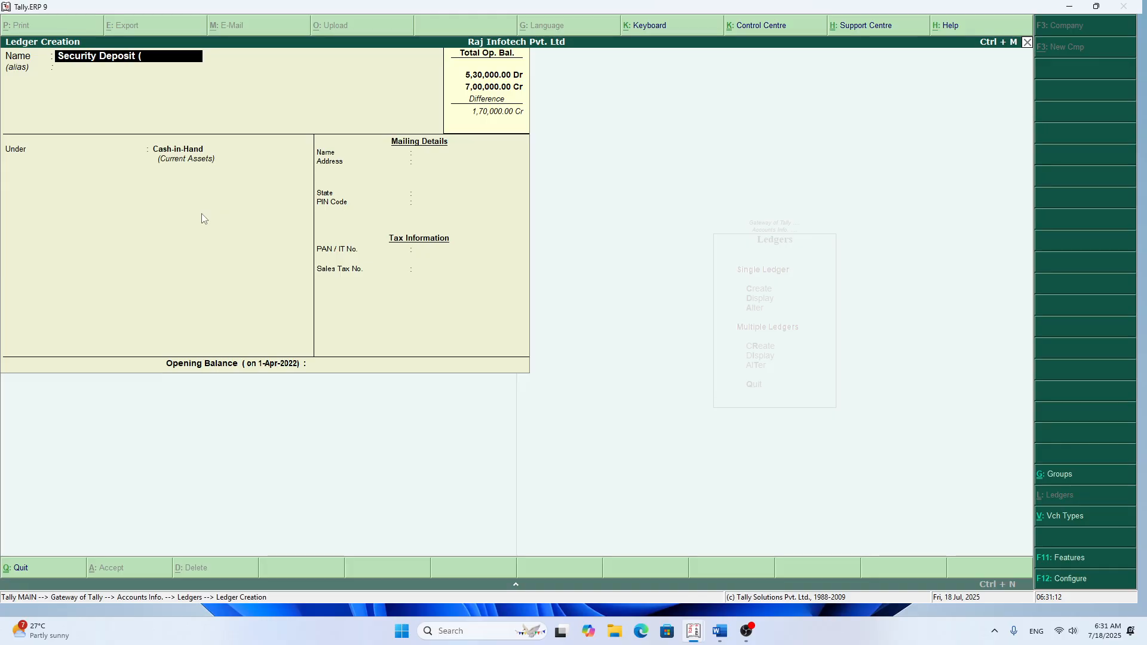
{"action": "type", "text": "Phone"}
{"action": "key", "text": "Return"}
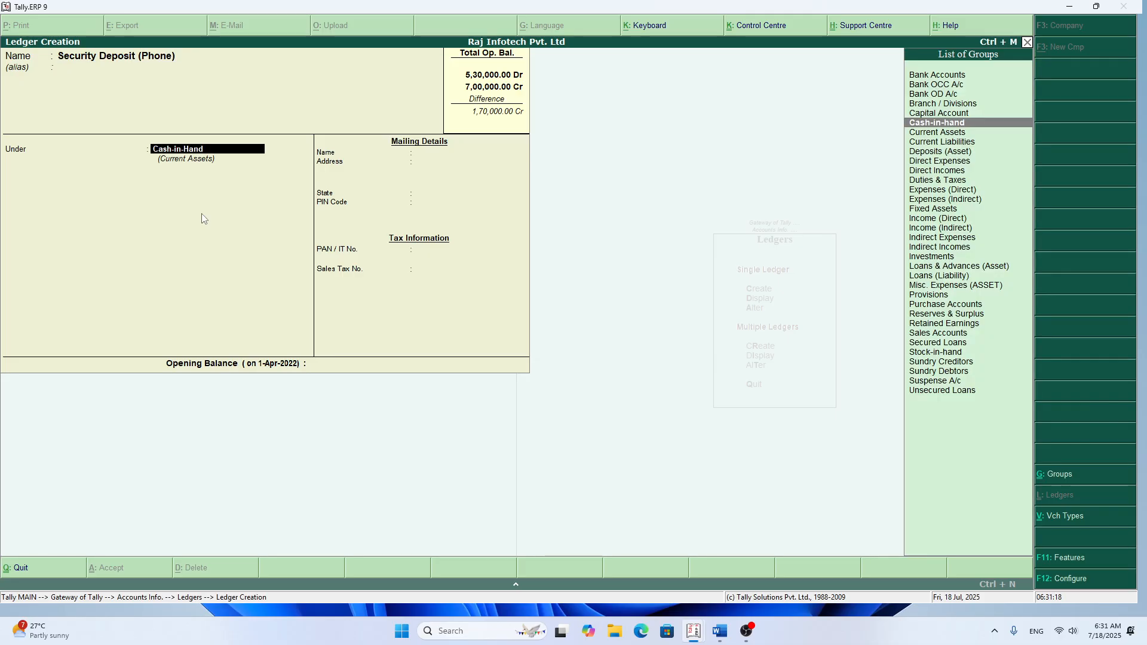
Step: Place the Security Deposit (Phone) ledger under Deposits (Asset) and save it with an opening balance of 3,500 Dr
{"action": "type", "text": "D"}
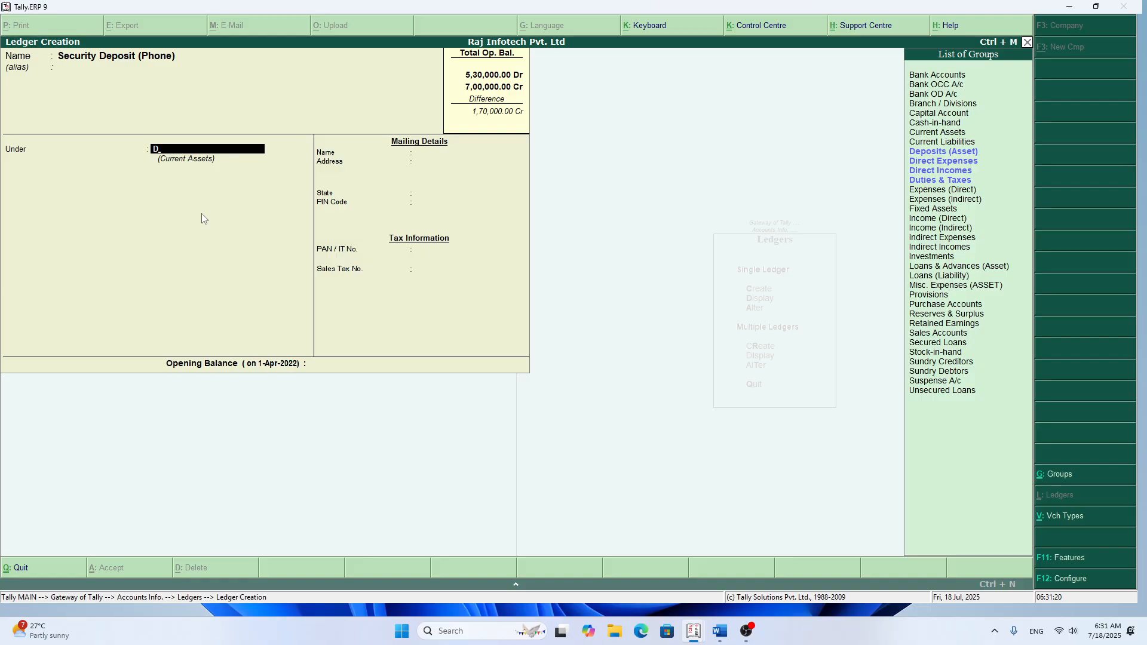
{"action": "type", "text": "eposit"}
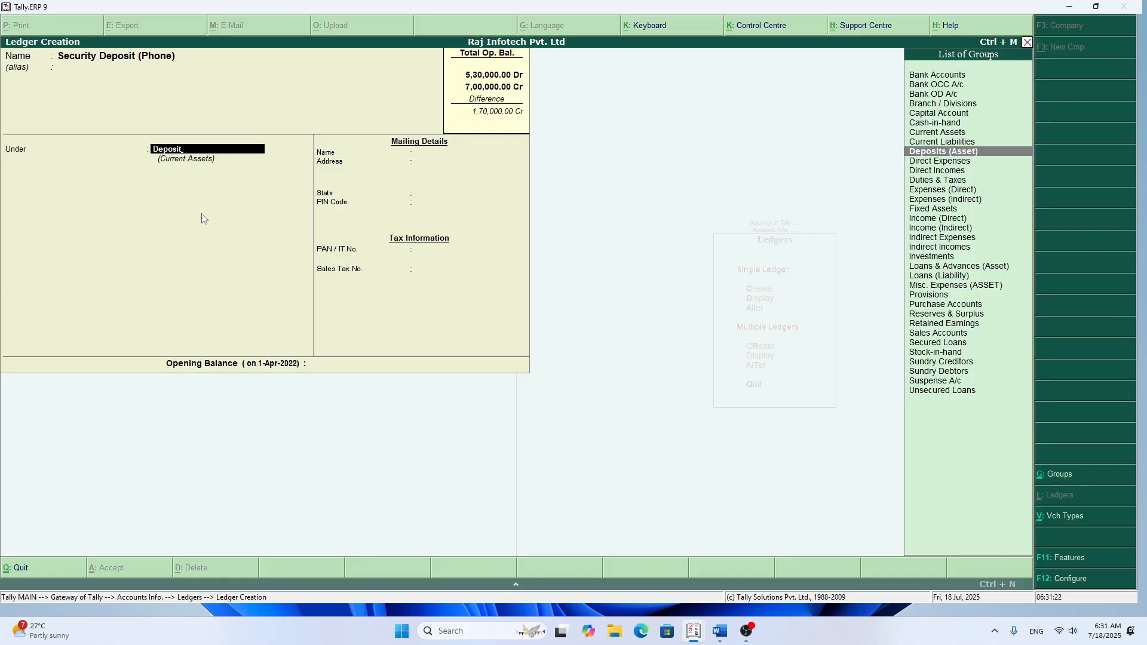
{"action": "key", "text": "Return"}
{"action": "key", "text": "Return"}
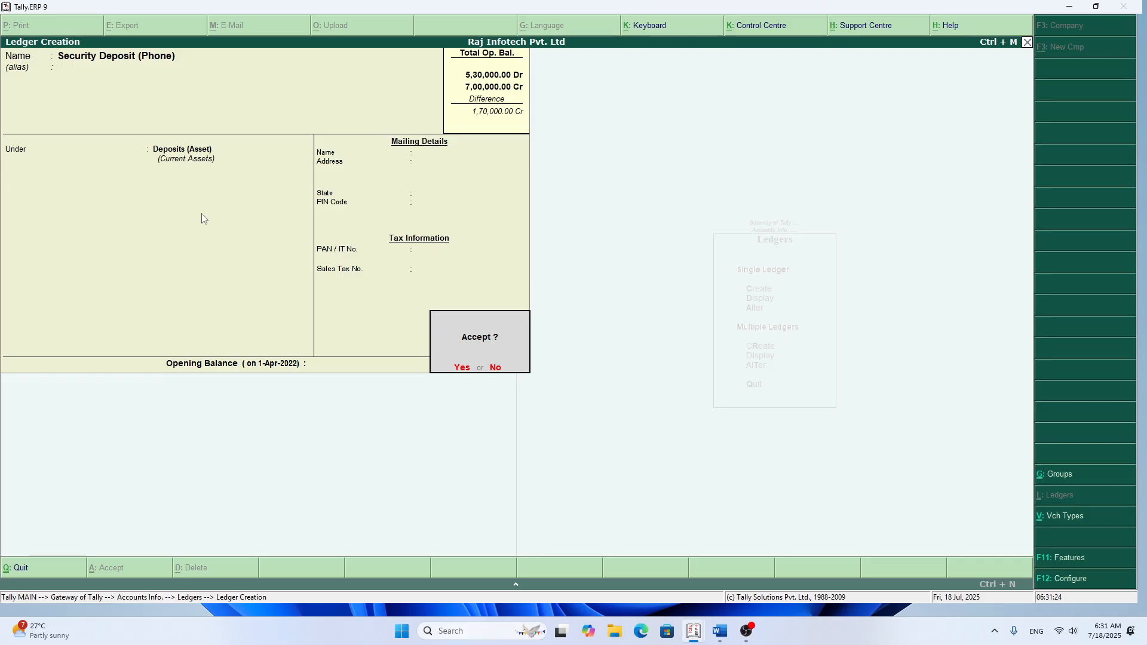
{"action": "key", "text": "Escape"}
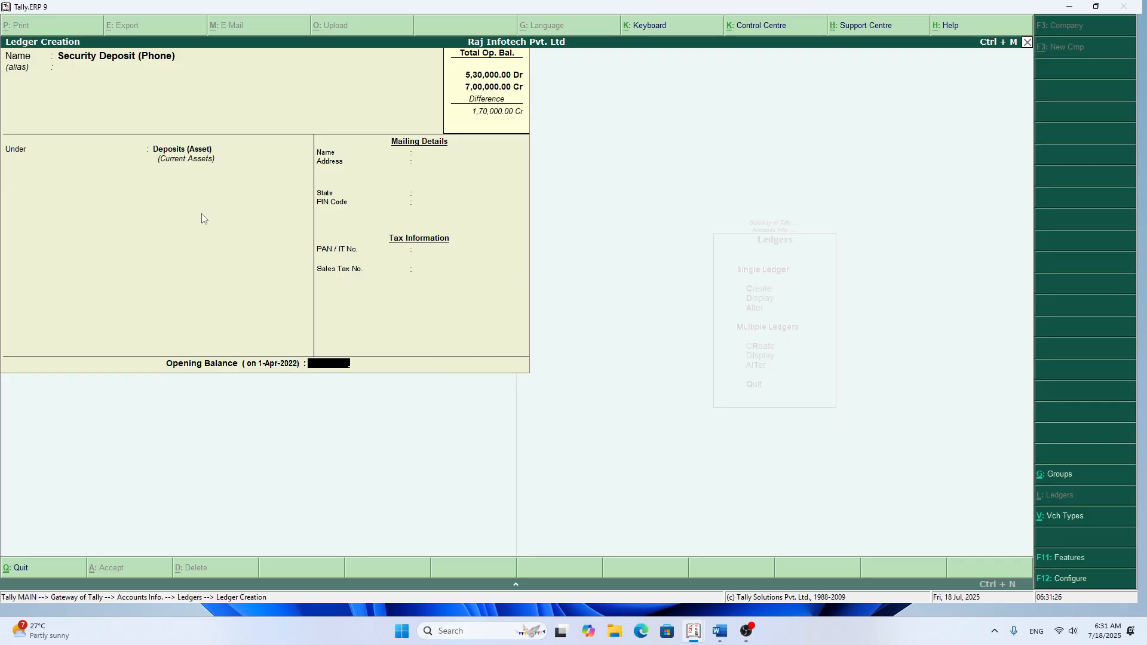
{"action": "type", "text": "3500"}
{"action": "key", "text": "Return"}
{"action": "key", "text": "Return"}
{"action": "key", "text": "Return"}
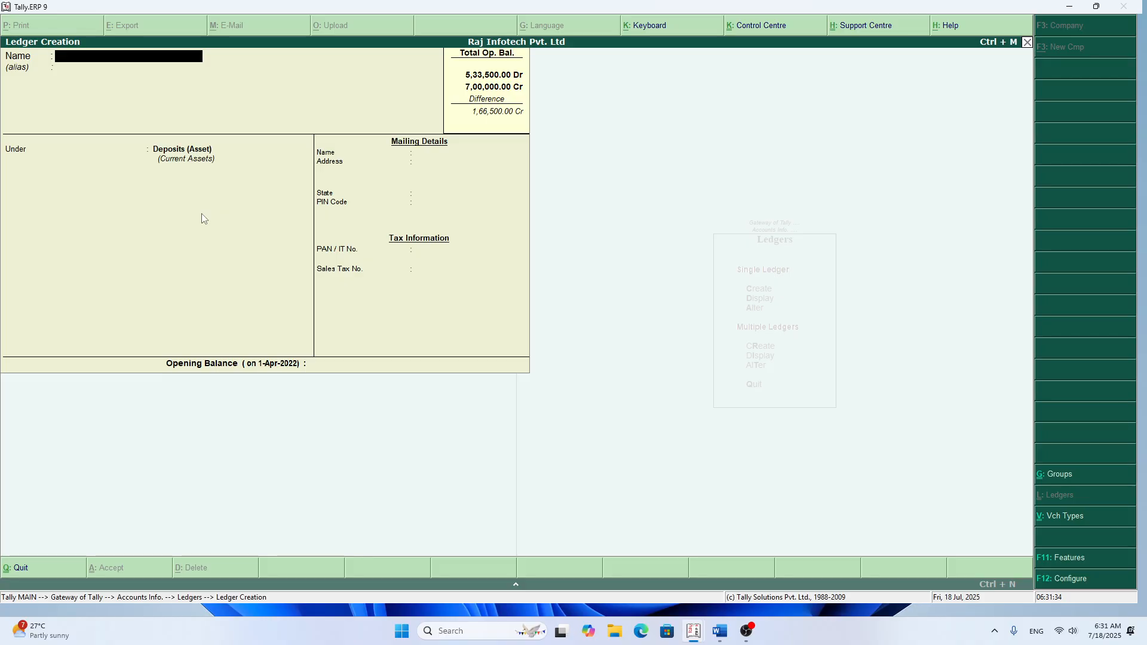
Step: Name the new ledger S K Infotech, leaving its alias blank
{"action": "type", "text": "S K Infotech Pat"}
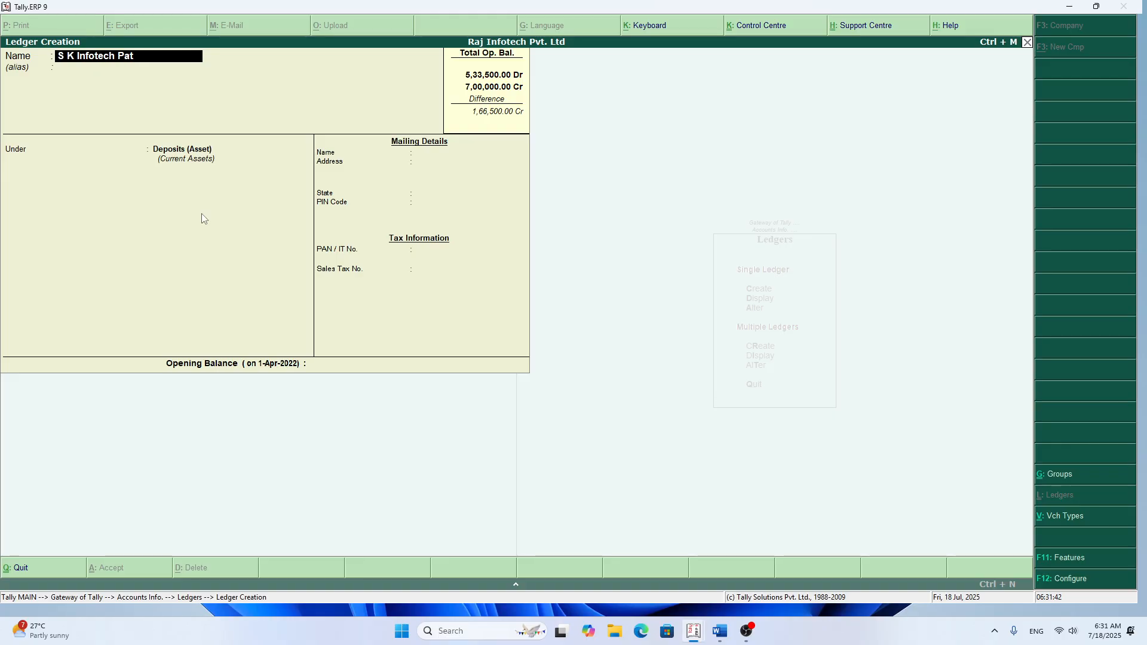
{"action": "type", "text": "na Cr"}
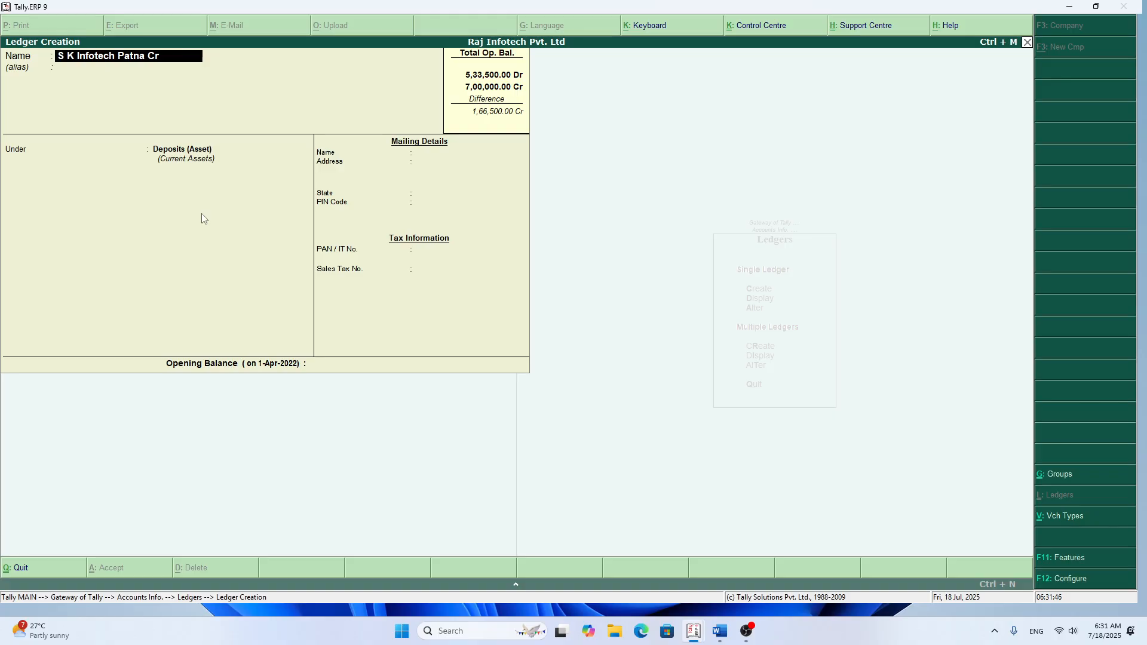
{"action": "key", "text": "BackSpace"}
{"action": "key", "text": "BackSpace"}
{"action": "key", "text": "BackSpace"}
{"action": "key", "text": "BackSpace"}
{"action": "key", "text": "BackSpace"}
{"action": "key", "text": "BackSpace"}
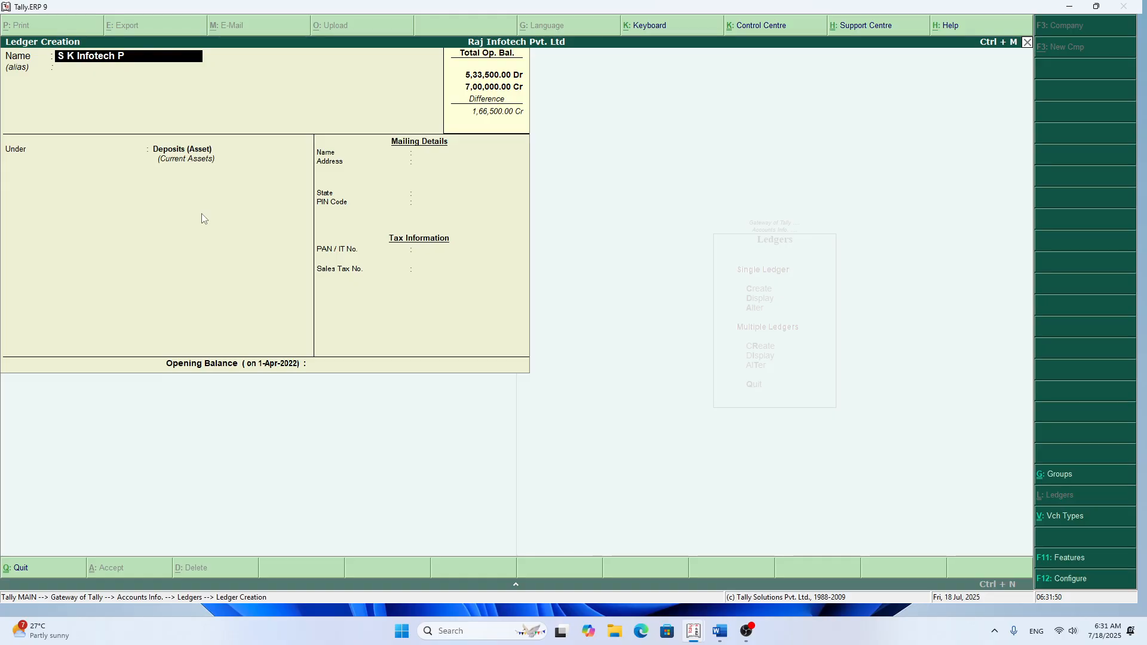
{"action": "key", "text": "BackSpace"}
{"action": "key", "text": "Return"}
{"action": "key", "text": "Return"}
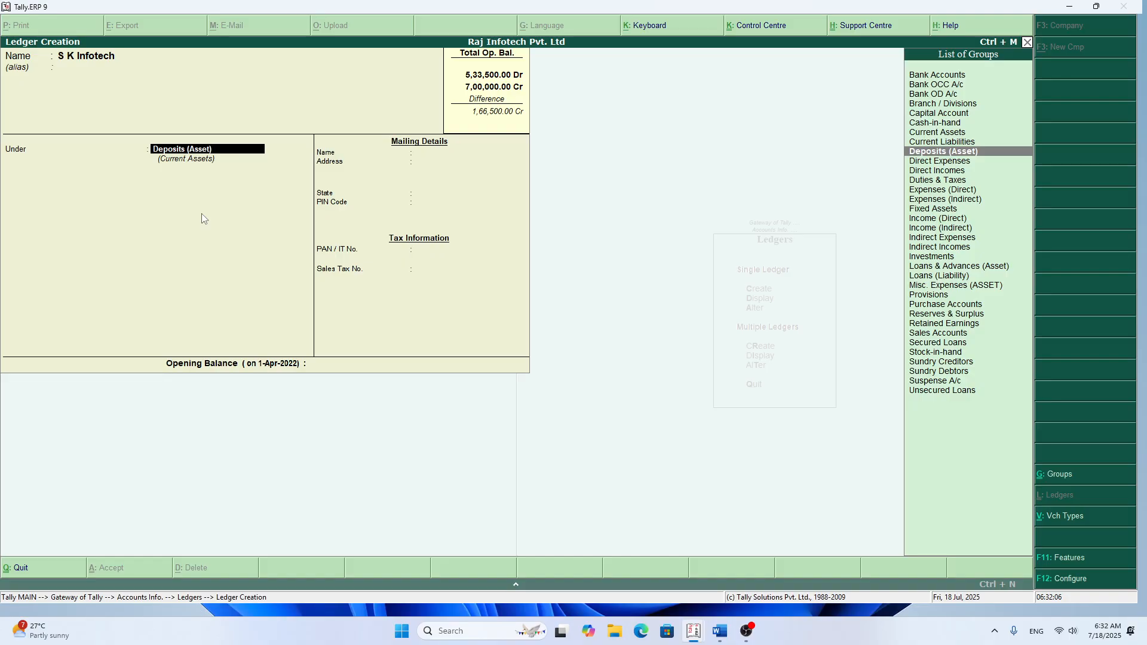
Step: Create a Patna Creditors group under Sundry Creditors from within the ledger form and assign it as the ledger's group
{"action": "key", "text": "alt+c"}
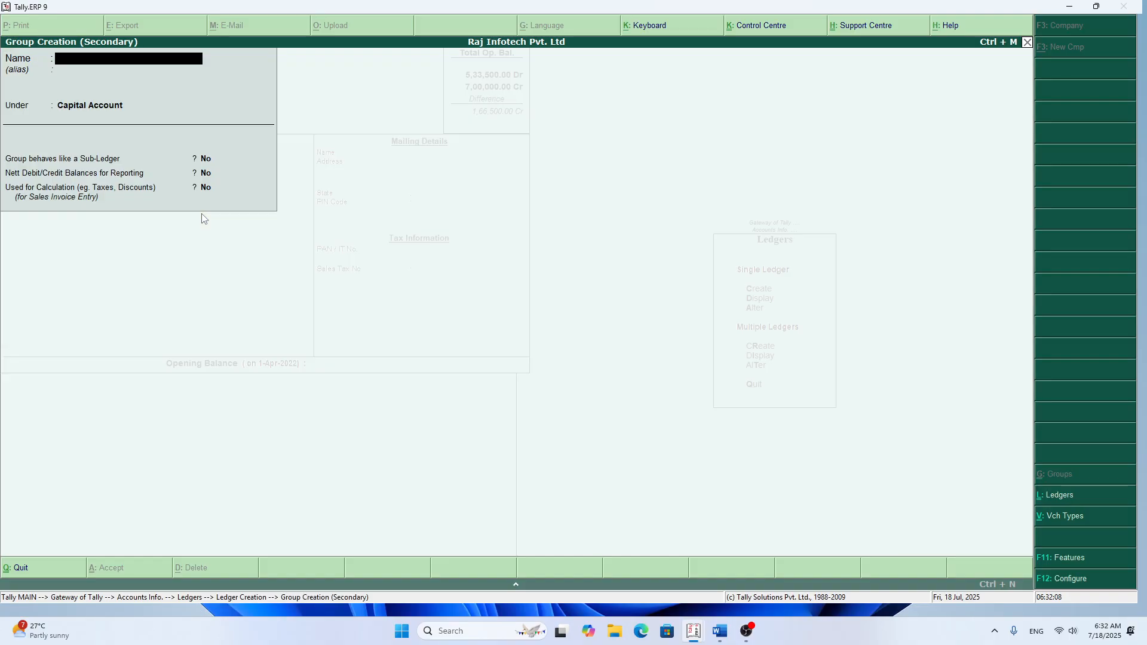
{"action": "type", "text": "Patna Creditors"}
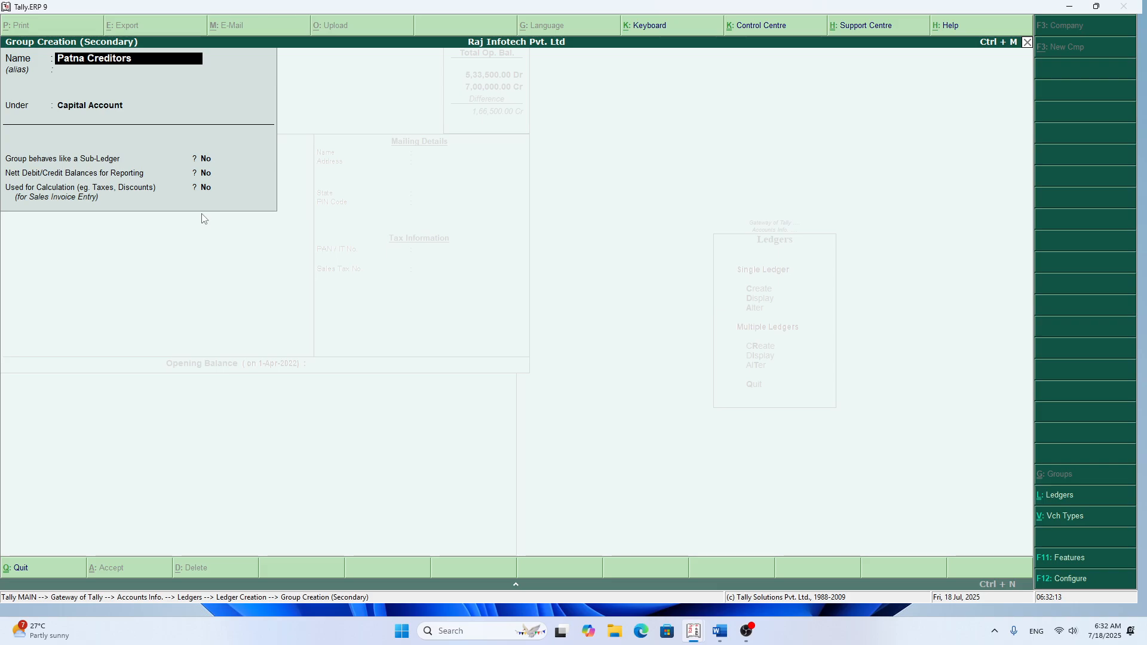
{"action": "key", "text": "Return"}
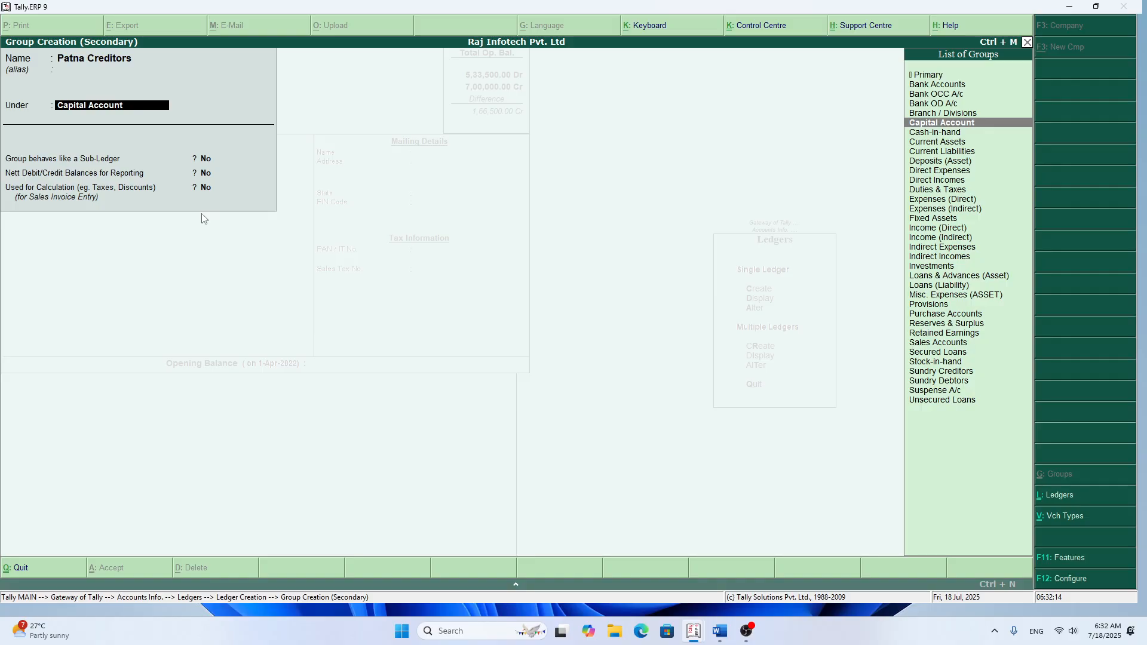
{"action": "type", "text": "S"}
{"action": "key", "text": "Down"}
{"action": "key", "text": "Down"}
{"action": "key", "text": "Down"}
{"action": "key", "text": "Down"}
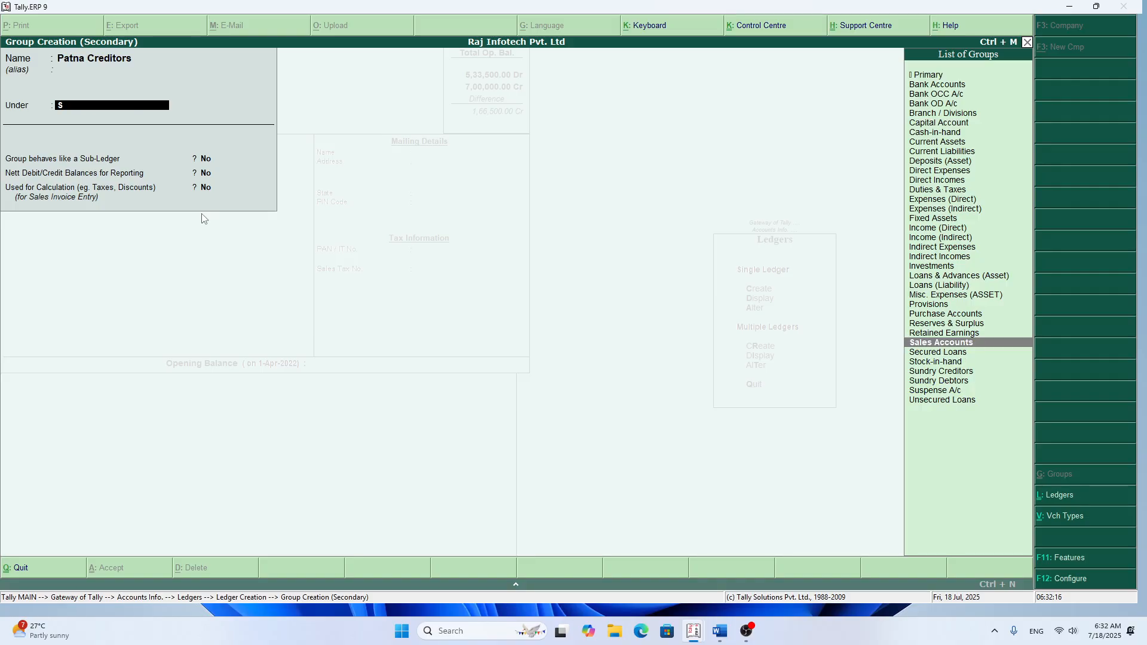
{"action": "key", "text": "Return"}
{"action": "key", "text": "Return"}
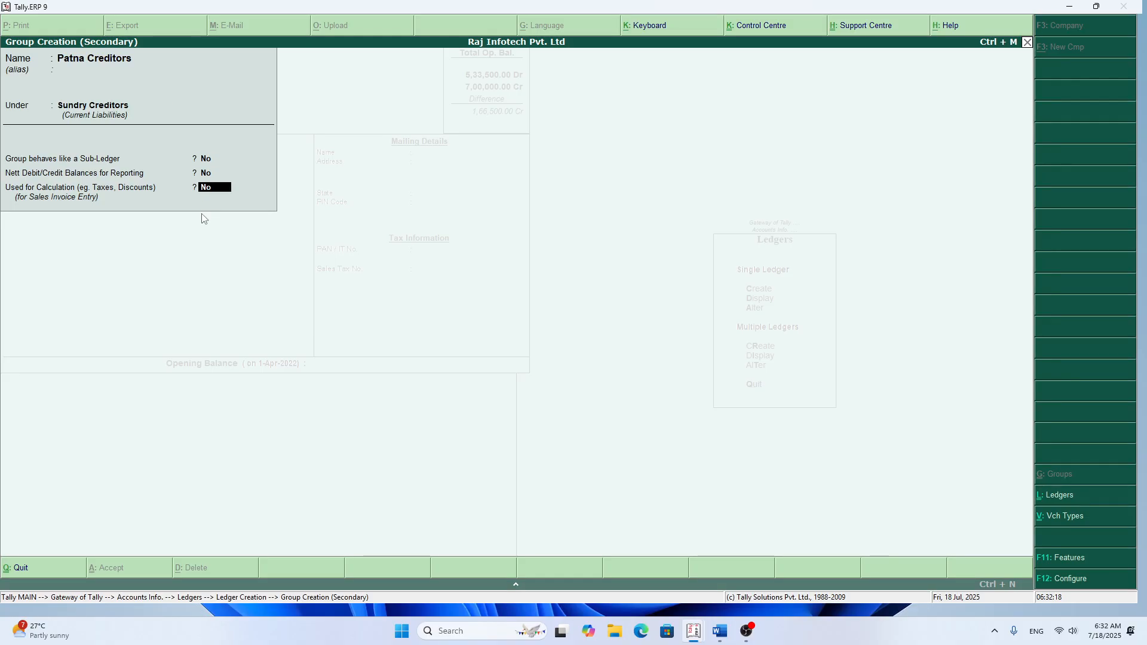
{"action": "key", "text": "Return"}
{"action": "key", "text": "Return"}
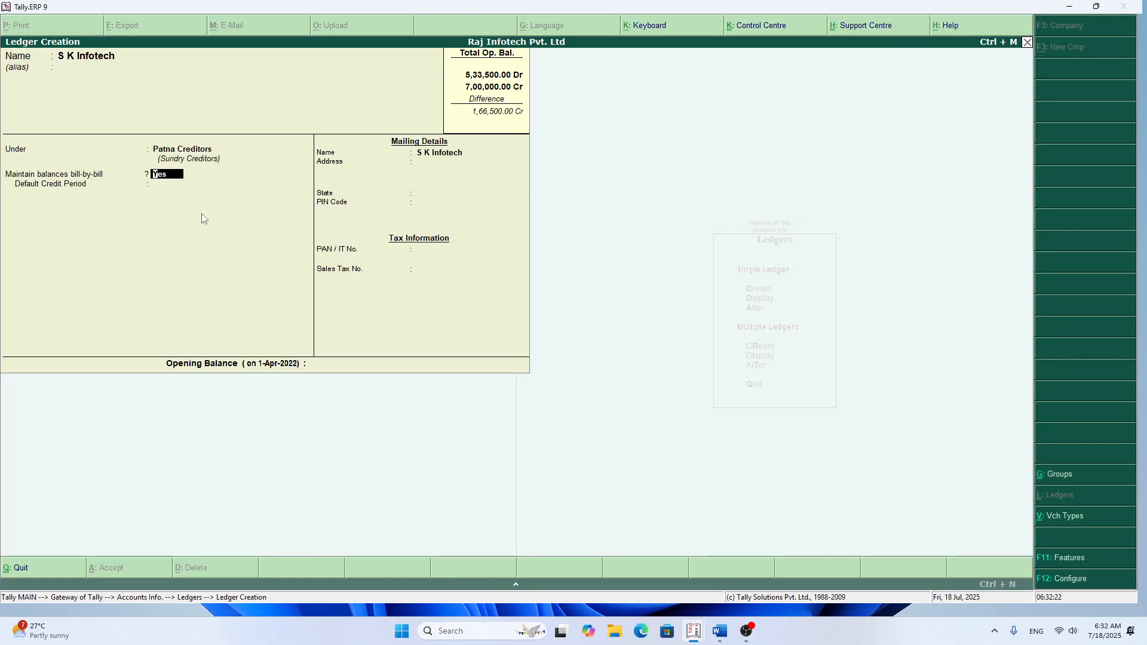
Step: Set S K Infotech's bill-by-bill balances to No and its state to Not Applicable, leaving the address and tax details blank
{"action": "key", "text": "n"}
{"action": "key", "text": "Return"}
{"action": "key", "text": "Return"}
{"action": "key", "text": "Return"}
{"action": "key", "text": "Return"}
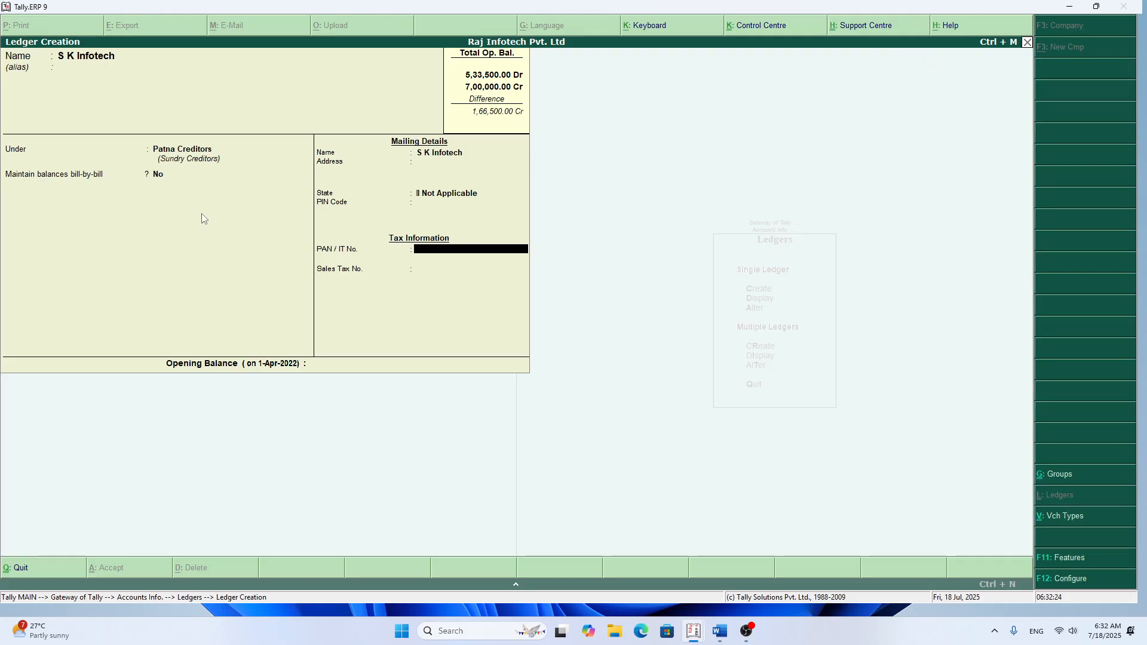
{"action": "key", "text": "Return"}
{"action": "key", "text": "Return"}
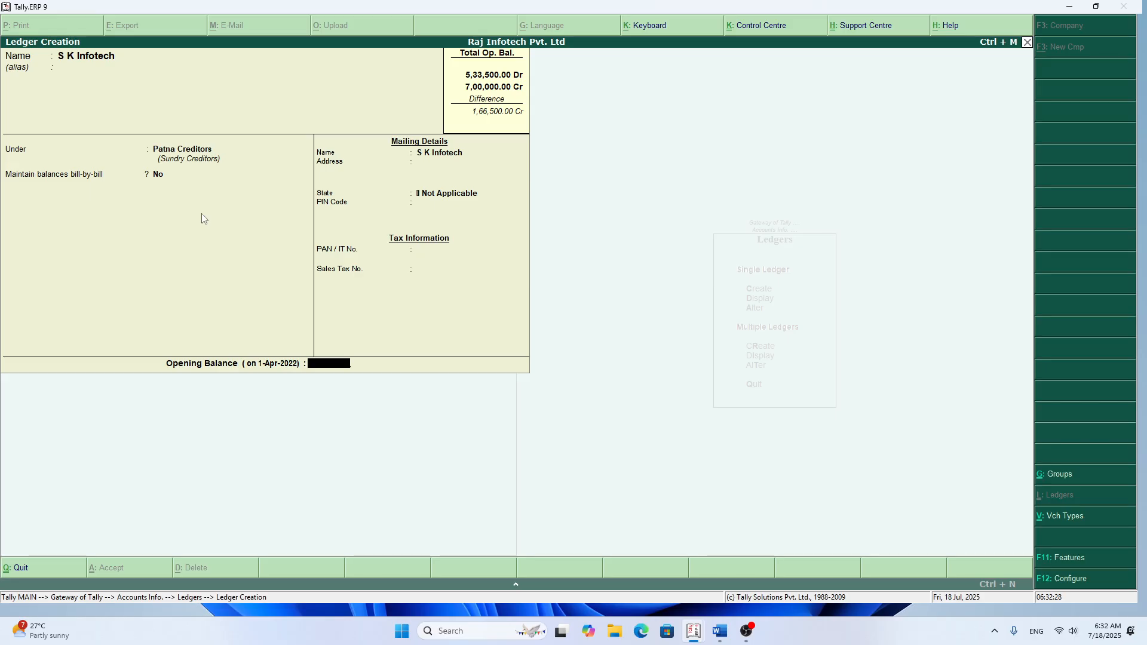
Step: Set S K Infotech's opening balance to 1,50,000 Cr and save the ledger
{"action": "type", "text": "150000"}
{"action": "key", "text": "Return"}
{"action": "key", "text": "Return"}
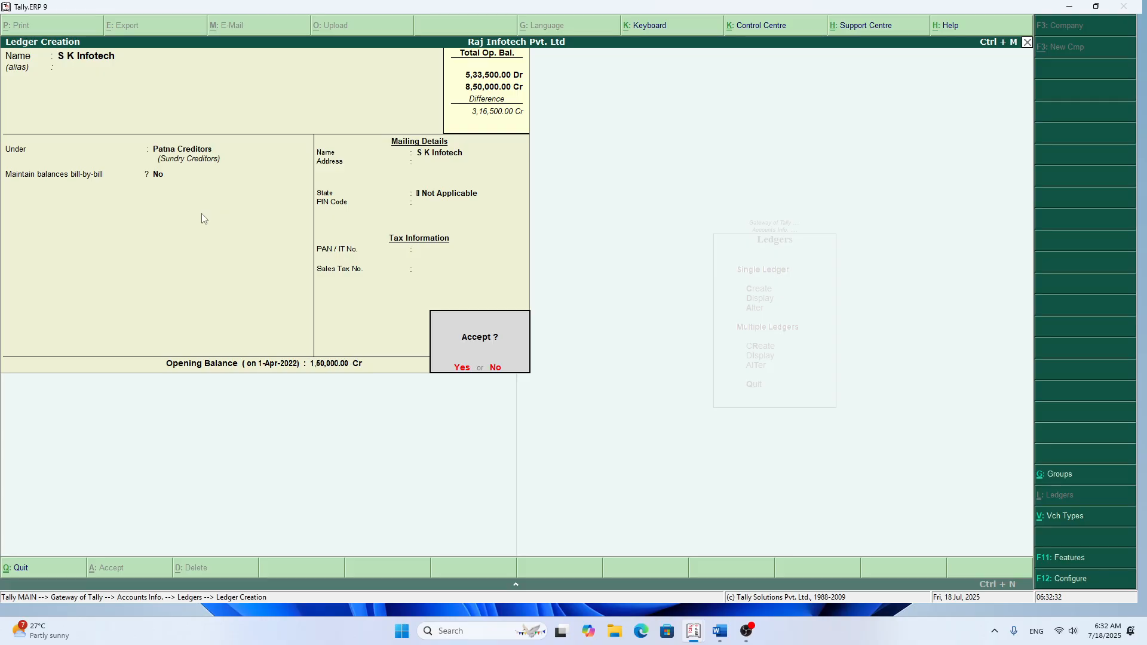
{"action": "key", "text": "Return"}
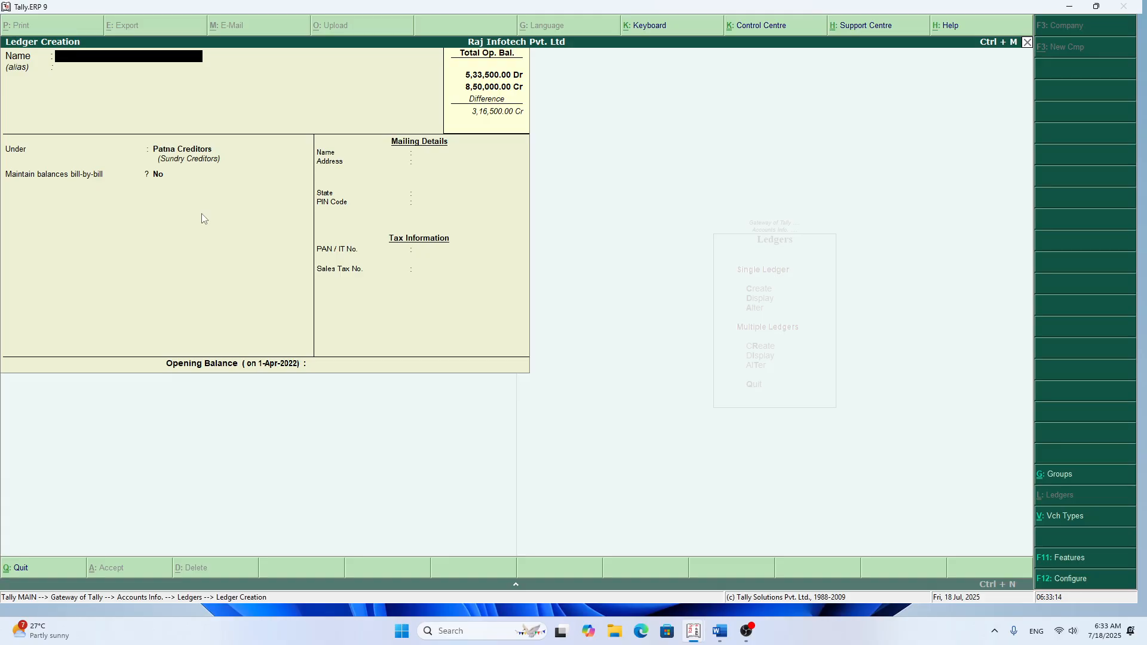
Step: Name the next ledger Dell Computer Set, leaving its alias blank
{"action": "type", "text": "Dell Computer Set"}
{"action": "key", "text": "Return"}
{"action": "key", "text": "Return"}
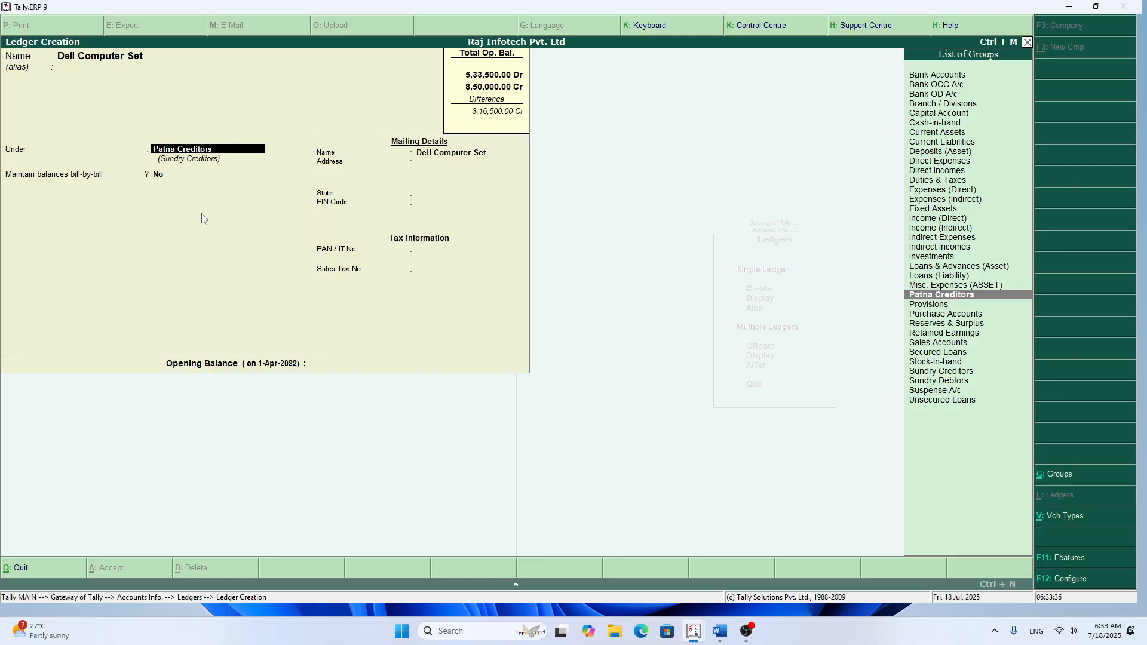
Step: Place the Dell Computer Set ledger under Fixed Assets and save it with an opening balance of 75,000 Dr
{"action": "type", "text": "f"}
{"action": "key", "text": "Return"}
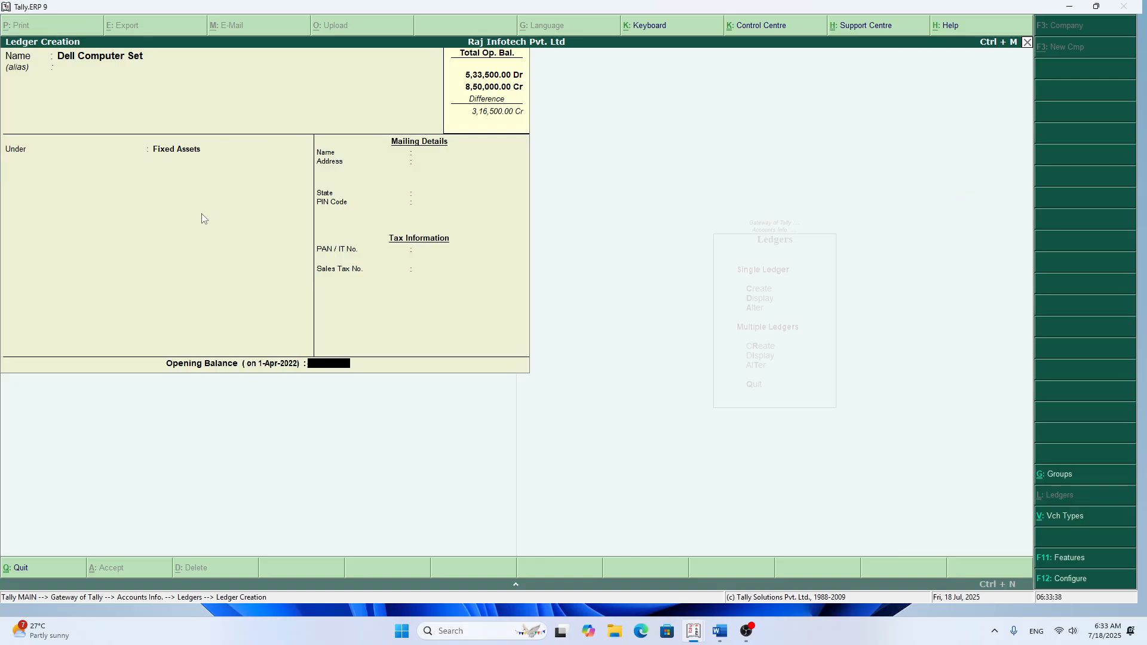
{"action": "key", "text": "Return"}
{"action": "key", "text": "n"}
{"action": "type", "text": "75000"}
{"action": "key", "text": "Return"}
{"action": "key", "text": "Return"}
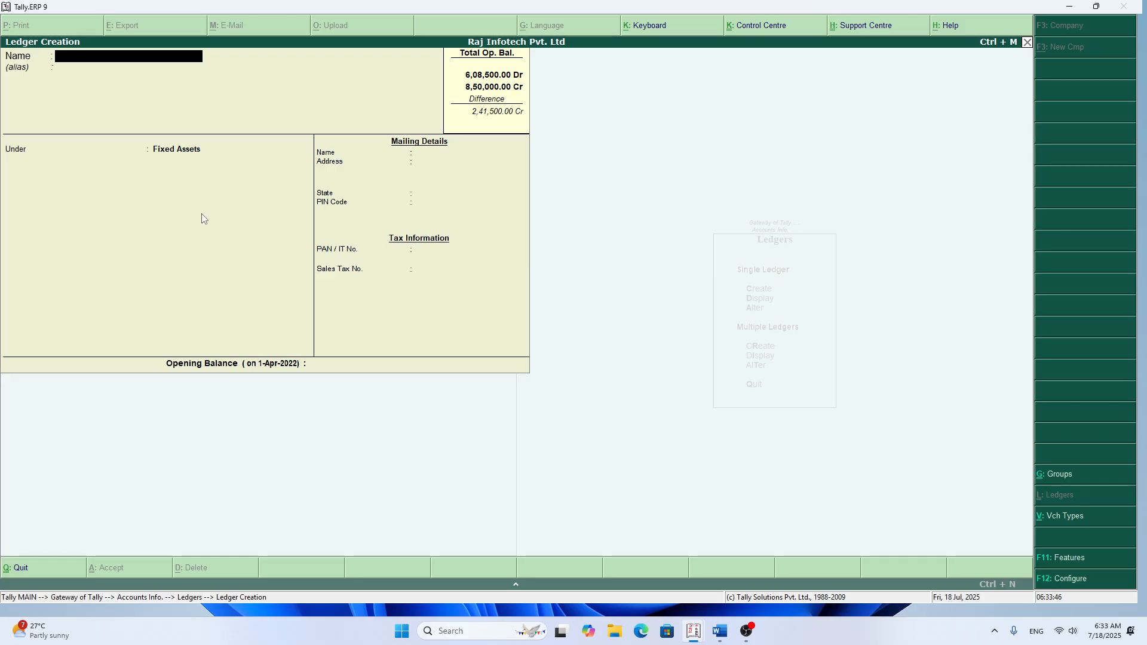
Step: Name the next ledger Electricity Fittings, leaving its alias blank and keeping it under Fixed Assets
{"action": "type", "text": "Electricity fittings"}
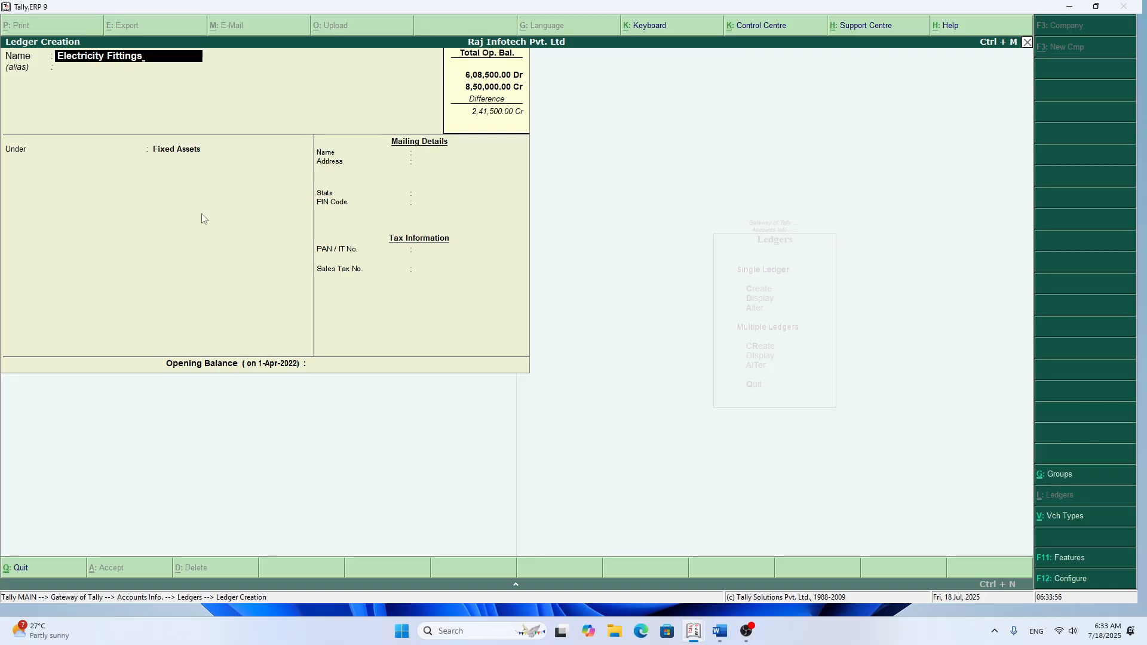
{"action": "key", "text": "Return"}
{"action": "key", "text": "Return"}
{"action": "key", "text": "Return"}
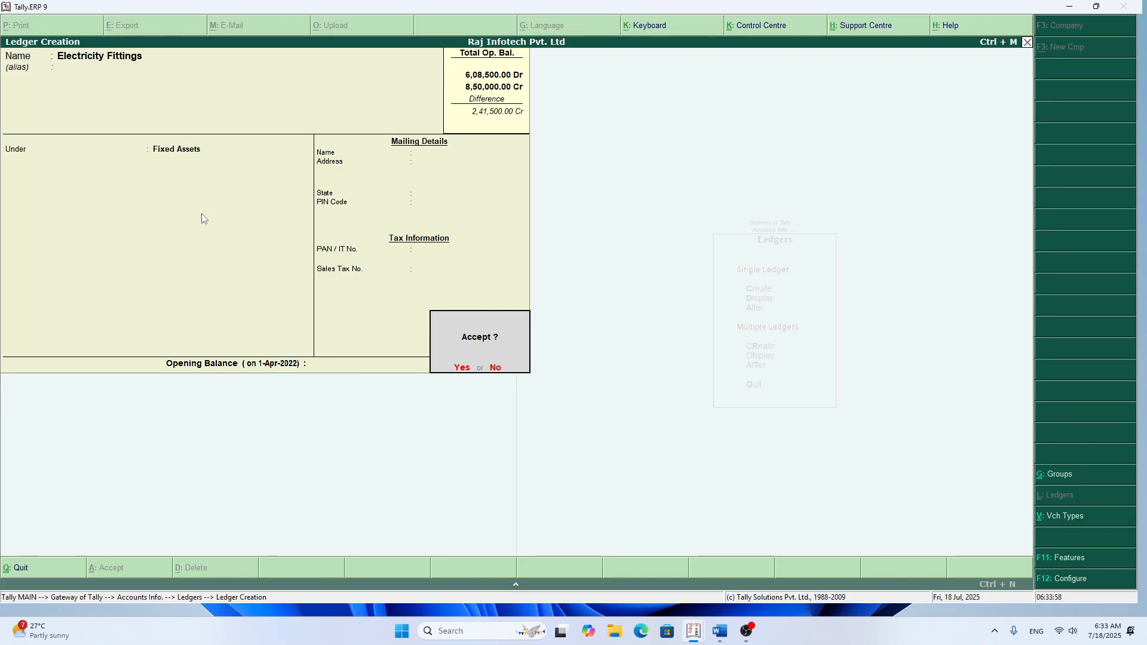
Step: Set the Electricity Fittings ledger's opening balance to 8,000 Dr and save it
{"action": "key", "text": "Escape"}
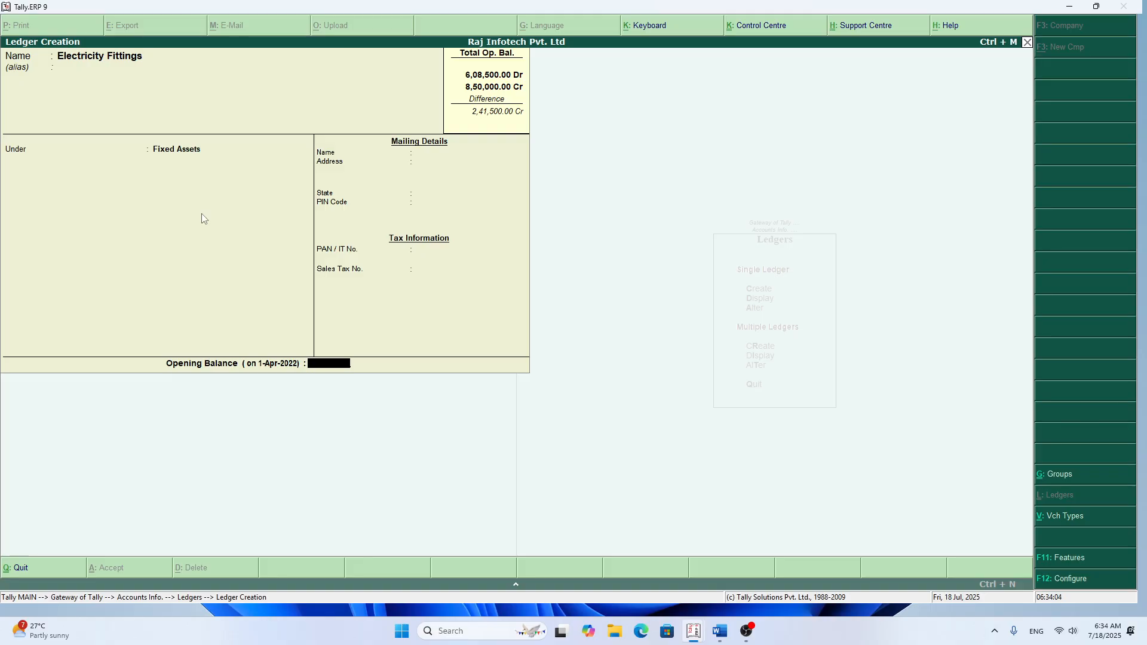
{"action": "type", "text": "8,000"}
{"action": "key", "text": "Return"}
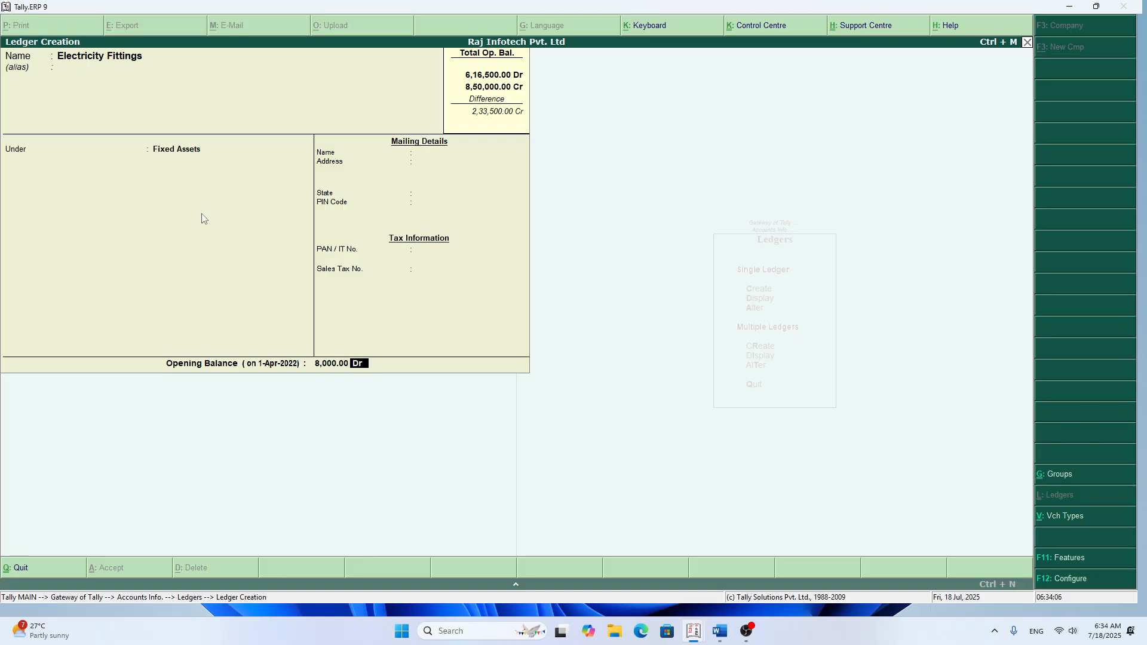
{"action": "key", "text": "Return"}
Step: Name the next ledger Cooler Usha, leaving its alias blank
{"action": "key", "text": "Return"}
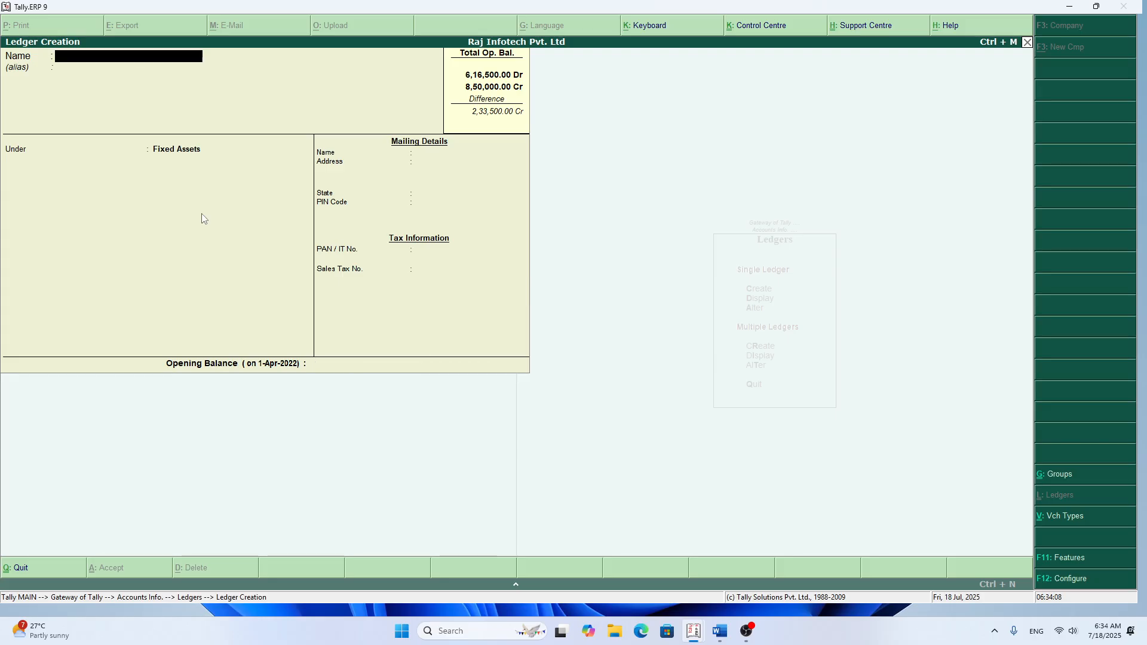
{"action": "type", "text": "C"}
{"action": "type", "text": "oll"}
{"action": "key", "text": "BackSpace"}
{"action": "key", "text": "BackSpace"}
{"action": "type", "text": "oler Usha"}
{"action": "key", "text": "Return"}
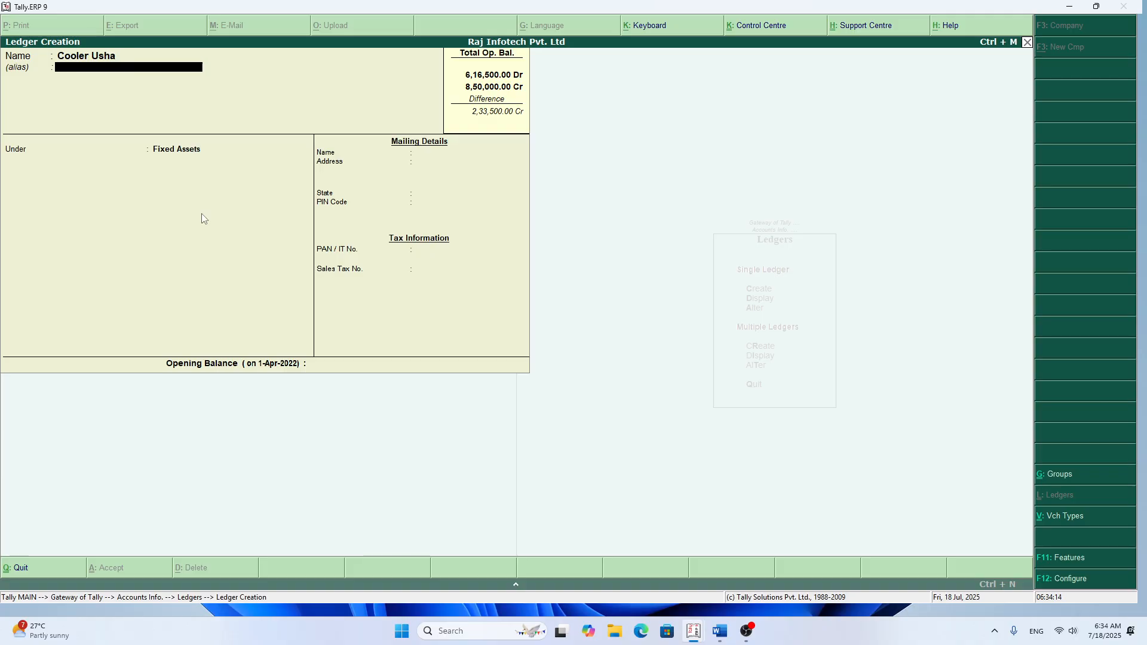
Step: Keep Cooler Usha under Fixed Assets and save it with an opening balance of 12,500 Dr
{"action": "key", "text": "Return"}
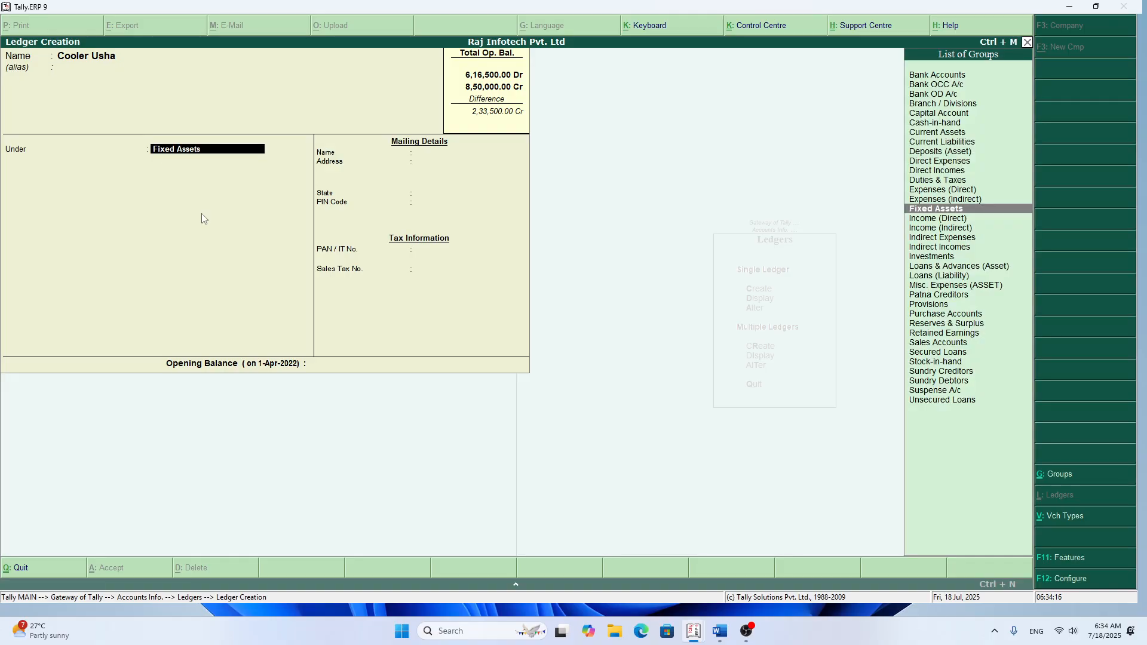
{"action": "key", "text": "Return"}
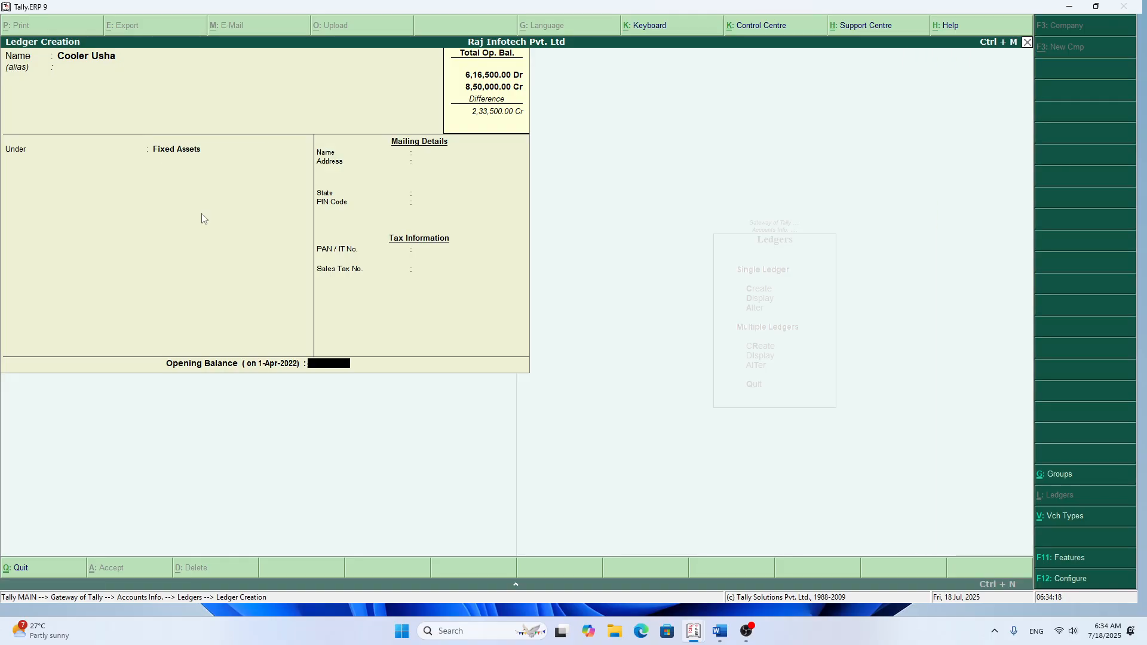
{"action": "type", "text": "12500"}
{"action": "key", "text": "Return"}
{"action": "key", "text": "Return"}
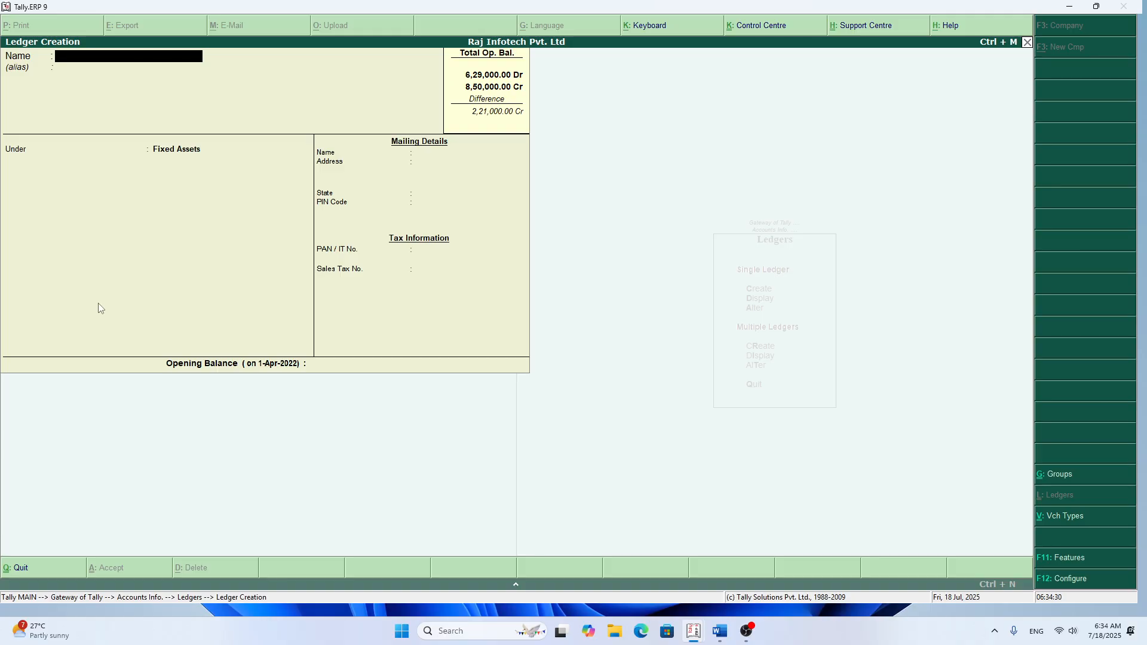
Step: Name the next ledger Bajaj Pulsar, leaving its alias blank
{"action": "type", "text": "Baj"}
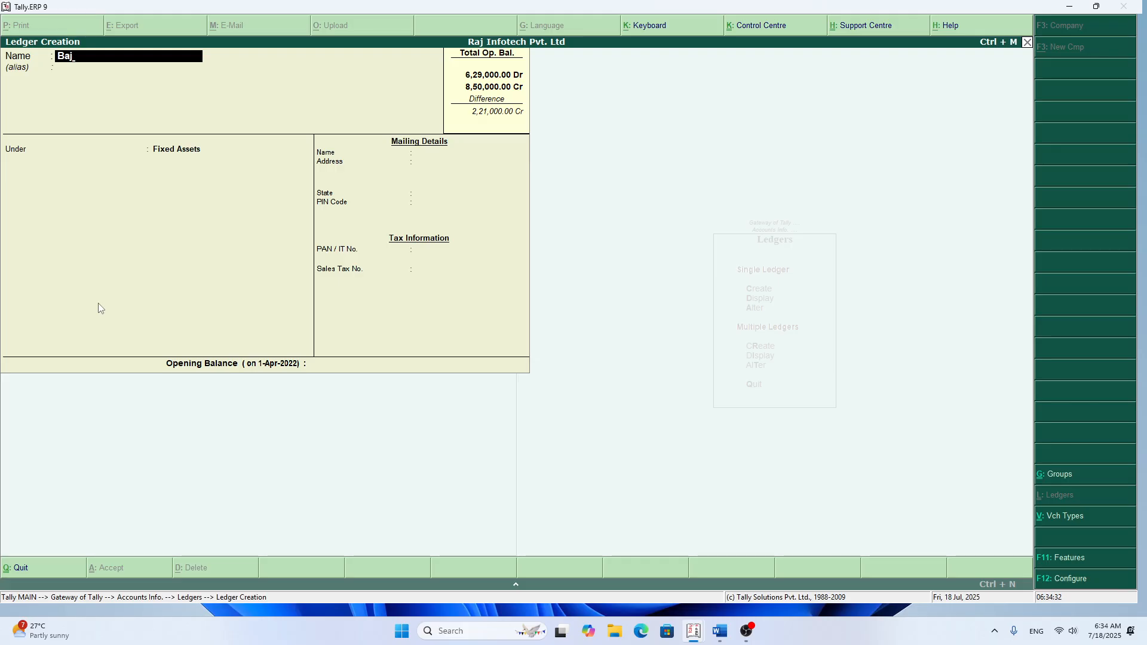
{"action": "type", "text": "aj"}
{"action": "type", "text": " Pul"}
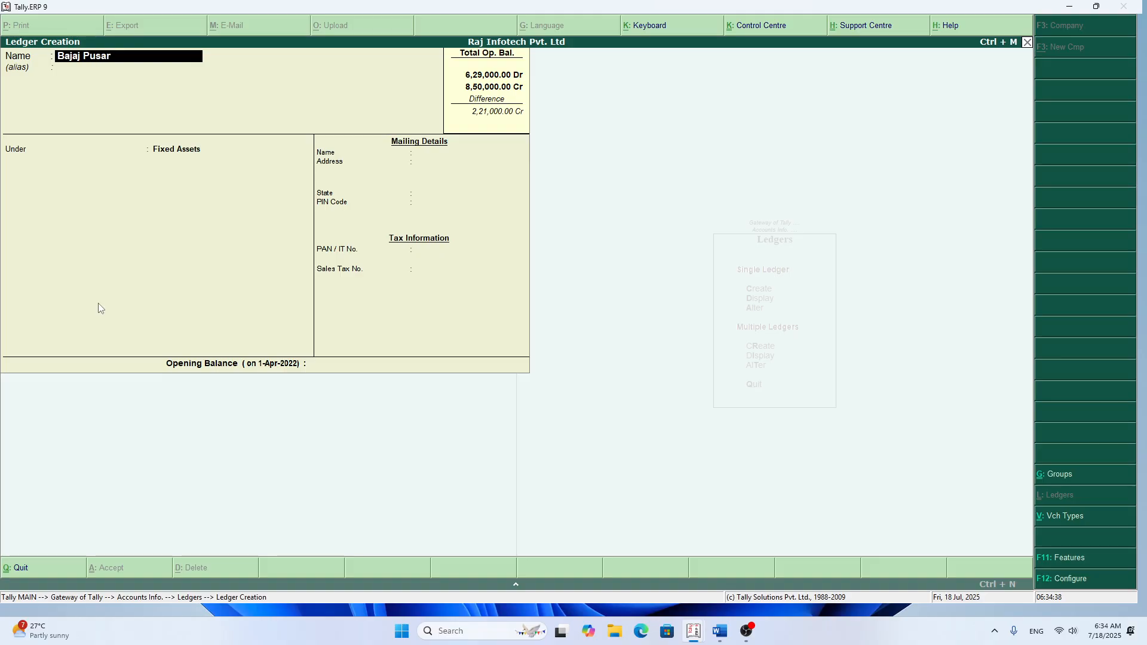
{"action": "type", "text": "sar"}
{"action": "key", "text": "BackSpace"}
{"action": "key", "text": "BackSpace"}
{"action": "key", "text": "BackSpace"}
{"action": "type", "text": "lsar"}
{"action": "key", "text": "Return"}
{"action": "key", "text": "Return"}
{"action": "key", "text": "Return"}
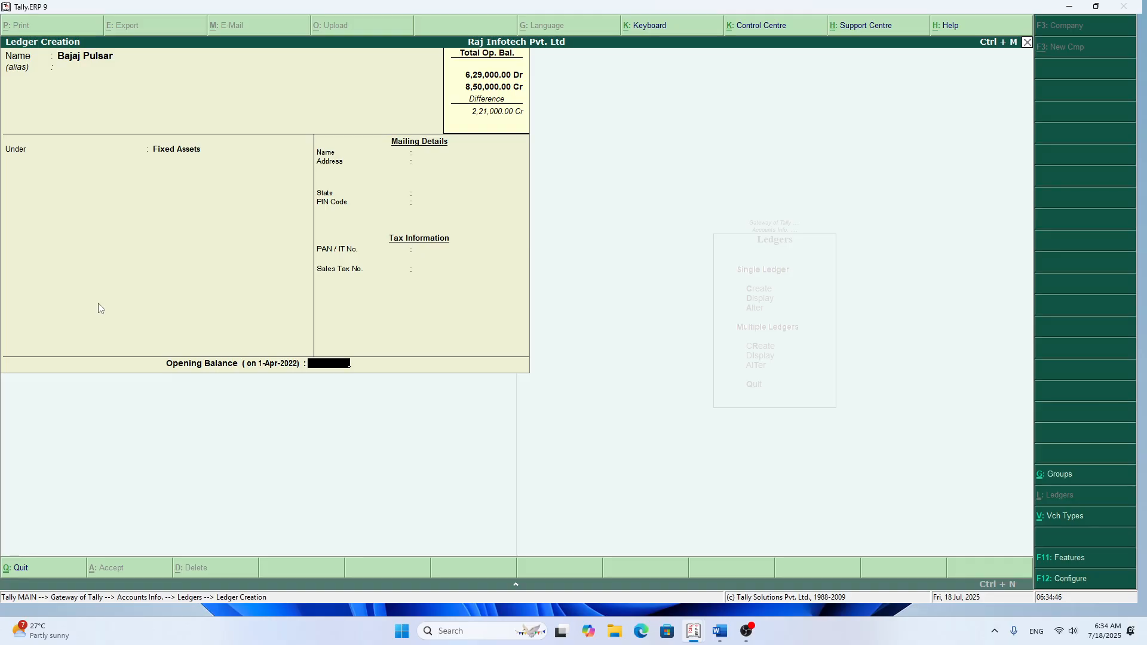
Step: Keep Bajaj Pulsar under Fixed Assets and save it with an opening balance of 1,25,000 Dr
{"action": "type", "text": "125000"}
{"action": "key", "text": "Return"}
{"action": "key", "text": "Return"}
{"action": "key", "text": "Return"}
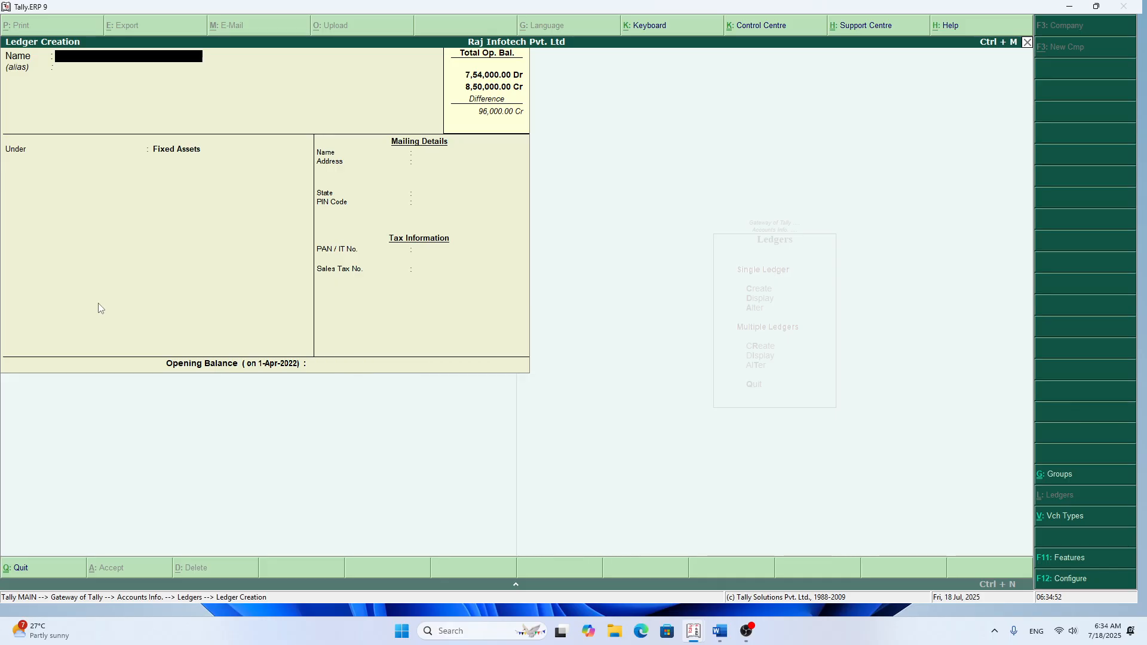
Step: Name the next ledger Office Stationary and place it under Current Assets
{"action": "type", "text": "Office St"}
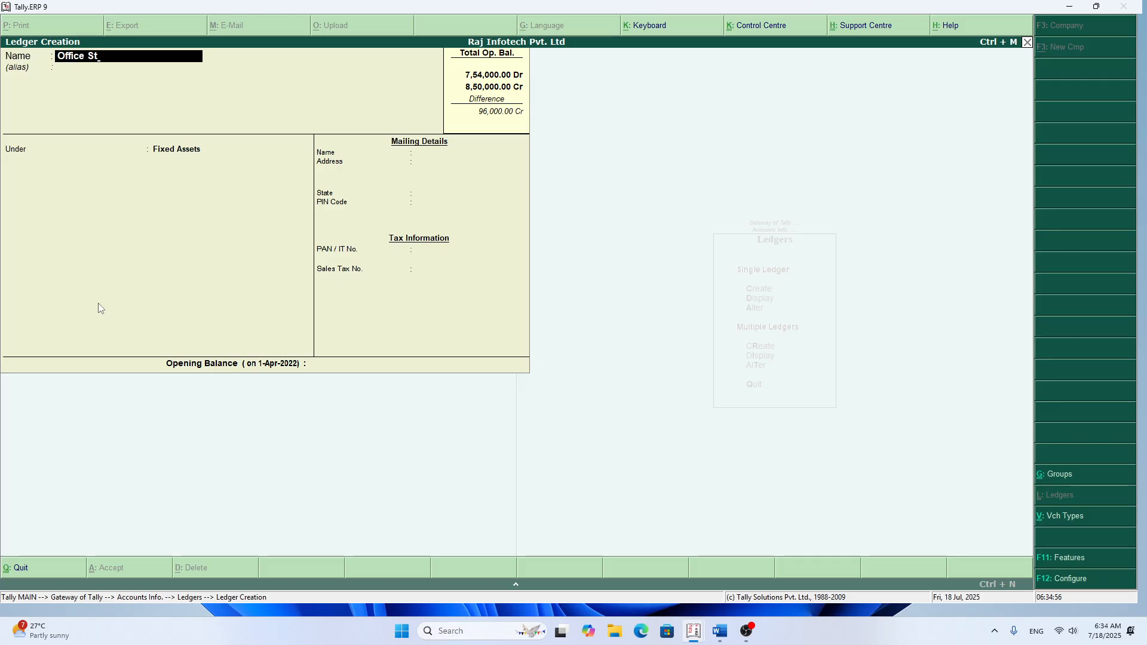
{"action": "type", "text": "ationary"}
{"action": "key", "text": "Return"}
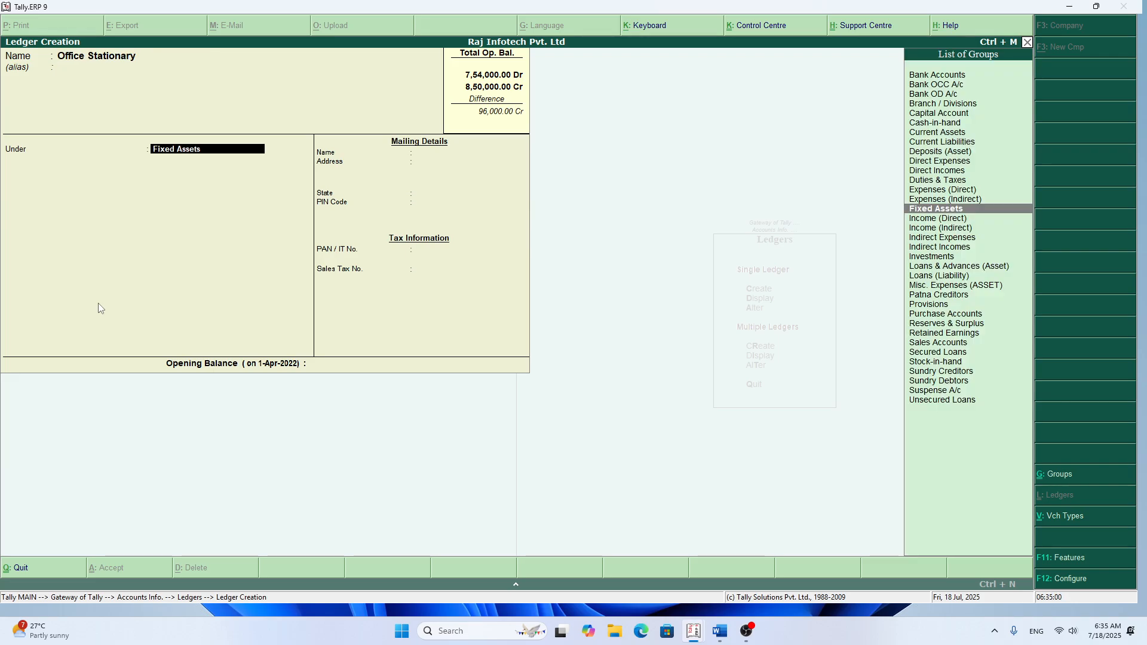
{"action": "type", "text": "C"}
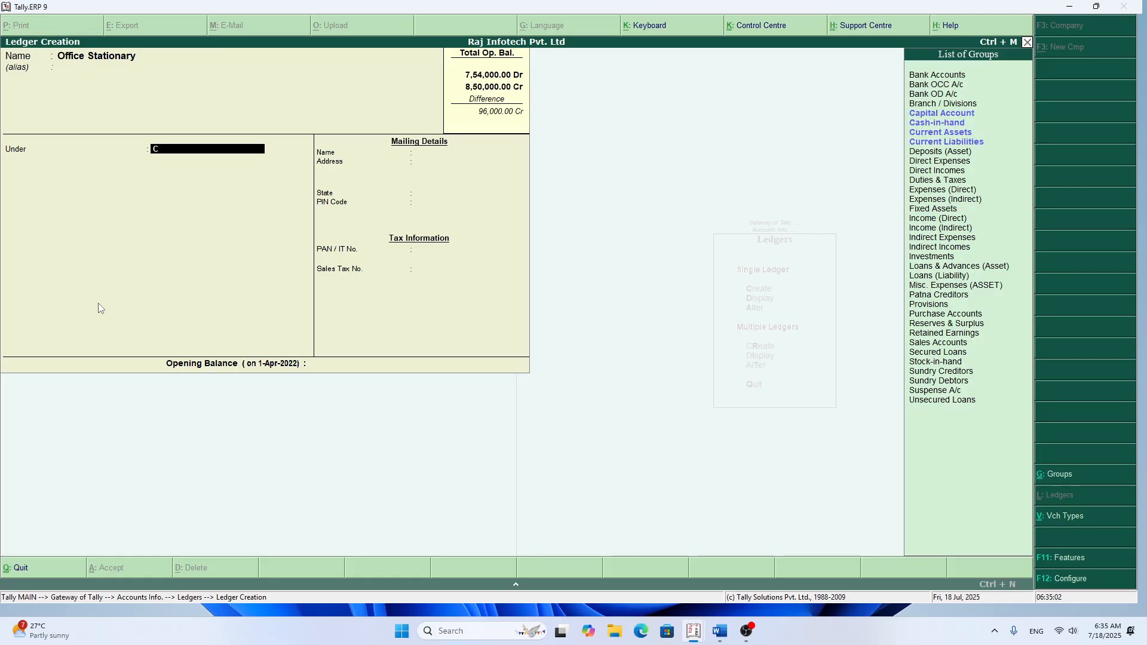
{"action": "key", "text": "Down"}
{"action": "key", "text": "Down"}
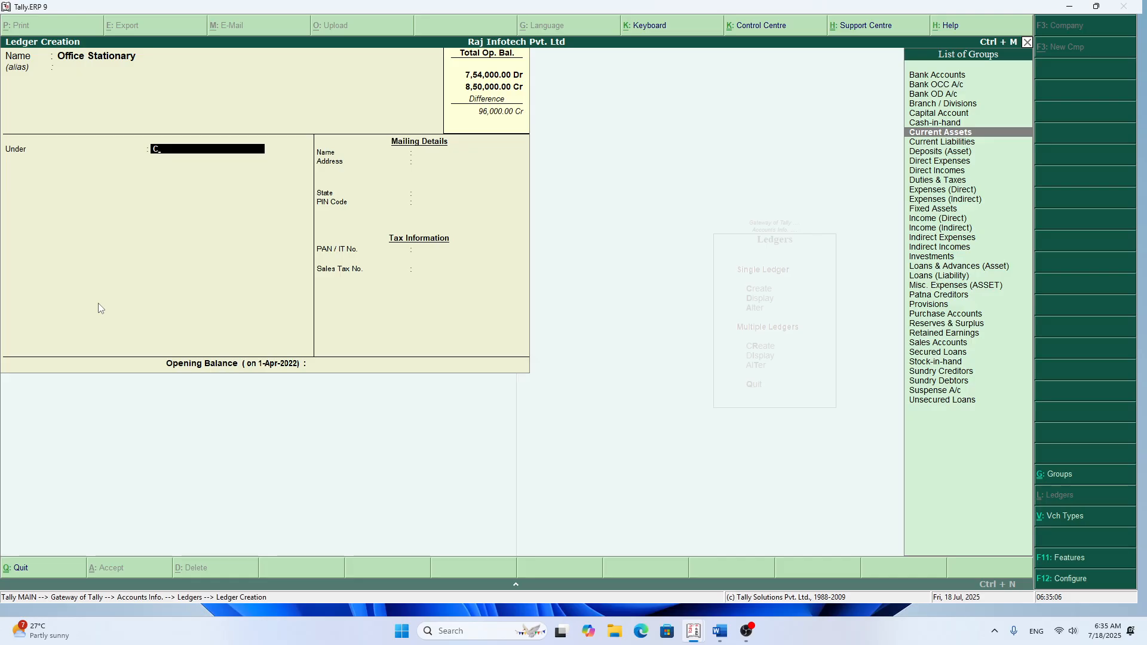
{"action": "key", "text": "Return"}
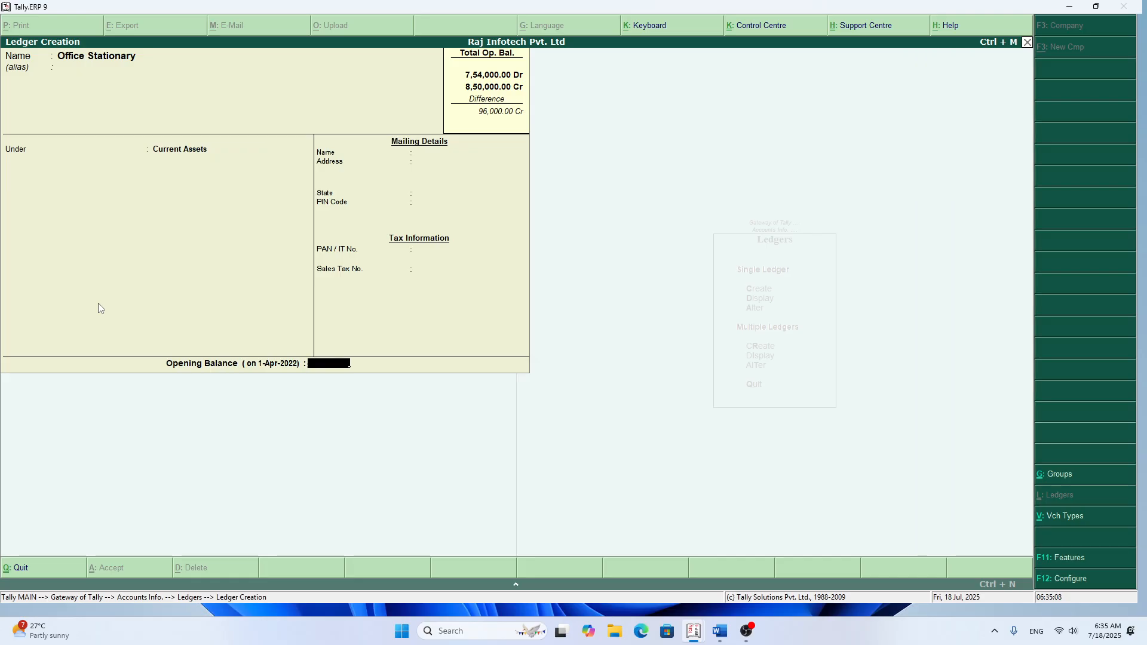
Step: Give Office Stationary an opening balance of 4,000 Dr and save the ledger
{"action": "type", "text": "4"}
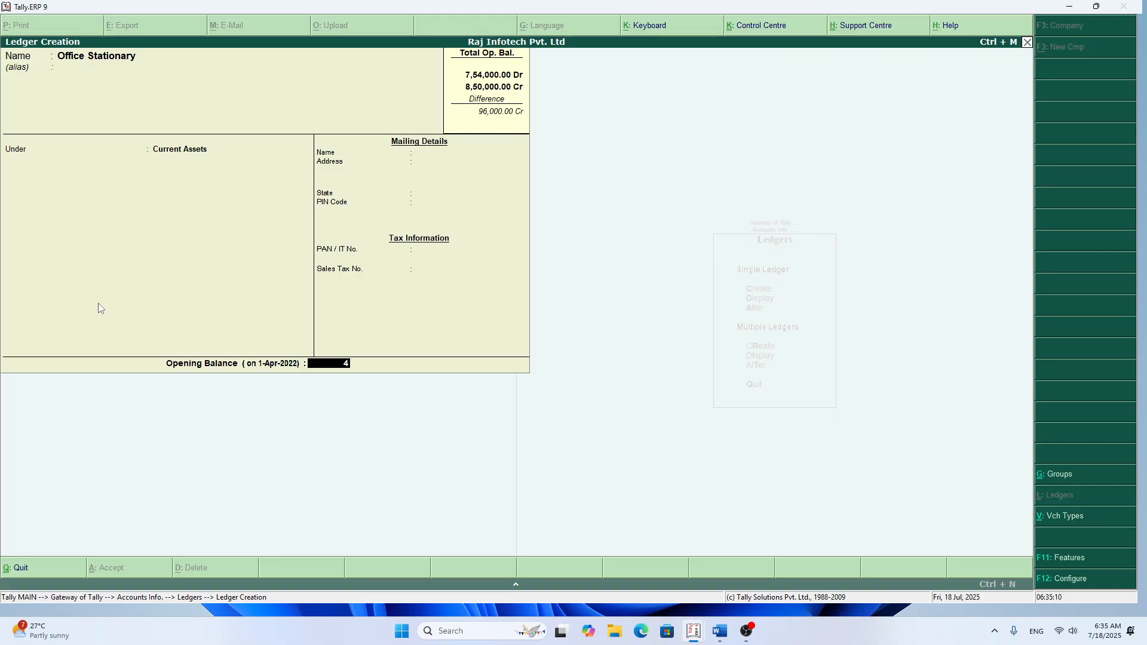
{"action": "type", "text": ",000"}
{"action": "key", "text": "Return"}
{"action": "key", "text": "Return"}
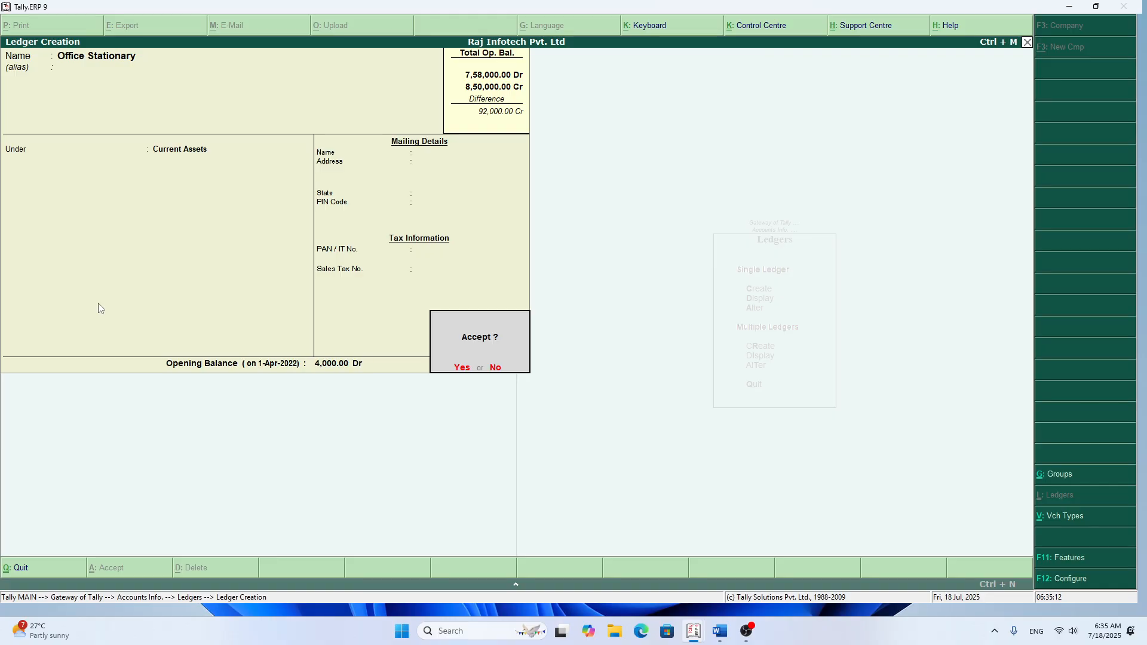
{"action": "key", "text": "Return"}
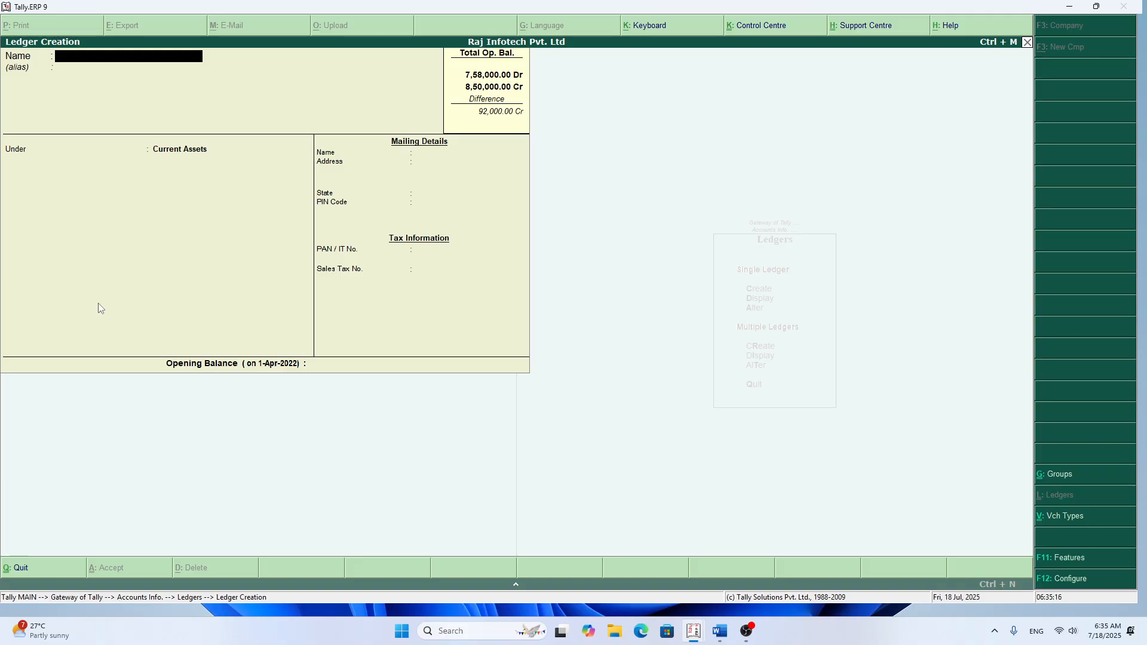
Step: Name the next ledger Land and Buildings, leaving its alias blank
{"action": "type", "text": "Land and Buildings"}
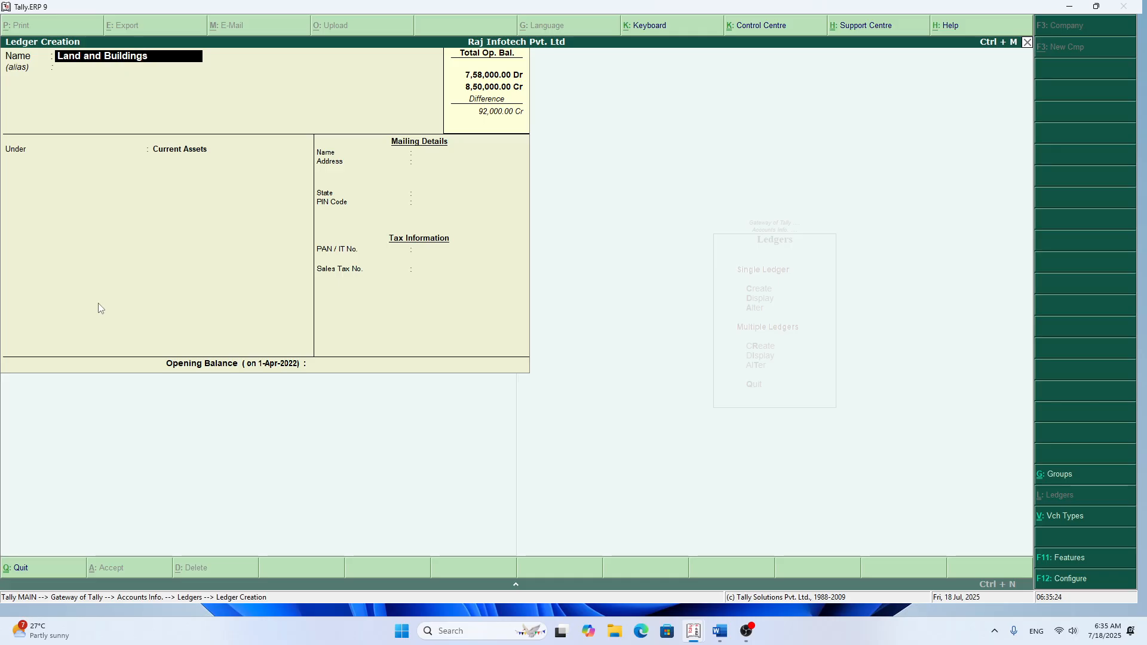
{"action": "key", "text": "Return"}
{"action": "key", "text": "Return"}
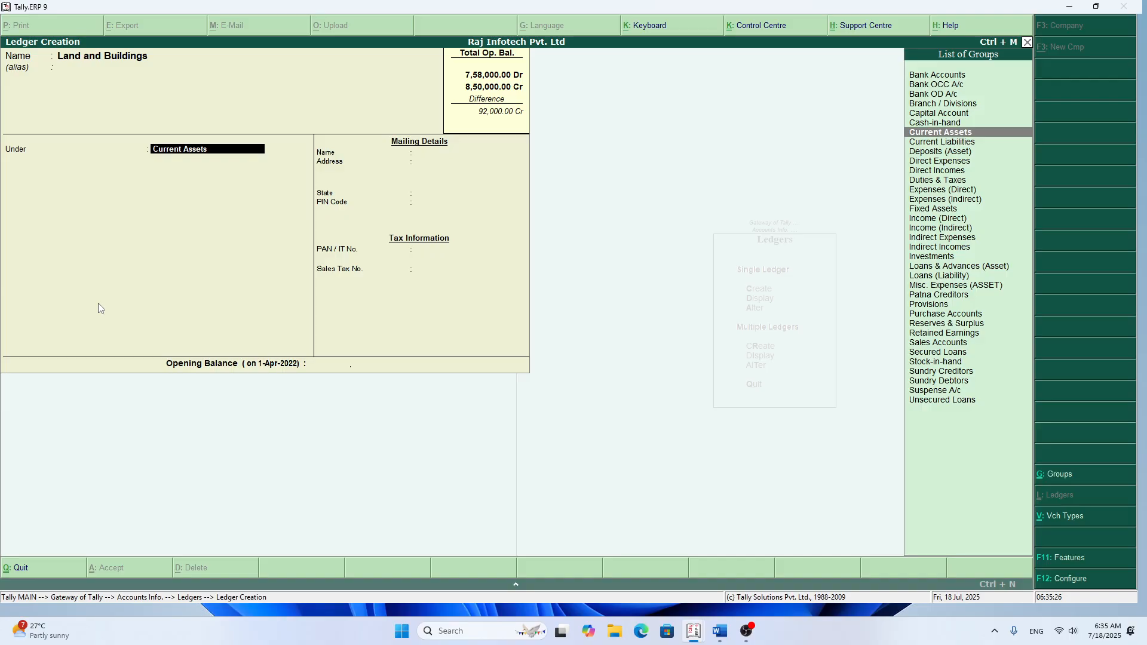
Step: Place Land and Buildings under Fixed Assets and save it with an opening balance of 3,00,000 Dr
{"action": "type", "text": "fix"}
{"action": "key", "text": "Return"}
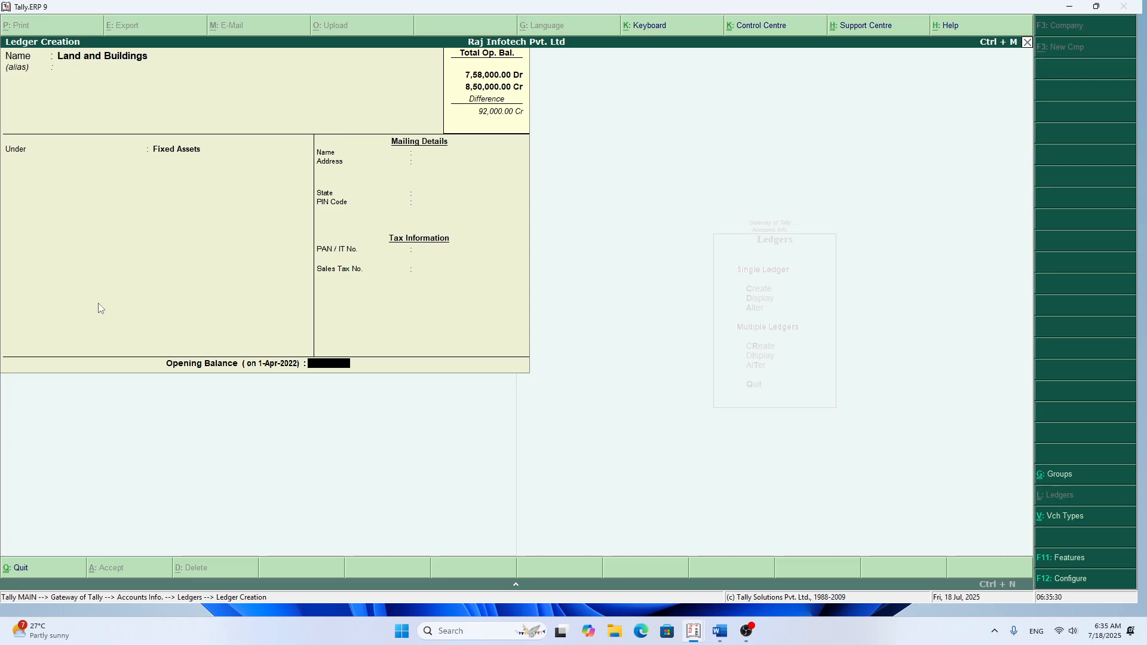
{"action": "type", "text": "3,00,00"}
{"action": "type", "text": "00000"}
{"action": "key", "text": "Return"}
{"action": "key", "text": "Return"}
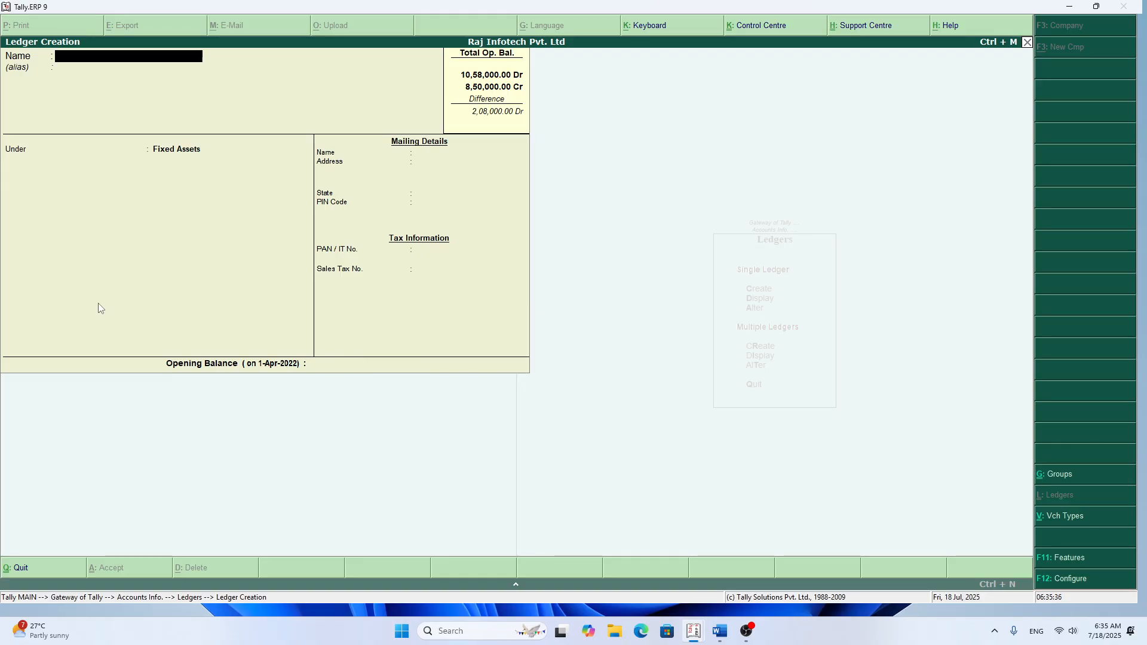
Step: Name the next ledger Other Electrical Items and keep it under Fixed Assets
{"action": "type", "text": "Other"}
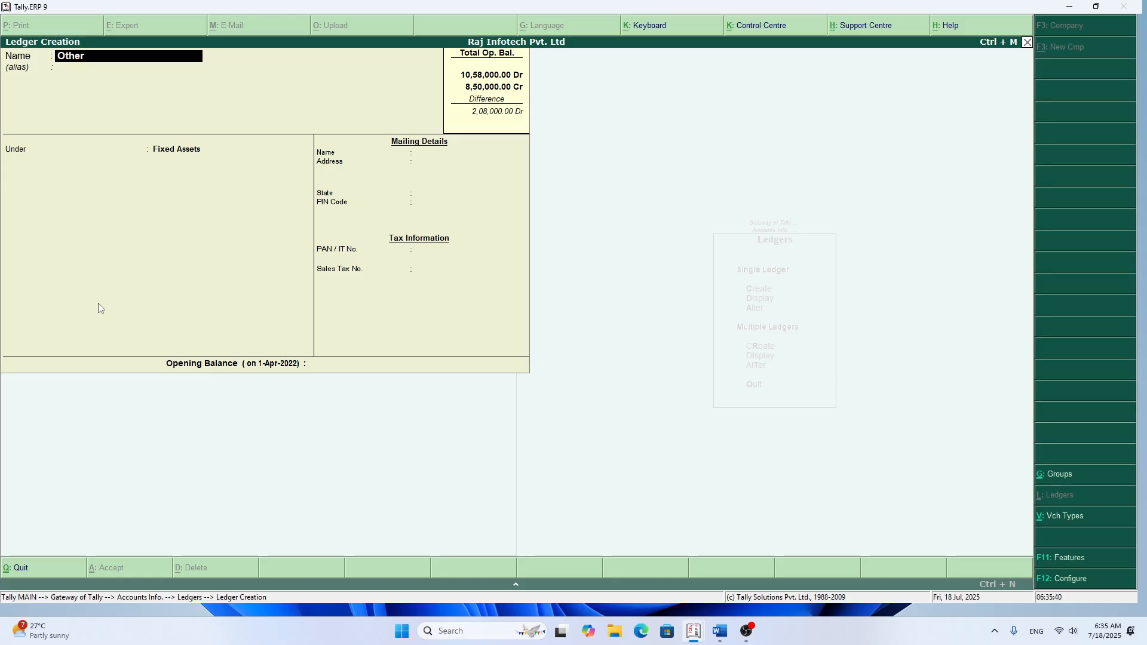
{"action": "type", "text": " Electrical Items"}
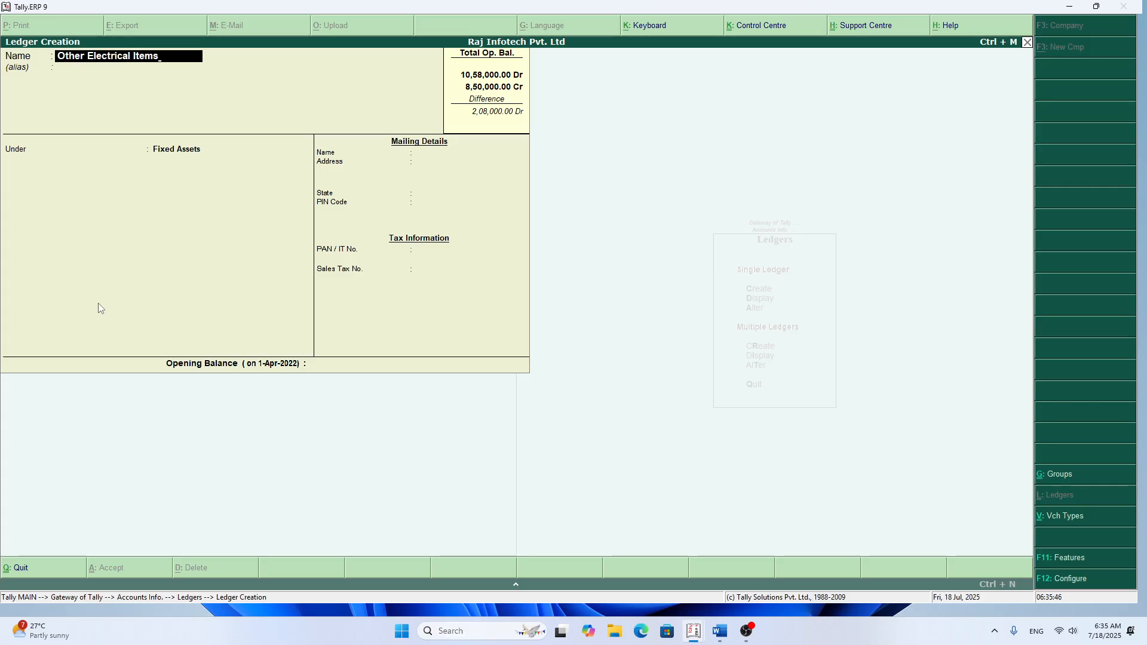
{"action": "key", "text": "Return"}
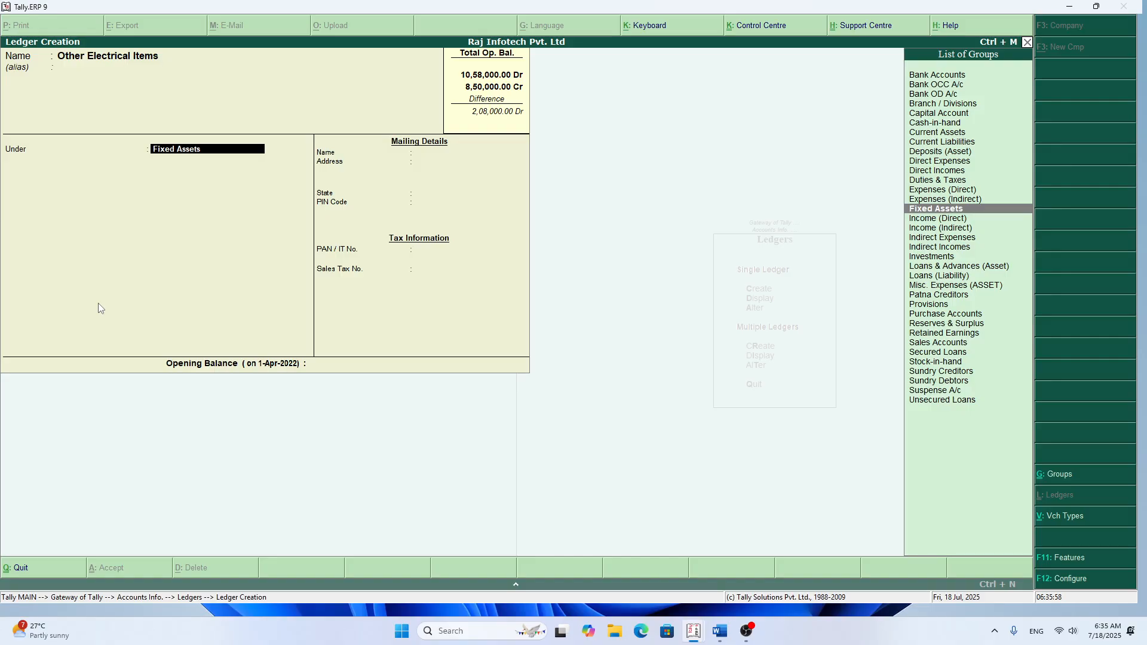
{"action": "key", "text": "Return"}
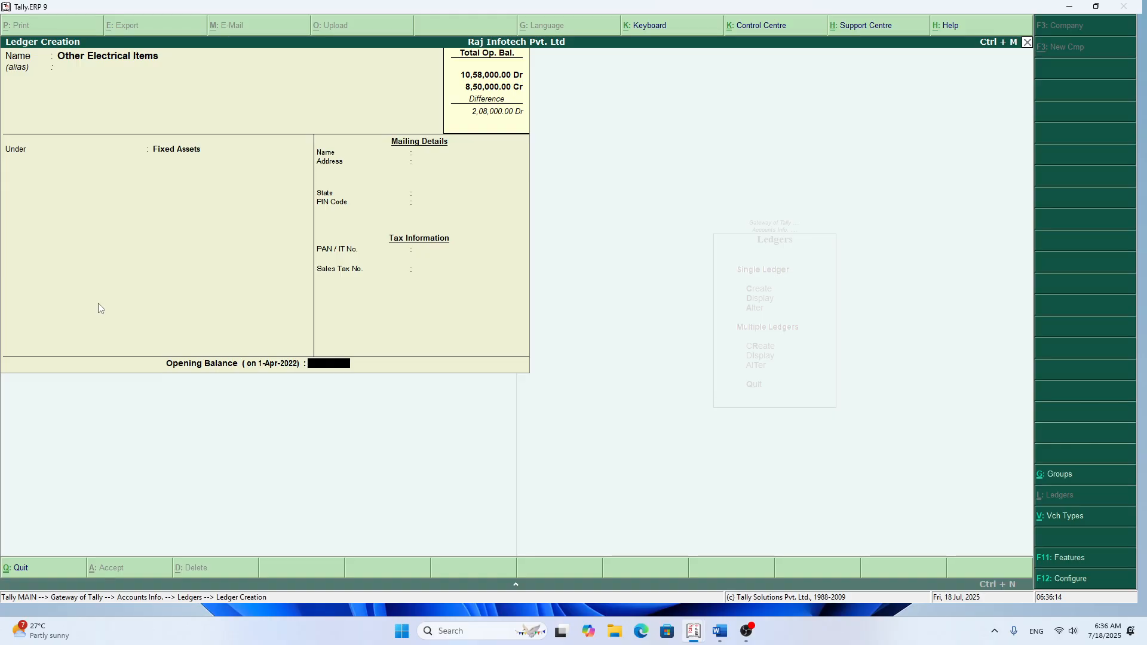
Step: Give Other Electrical Items an opening balance of 12,000 Dr and save the ledger
{"action": "type", "text": "12000"}
{"action": "key", "text": "Return"}
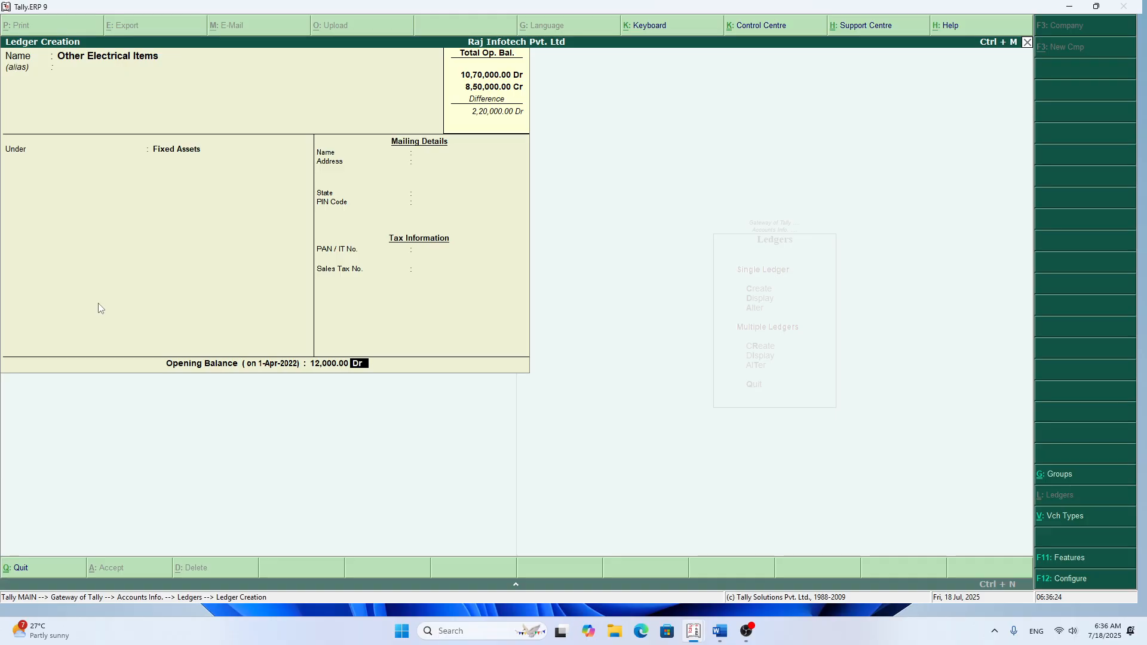
{"action": "key", "text": "Return"}
{"action": "key", "text": "Return"}
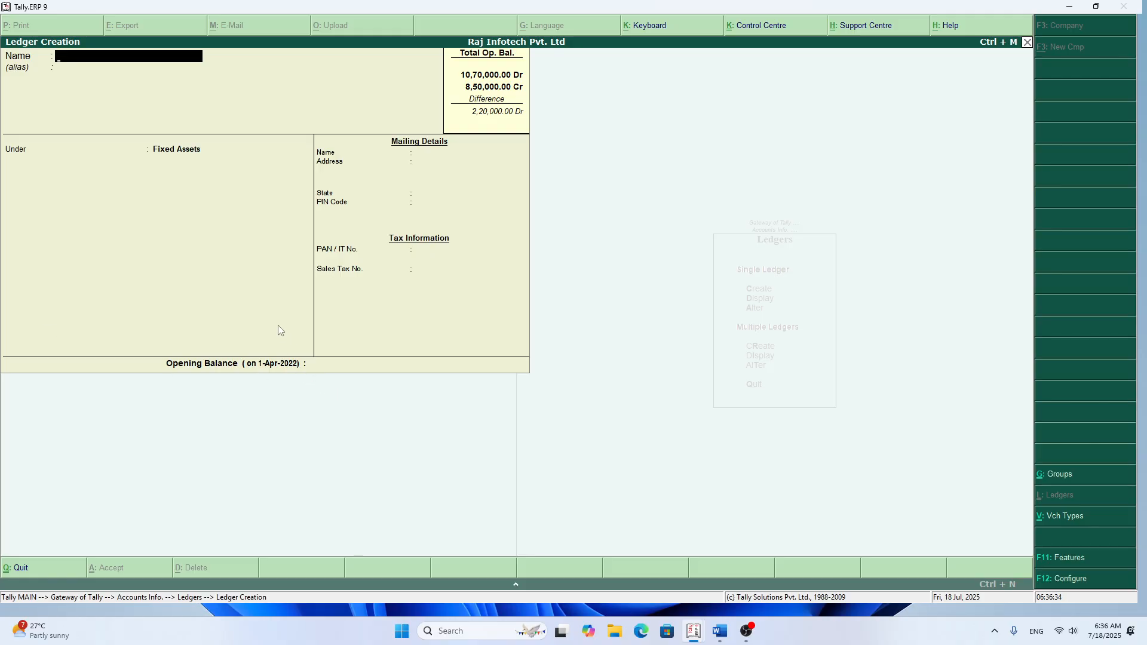
Step: Name the next ledger Furniture and keep it under Fixed Assets
{"action": "type", "text": "Furniture"}
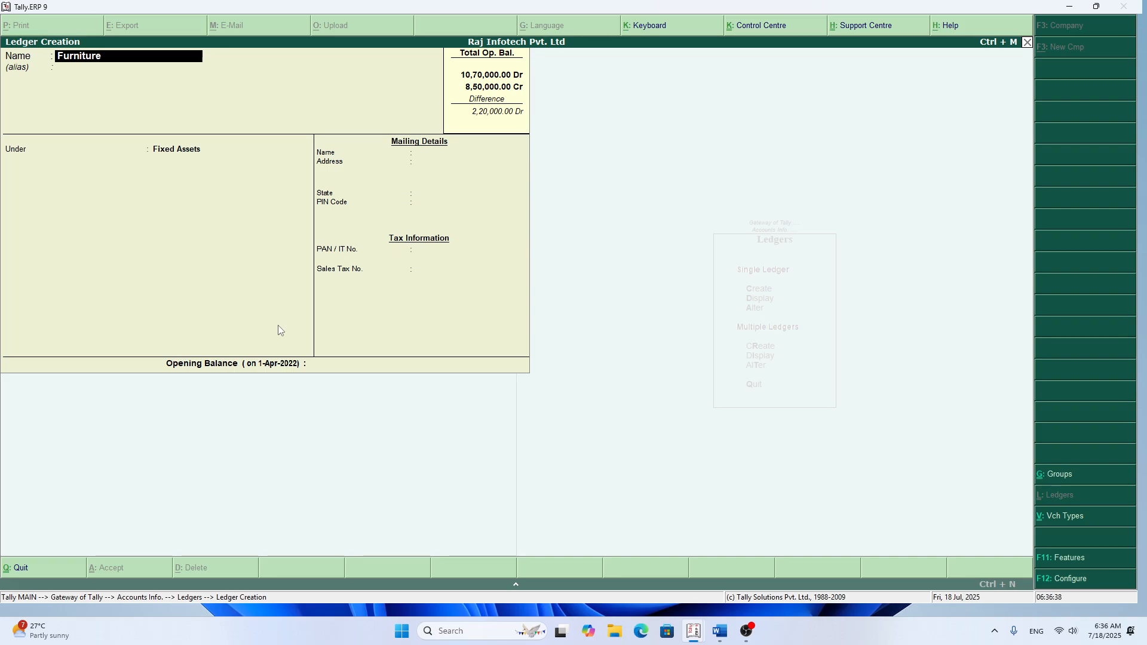
{"action": "key", "text": "Return"}
{"action": "key", "text": "Return"}
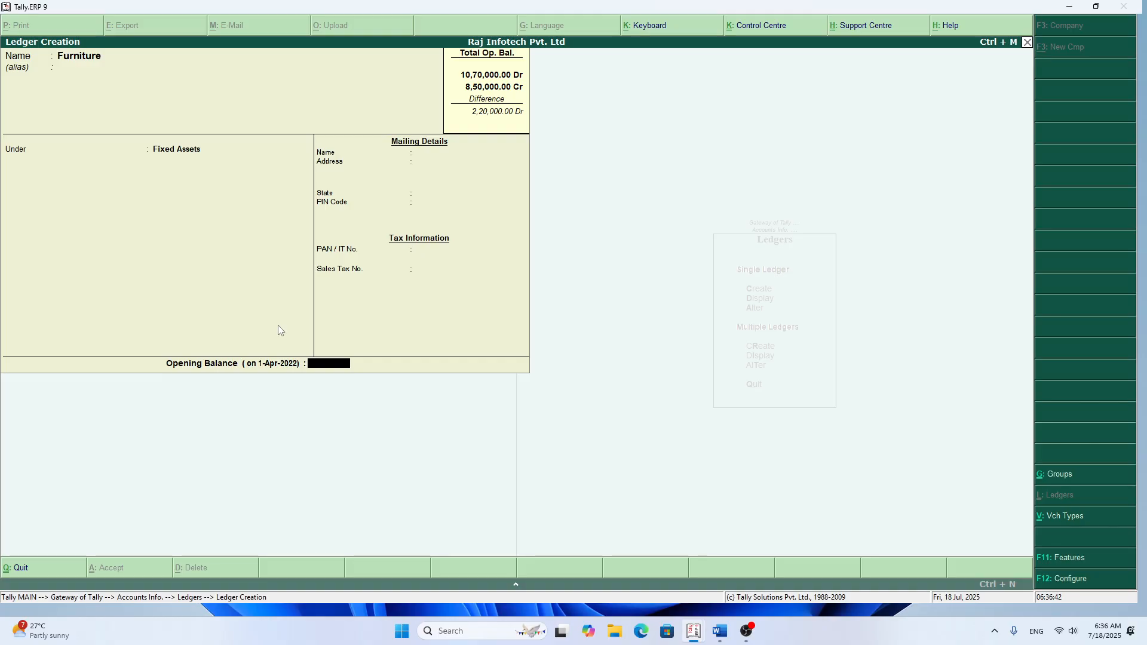
Step: Save Furniture with an opening balance of 55,000 Dr and return to the Gateway of Tally
{"action": "type", "text": "55,000"}
{"action": "key", "text": "Return"}
{"action": "key", "text": "Return"}
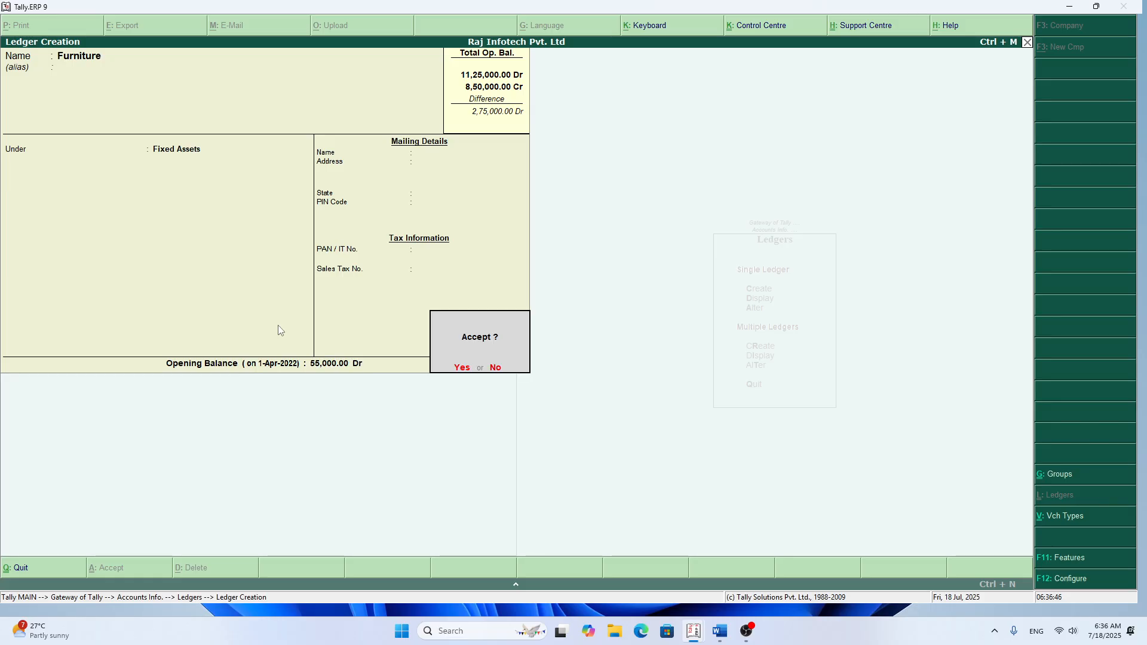
{"action": "key", "text": "Return"}
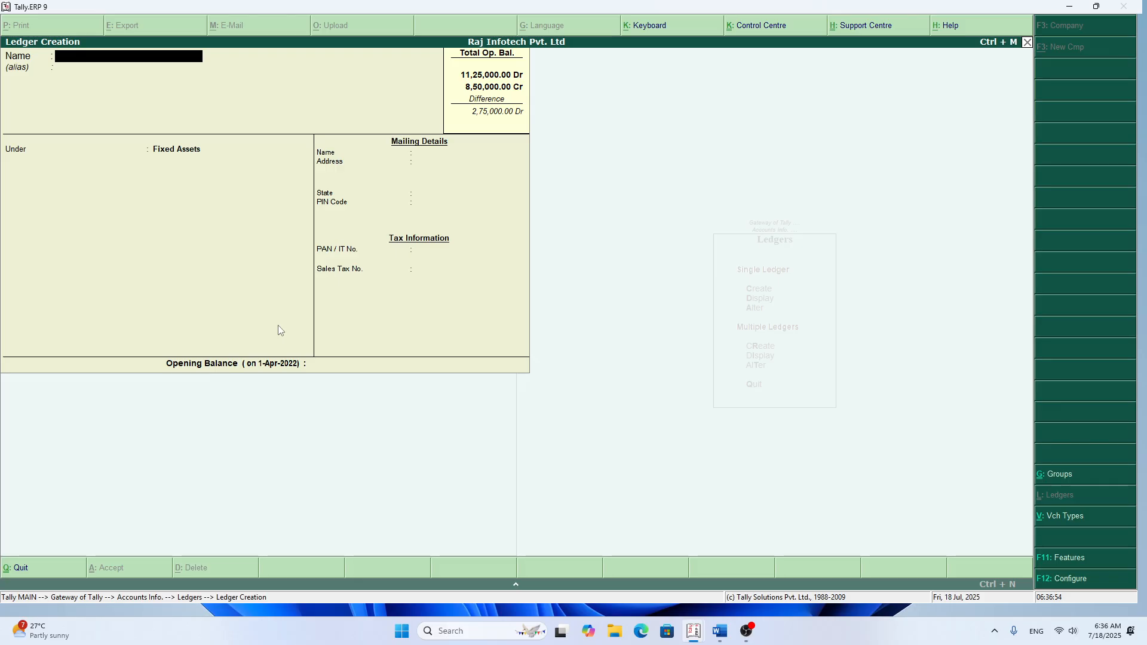
{"action": "key", "text": "Escape"}
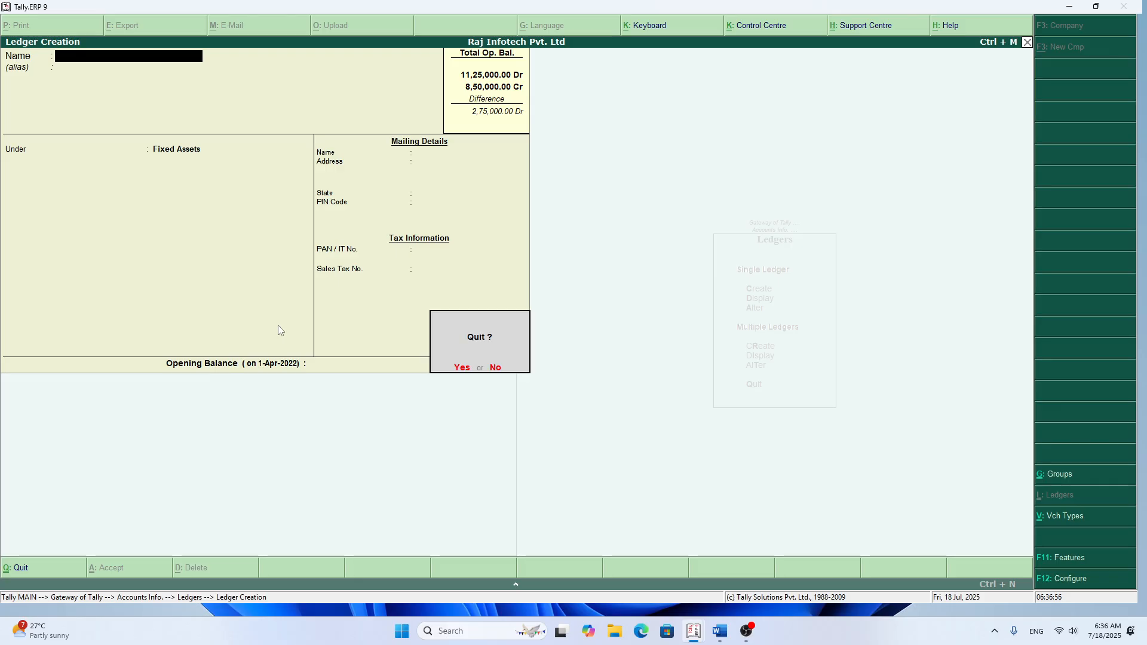
{"action": "key", "text": "Return"}
{"action": "key", "text": "Escape"}
{"action": "key", "text": "Escape"}
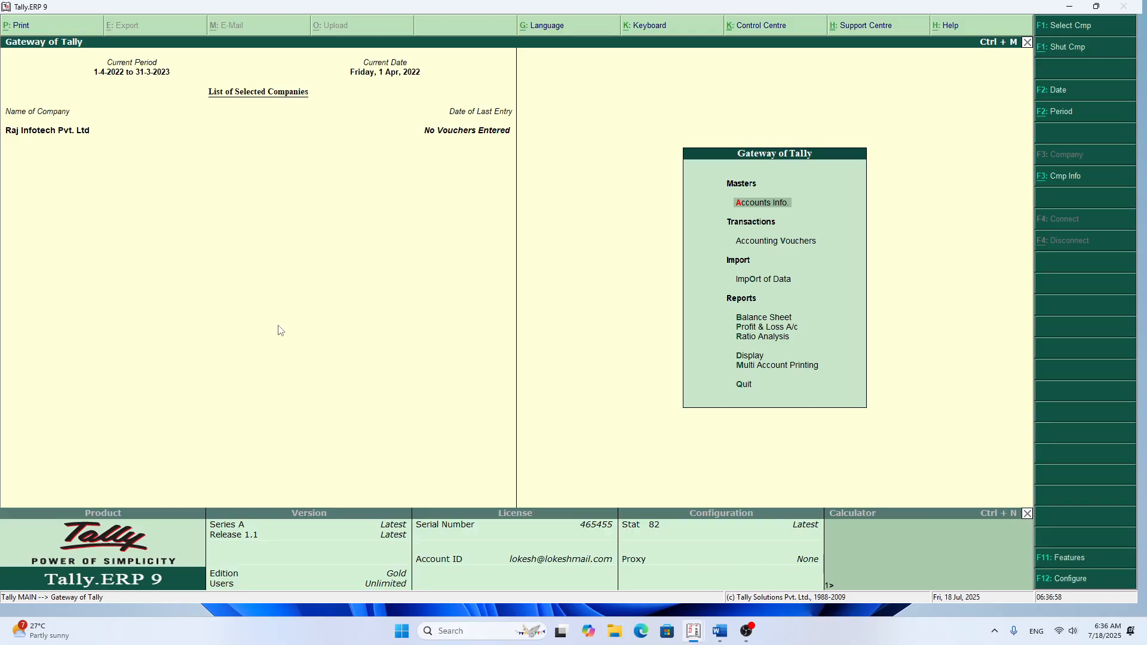
Step: Display the trial balance in detailed form and examine the balances of each group and ledger
{"action": "key", "text": "d"}
{"action": "key", "text": "Return"}
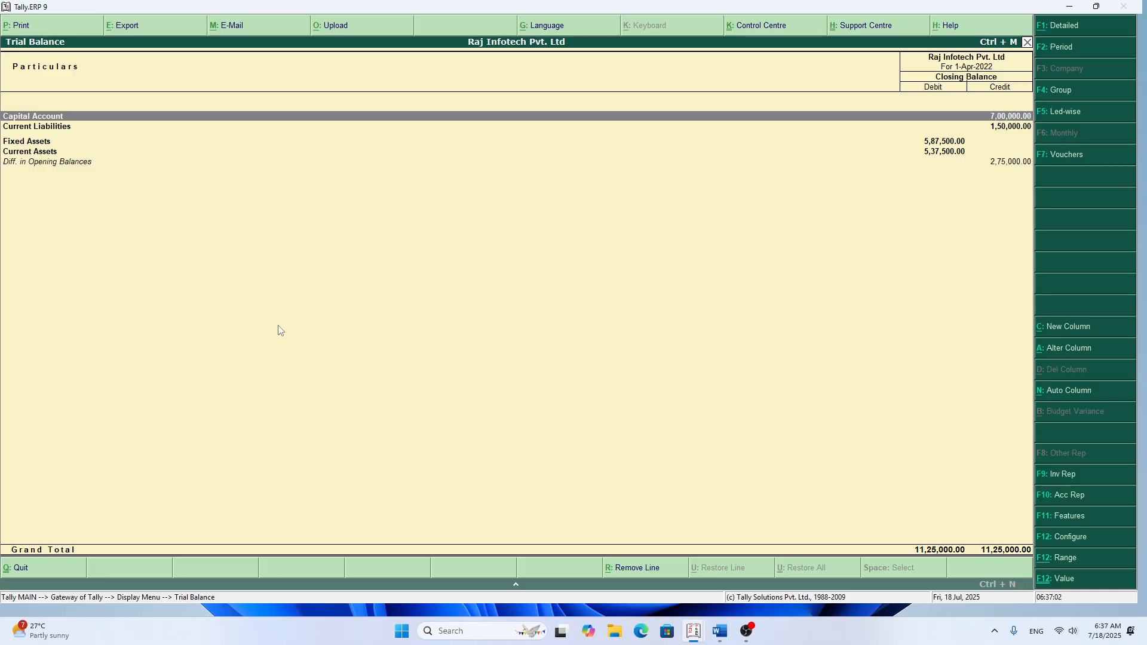
{"action": "key", "text": "alt+F1"}
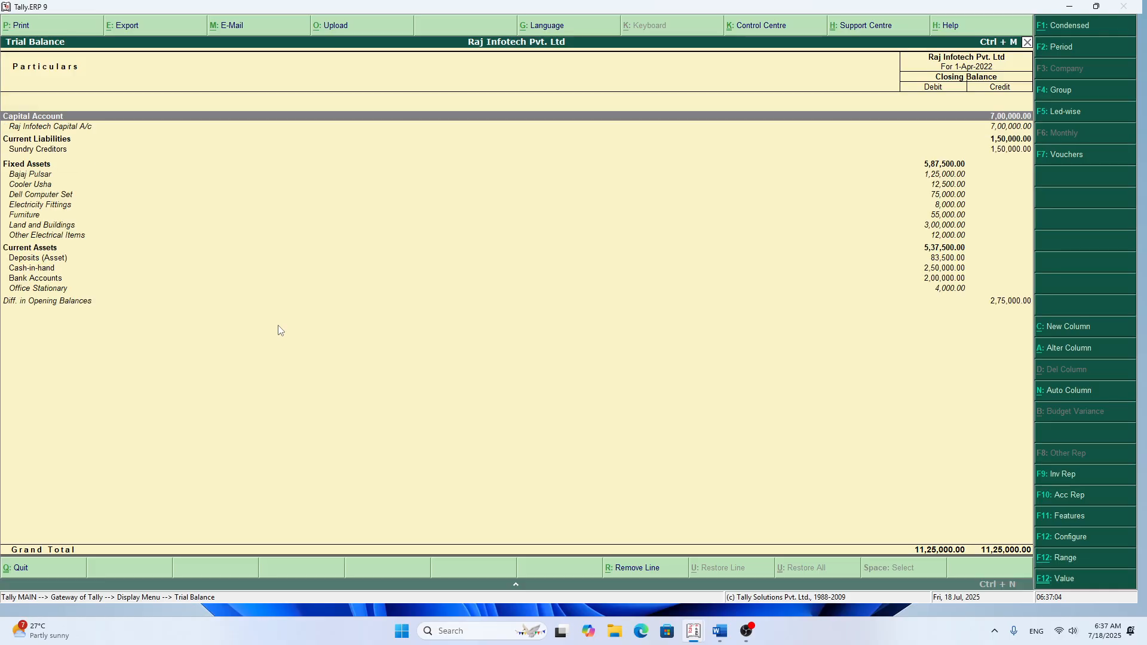
{"action": "key", "text": "F4"}
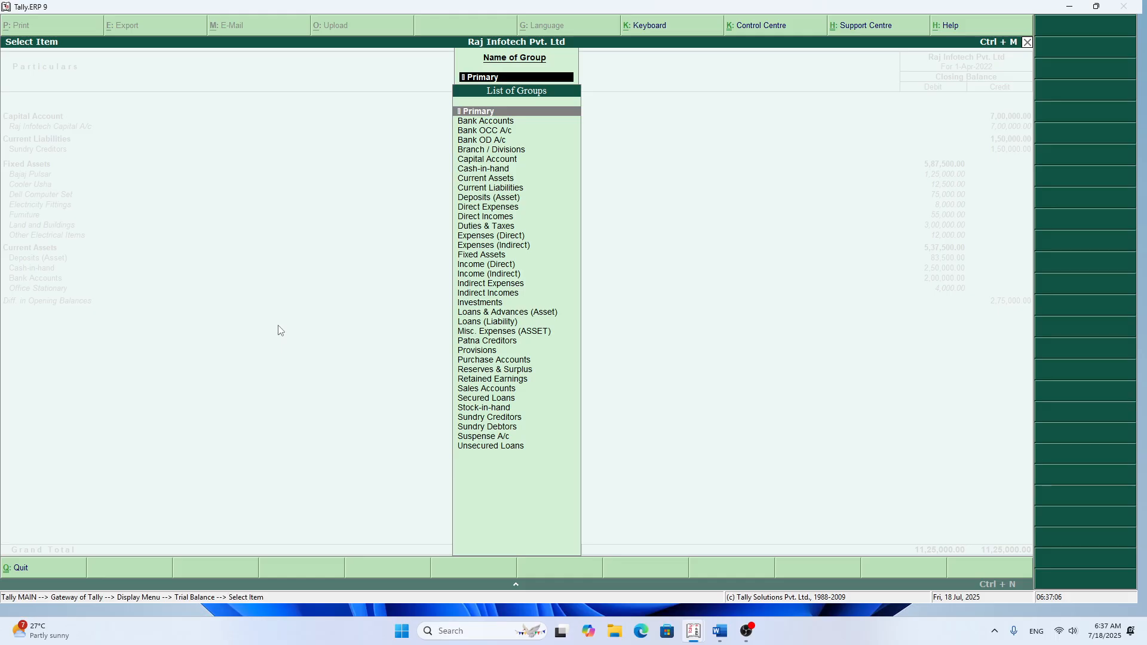
{"action": "key", "text": "Escape"}
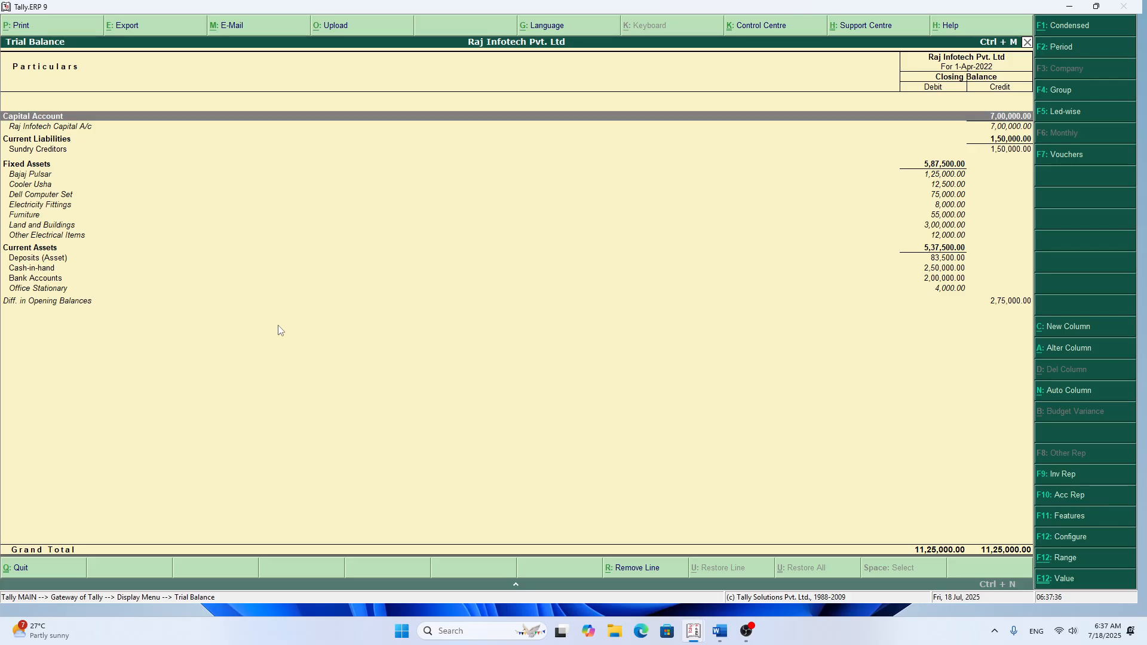
{"action": "key", "text": "Escape"}
{"action": "key", "text": "Escape"}
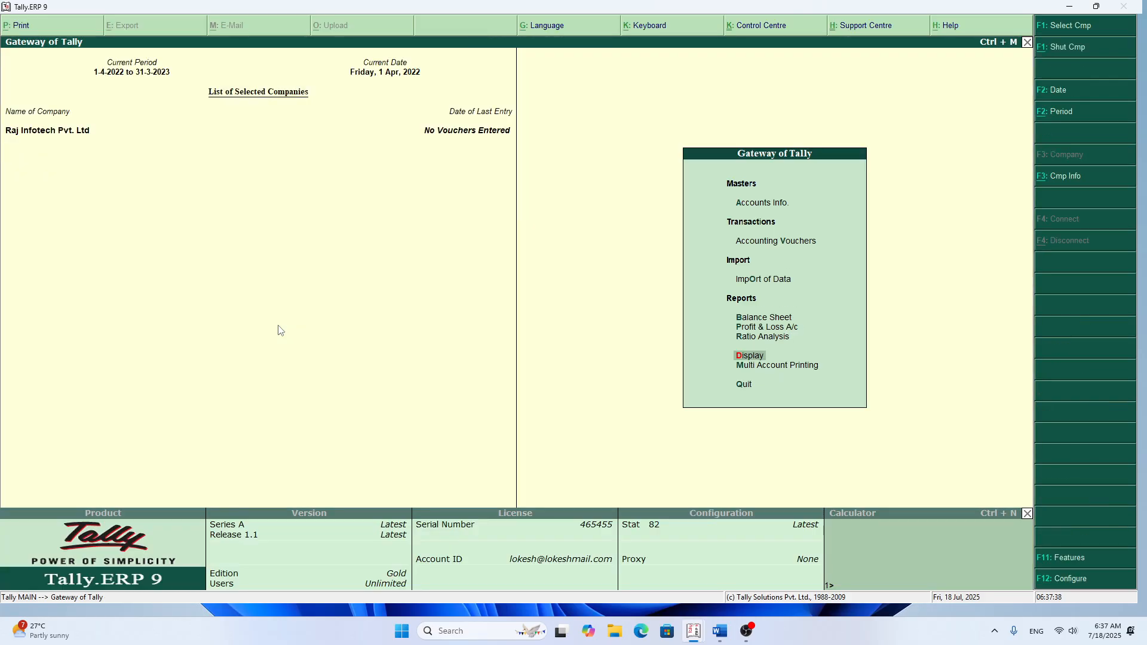
Step: Start a new single ledger named Fan and keep it under Fixed Assets
{"action": "key", "text": "Up"}
{"action": "key", "text": "Up"}
{"action": "key", "text": "Up"}
{"action": "key", "text": "Up"}
{"action": "key", "text": "Up"}
{"action": "key", "text": "Up"}
{"action": "key", "text": "Up"}
{"action": "key", "text": "Down"}
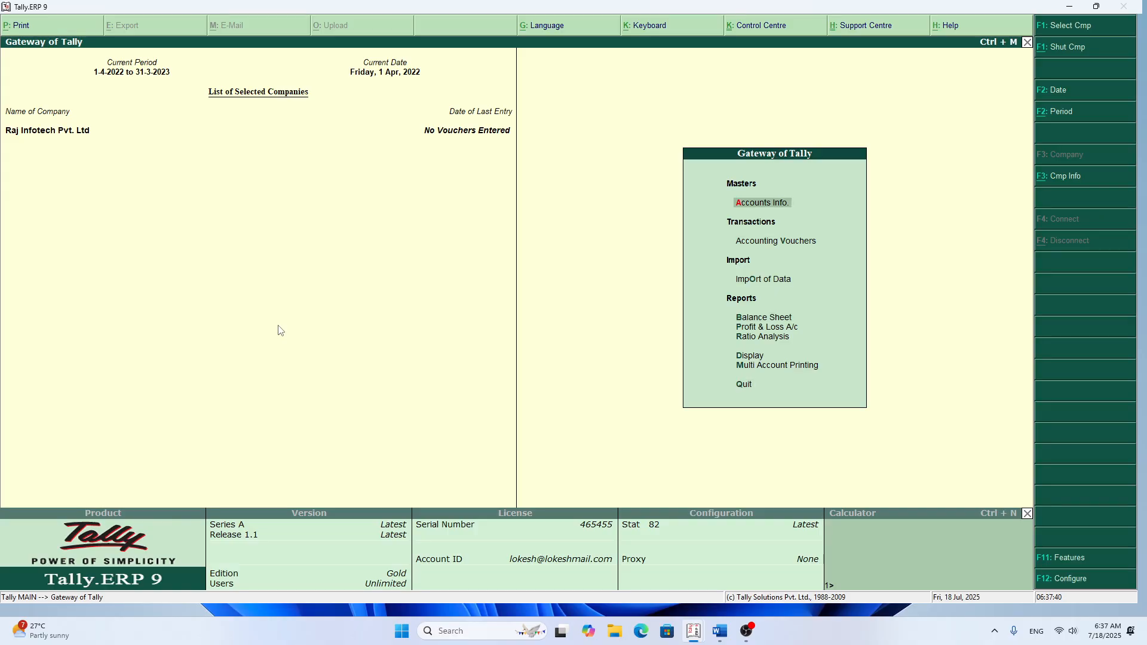
{"action": "key", "text": "Return"}
{"action": "key", "text": "Down"}
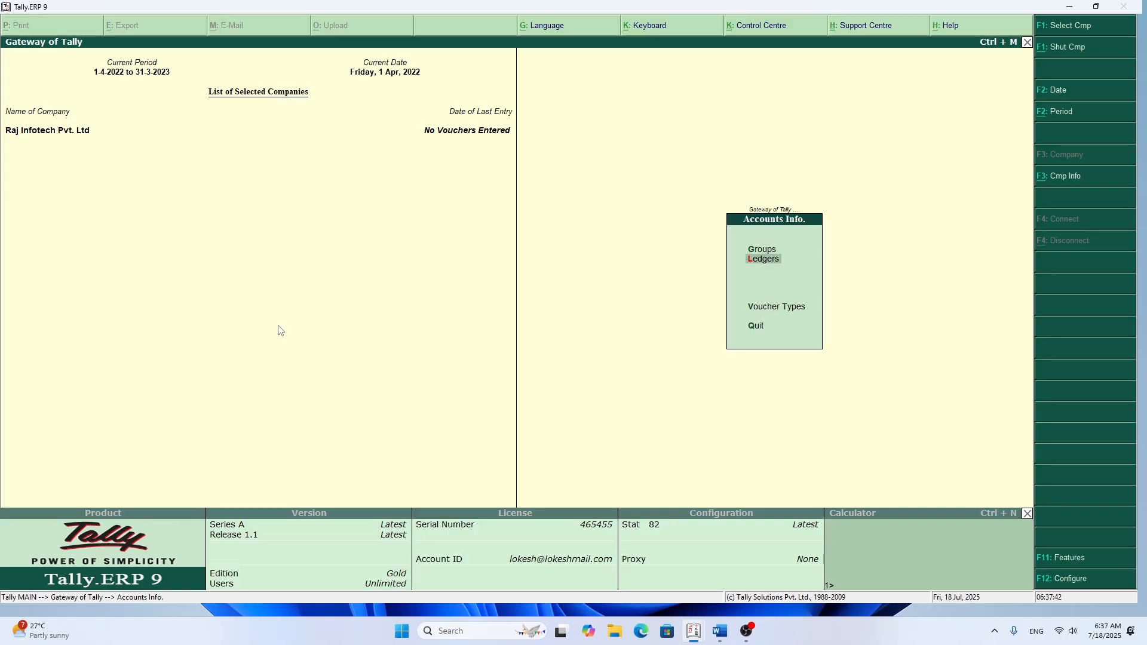
{"action": "key", "text": "Return"}
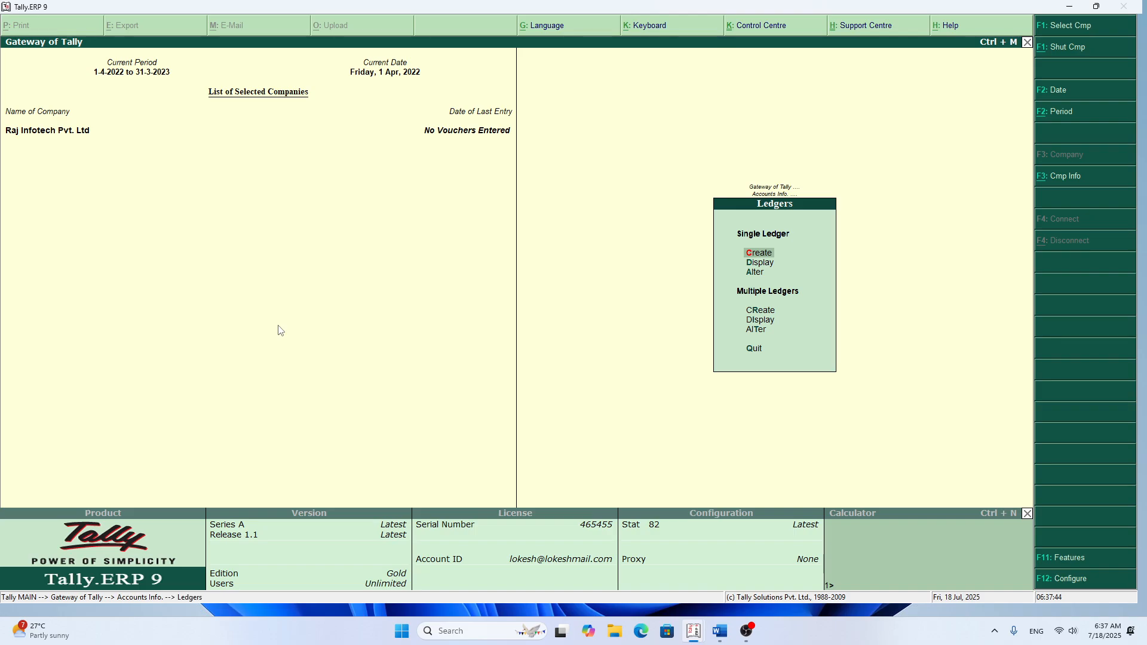
{"action": "key", "text": "Return"}
{"action": "type", "text": "Fan"}
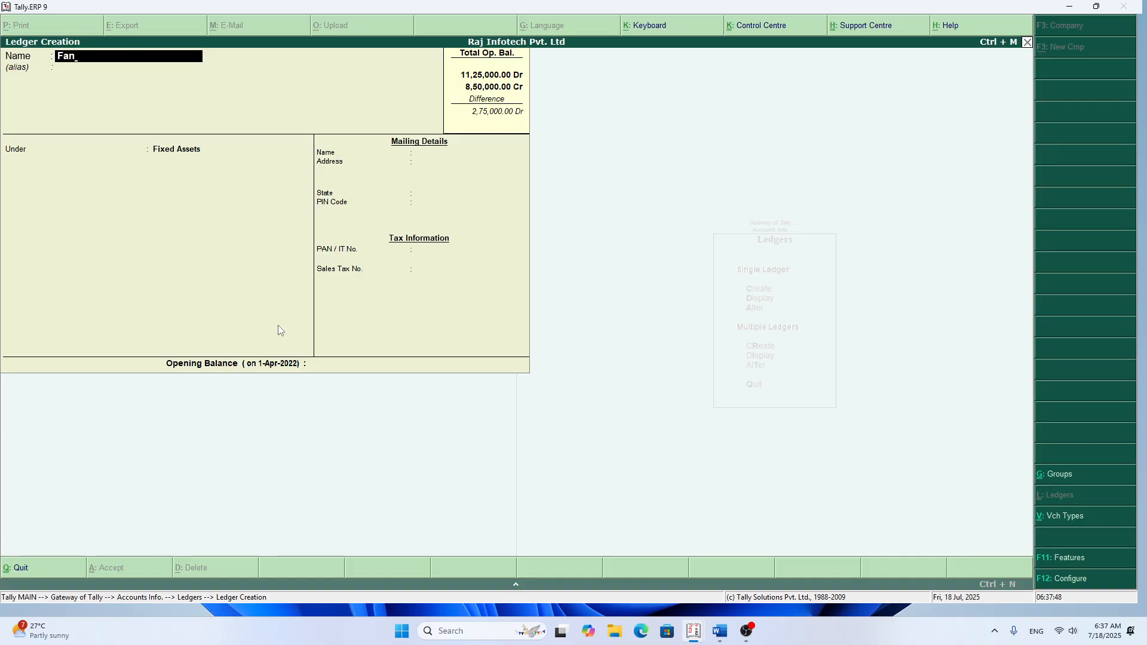
{"action": "key", "text": "Return"}
Step: Save Fan with an opening balance of 2,500 Dr and return to the Gateway of Tally
{"action": "key", "text": "Return"}
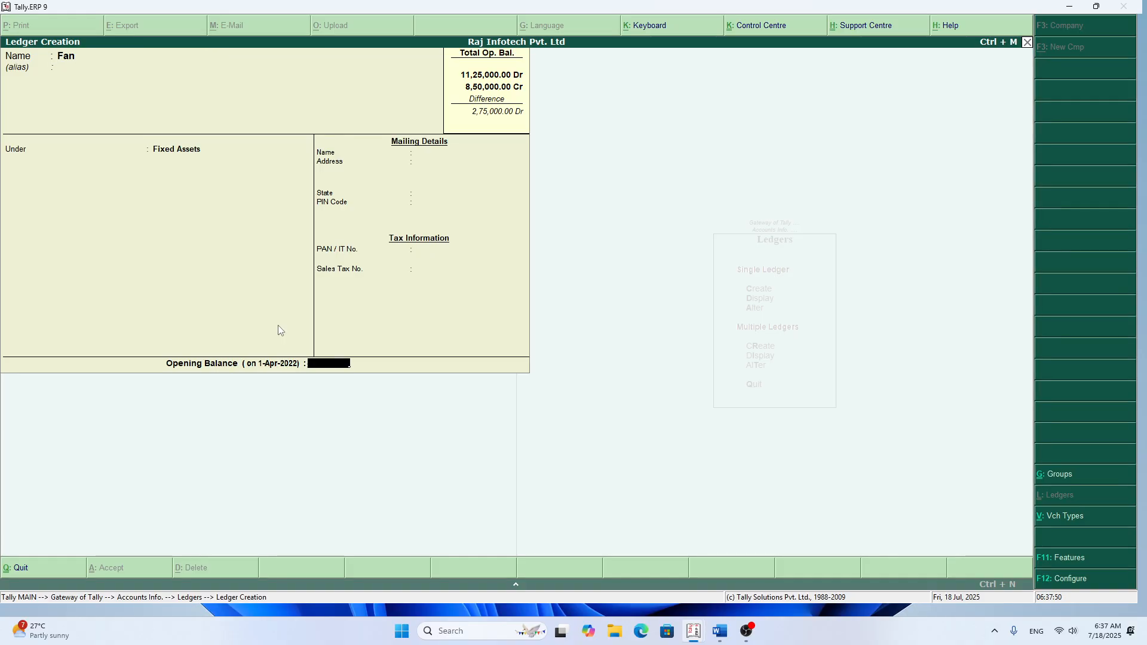
{"action": "type", "text": "2500"}
{"action": "key", "text": "Return"}
{"action": "key", "text": "Return"}
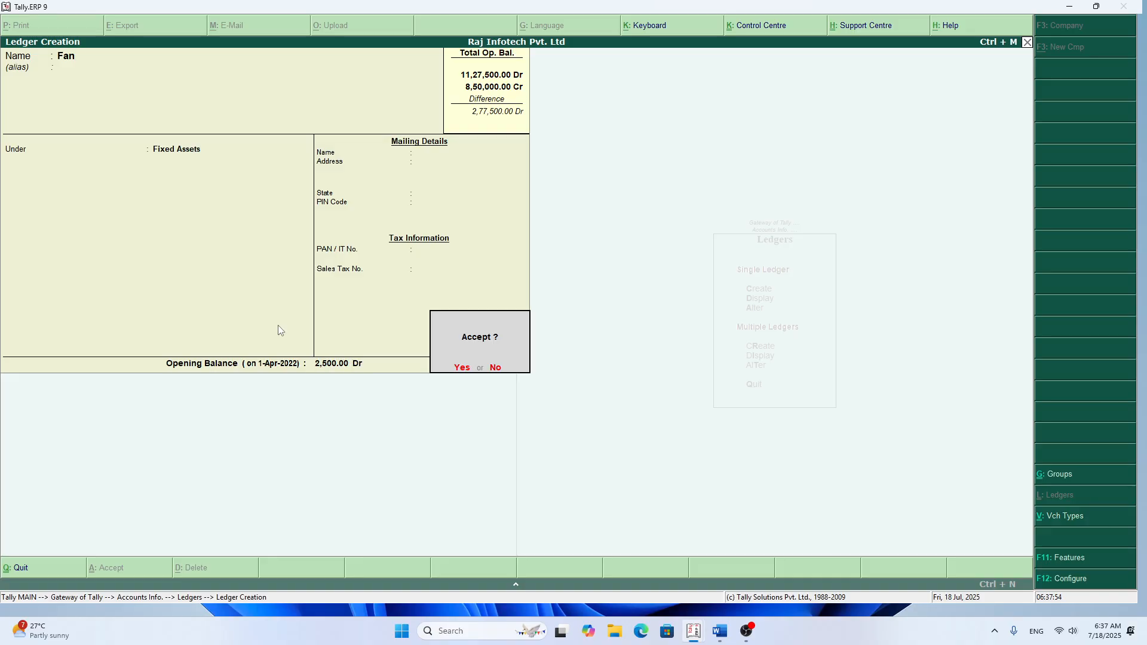
{"action": "key", "text": "Return"}
{"action": "key", "text": "Escape"}
{"action": "key", "text": "Escape"}
{"action": "key", "text": "Escape"}
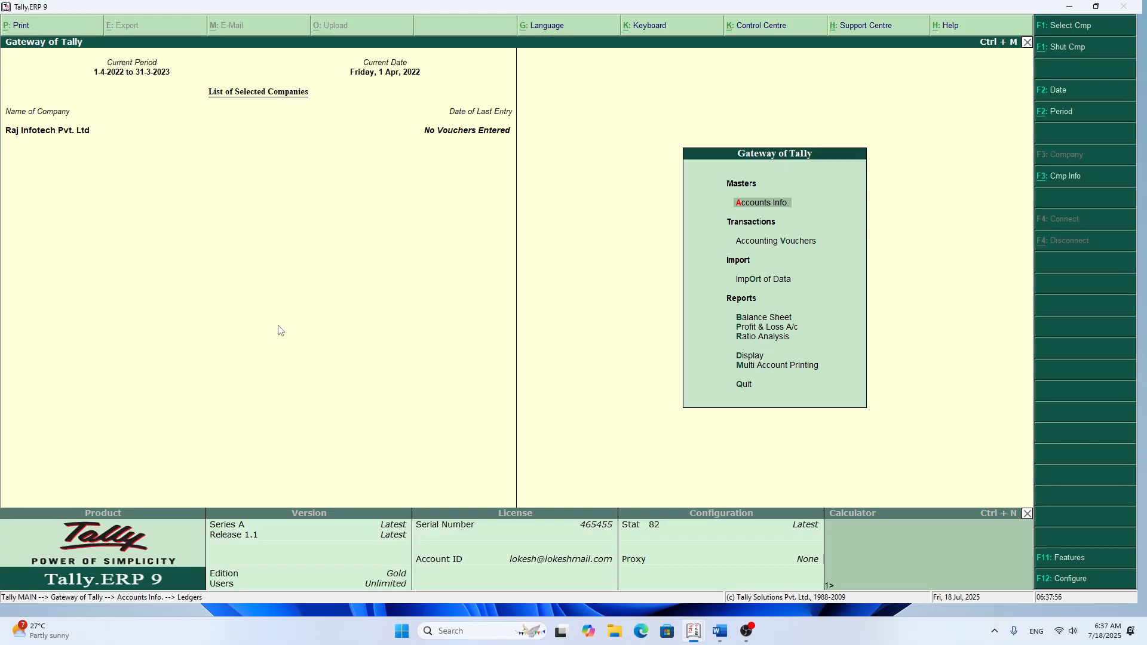
Step: Reopen the trial balance in detailed form and check the Fixed Assets ledgers, including Fan
{"action": "key", "text": "d"}
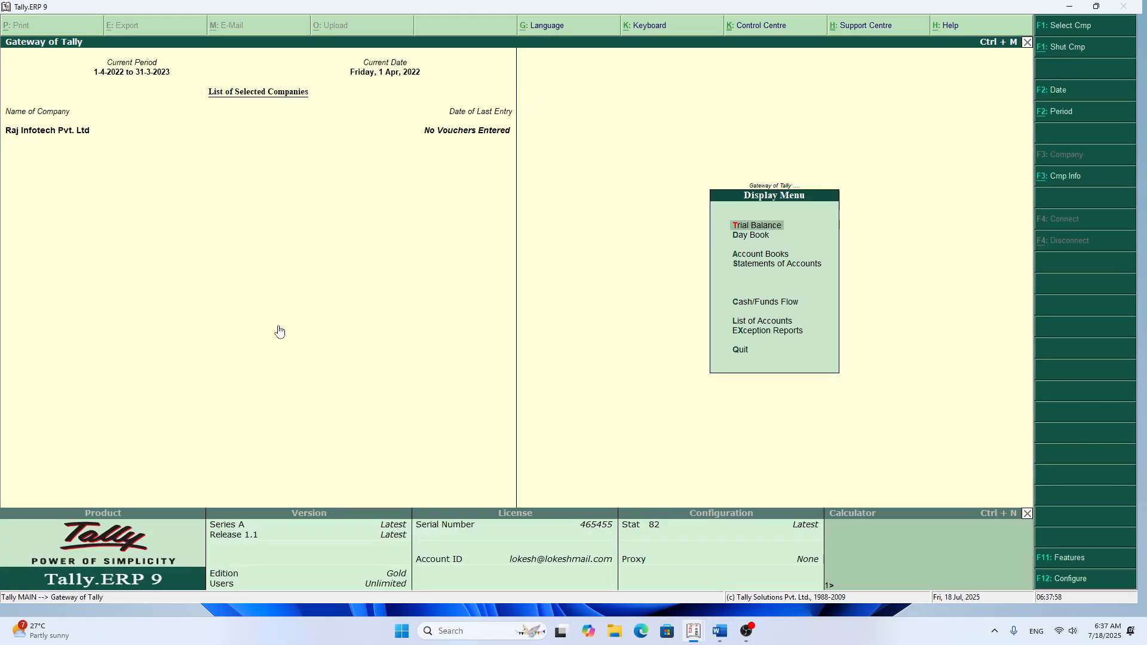
{"action": "key", "text": "t"}
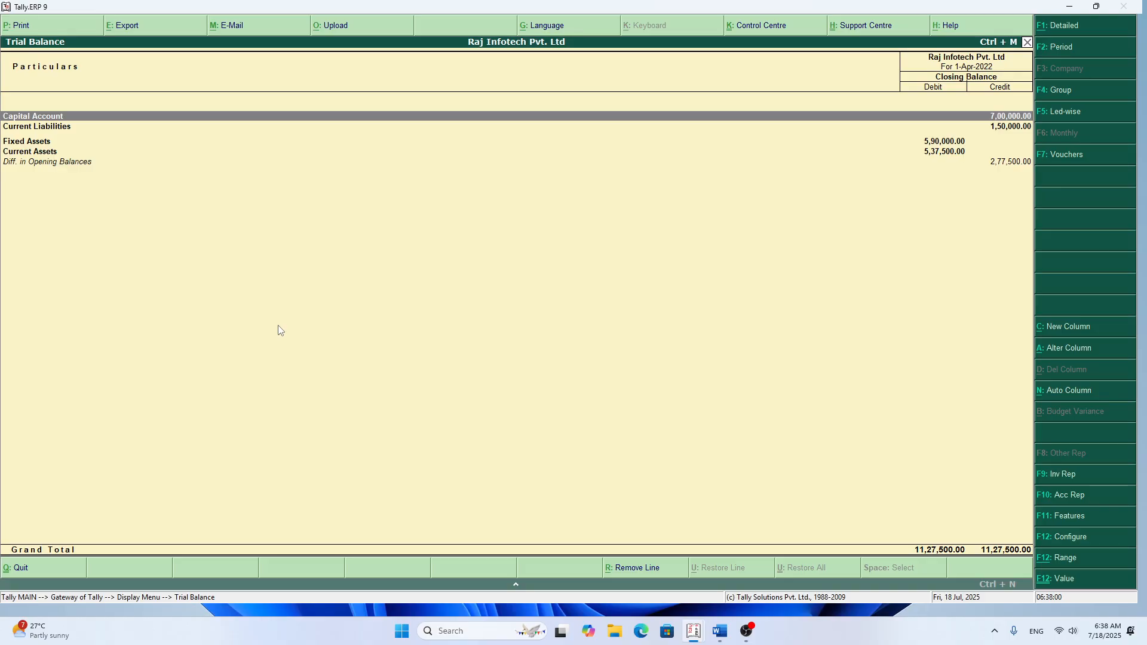
{"action": "key", "text": "alt+F1"}
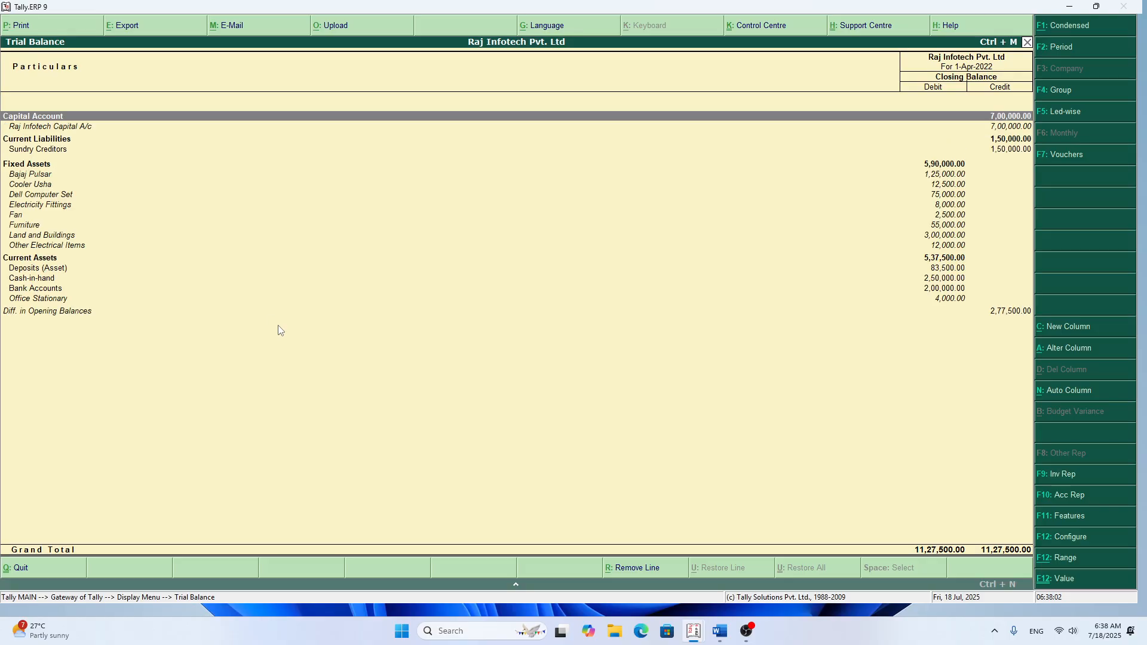
{"action": "key", "text": "F4"}
{"action": "key", "text": "Return"}
{"action": "key", "text": "Escape"}
{"action": "key", "text": "Escape"}
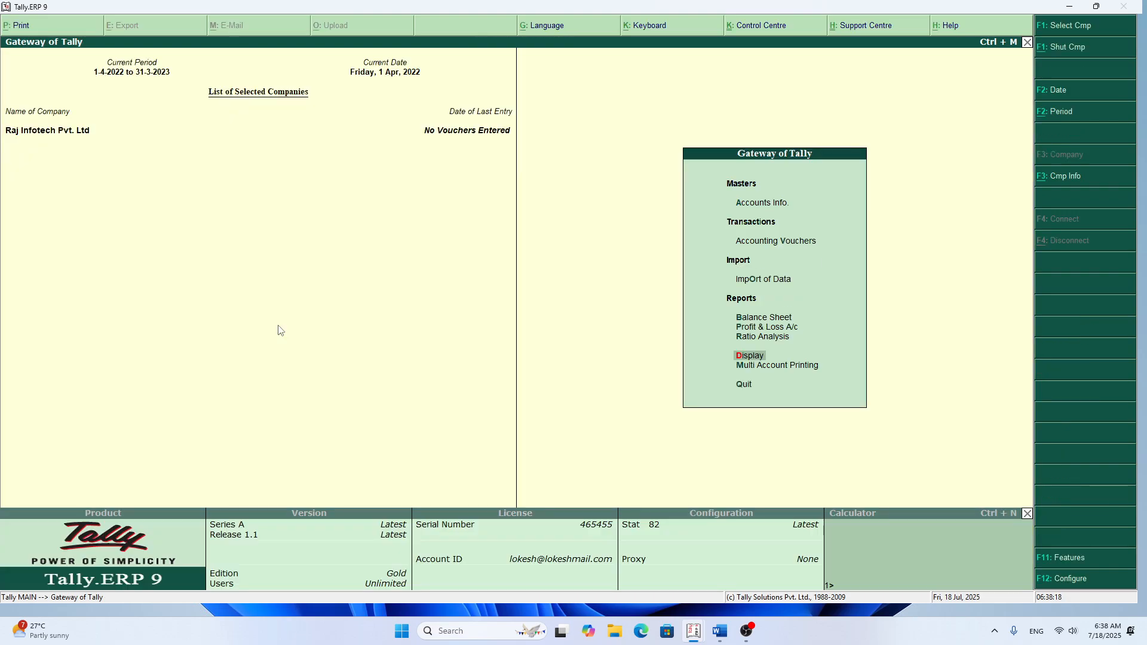
Step: Display all ledgers in the multiple-ledger view and examine their groups and opening balances
{"action": "key", "text": "Up"}
{"action": "key", "text": "Up"}
{"action": "key", "text": "Up"}
{"action": "key", "text": "Up"}
{"action": "key", "text": "Up"}
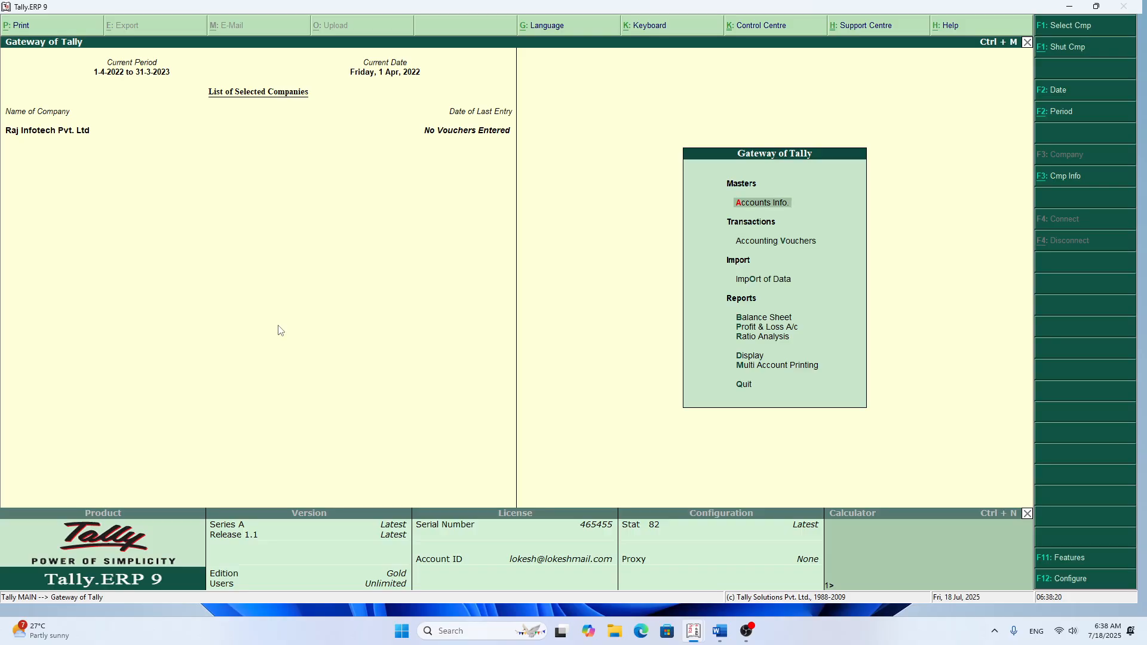
{"action": "key", "text": "Return"}
{"action": "key", "text": "Down"}
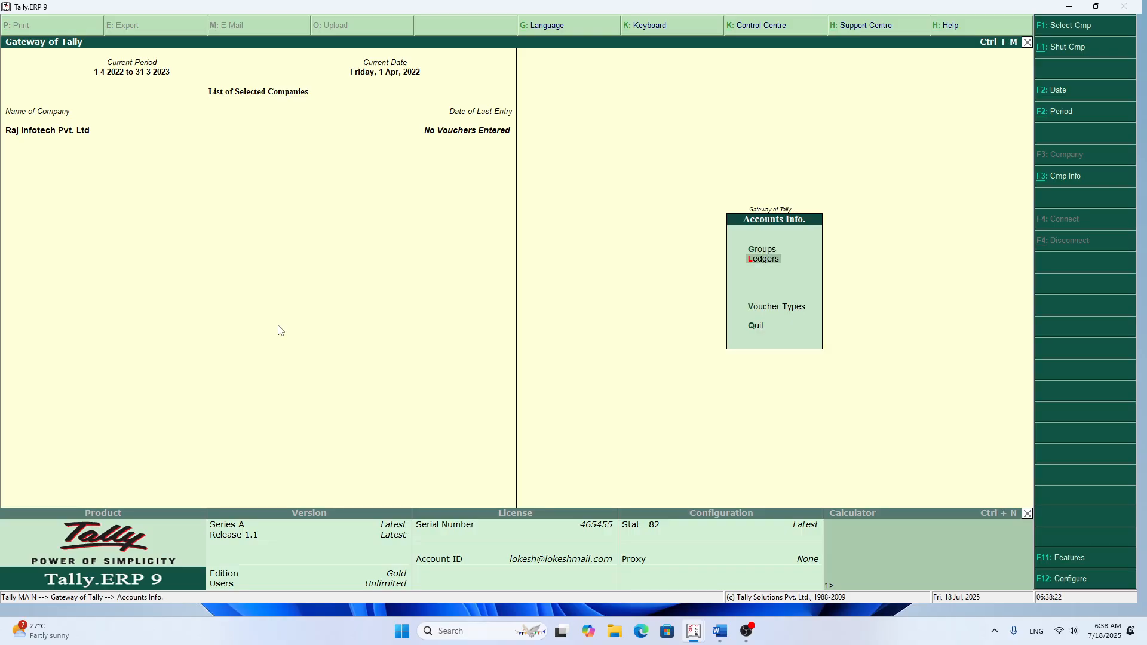
{"action": "key", "text": "Return"}
{"action": "key", "text": "Down"}
{"action": "key", "text": "Down"}
{"action": "key", "text": "Down"}
{"action": "key", "text": "Down"}
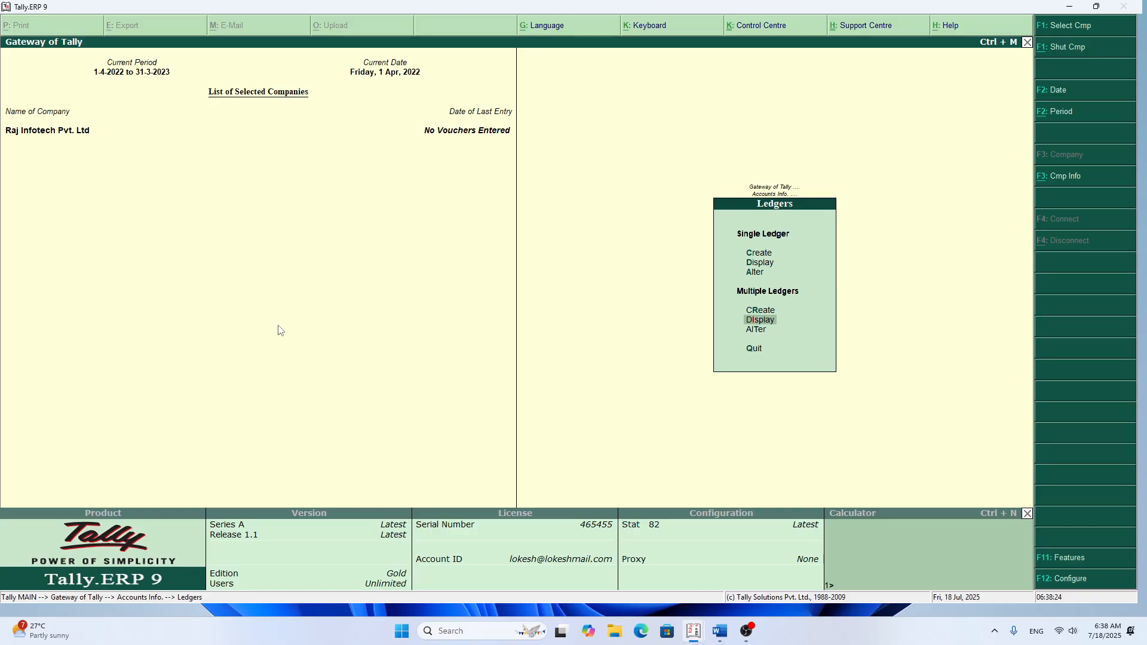
{"action": "key", "text": "Return"}
{"action": "key", "text": "Return"}
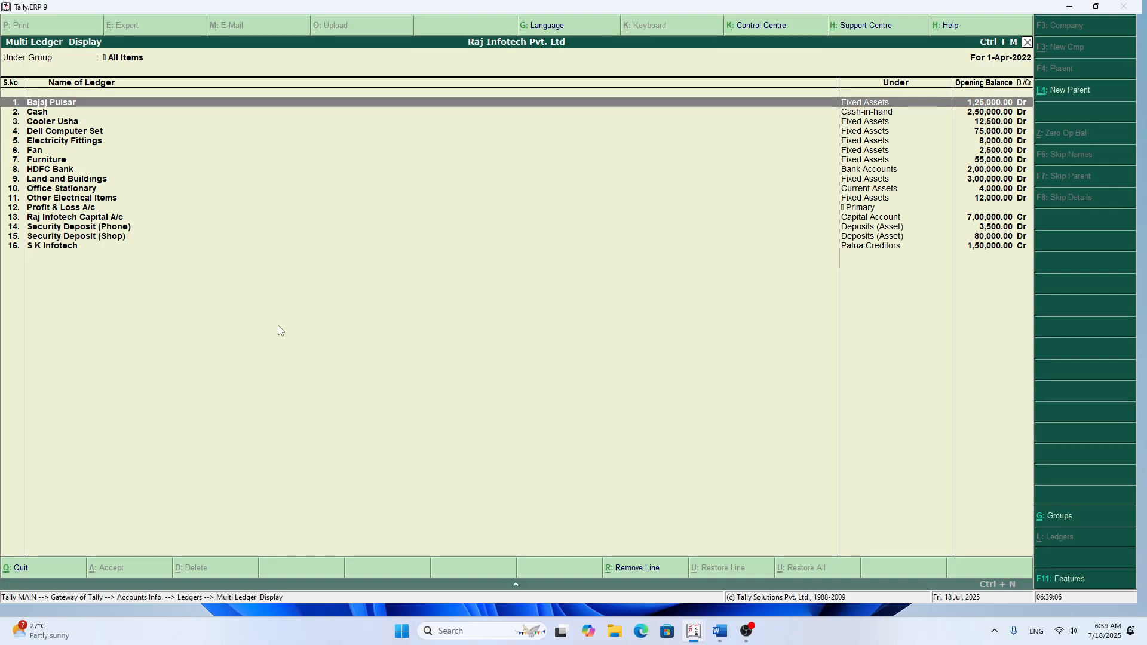
{"action": "key", "text": "Escape"}
{"action": "key", "text": "Escape"}
{"action": "key", "text": "Escape"}
{"action": "key", "text": "Escape"}
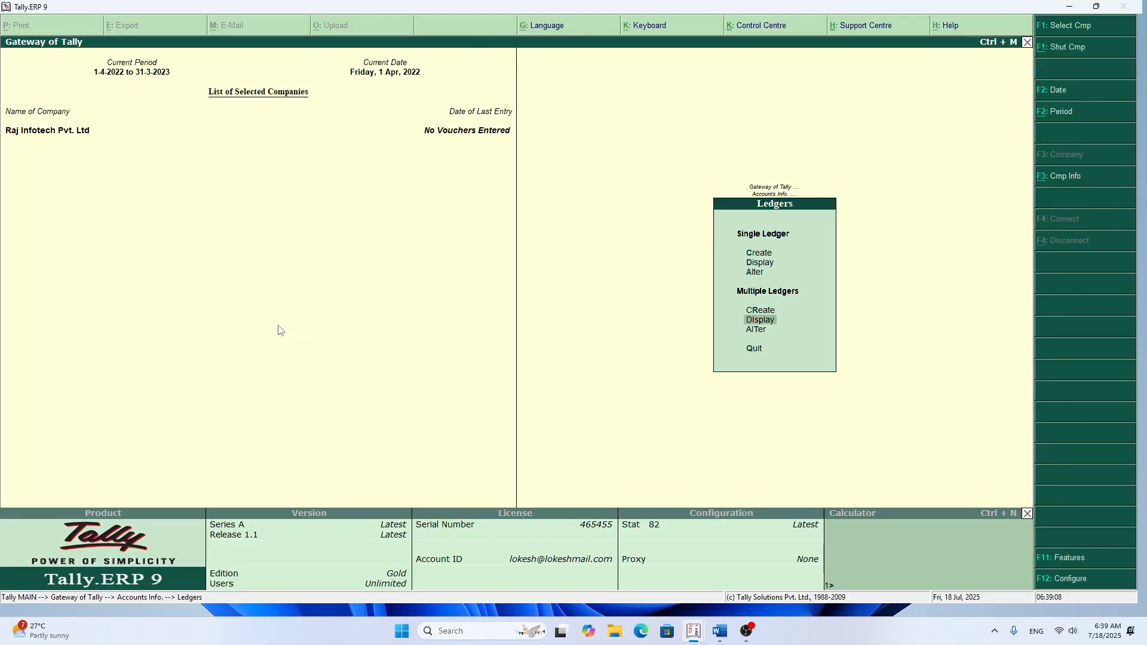
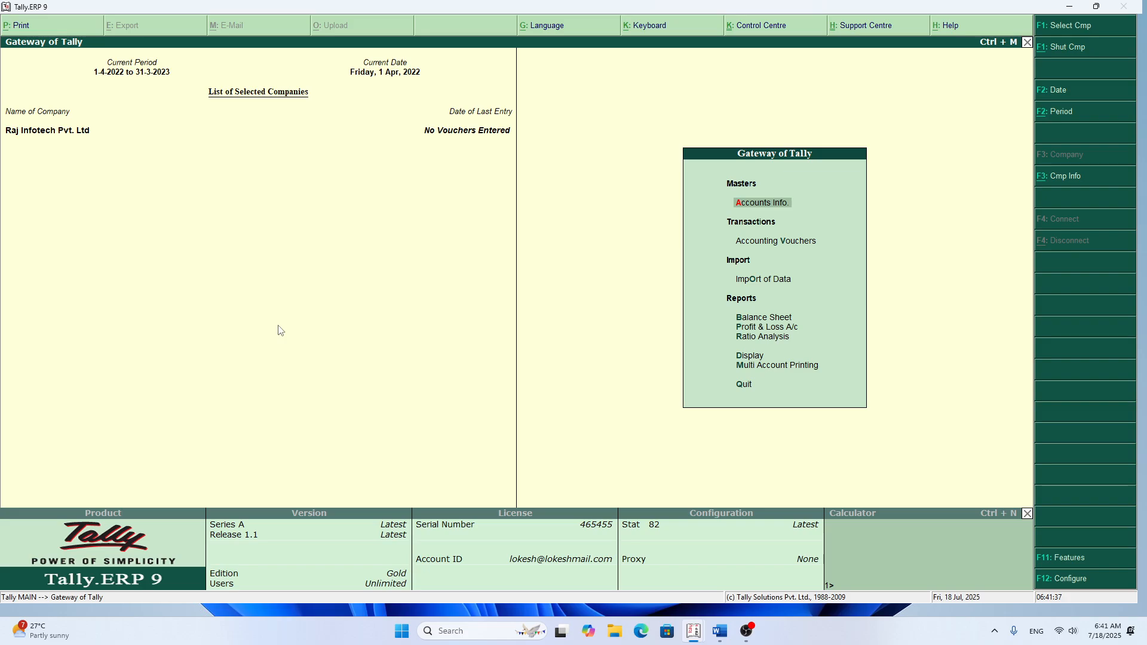
Step: Open the company alteration form for Raj Infotech Pvt. Ltd
{"action": "key", "text": "alt+F3"}
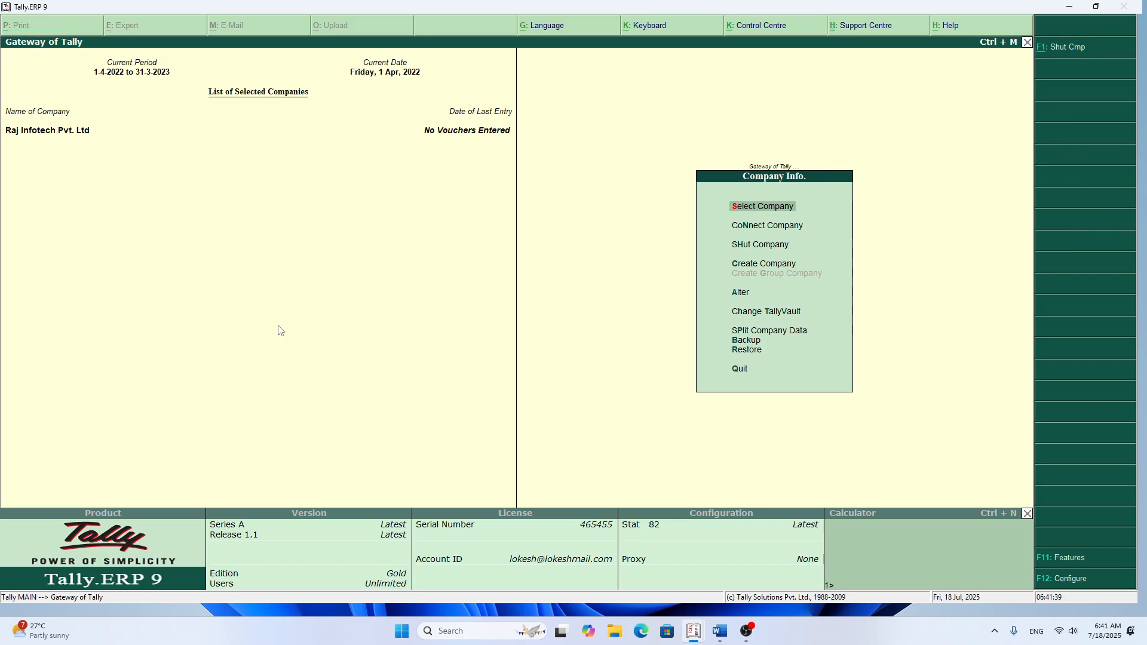
{"action": "key", "text": "Down"}
{"action": "key", "text": "Down"}
{"action": "key", "text": "Down"}
{"action": "key", "text": "Down"}
{"action": "key", "text": "Down"}
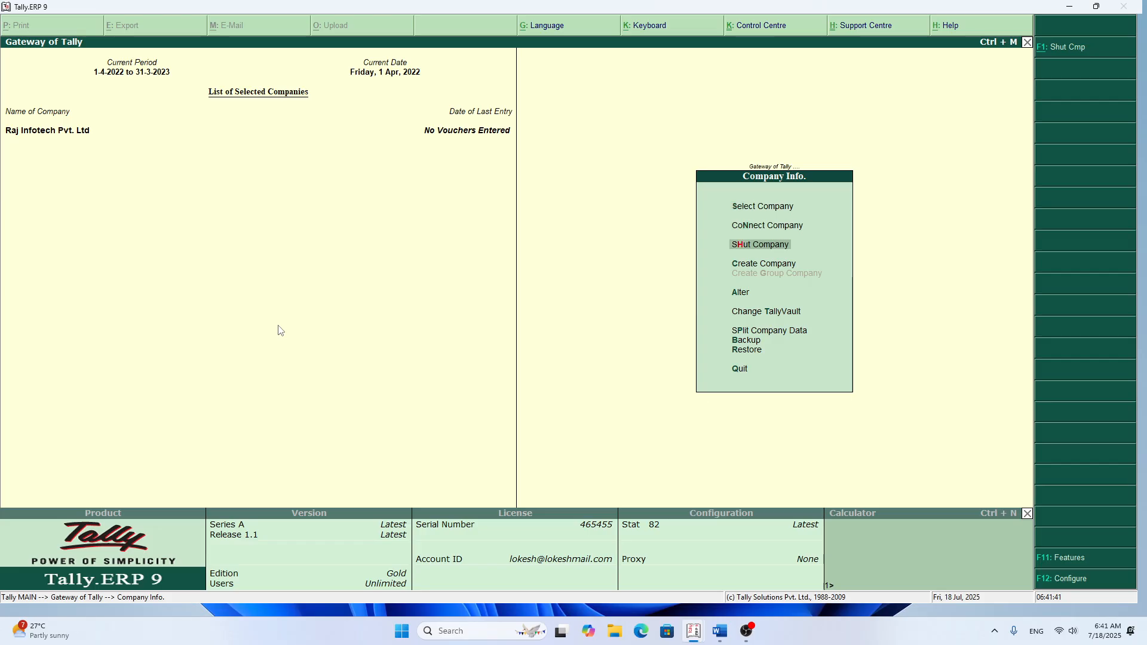
{"action": "key", "text": "Up"}
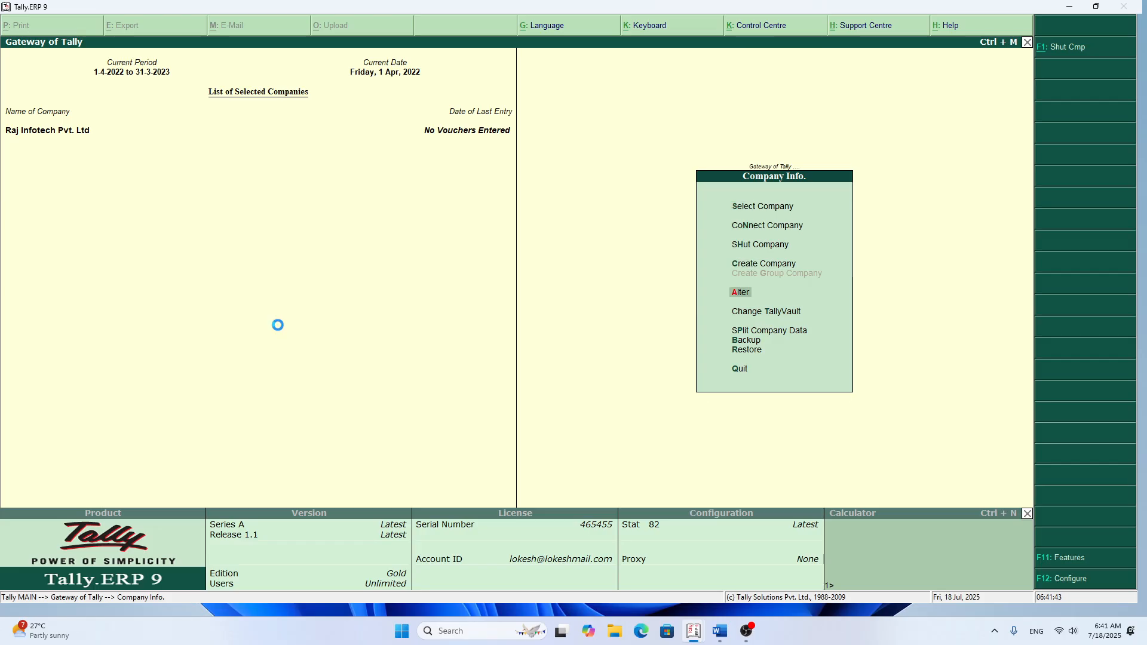
{"action": "key", "text": "Return"}
{"action": "key", "text": "Return"}
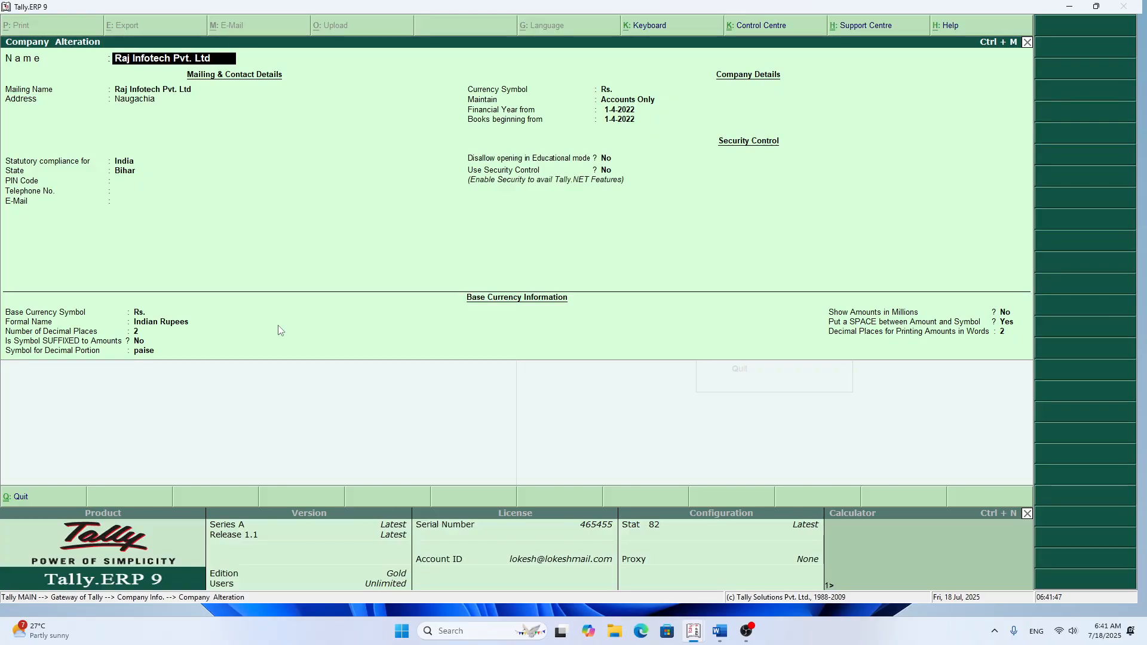
Step: Examine the company details up to the Maintain options, then leave the form without saving and return to the Gateway of Tally
{"action": "key", "text": "Return"}
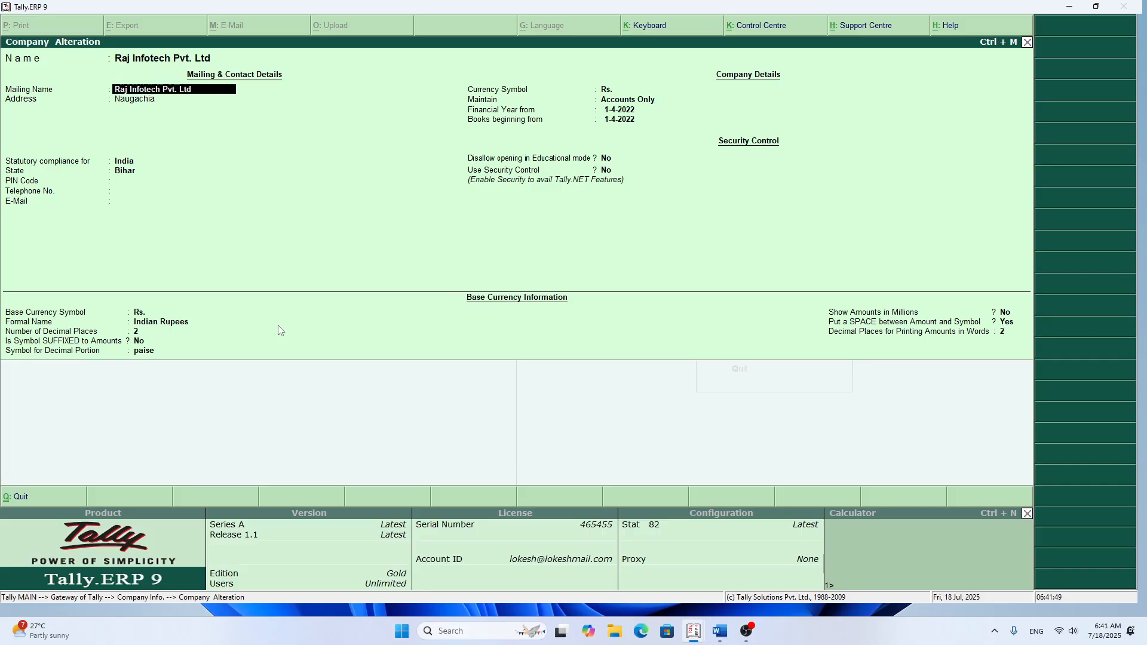
{"action": "key", "text": "Return"}
{"action": "key", "text": "Return"}
{"action": "key", "text": "Return"}
{"action": "key", "text": "Return"}
{"action": "key", "text": "Return"}
{"action": "key", "text": "Return"}
{"action": "key", "text": "Return"}
{"action": "key", "text": "Return"}
{"action": "key", "text": "Return"}
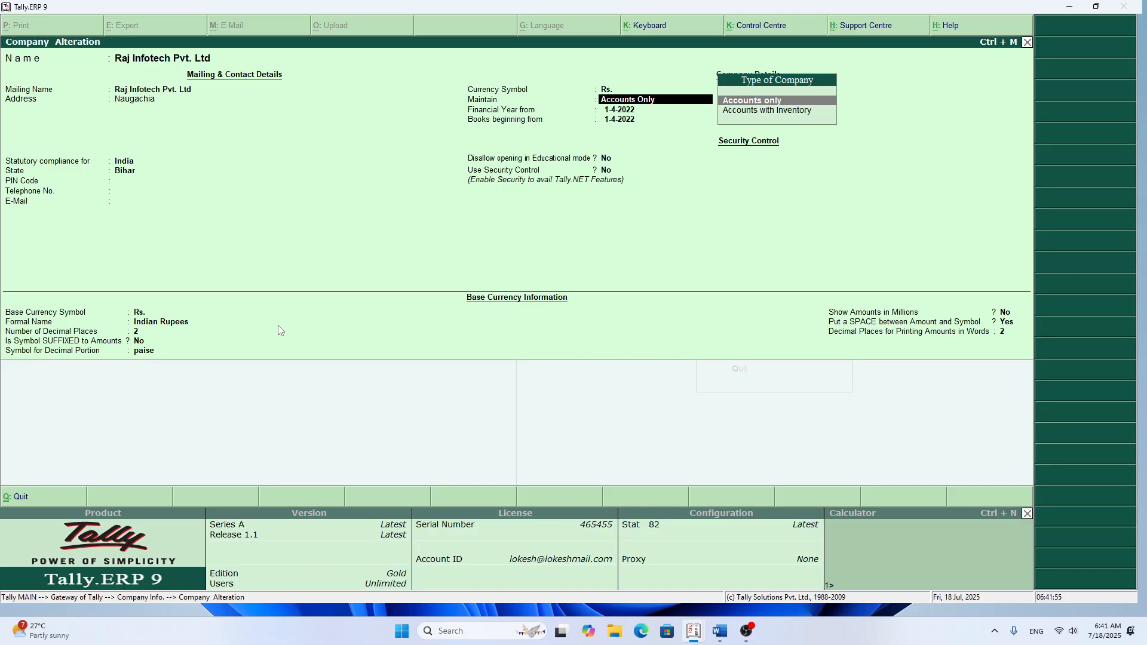
{"action": "key", "text": "Escape"}
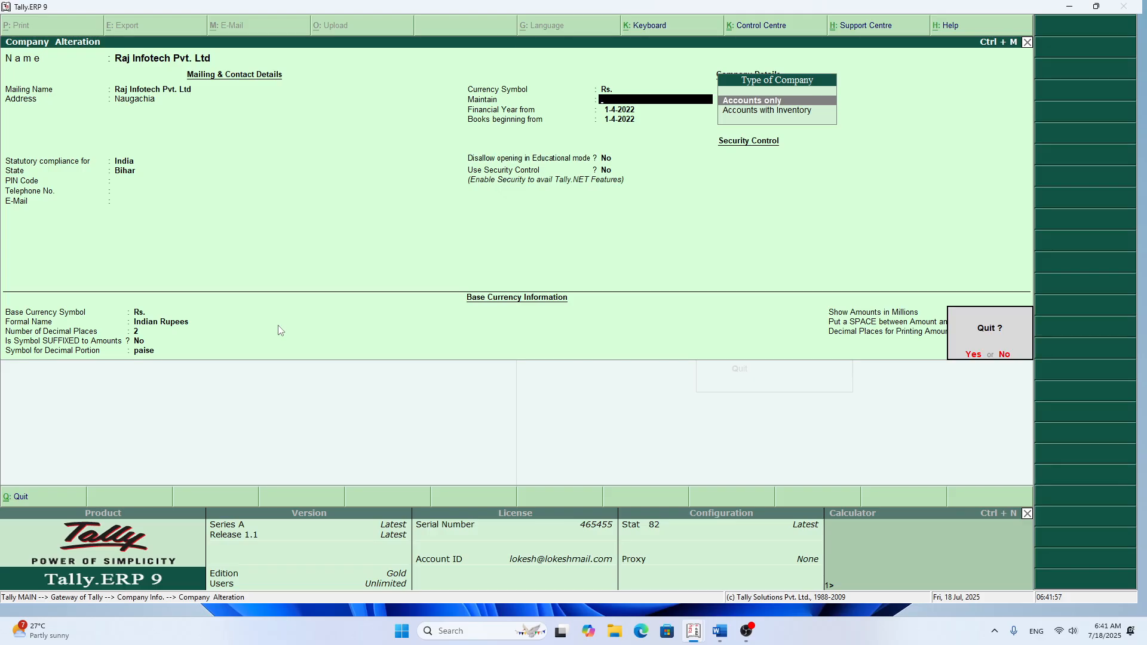
{"action": "key", "text": "y"}
{"action": "key", "text": "Escape"}
{"action": "key", "text": "Escape"}
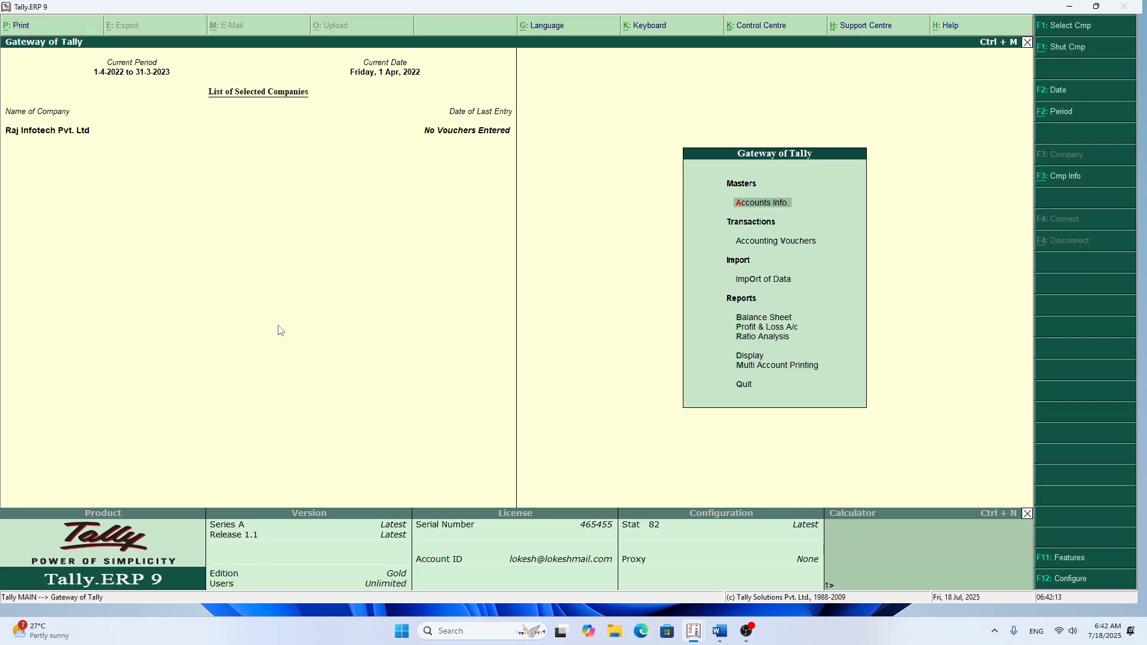
{"action": "key", "text": "Down"}
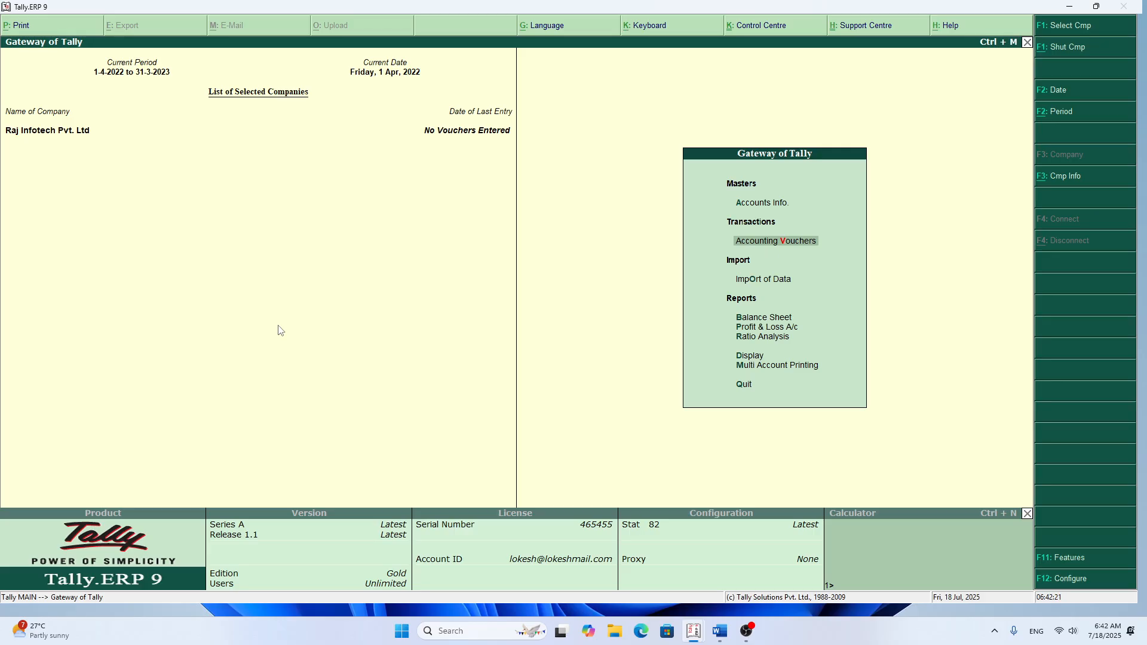
{"action": "key", "text": "Escape"}
{"action": "key", "text": "n"}
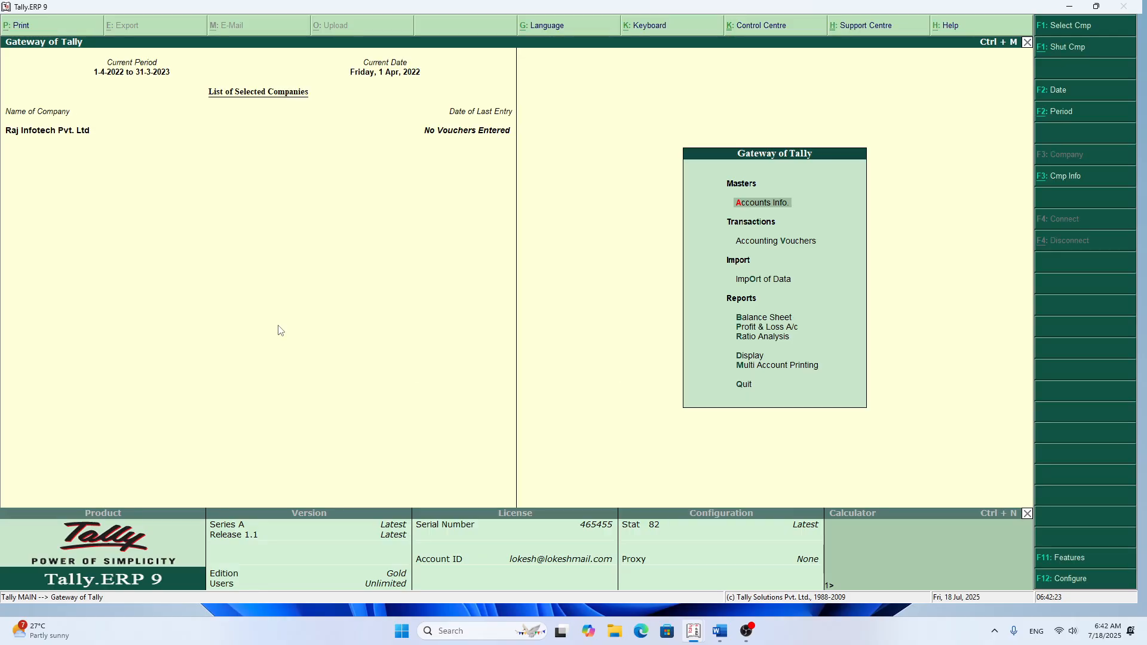
Step: Open Raj Infotech Pvt. Ltd for alteration and set what it maintains to Accounts with Inventory
{"action": "key", "text": "alt+F3"}
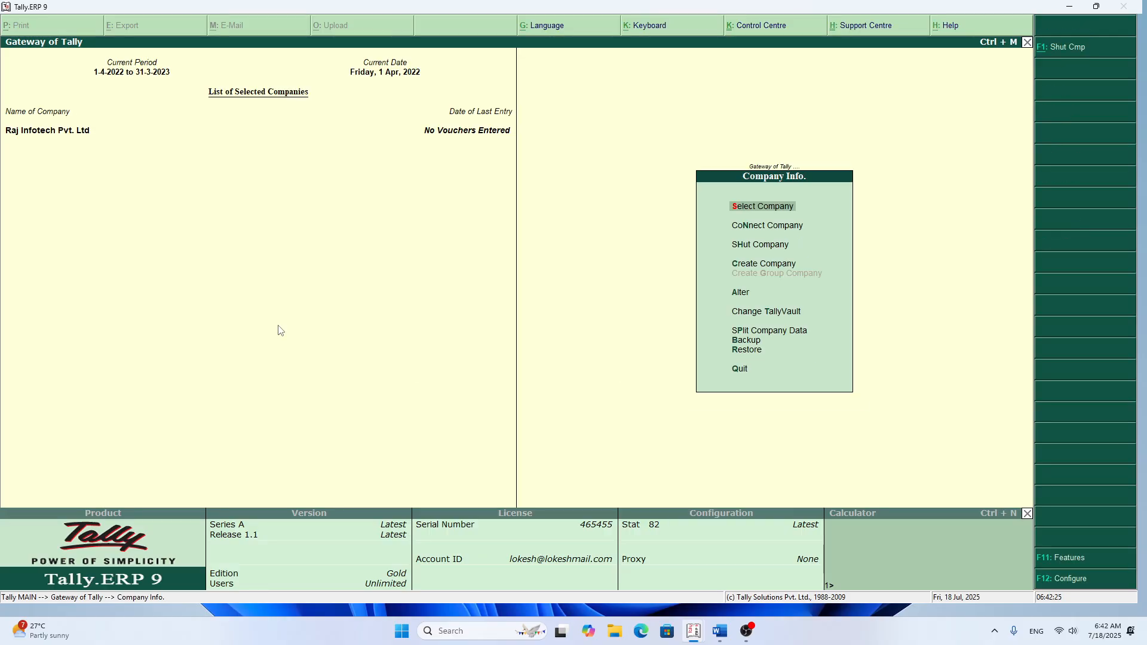
{"action": "key", "text": "Down"}
{"action": "key", "text": "Down"}
{"action": "key", "text": "Down"}
{"action": "key", "text": "Down"}
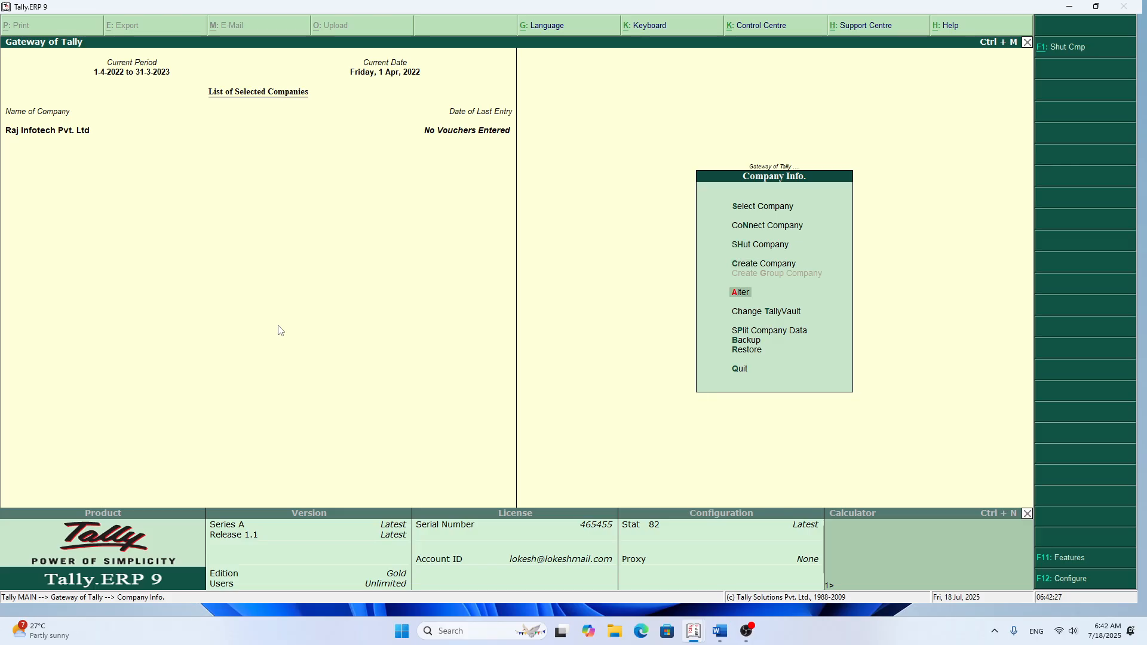
{"action": "key", "text": "Return"}
{"action": "key", "text": "Return"}
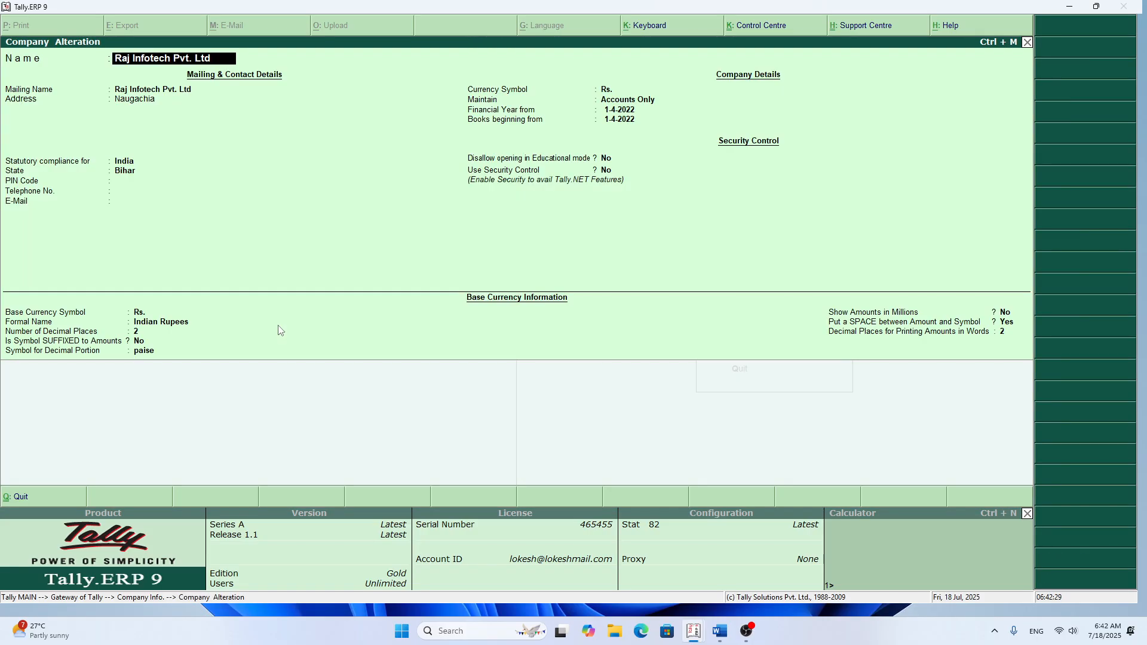
{"action": "key", "text": "Return"}
{"action": "key", "text": "Return"}
{"action": "key", "text": "Return"}
{"action": "key", "text": "Return"}
{"action": "key", "text": "Return"}
{"action": "key", "text": "Return"}
{"action": "key", "text": "Return"}
{"action": "key", "text": "Return"}
{"action": "key", "text": "Return"}
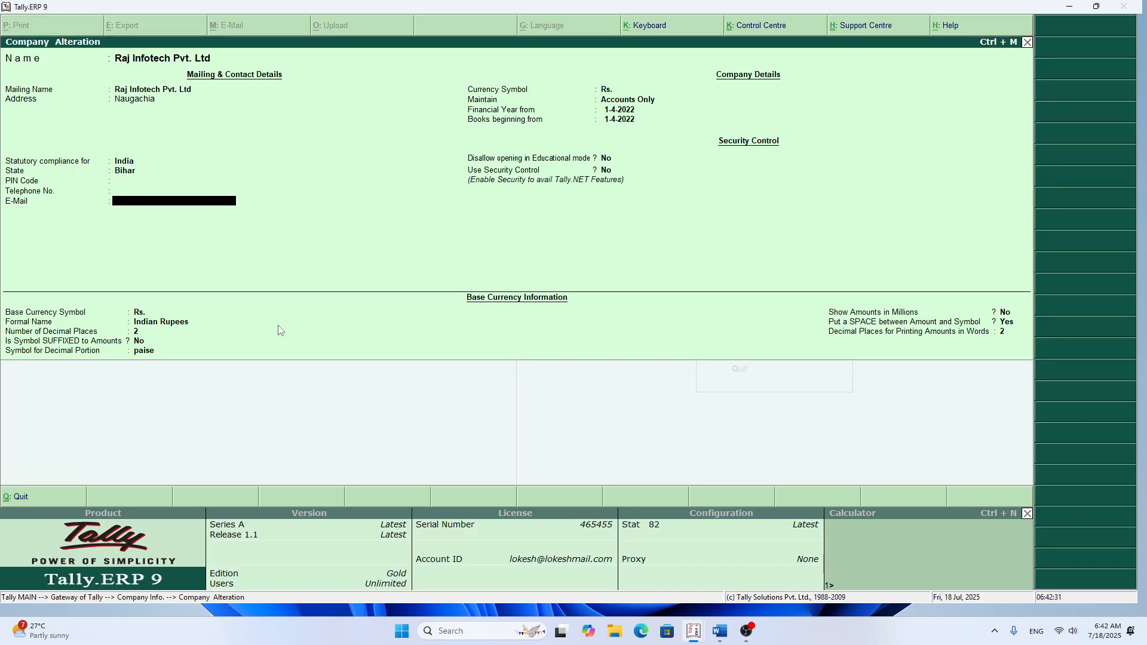
{"action": "key", "text": "Return"}
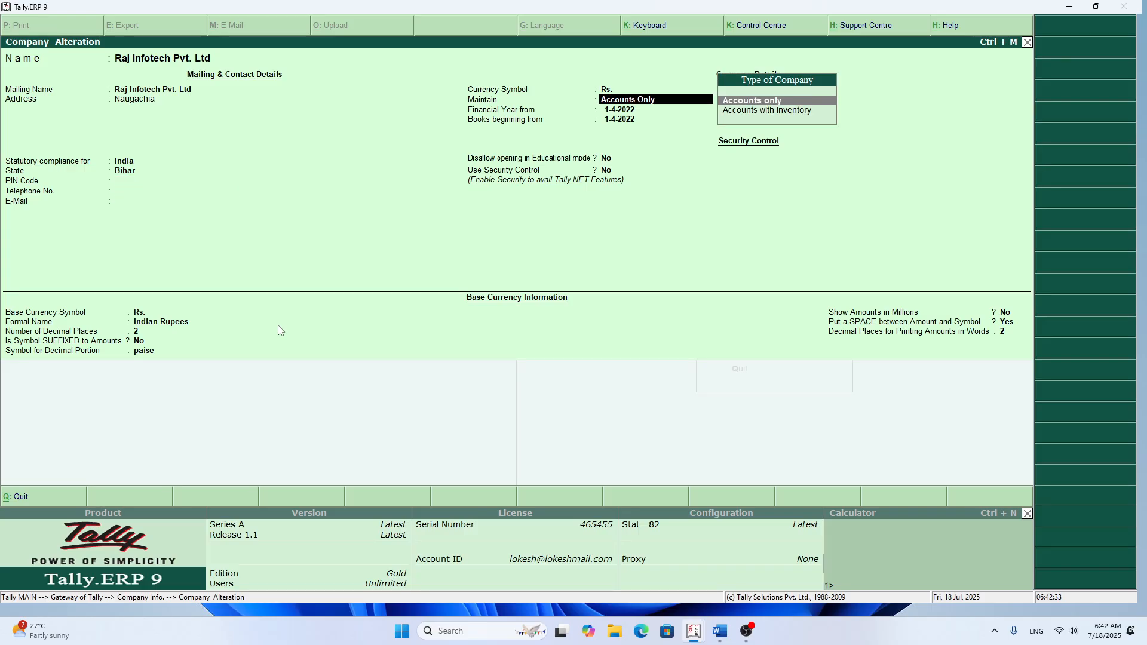
{"action": "key", "text": "Down"}
{"action": "key", "text": "Return"}
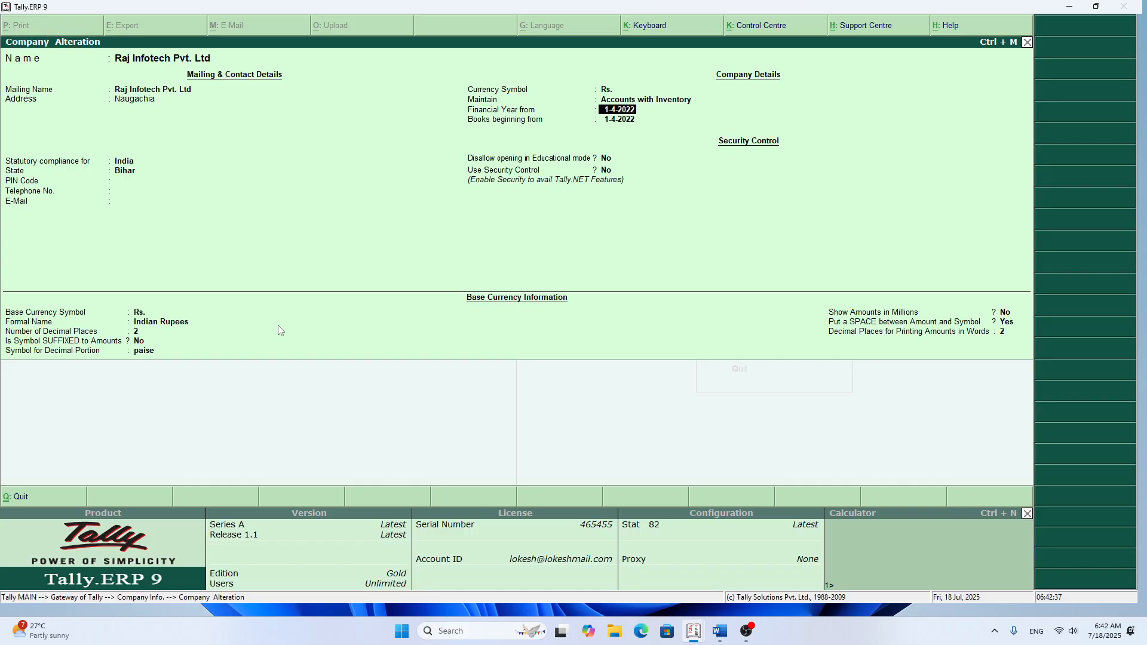
Step: Keep the remaining company details, accept the alteration with inventory and return to the Gateway of Tally
{"action": "key", "text": "Return"}
{"action": "key", "text": "Return"}
{"action": "key", "text": "Return"}
{"action": "key", "text": "Return"}
{"action": "key", "text": "Return"}
{"action": "key", "text": "Return"}
{"action": "key", "text": "Return"}
{"action": "key", "text": "Return"}
{"action": "key", "text": "Return"}
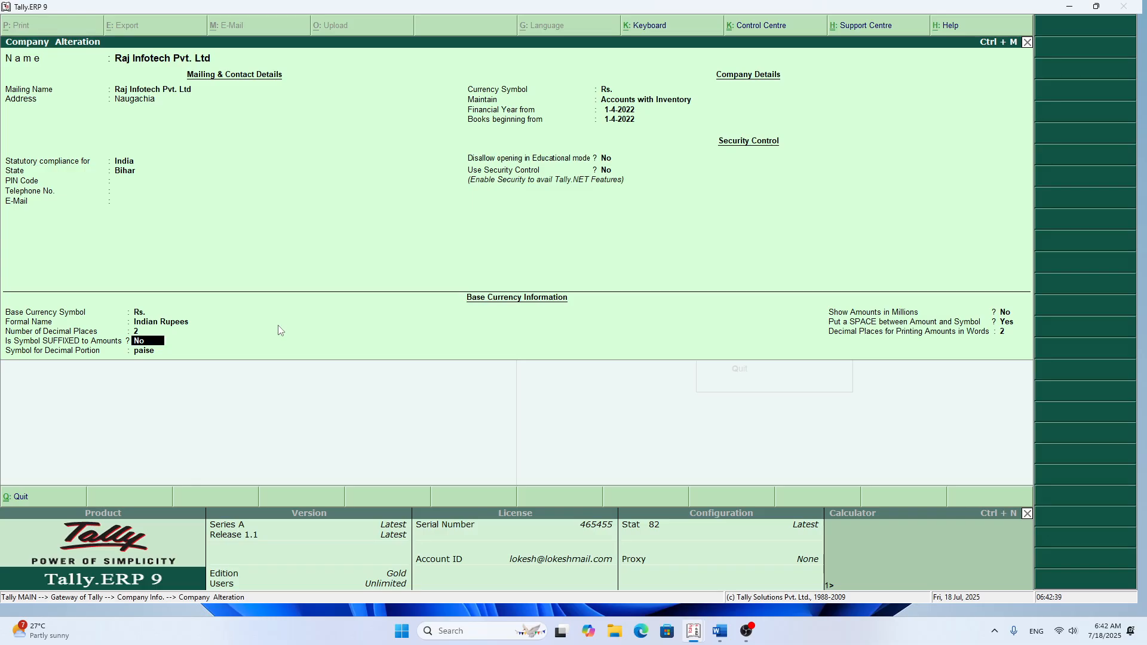
{"action": "key", "text": "Return"}
{"action": "key", "text": "Return"}
{"action": "key", "text": "Return"}
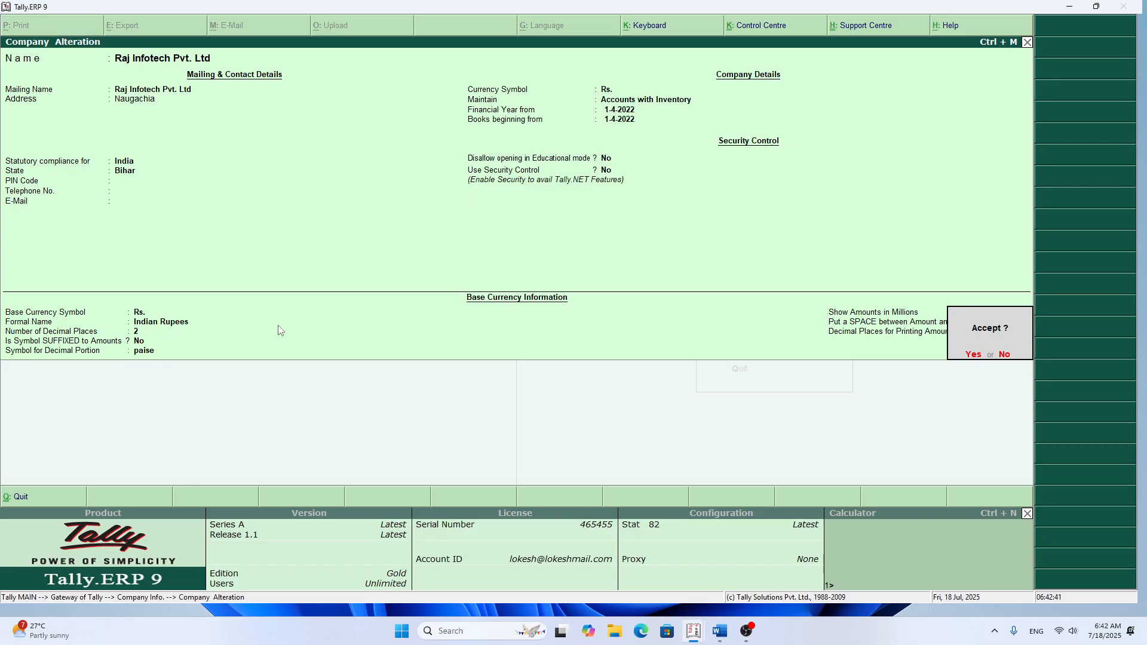
{"action": "key", "text": "Return"}
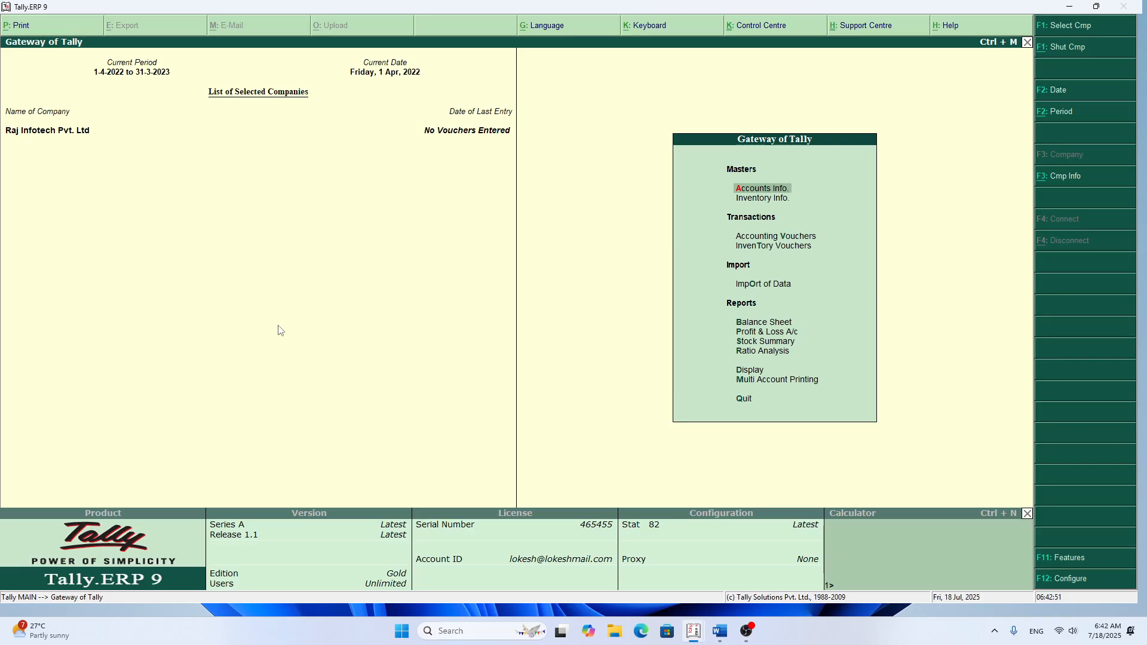
Step: Magnify the Gateway of Tally menu to examine its inventory entries, then restore normal size and close the Magnifier
{"action": "key", "text": "super+plus"}
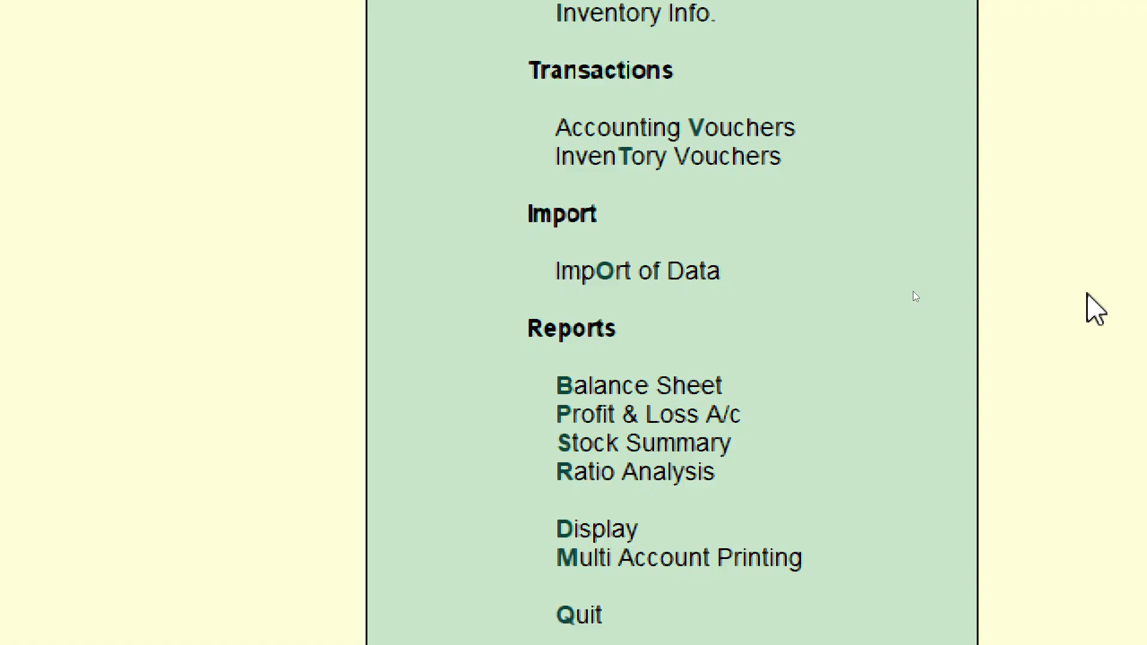
{"action": "key", "text": "super+minus"}
{"action": "key", "text": "super+minus"}
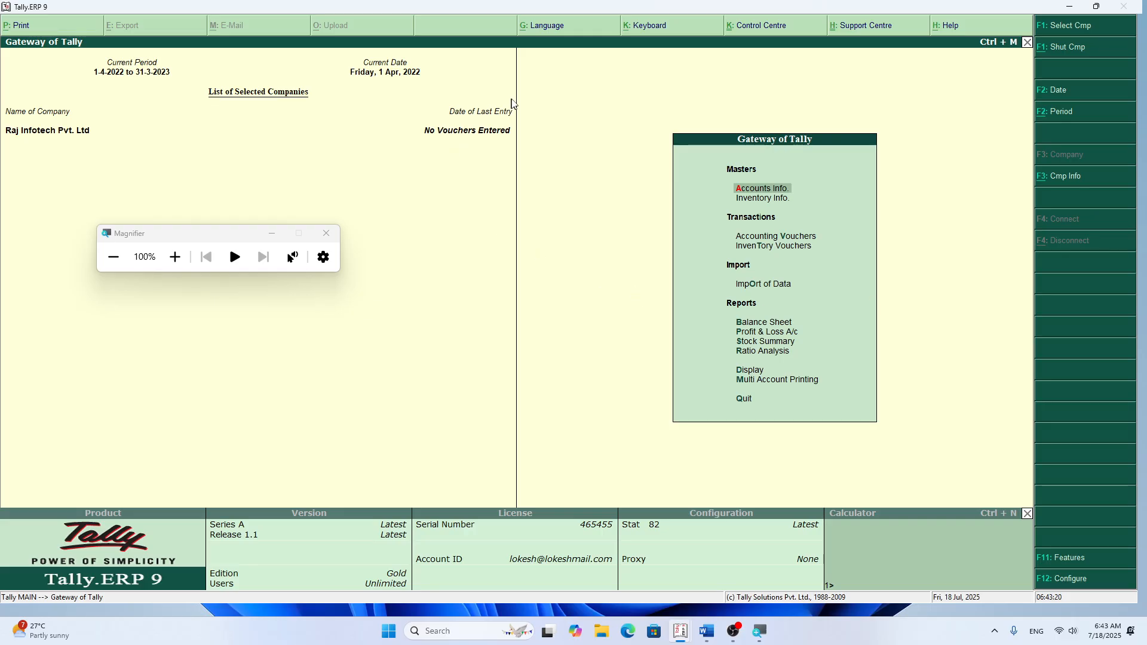
{"action": "left_click", "coordinate": [326, 233]}
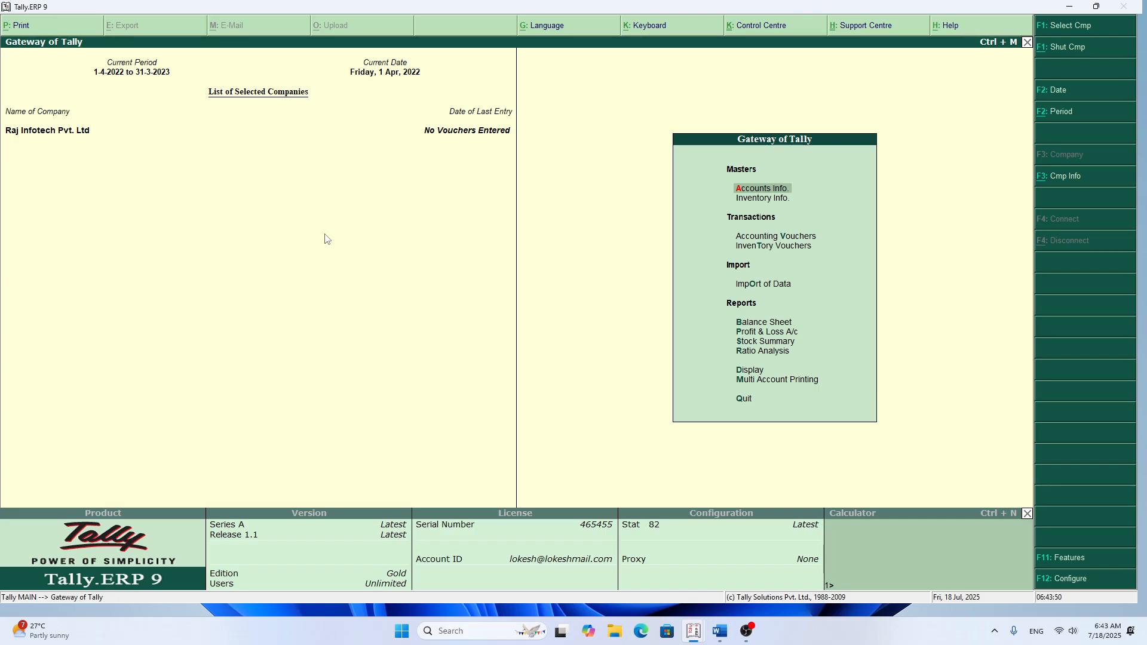
Step: Reopen Raj Infotech Pvt. Ltd for alteration and set what it maintains back to Accounts Only
{"action": "key", "text": "alt+F3"}
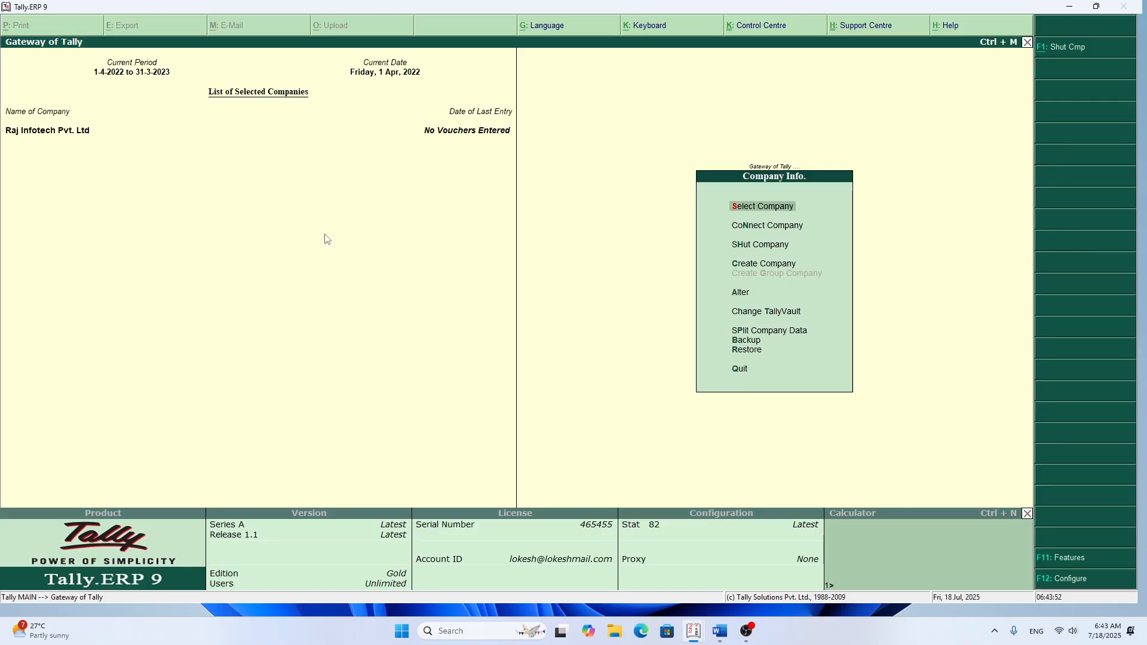
{"action": "key", "text": "Down"}
{"action": "key", "text": "Down"}
{"action": "key", "text": "Down"}
{"action": "key", "text": "Down"}
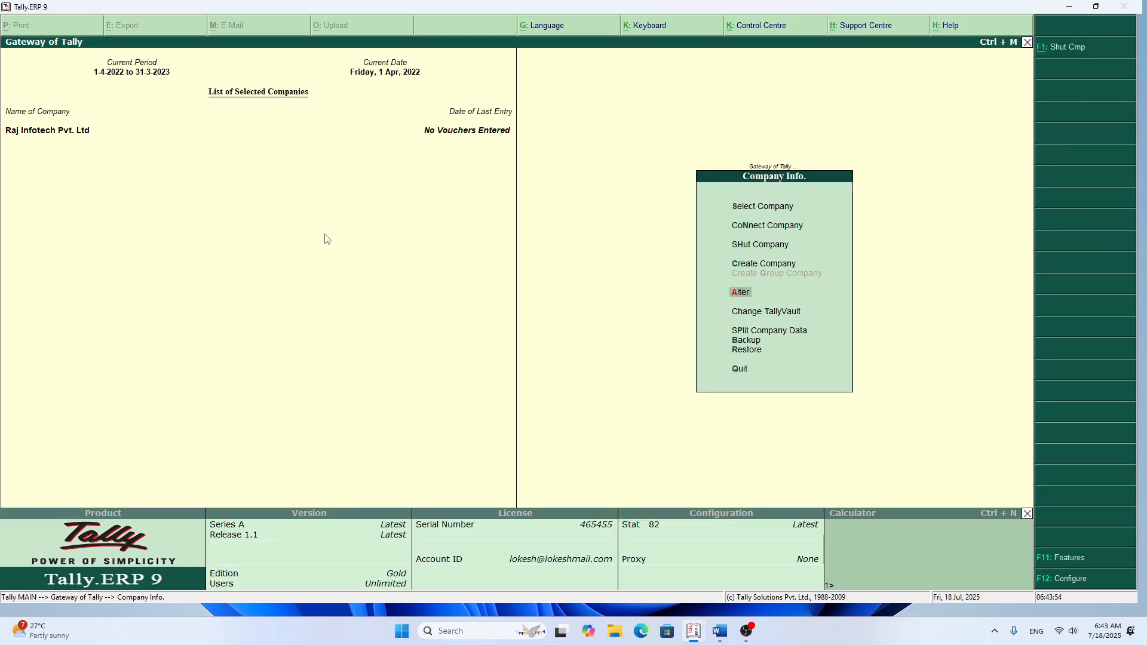
{"action": "key", "text": "Return"}
{"action": "key", "text": "Return"}
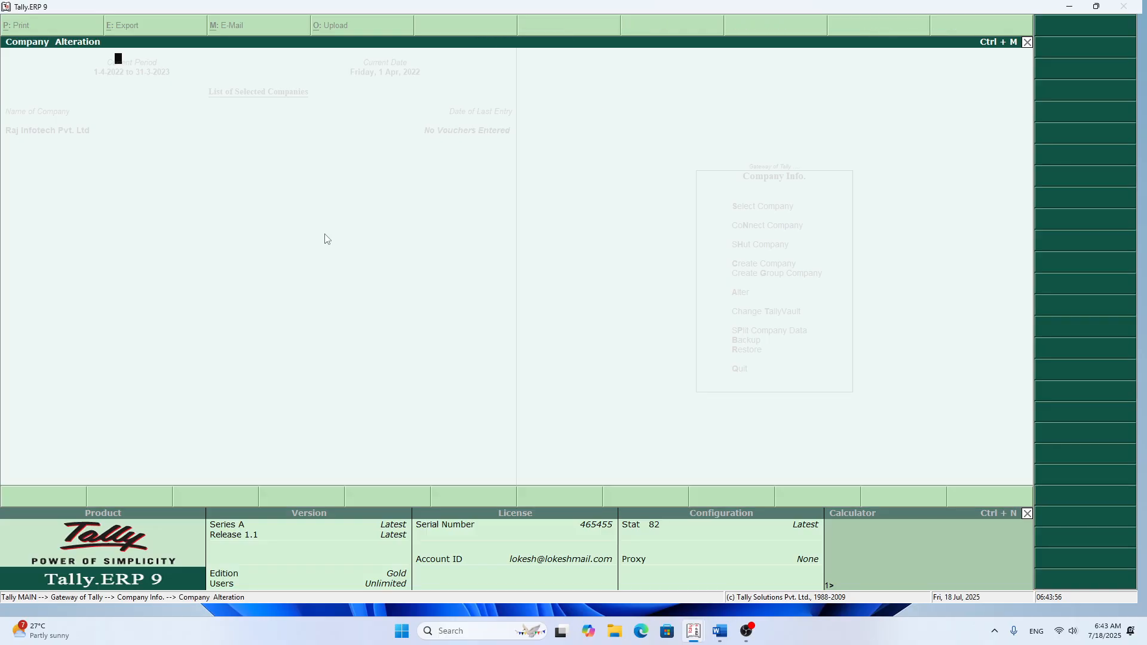
{"action": "key", "text": "Return"}
{"action": "key", "text": "Return"}
{"action": "key", "text": "Return"}
{"action": "key", "text": "Return"}
{"action": "key", "text": "Return"}
{"action": "key", "text": "Return"}
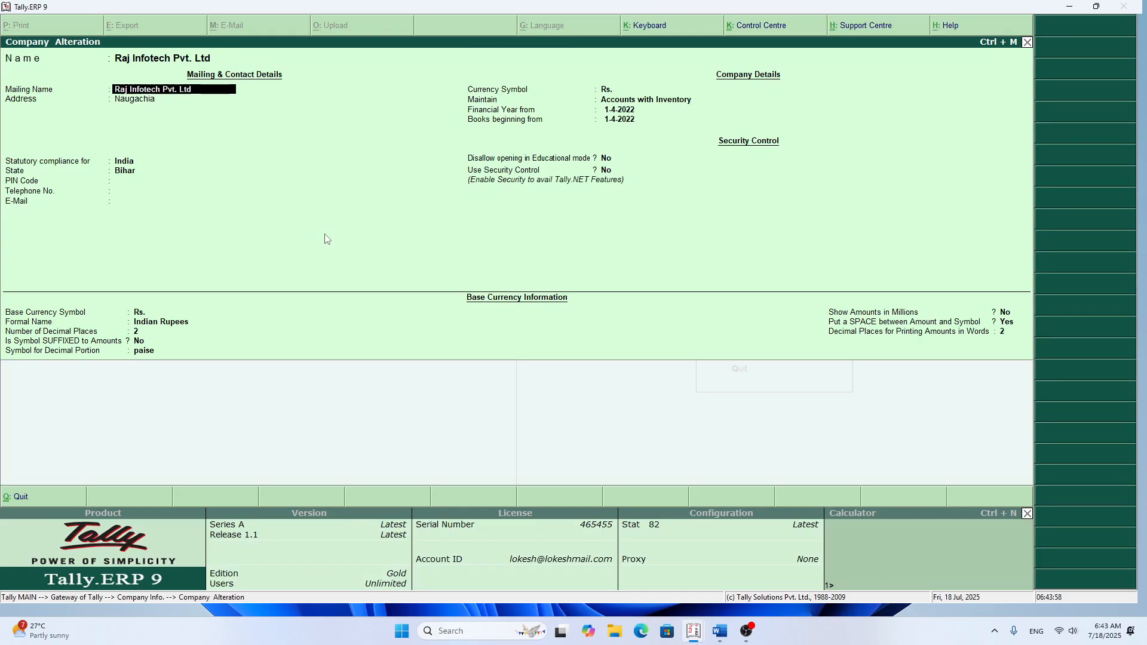
{"action": "key", "text": "Return"}
{"action": "key", "text": "Return"}
{"action": "key", "text": "Return"}
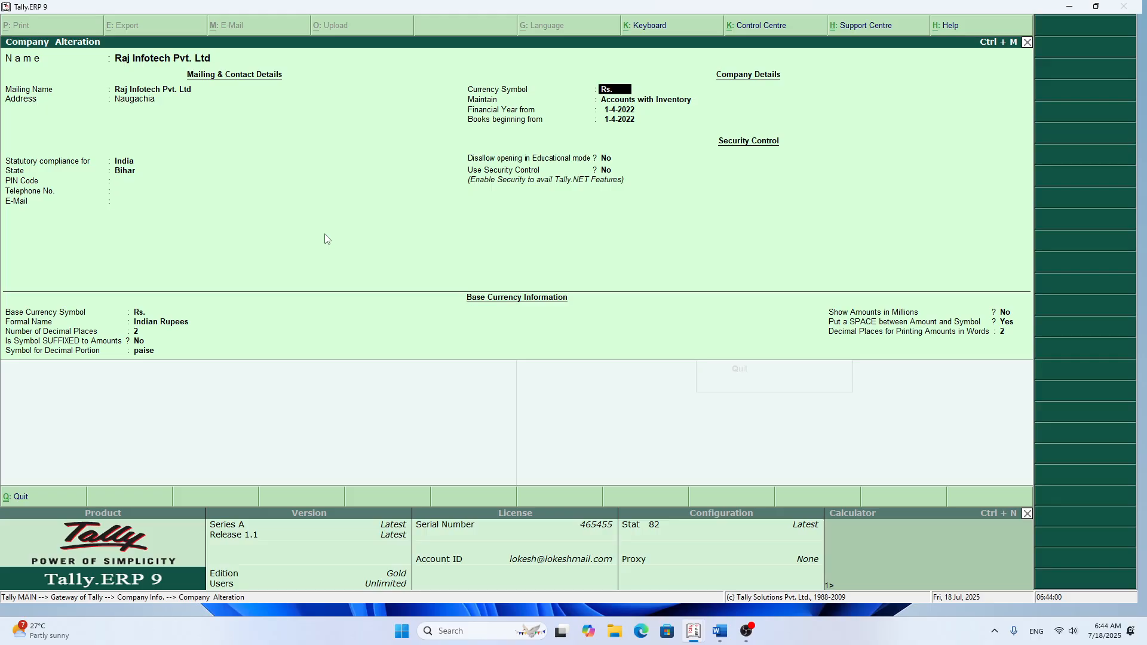
{"action": "key", "text": "Up"}
Step: Accept the company alteration with Accounts Only and return to the Gateway of Tally
{"action": "key", "text": "Return"}
{"action": "key", "text": "Return"}
{"action": "key", "text": "Return"}
{"action": "key", "text": "Return"}
{"action": "key", "text": "Return"}
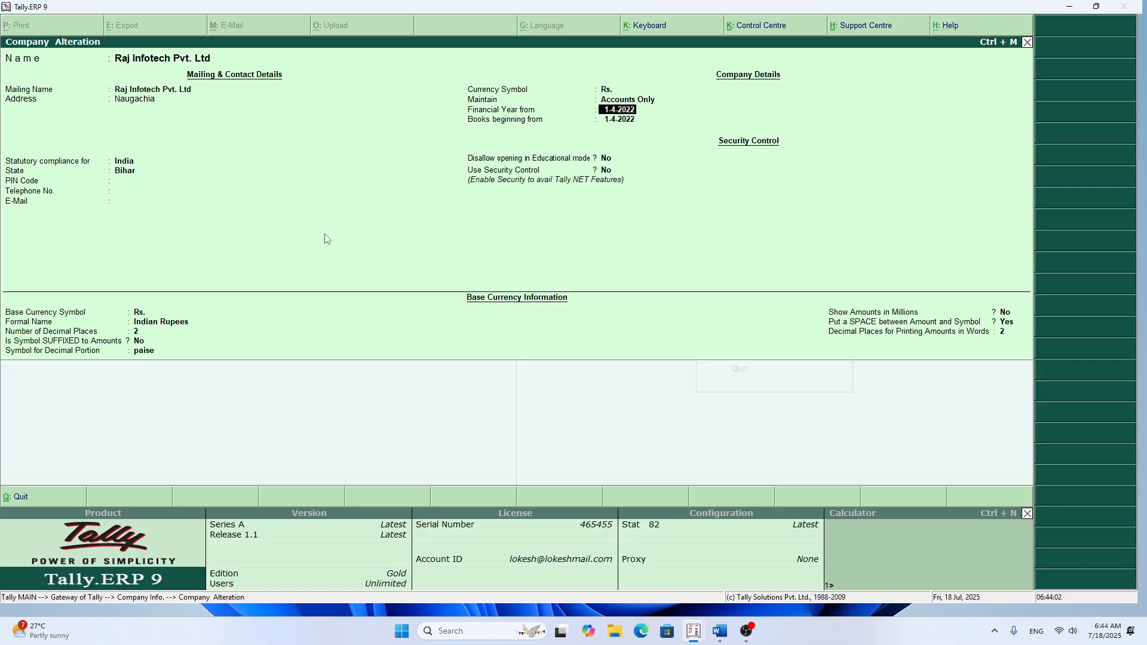
{"action": "key", "text": "Return"}
{"action": "key", "text": "Return"}
{"action": "key", "text": "Return"}
{"action": "key", "text": "Return"}
{"action": "key", "text": "Return"}
{"action": "key", "text": "Return"}
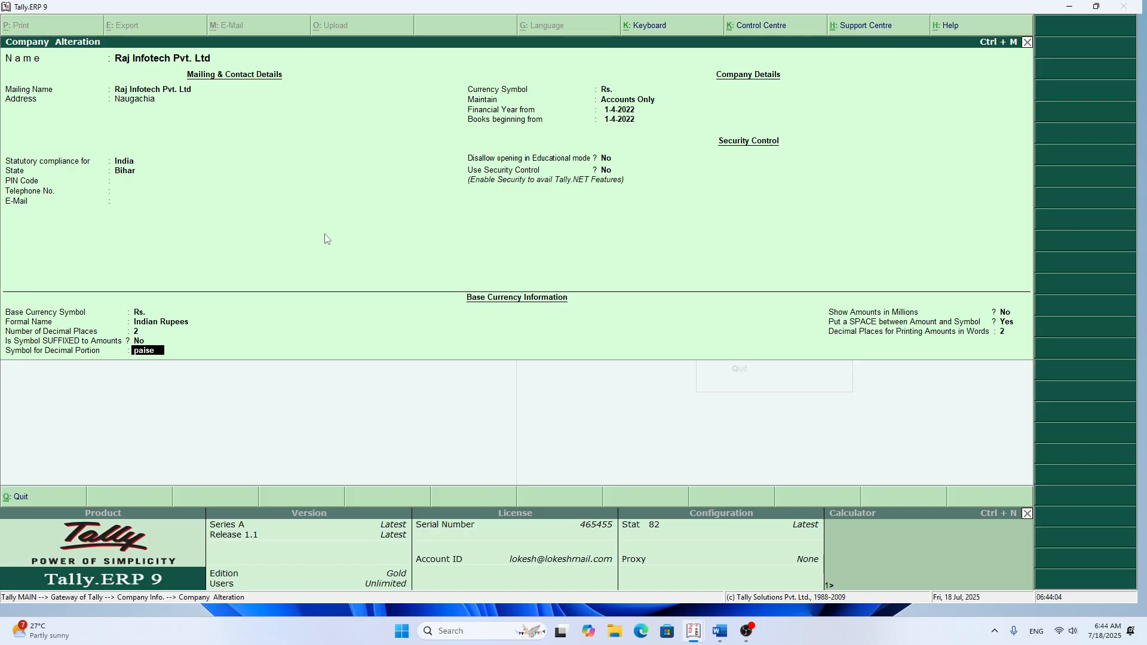
{"action": "key", "text": "Return"}
{"action": "key", "text": "Return"}
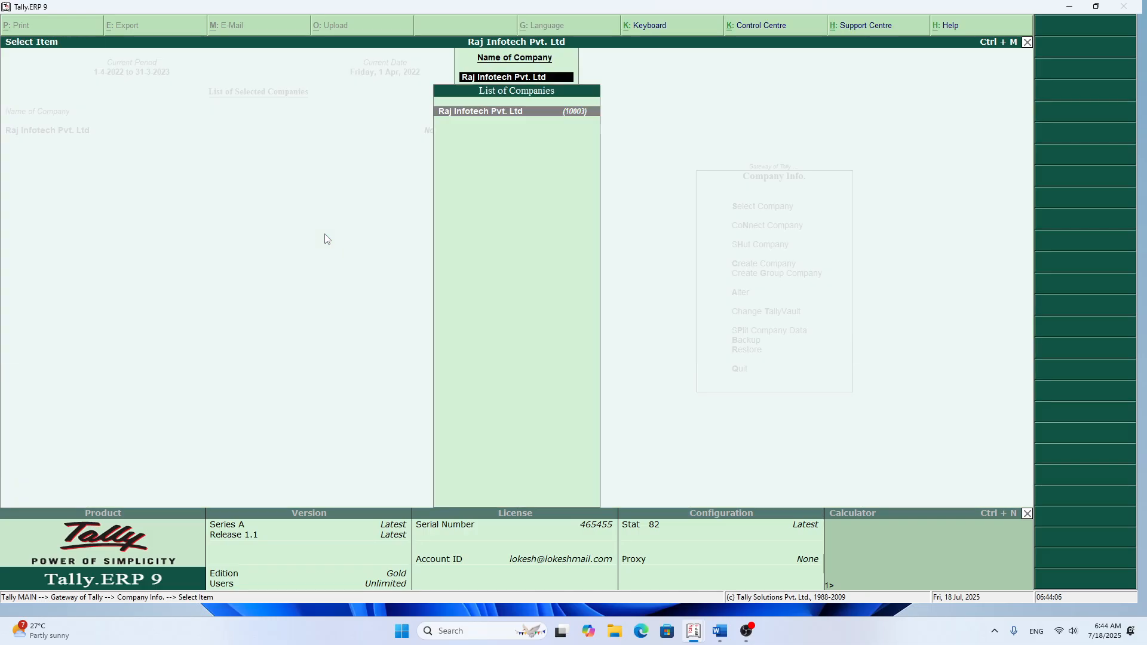
{"action": "key", "text": "Escape"}
{"action": "key", "text": "Escape"}
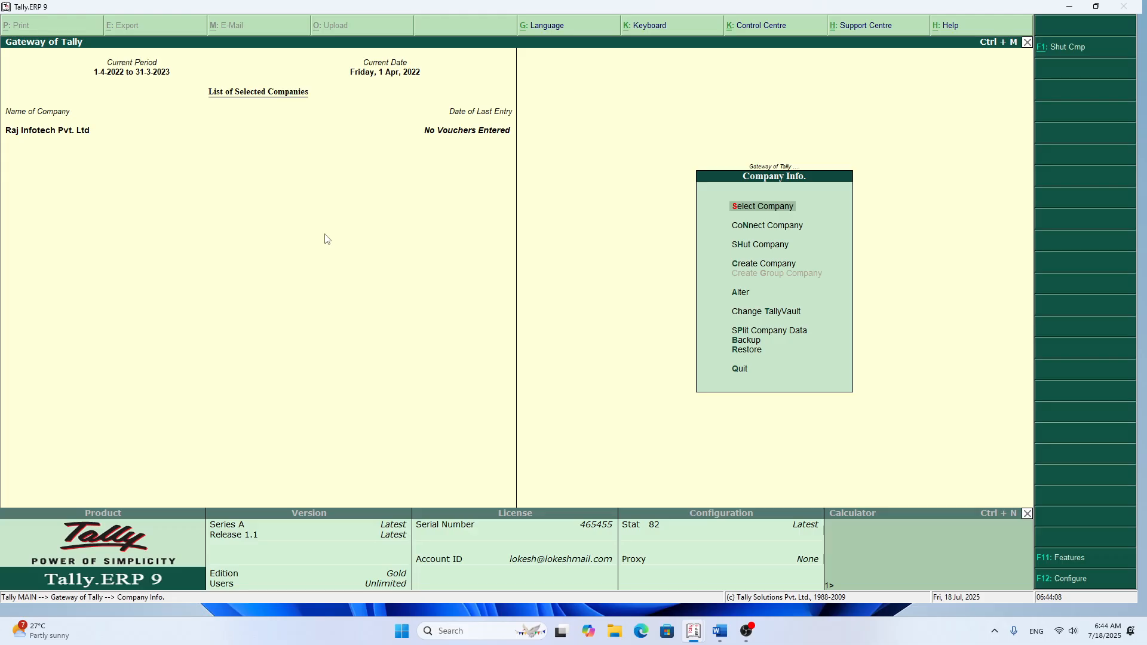
{"action": "key", "text": "Escape"}
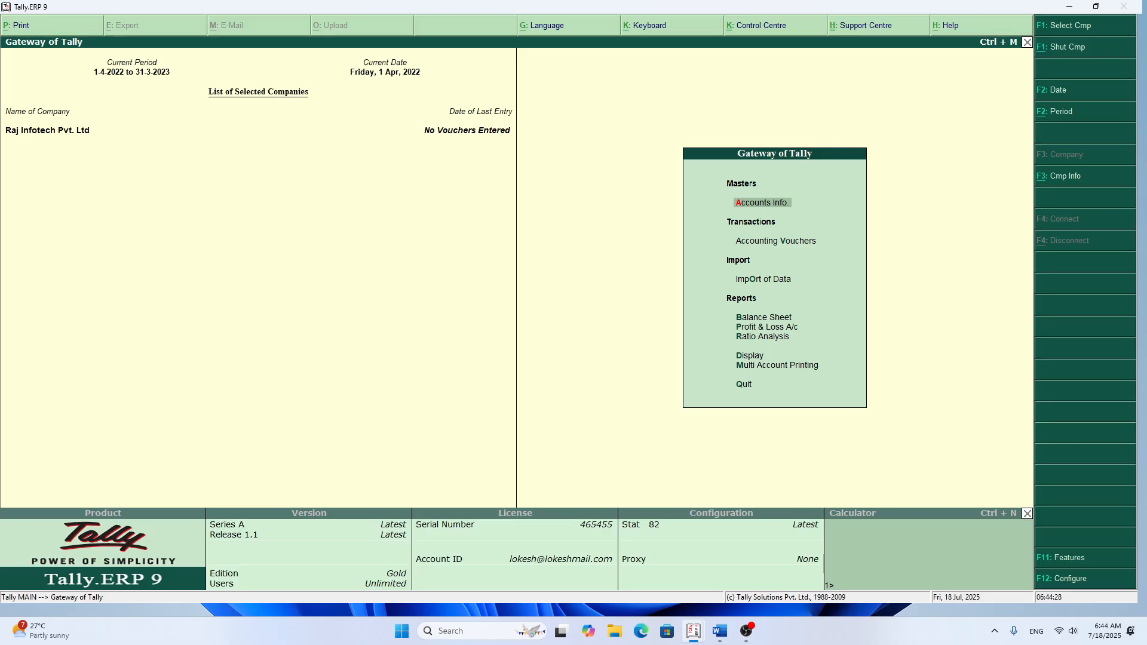
Step: Switch to the Word document and add a row numbered 16 below the Furniture row of the ledger table
{"action": "left_click_drag", "start_coordinate": [0, 36], "coordinate": [492, 123]}
{"action": "double_click", "coordinate": [537, 112]}
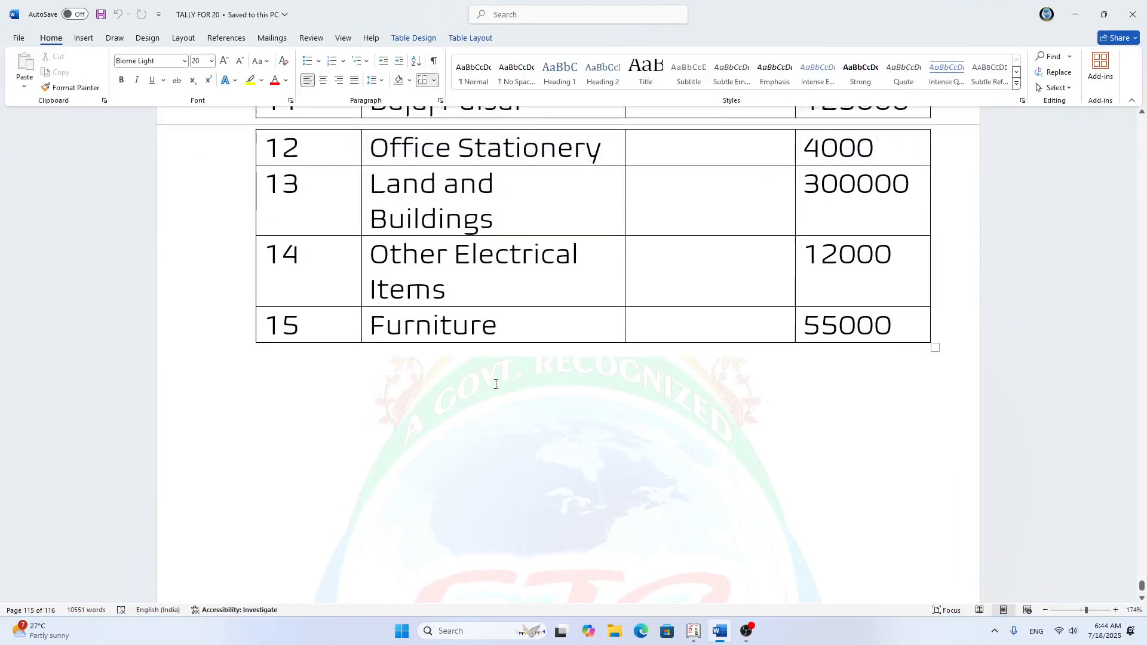
{"action": "left_click", "coordinate": [904, 320]}
{"action": "key", "text": "Tab"}
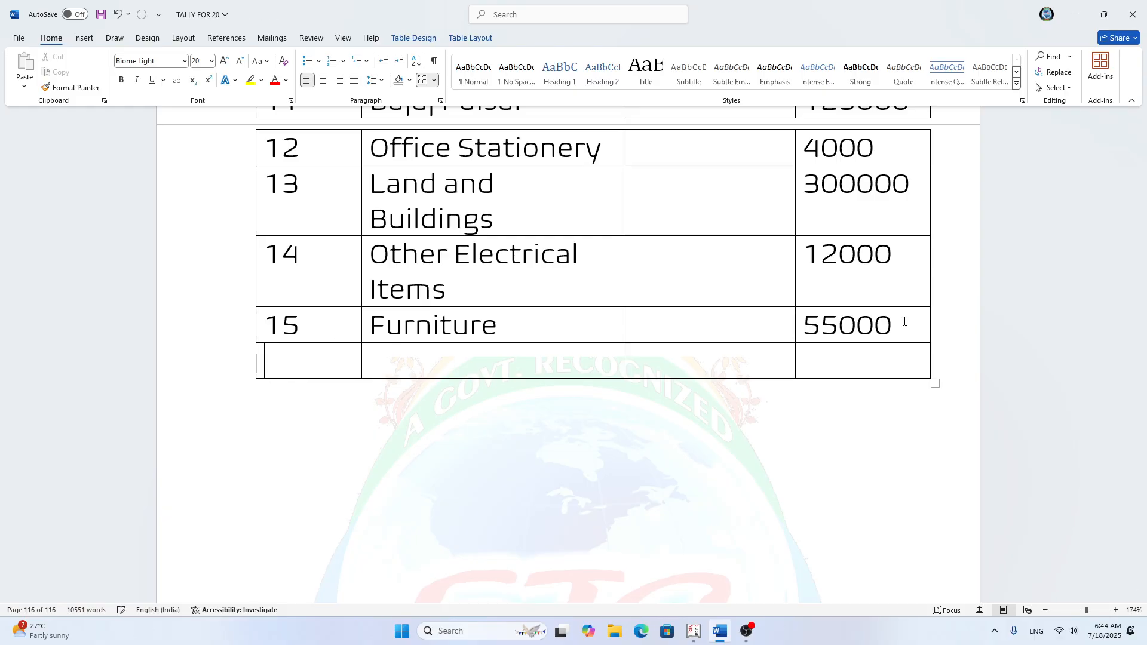
{"action": "type", "text": "16"}
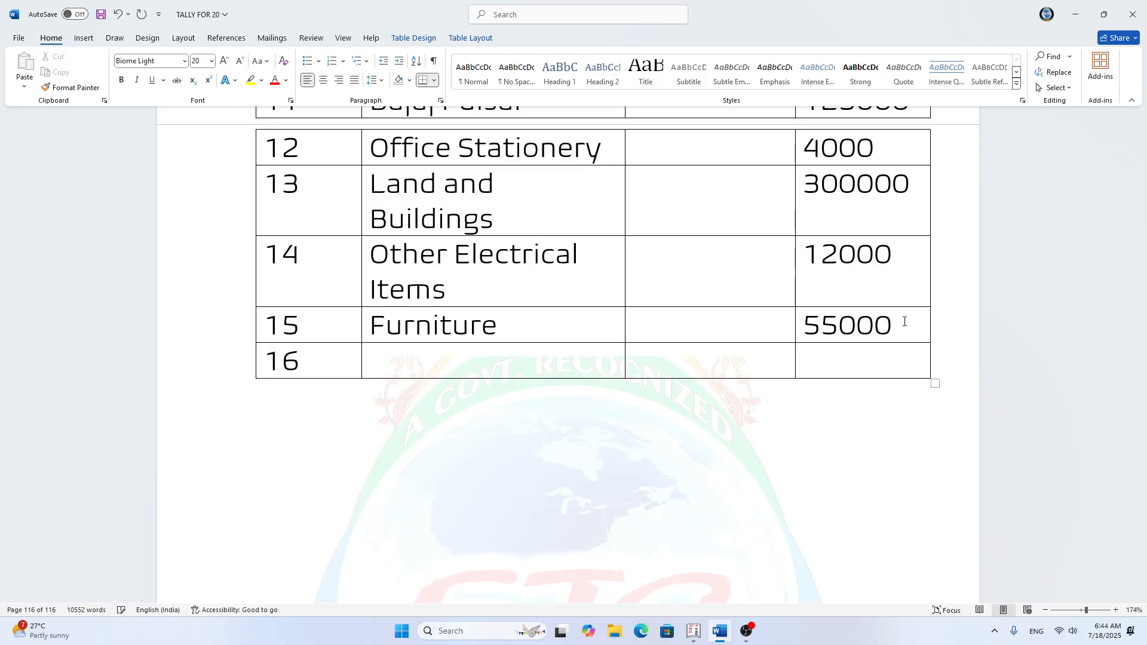
{"action": "type", "text": "Raj Hi"}
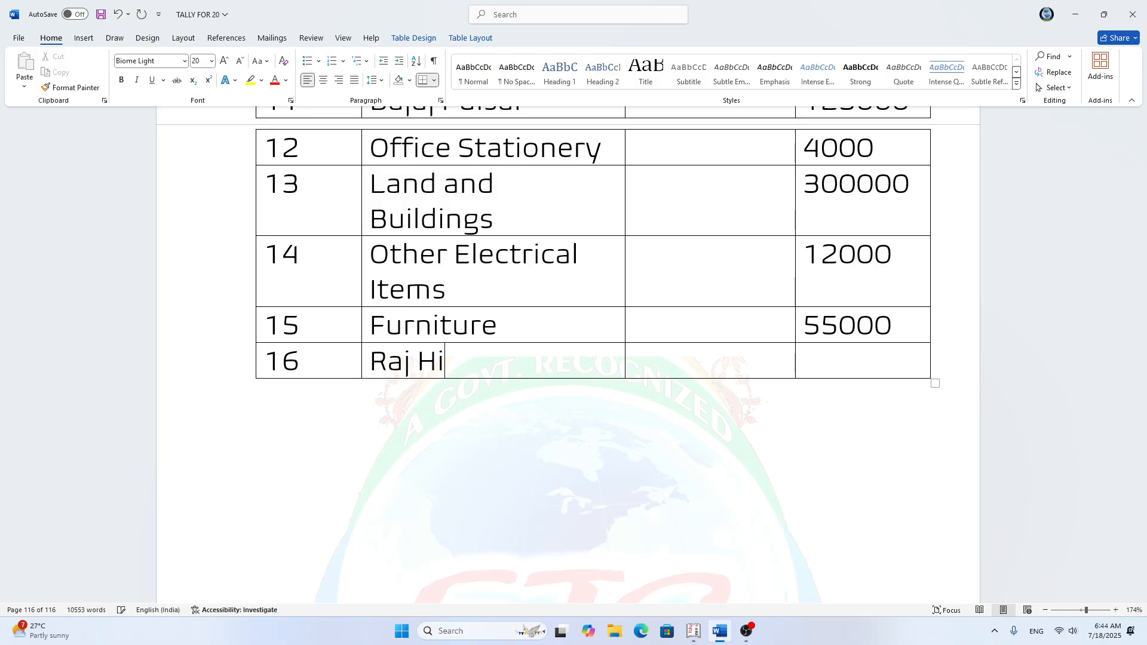
{"action": "type", "text": "res Trhe"}
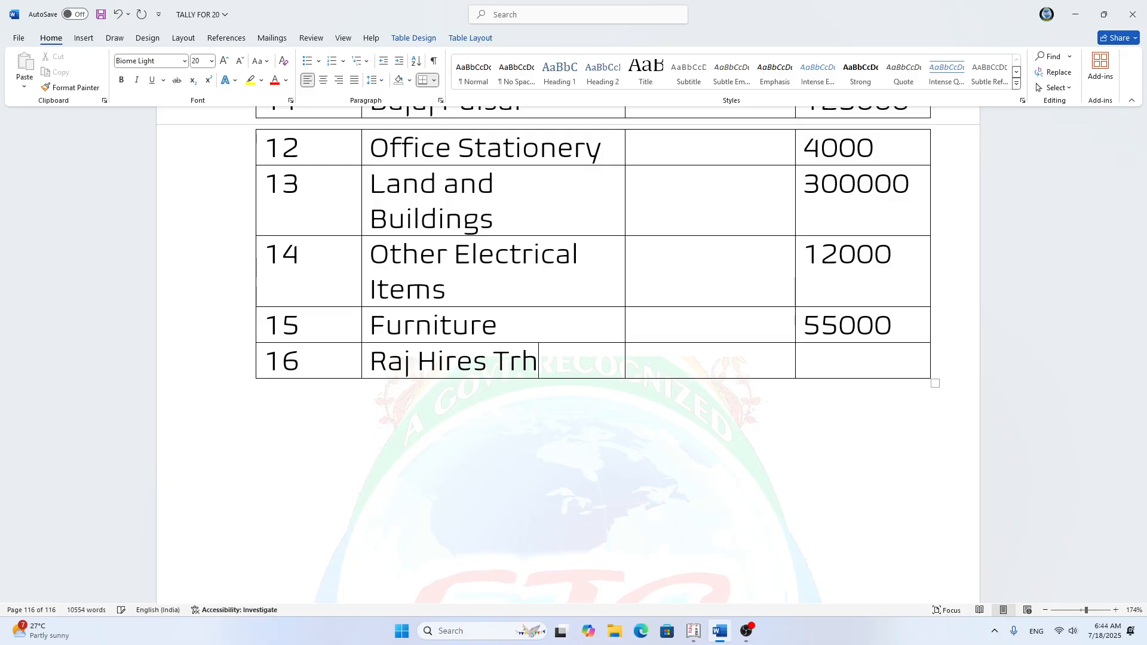
Step: Begin the row 16 description with the owner's first name followed by "Hires Three"
{"action": "key", "text": "BackSpace"}
{"action": "key", "text": "BackSpace"}
{"action": "key", "text": "BackSpace"}
{"action": "type", "text": "hree sta"}
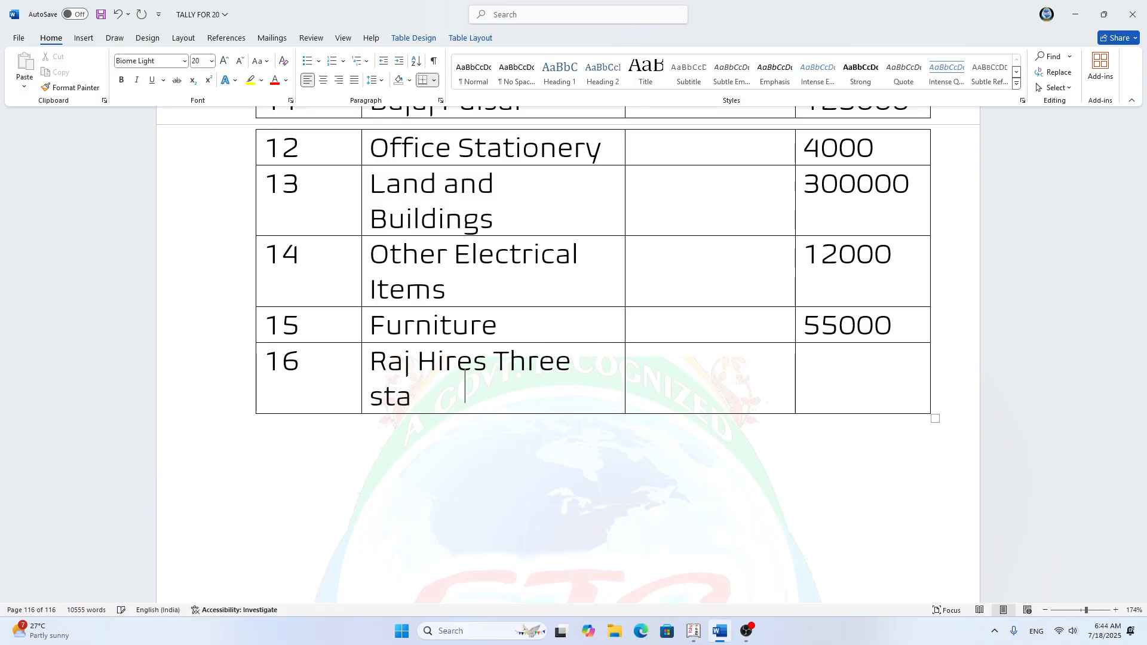
Step: Complete the description in row 16 with the words "Staffs named-"
{"action": "key", "text": "BackSpace"}
{"action": "key", "text": "BackSpace"}
{"action": "key", "text": "BackSpace"}
{"action": "type", "text": "Staf"}
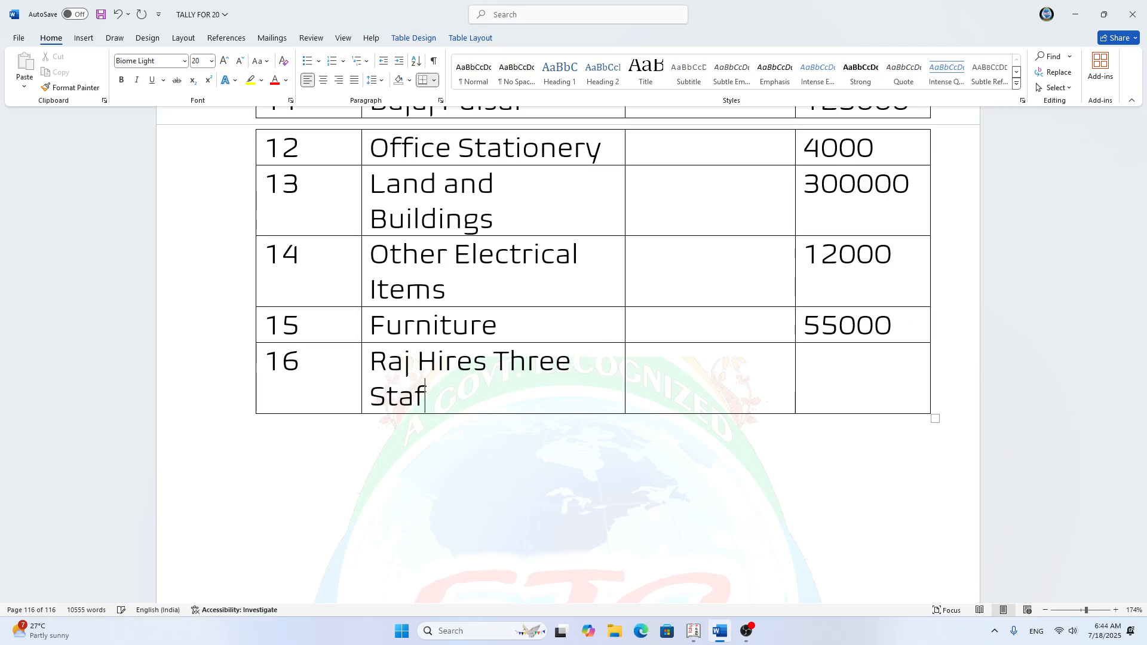
{"action": "type", "text": "fs named"}
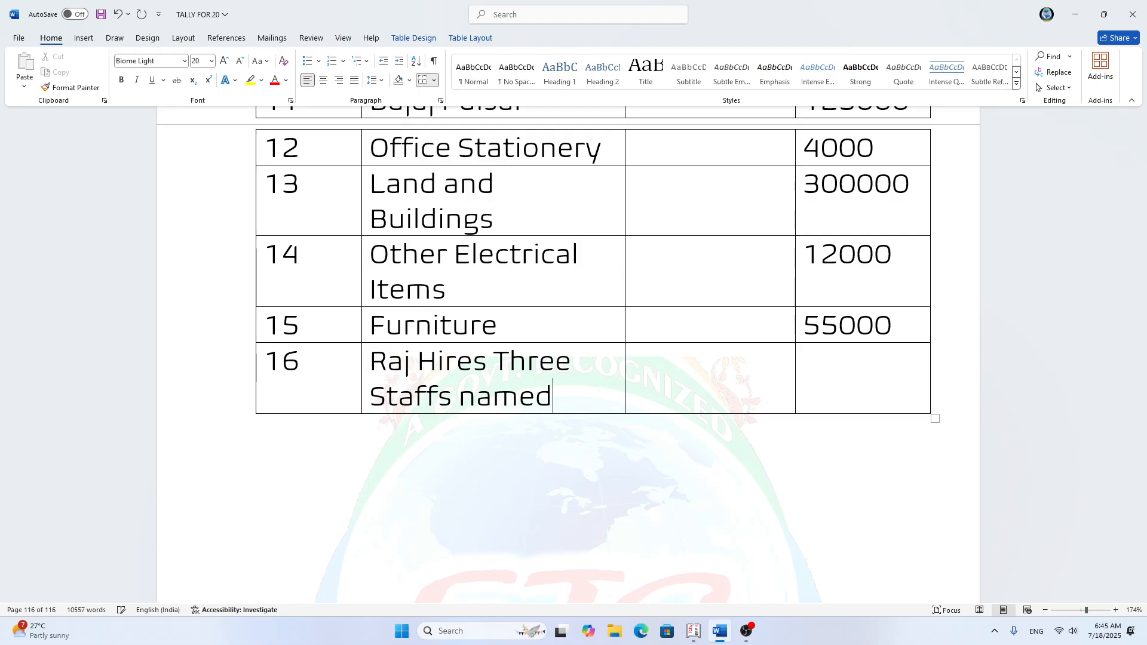
{"action": "key", "text": "Return"}
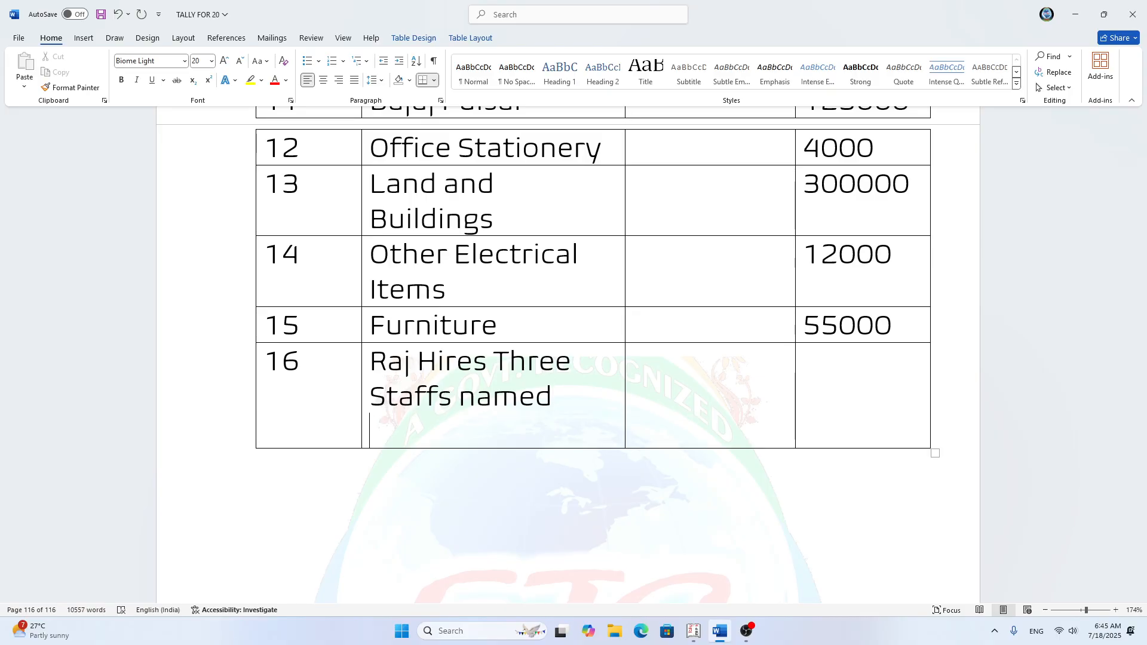
{"action": "key", "text": "BackSpace"}
{"action": "type", "text": "-"}
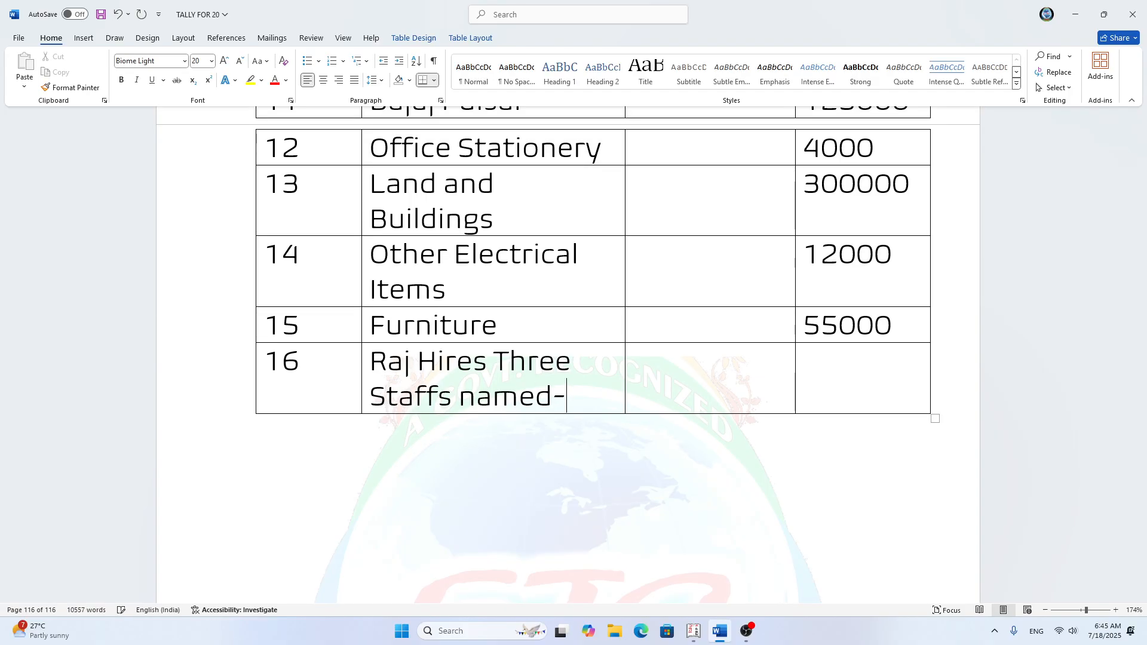
Step: Start a list numbered i. below the row 16 description and change "Hires" to "Hired"
{"action": "key", "text": "Return"}
{"action": "type", "text": "i."}
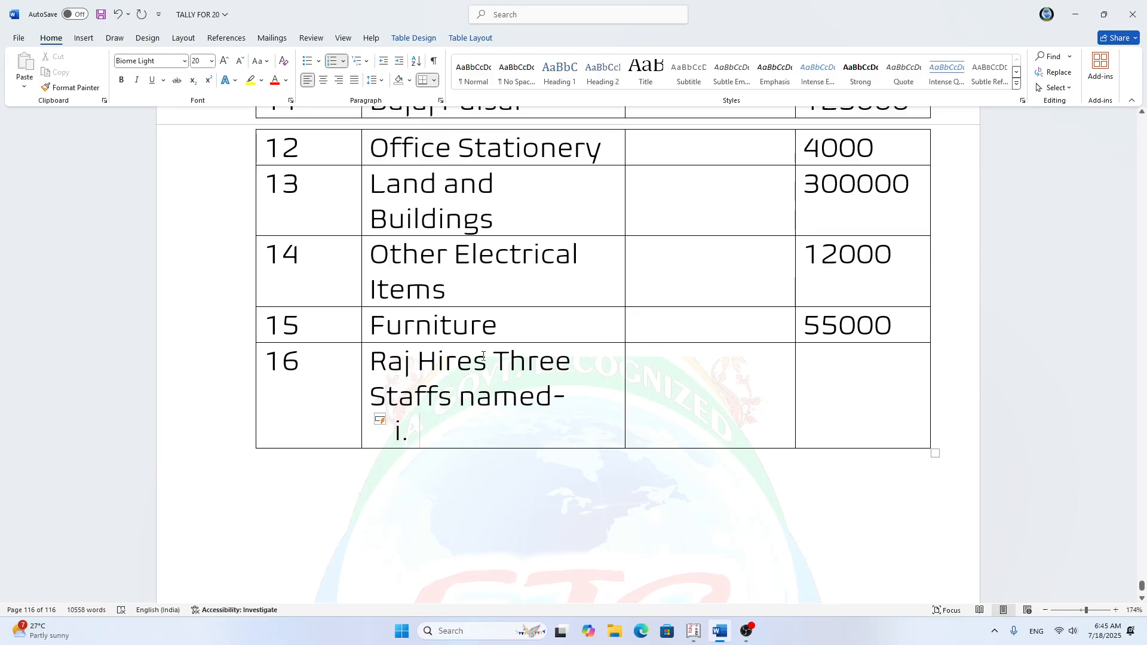
{"action": "left_click", "coordinate": [477, 363]}
{"action": "key", "text": "BackSpace"}
{"action": "type", "text": "d"}
{"action": "key", "text": "Down"}
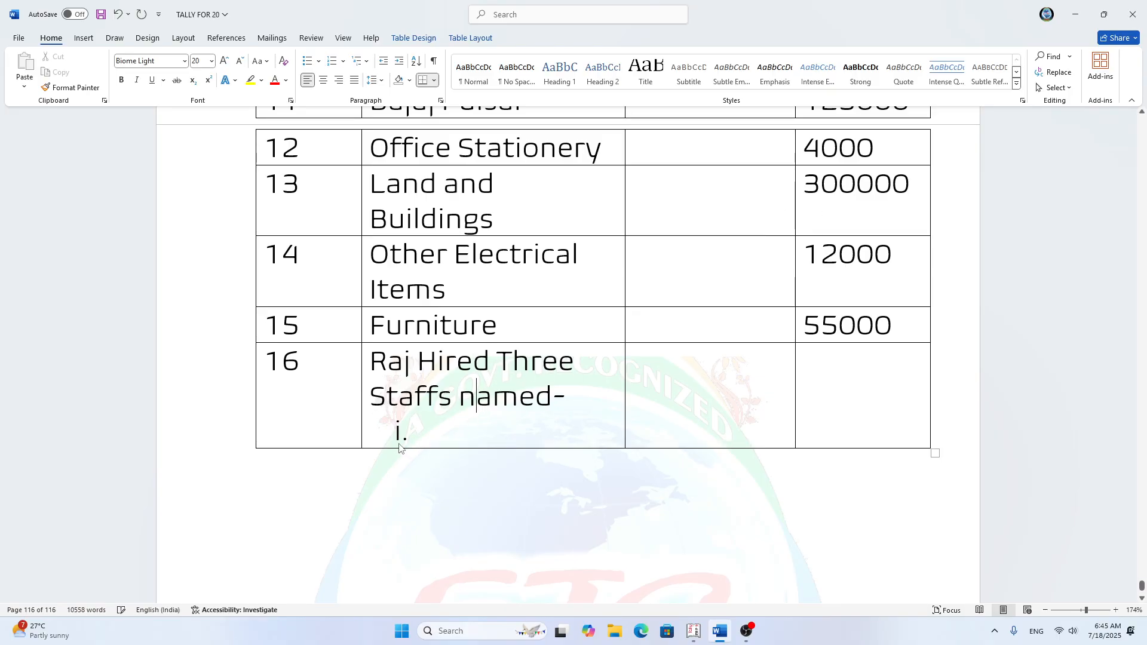
Step: Enter the first staff member's full name as item i and correct the surname with the suggested spelling
{"action": "left_click", "coordinate": [441, 430]}
{"action": "type", "text": "Raghav"}
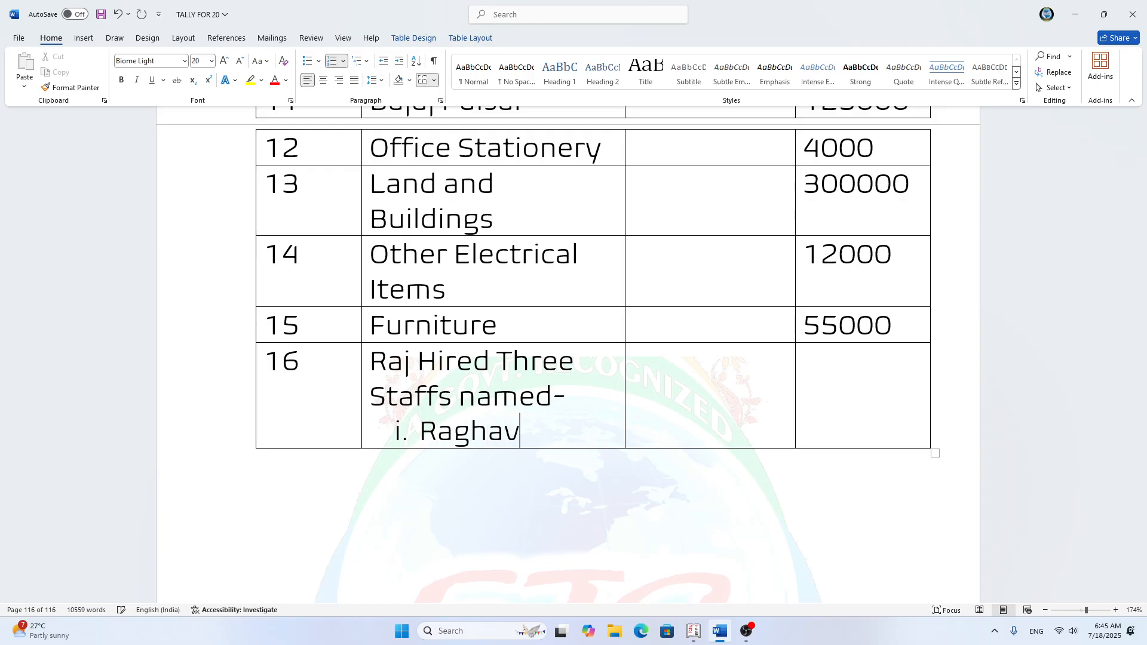
{"action": "type", "text": " Sexe"}
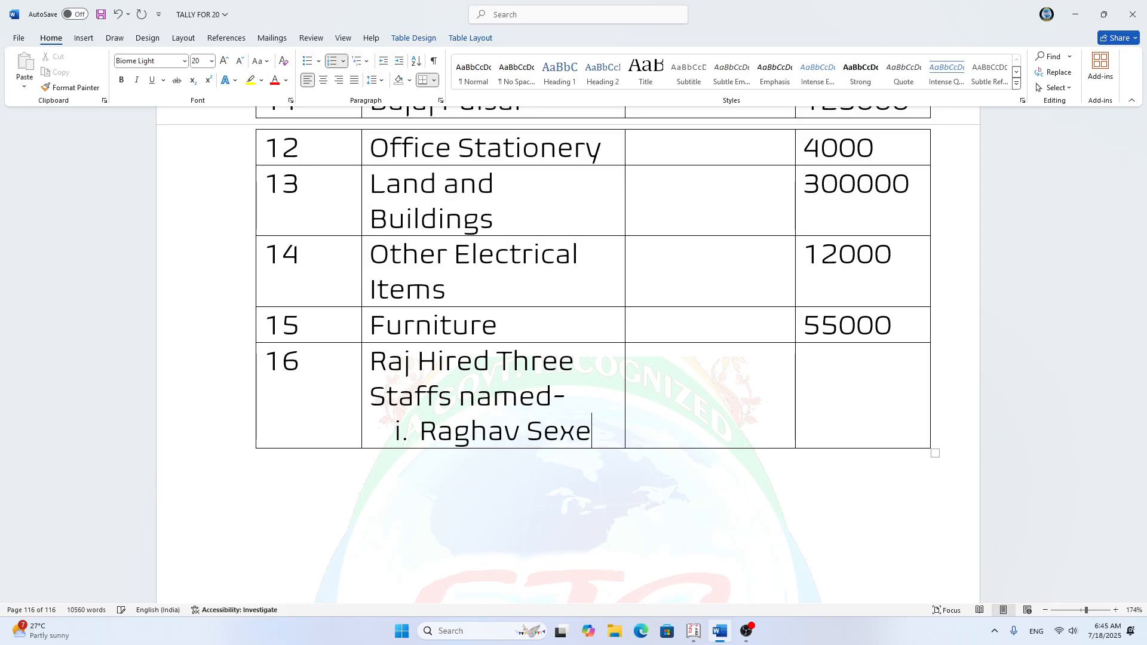
{"action": "type", "text": "na"}
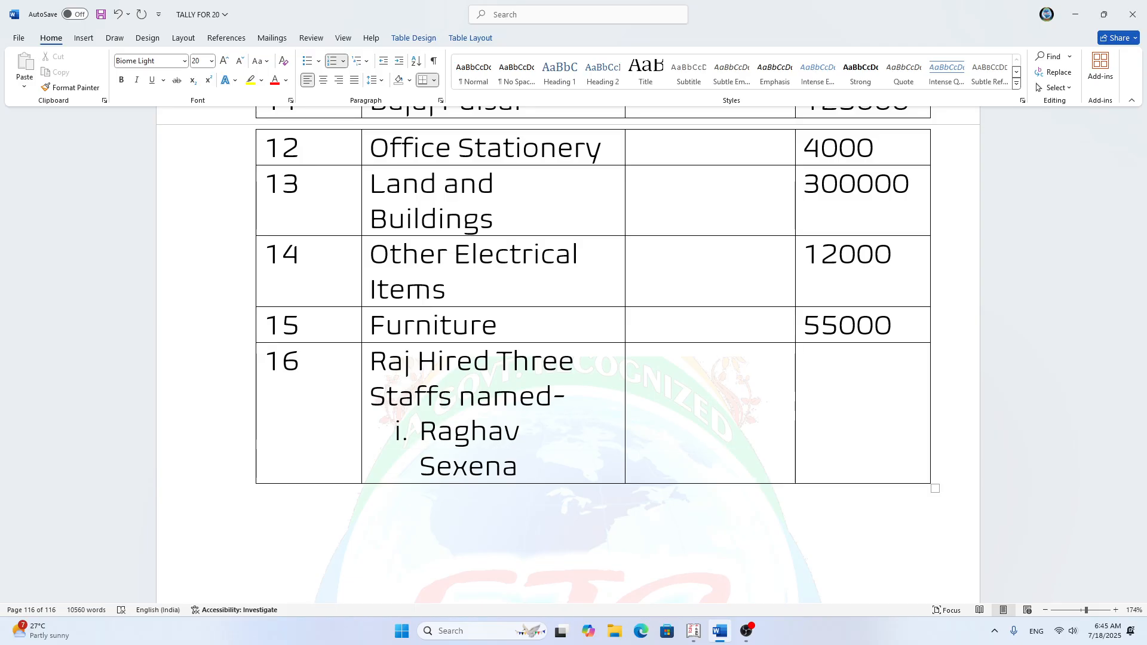
{"action": "type", "text": " -"}
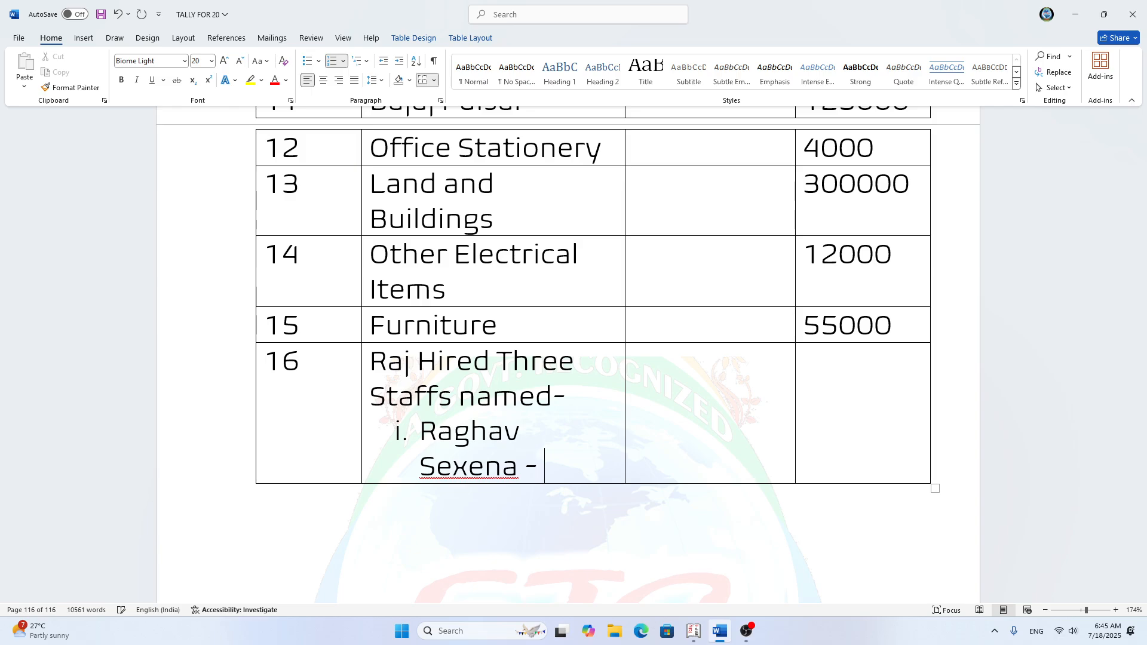
{"action": "right_click", "coordinate": [452, 465]}
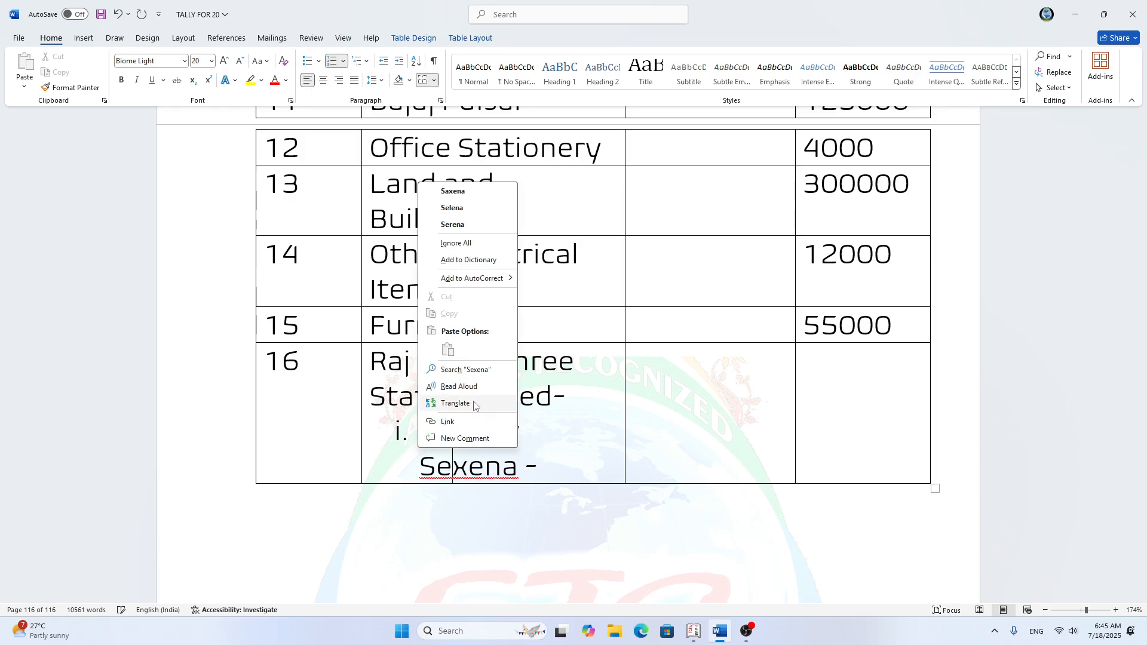
{"action": "left_click", "coordinate": [453, 191]}
{"action": "left_click", "coordinate": [549, 471]}
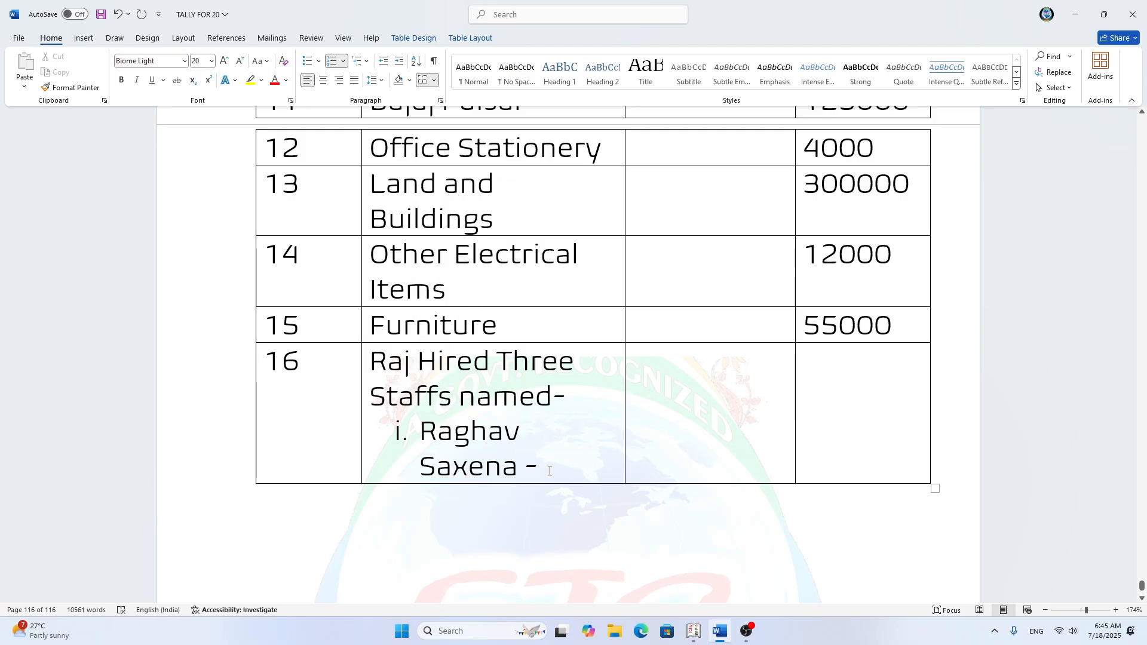
Step: Add the role "(Manager)" and the salary 25000 after the first staff member's name
{"action": "type", "text": "25"}
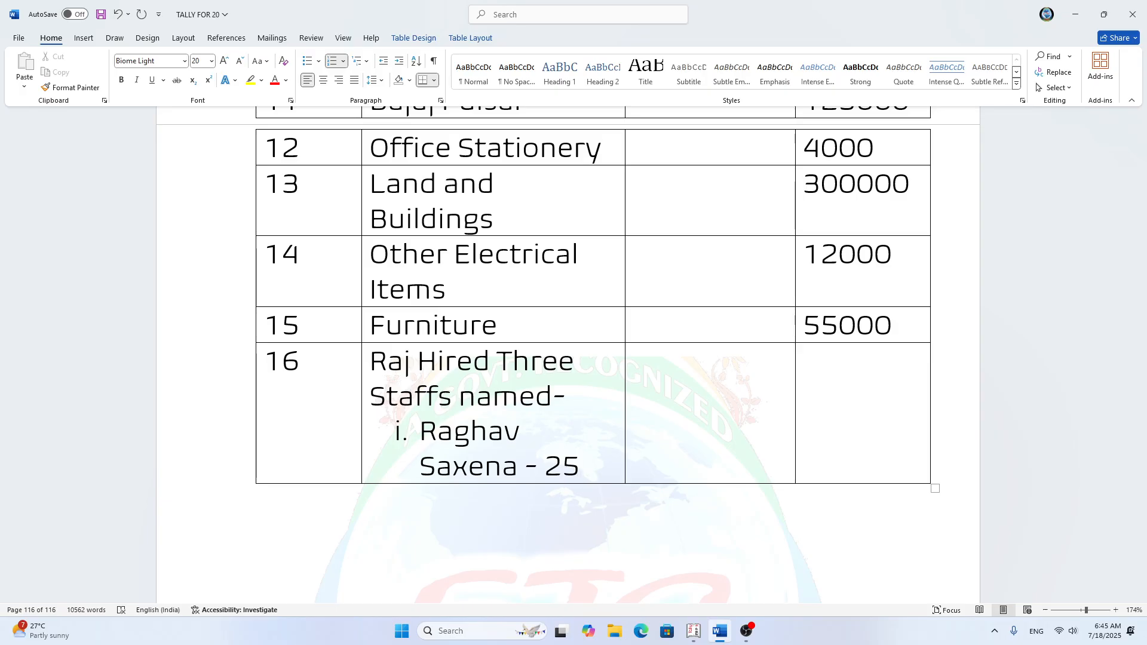
{"action": "key", "text": "BackSpace"}
{"action": "key", "text": "BackSpace"}
{"action": "key", "text": "BackSpace"}
{"action": "key", "text": "BackSpace"}
{"action": "type", "text": "(Ma"}
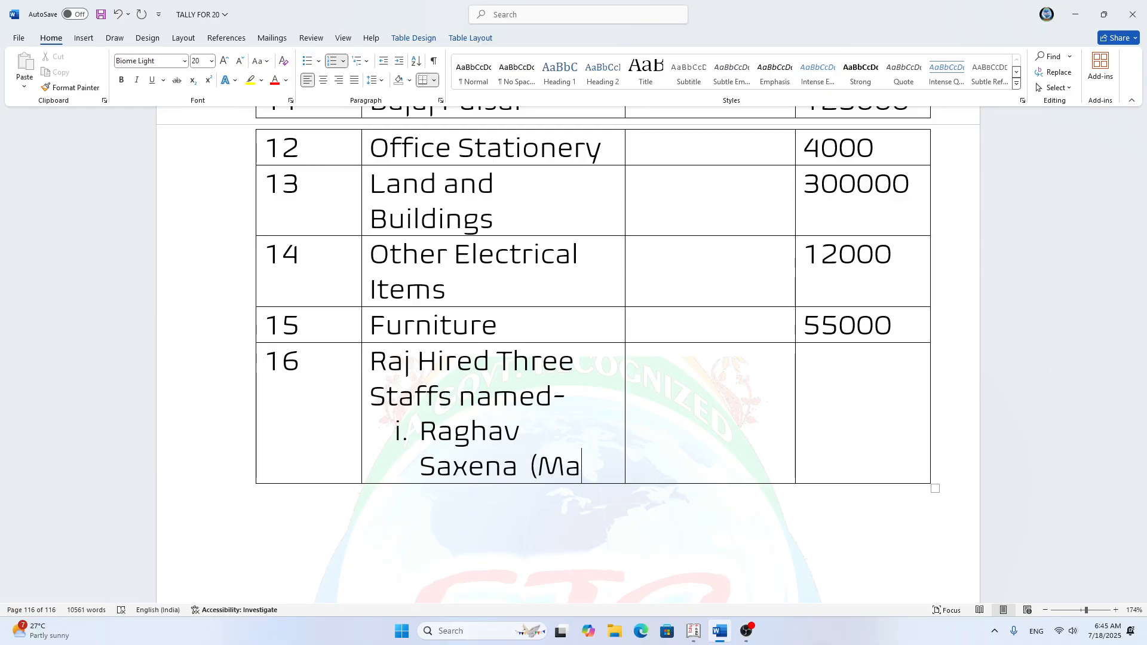
{"action": "type", "text": "nager"}
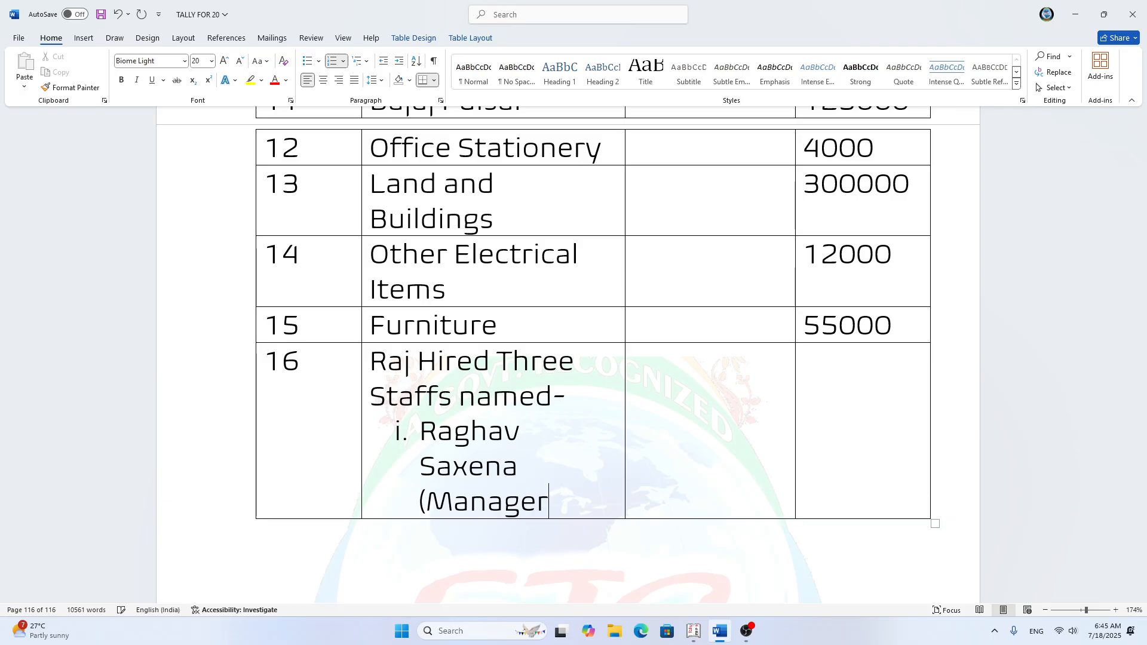
{"action": "type", "text": ") - 2500"}
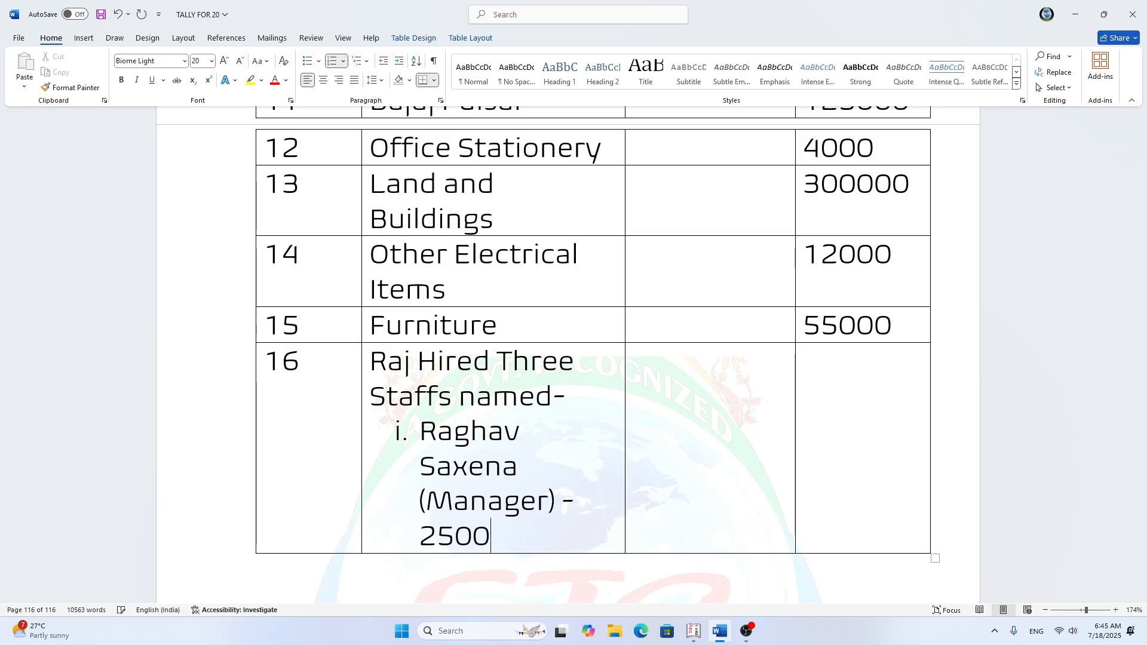
{"action": "type", "text": "0"}
Step: Start a second line in the staff list and replace its automatic numbering with a plain "ii."
{"action": "key", "text": "Return"}
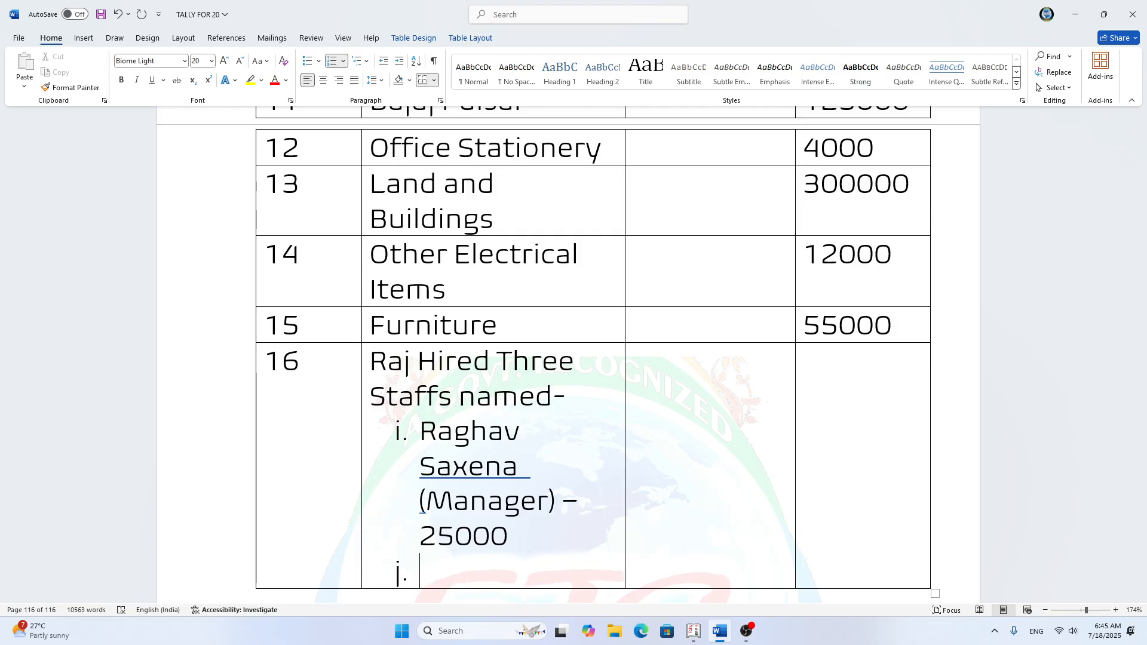
{"action": "type", "text": "ii"}
{"action": "key", "text": "BackSpace"}
{"action": "key", "text": "BackSpace"}
{"action": "key", "text": "BackSpace"}
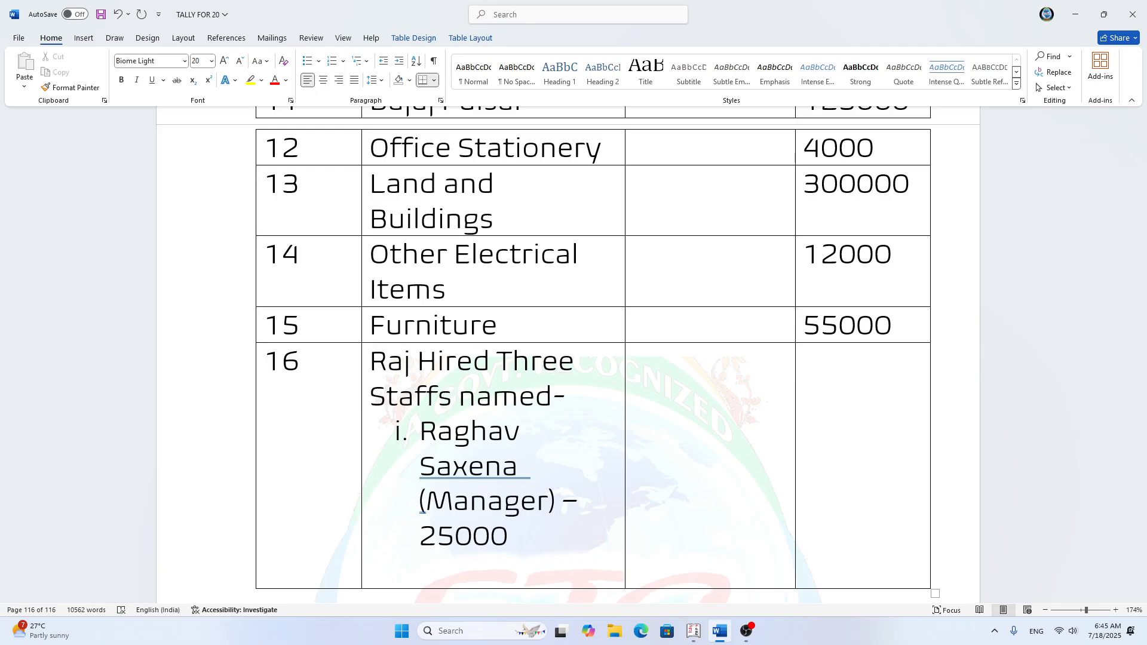
{"action": "type", "text": "ii."}
{"action": "key", "text": "BackSpace"}
{"action": "key", "text": "BackSpace"}
{"action": "key", "text": "BackSpace"}
{"action": "key", "text": "BackSpace"}
{"action": "key", "text": "BackSpace"}
{"action": "key", "text": "BackSpace"}
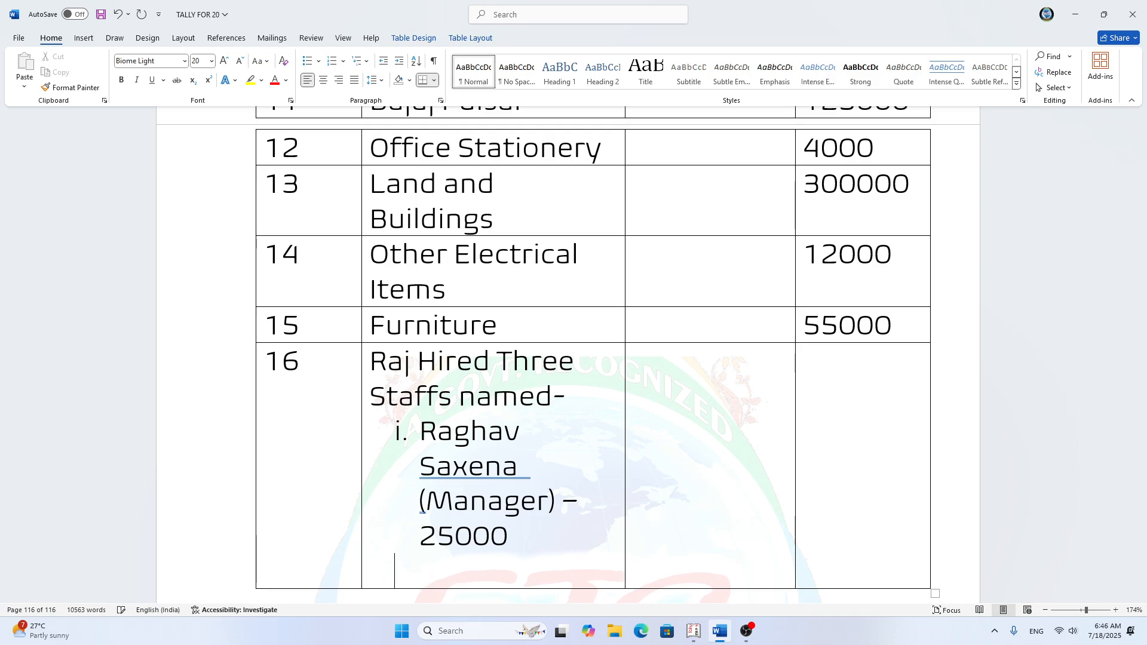
{"action": "type", "text": "ii. Such"}
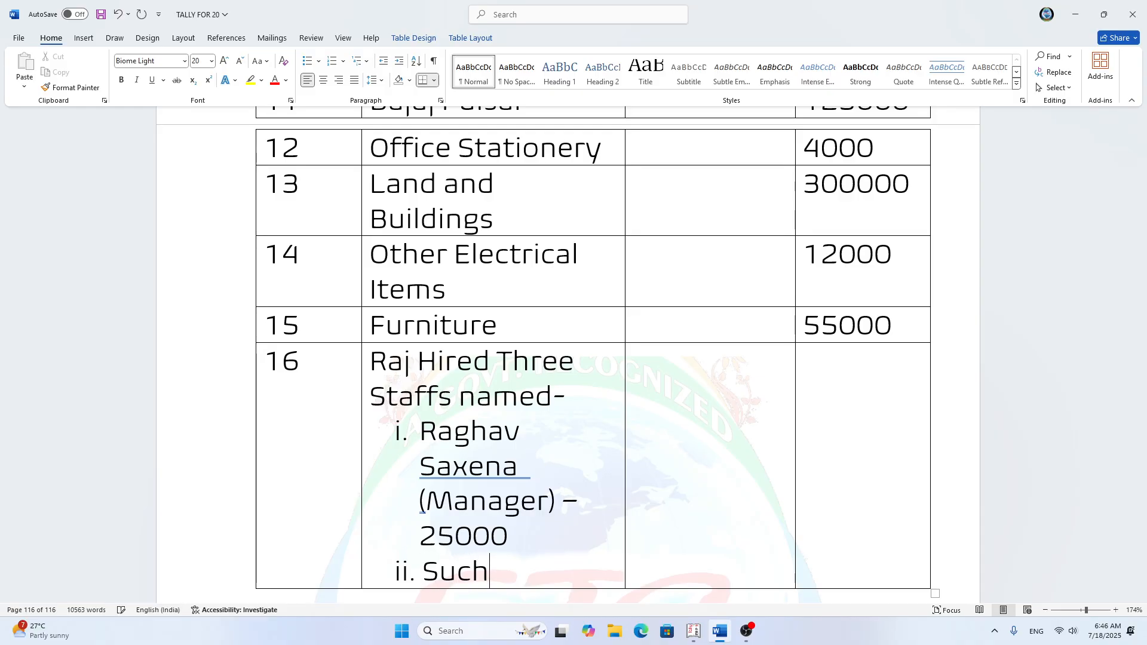
{"action": "type", "text": "itra ("}
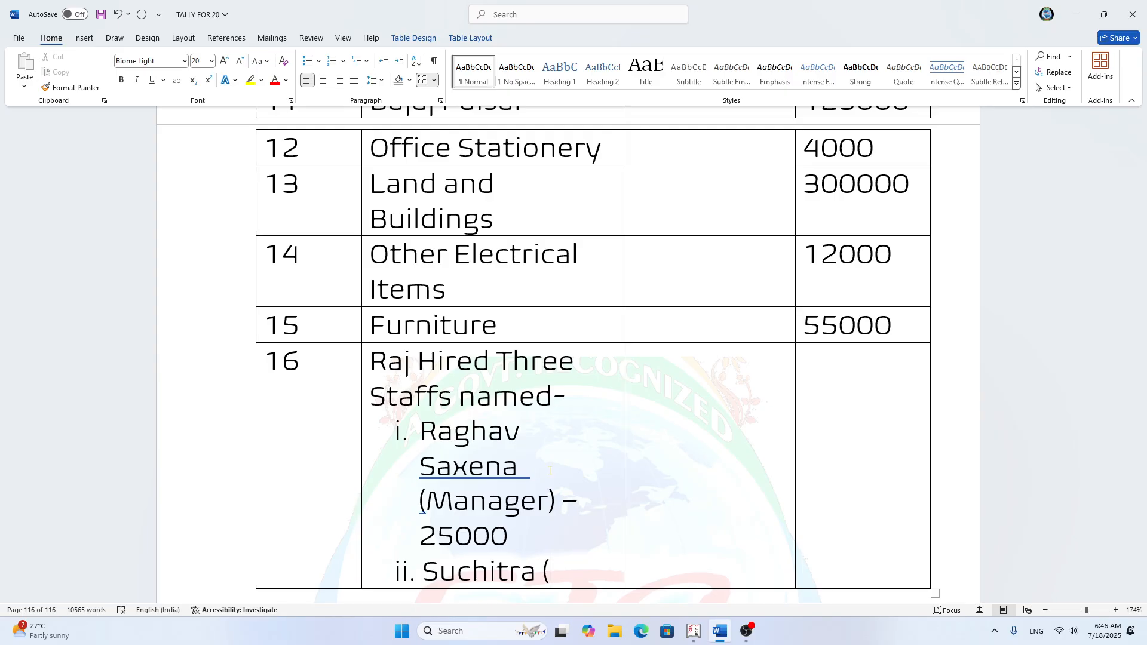
{"action": "type", "text": "Ass."}
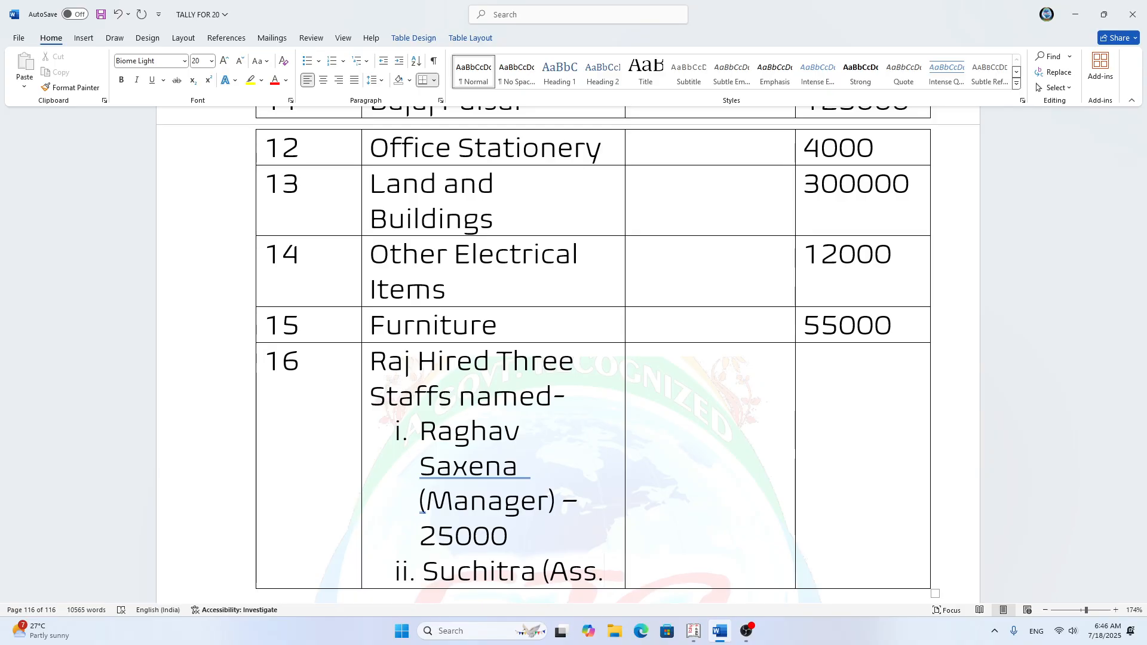
{"action": "type", "text": " C"}
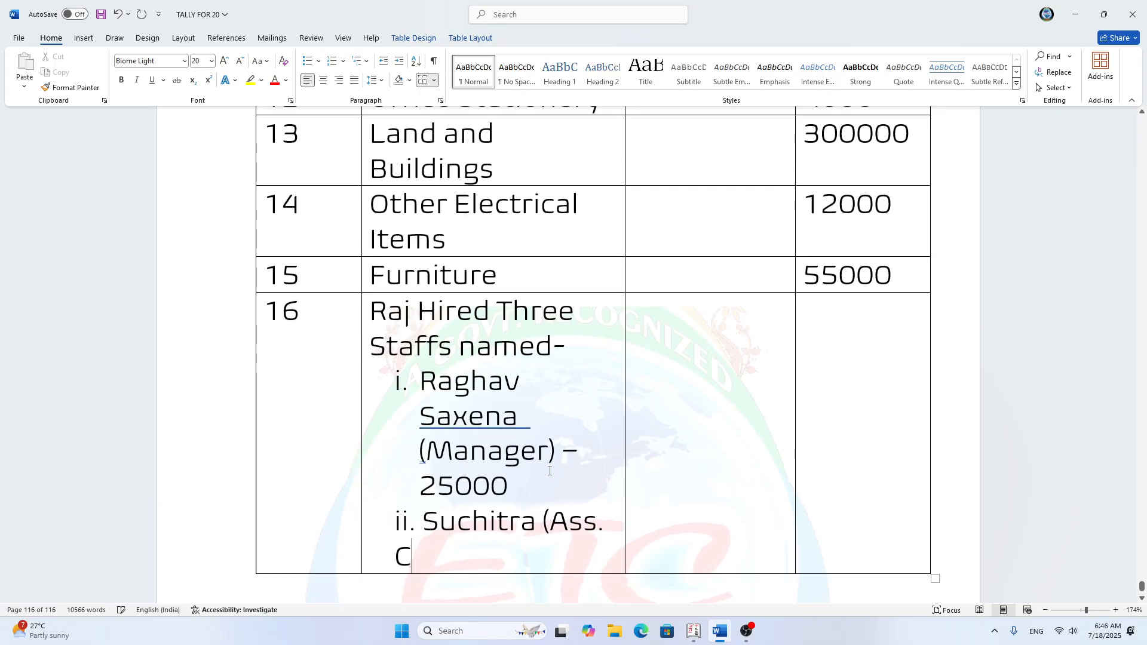
{"action": "type", "text": "lerk"}
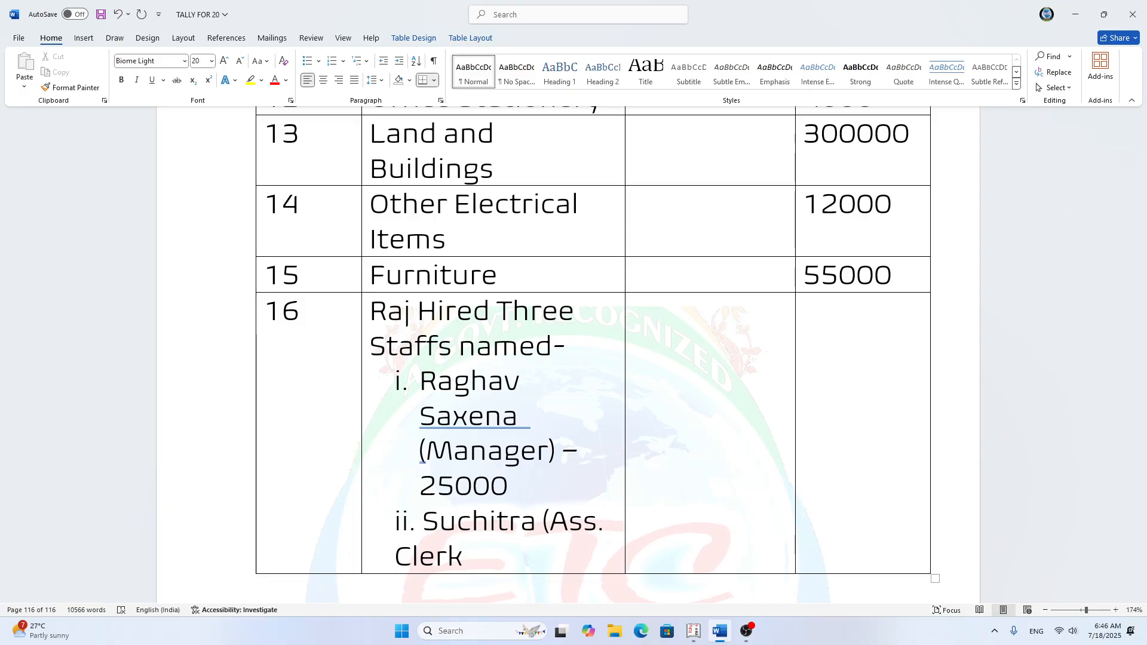
{"action": "type", "text": ") - 1900"}
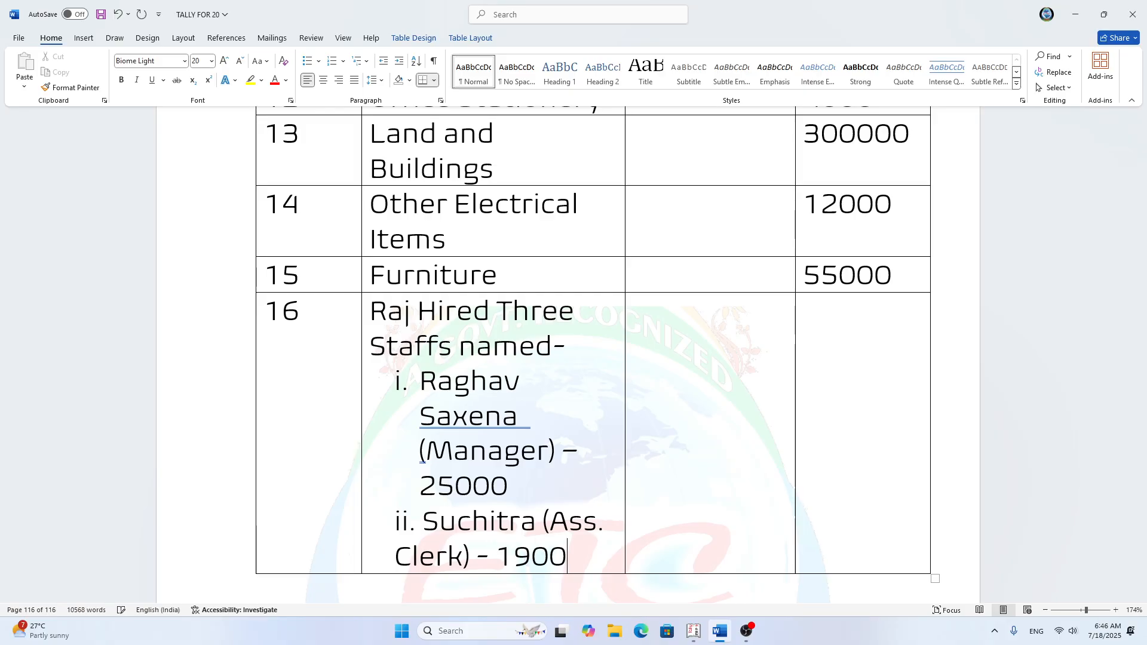
{"action": "type", "text": "0"}
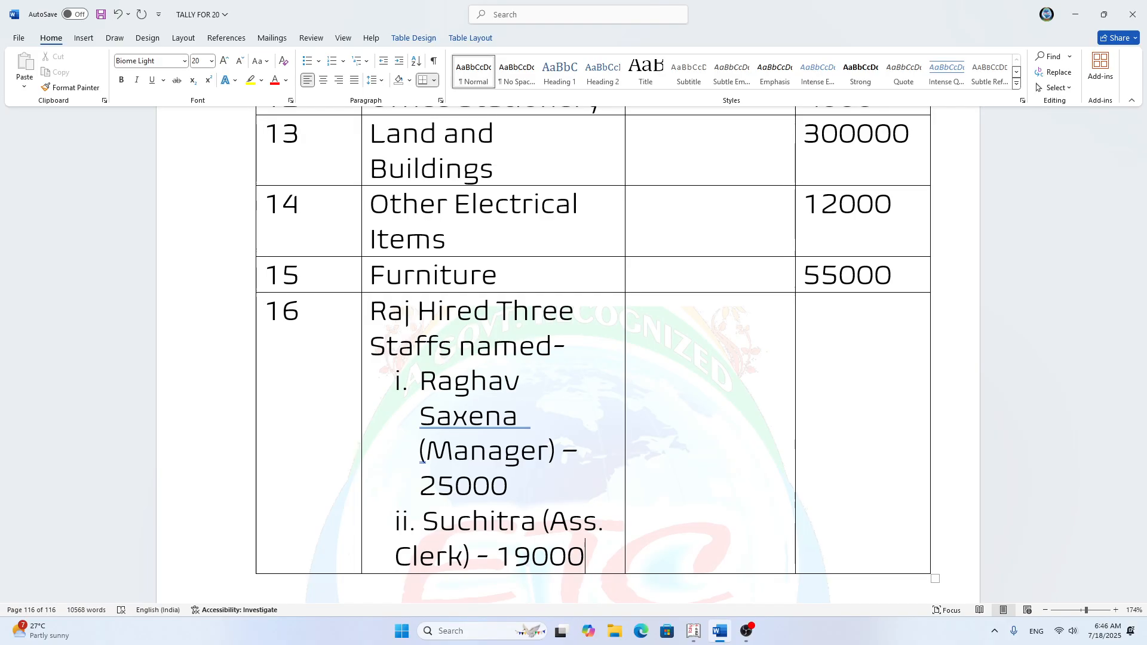
Step: Start item iii. in the row 16 staff list and enter the third staff member's name
{"action": "key", "text": "Return"}
{"action": "type", "text": "ii."}
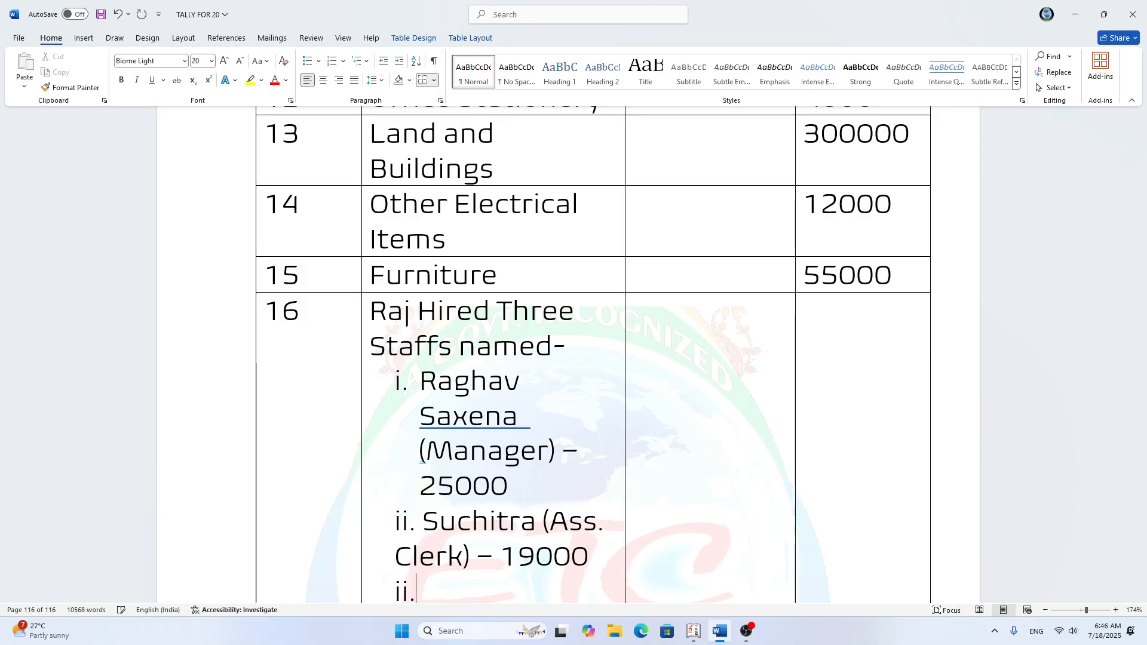
{"action": "key", "text": "BackSpace"}
{"action": "type", "text": "i. G"}
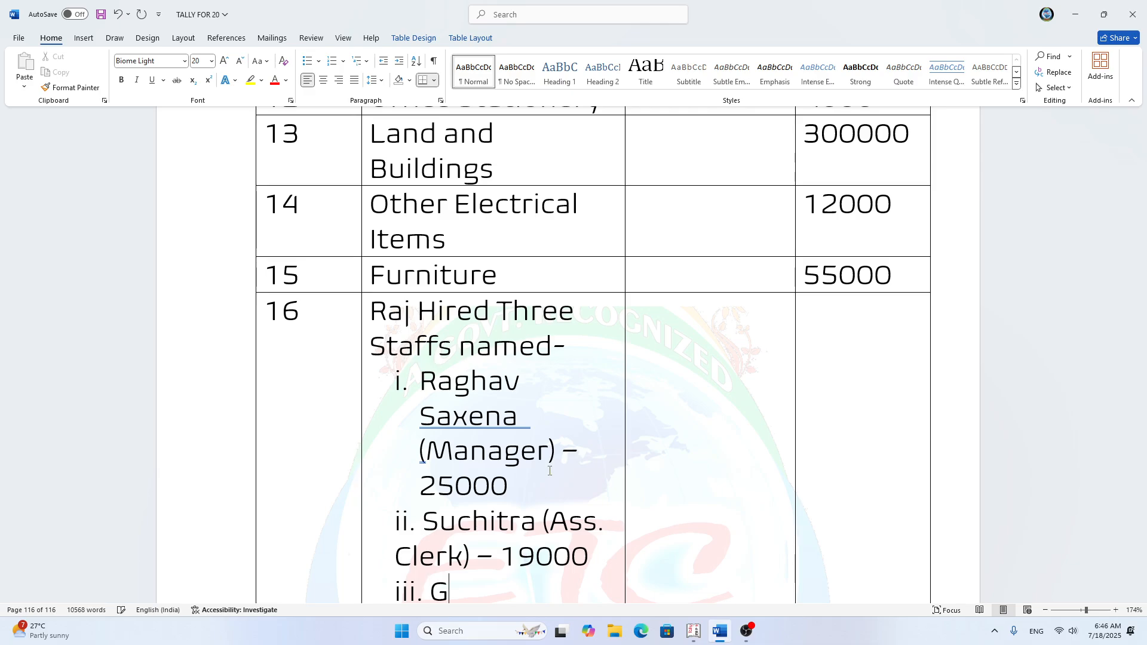
{"action": "type", "text": "anesh ("}
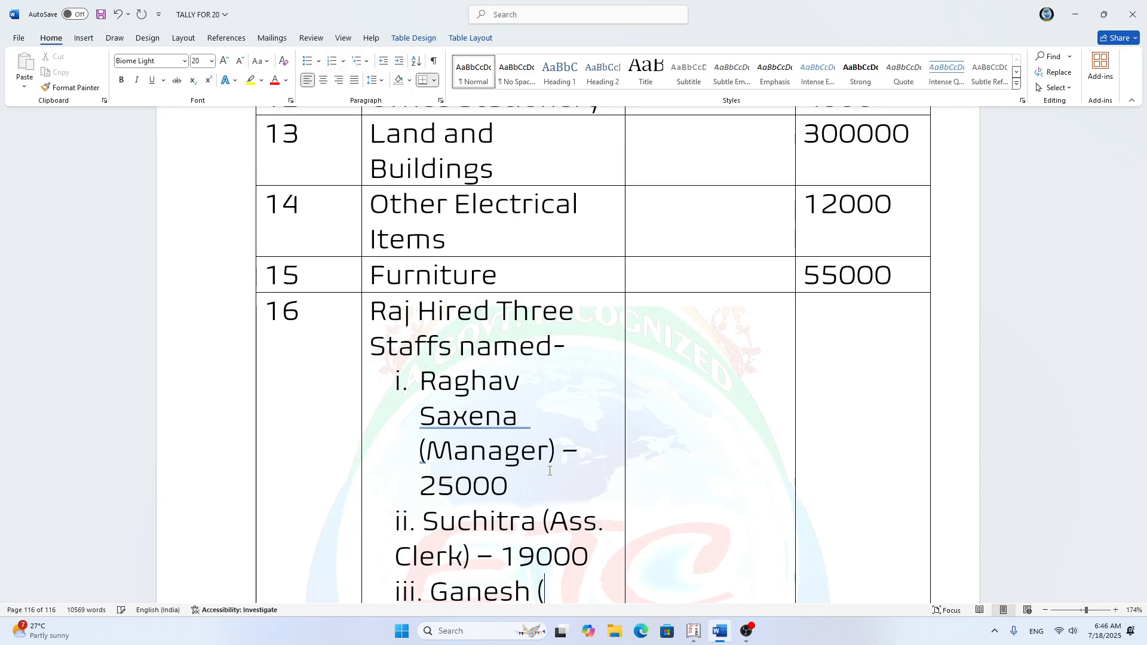
{"action": "type", "text": "Office Att"}
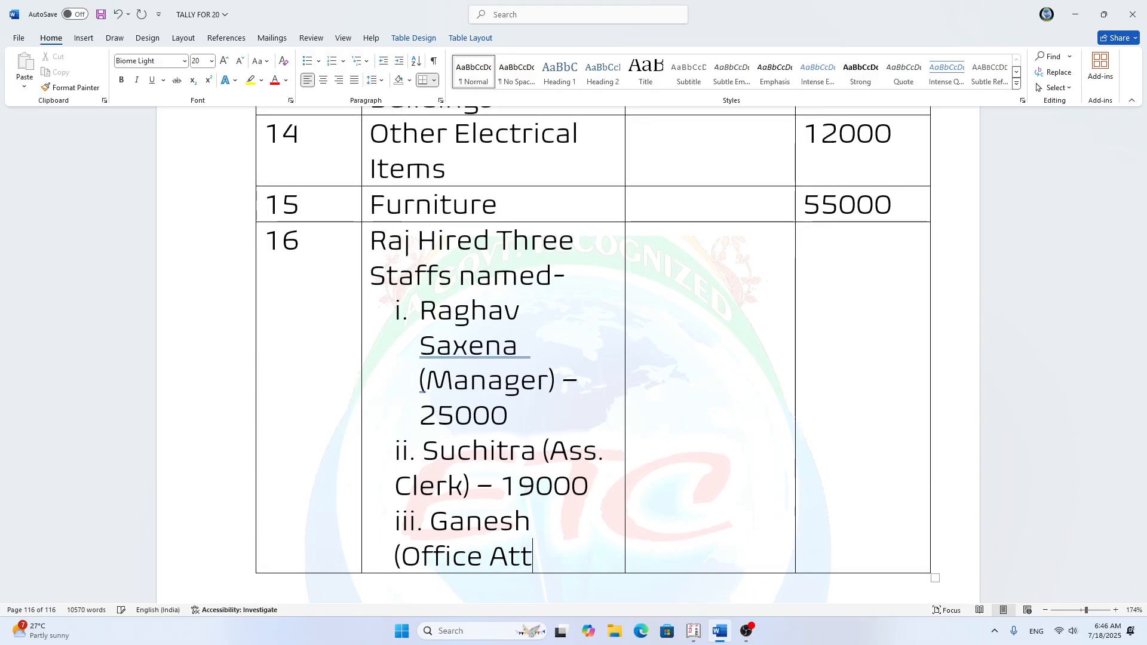
{"action": "type", "text": "enden"}
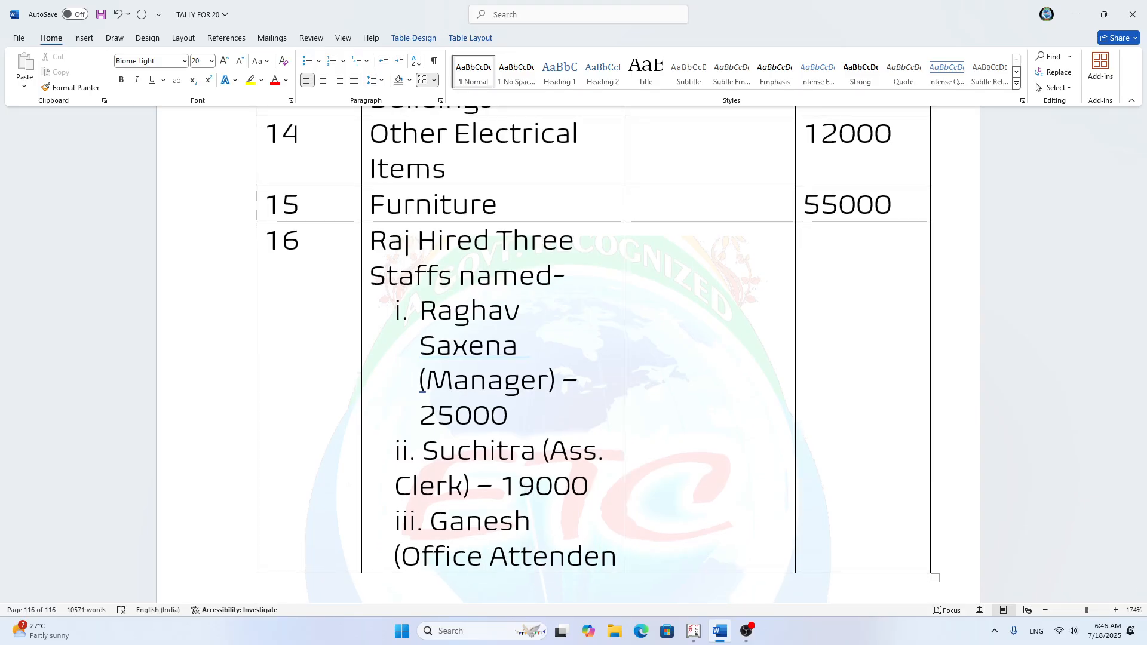
{"action": "type", "text": "t)"}
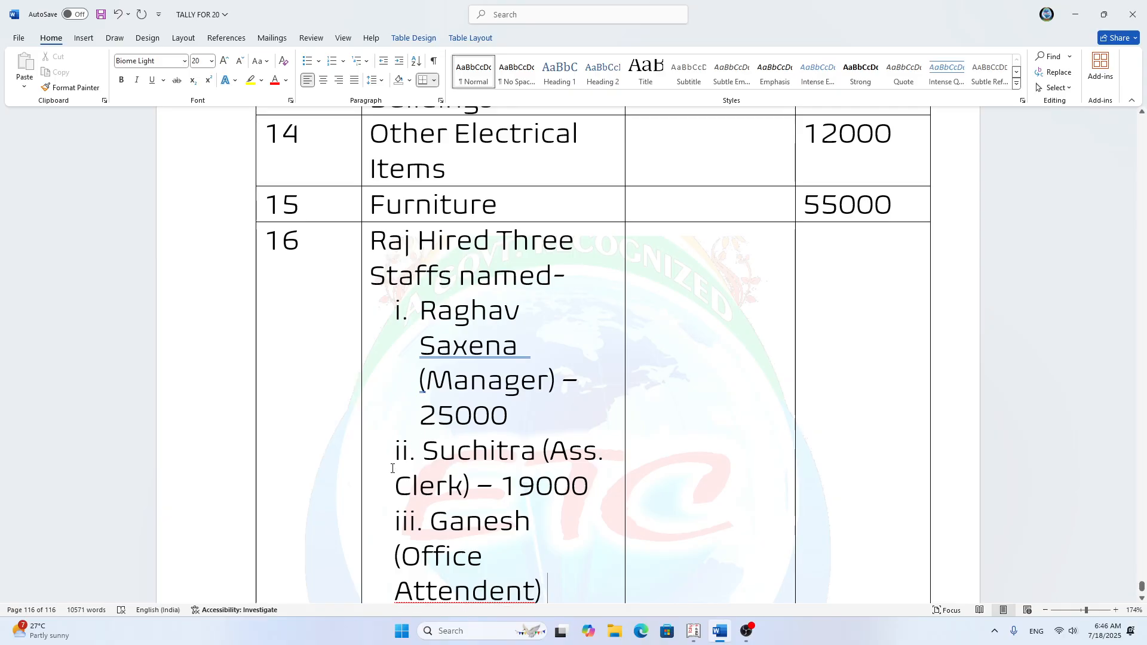
Step: Add the role "(Office Attendant)" after the third staff member's name, correcting its spelling with the suggestion
{"action": "right_click", "coordinate": [471, 599]}
{"action": "left_click", "coordinate": [484, 333]}
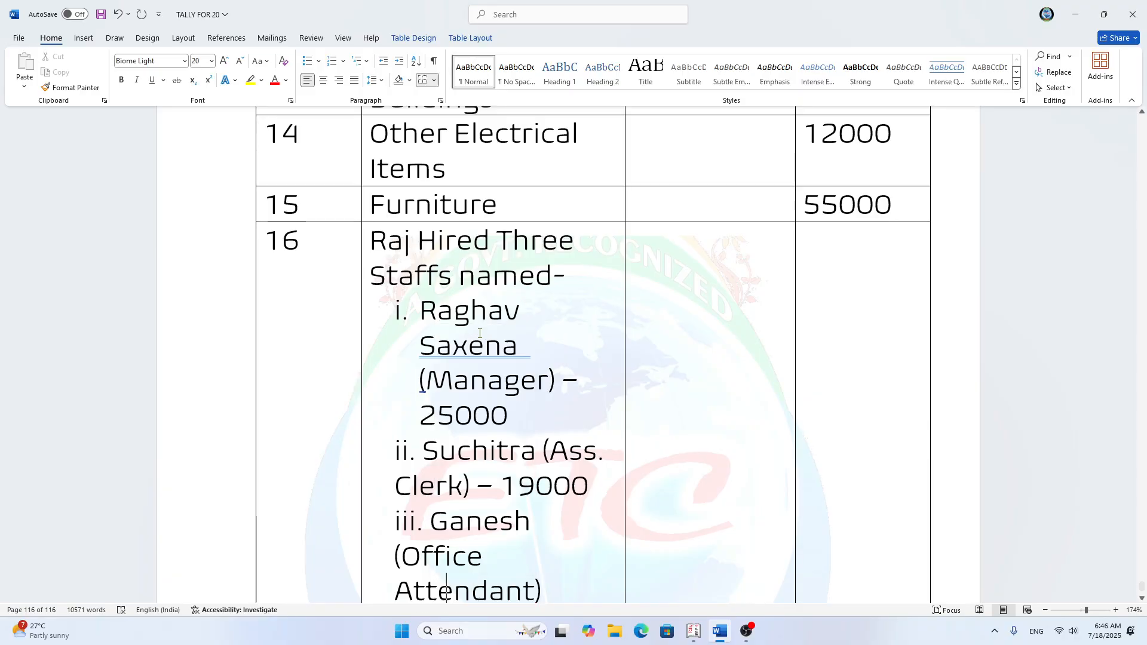
Step: Add the salary 12000 after the office attendant's role and save the document
{"action": "scroll", "coordinate": [530, 545], "scroll_direction": "down", "scroll_amount": 1}
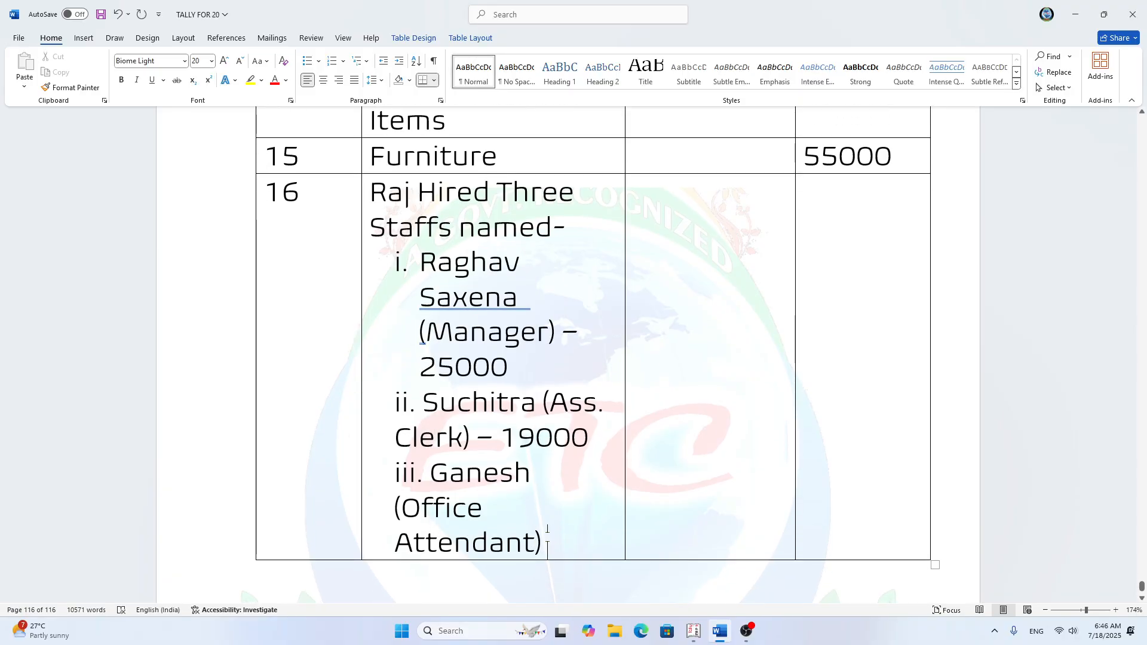
{"action": "type", "text": "- "}
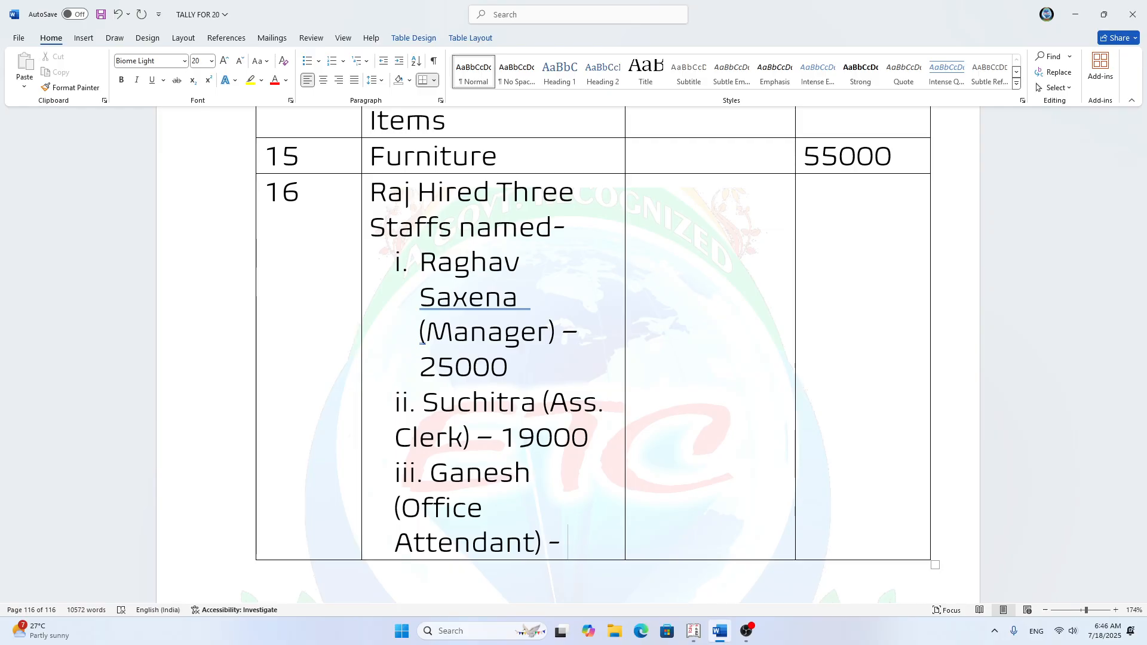
{"action": "type", "text": "12000"}
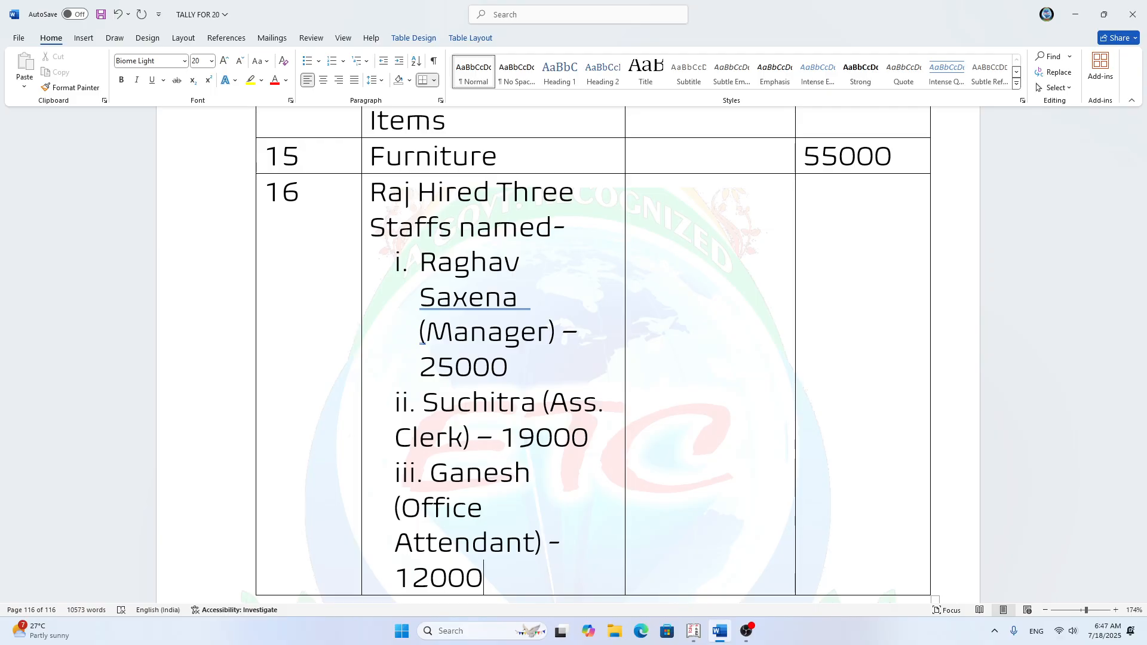
{"action": "key", "text": "ctrl+s"}
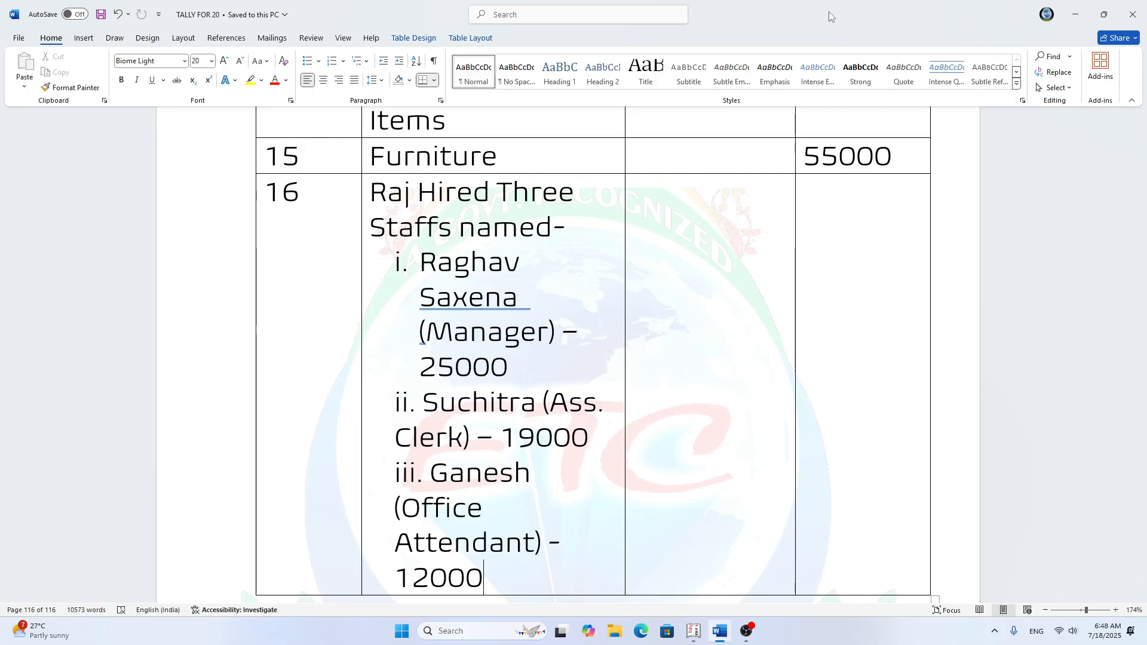
Step: Switch to Tally.ERP 9 and stay at the Gateway of Tally for Raj Infotech Pvt. Ltd
{"action": "key", "text": "alt+Tab"}
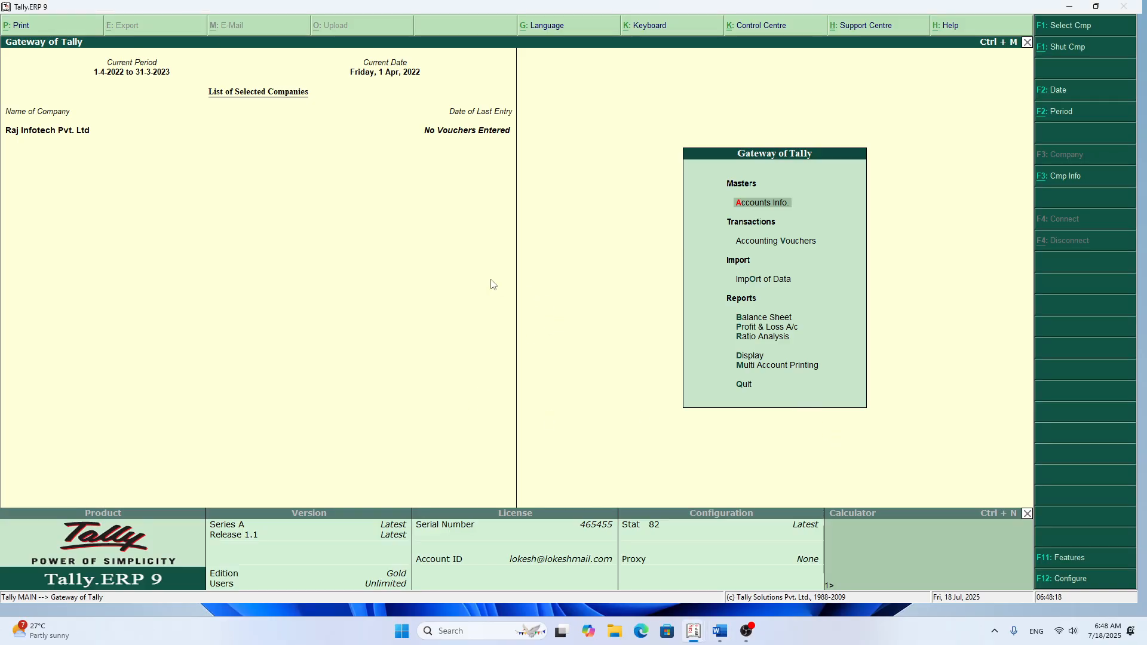
{"action": "key", "text": "Escape"}
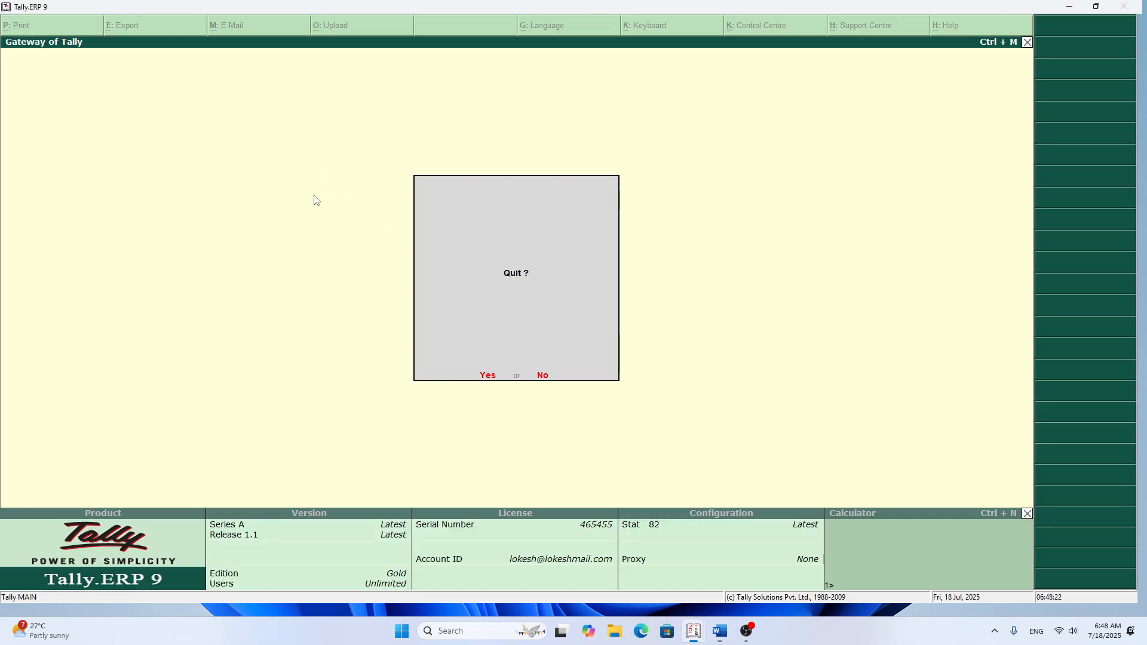
{"action": "key", "text": "Escape"}
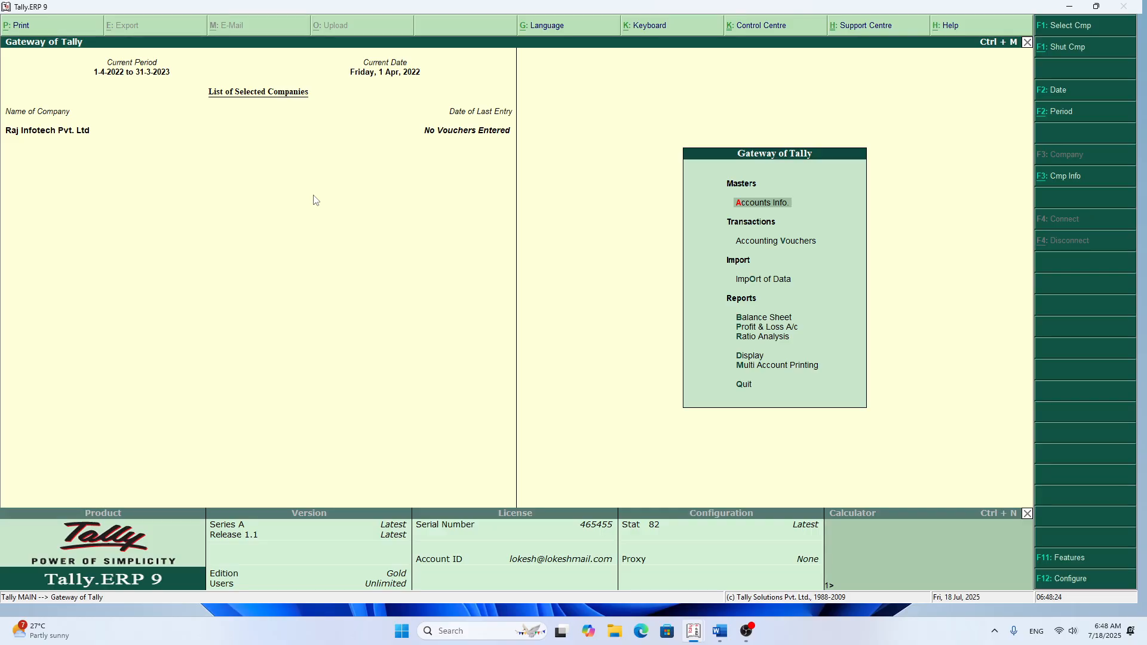
{"action": "key", "text": "F12"}
{"action": "key", "text": "Escape"}
{"action": "key", "text": "F12"}
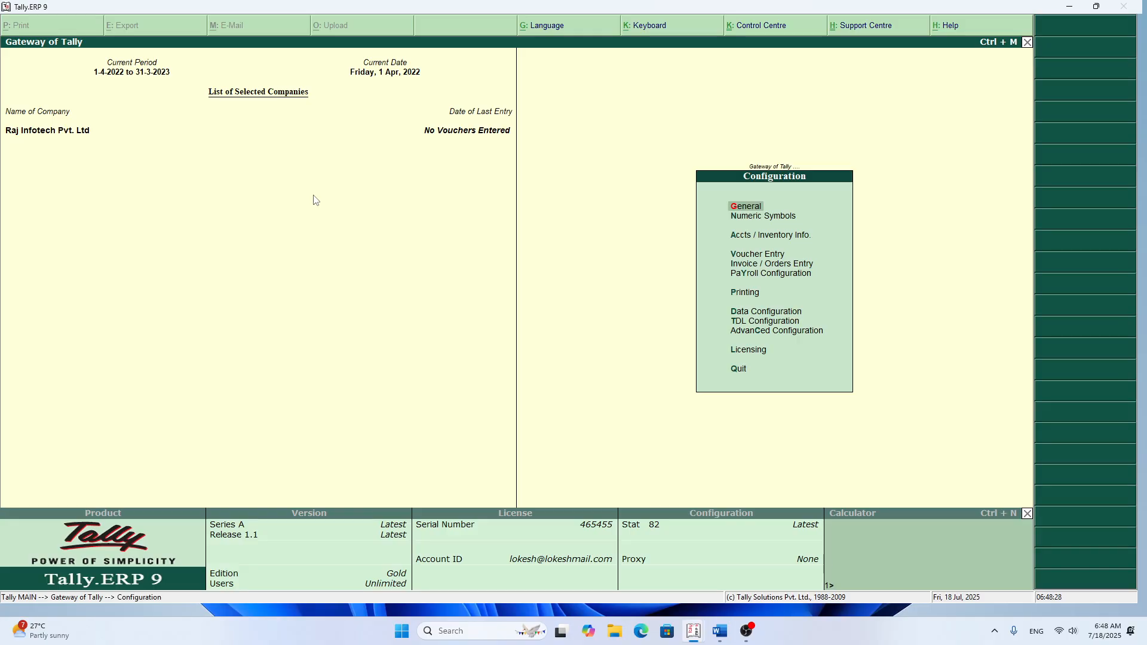
{"action": "key", "text": "Escape"}
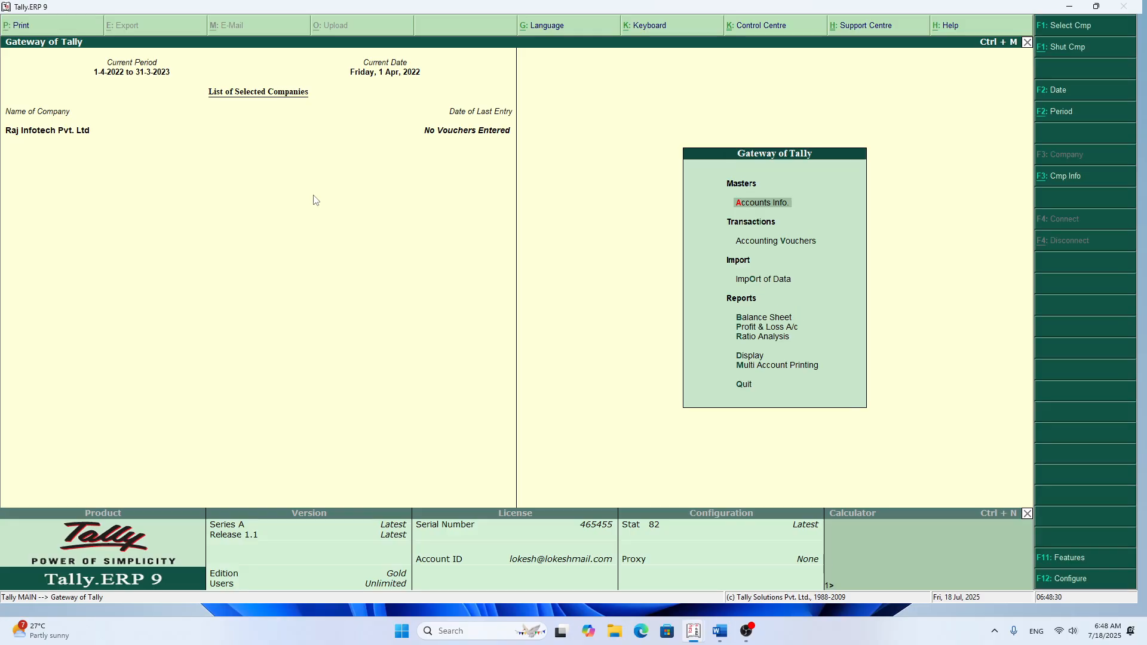
{"action": "key", "text": "F11"}
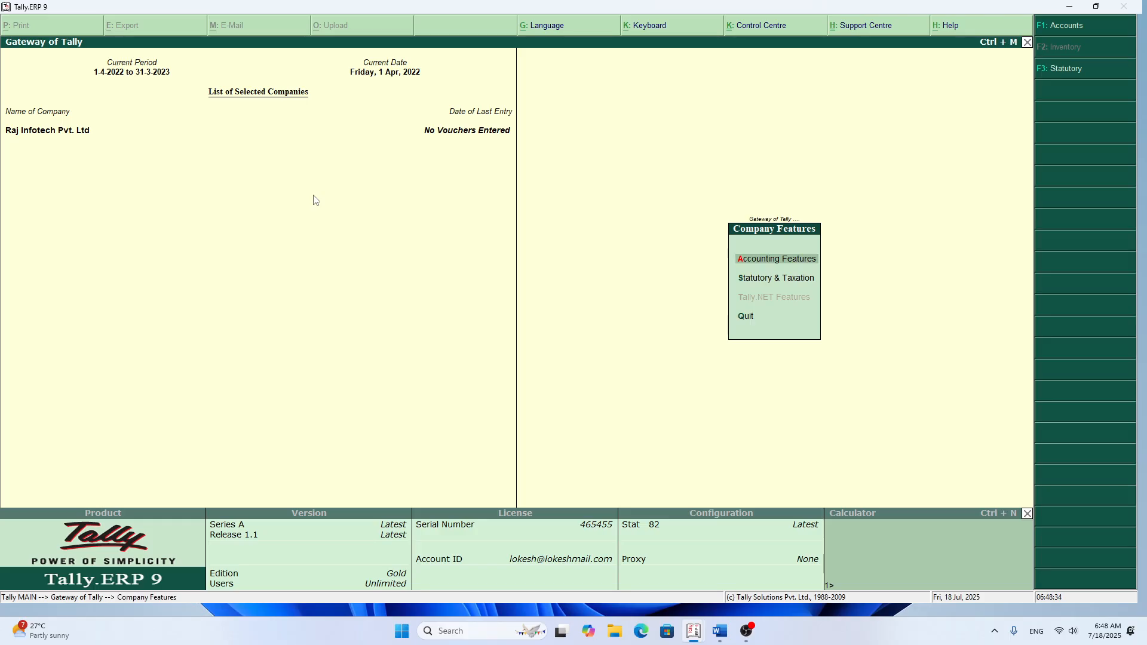
{"action": "key", "text": "Return"}
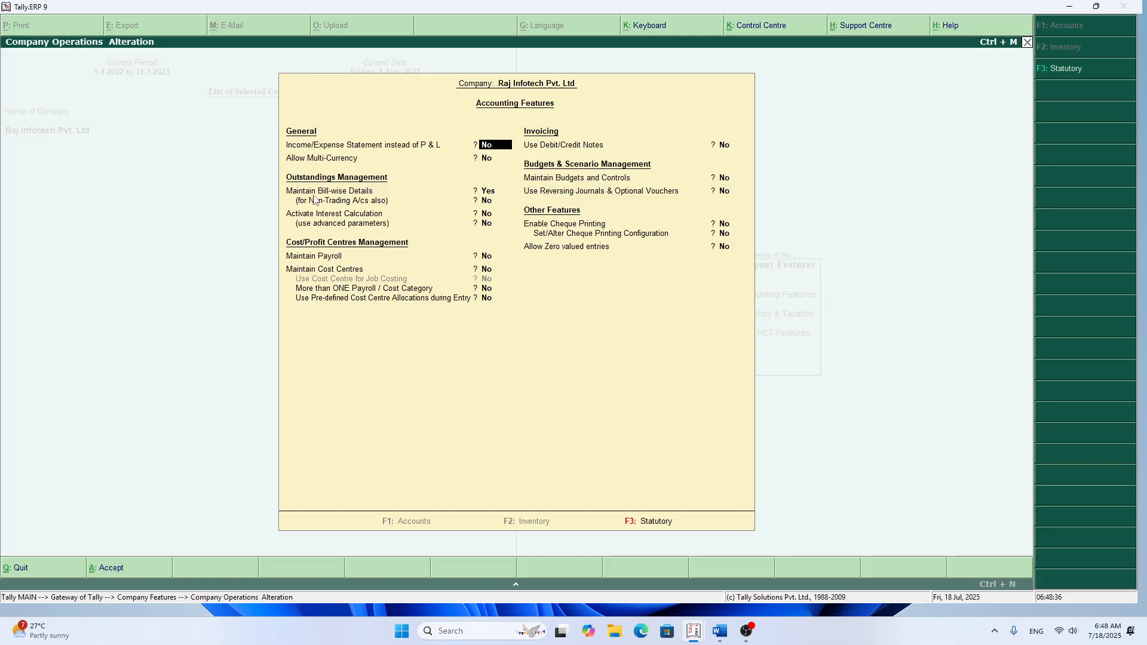
{"action": "key", "text": "Escape"}
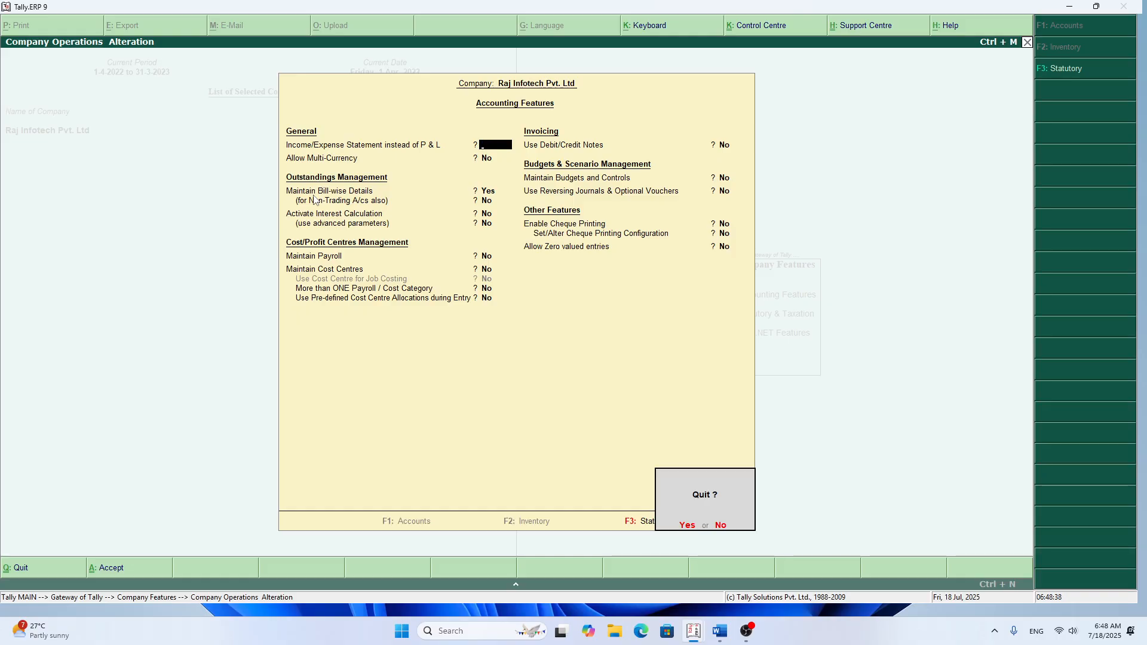
{"action": "key", "text": "Return"}
{"action": "key", "text": "Escape"}
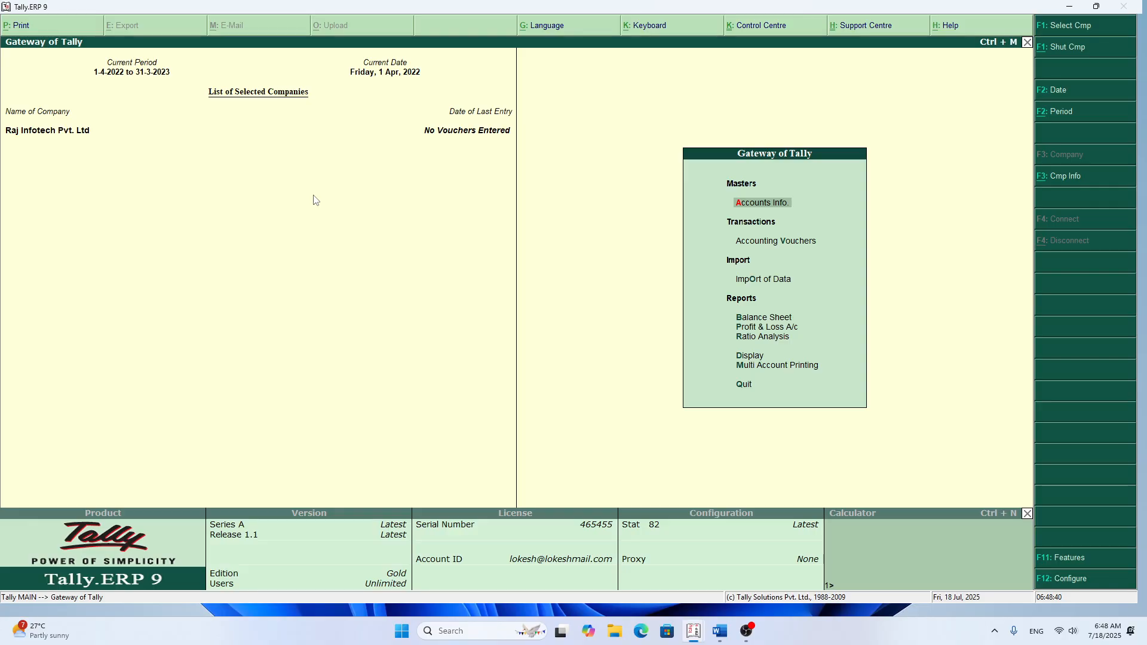
{"action": "key", "text": "F12"}
{"action": "key", "text": "Escape"}
{"action": "key", "text": "F11"}
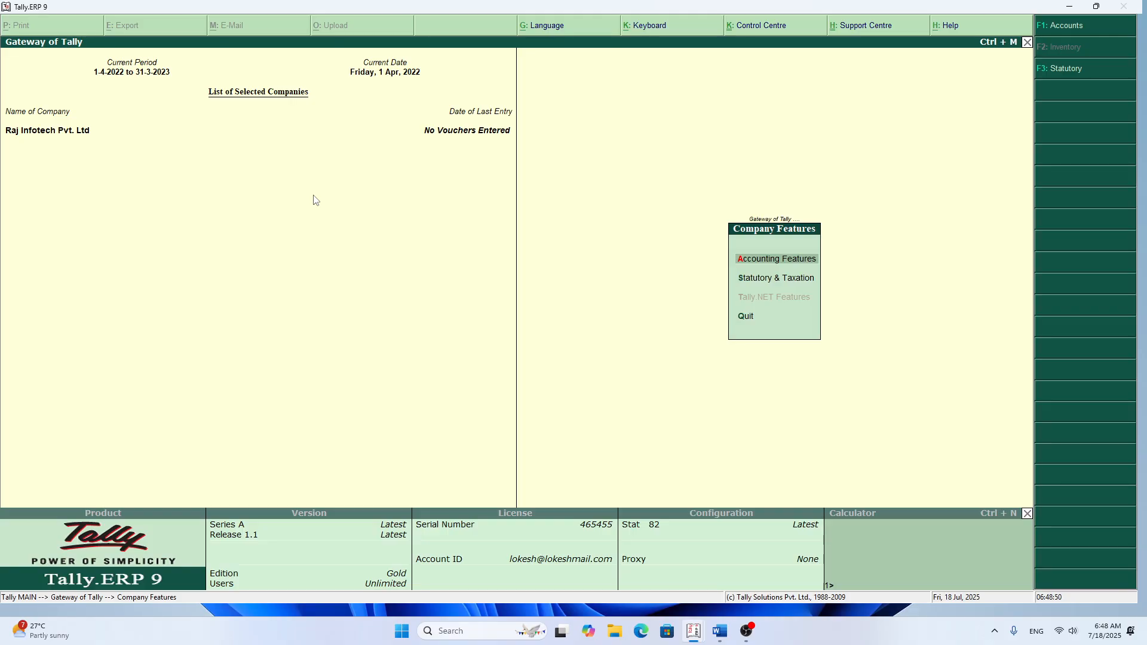
{"action": "key", "text": "Escape"}
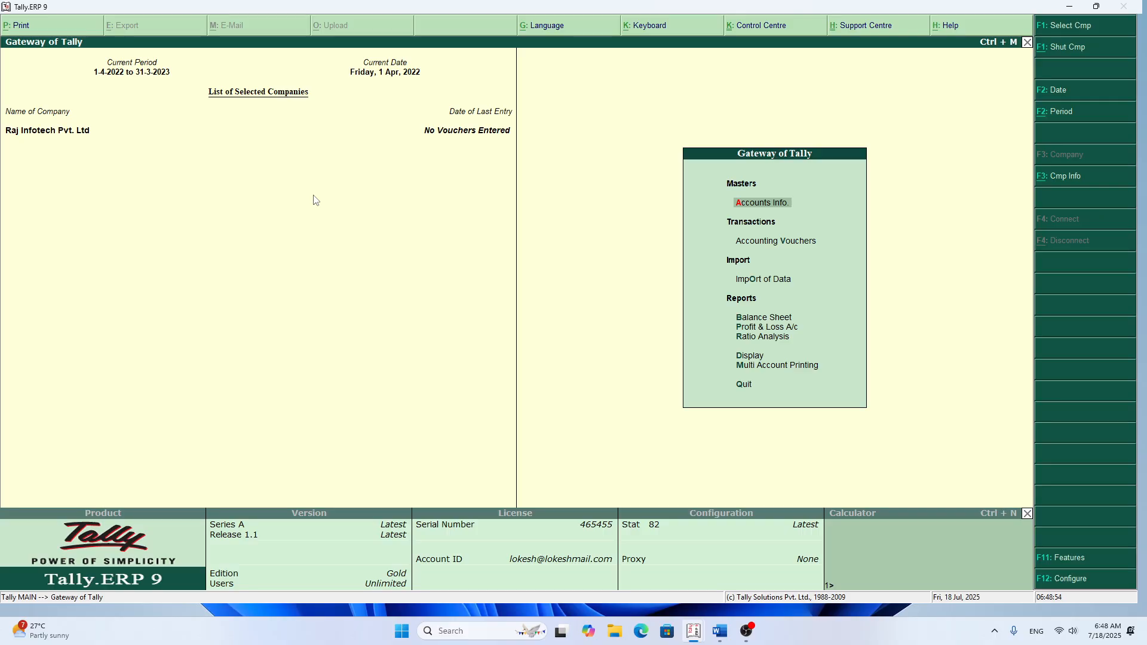
Step: Set Maintain Cost Centres to Yes in the company's Accounting Features and accept the form
{"action": "key", "text": "F11"}
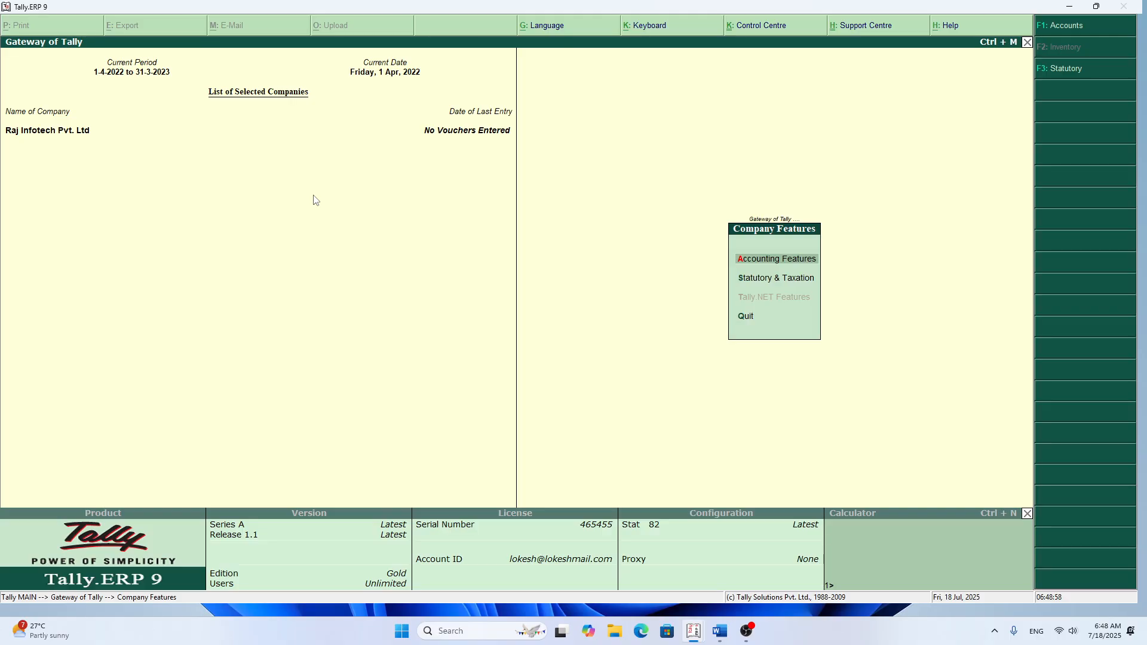
{"action": "key", "text": "Return"}
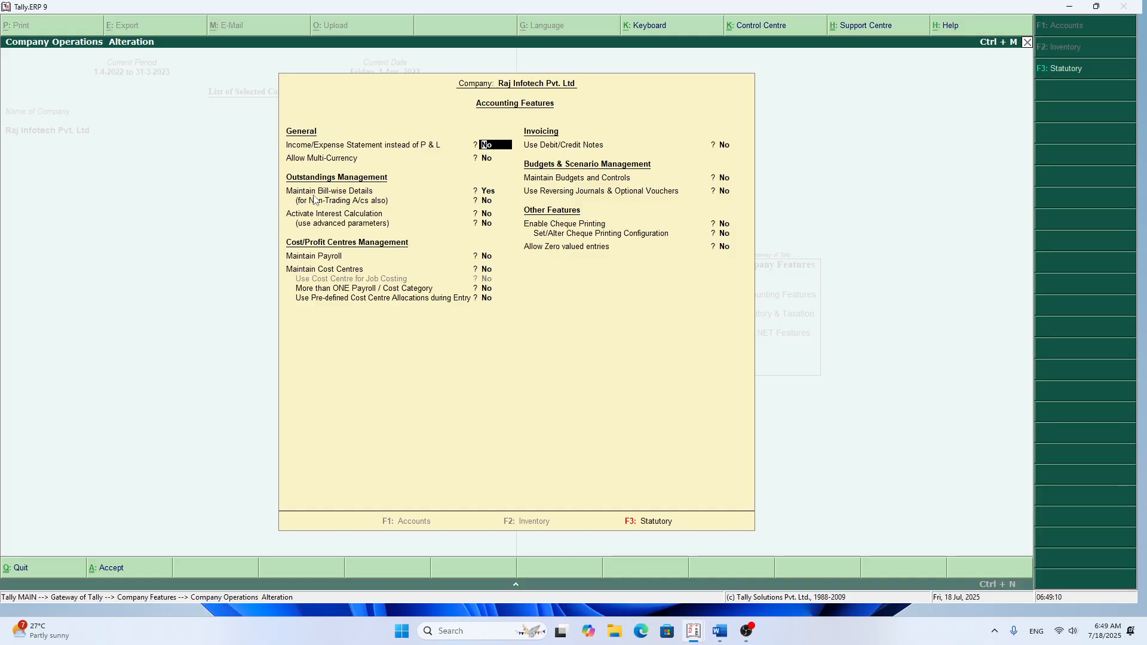
{"action": "key", "text": "Return"}
{"action": "key", "text": "Return"}
{"action": "key", "text": "Return"}
{"action": "key", "text": "Return"}
{"action": "key", "text": "Return"}
{"action": "key", "text": "Return"}
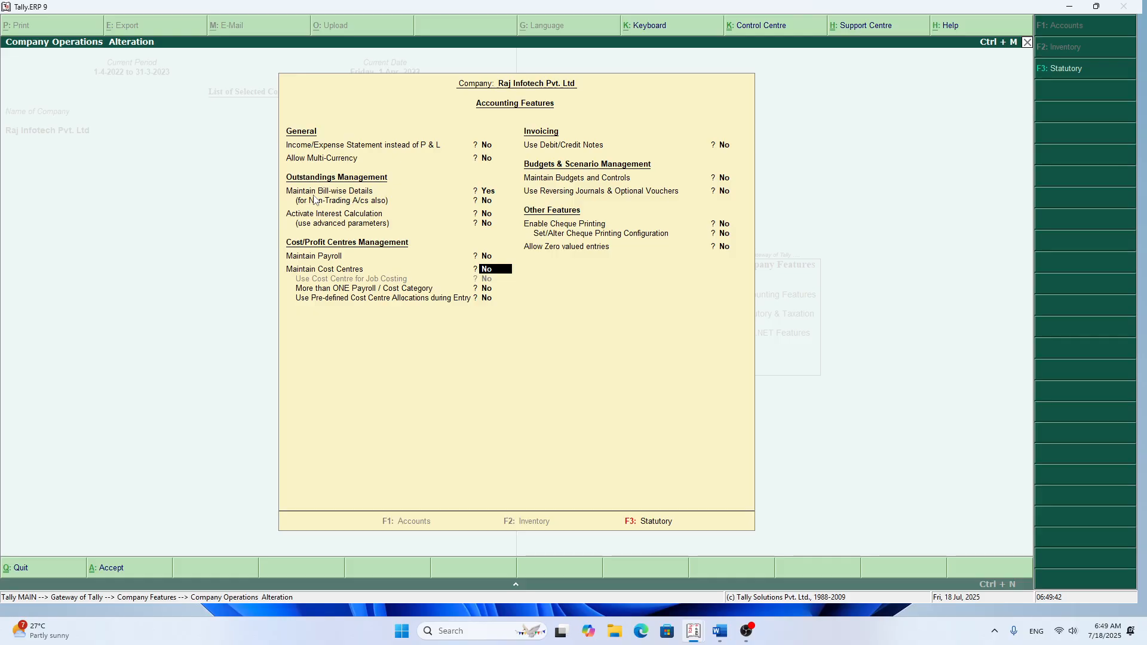
{"action": "type", "text": "y"}
{"action": "key", "text": "Return"}
{"action": "key", "text": "Return"}
{"action": "key", "text": "Return"}
{"action": "key", "text": "Return"}
{"action": "key", "text": "Return"}
{"action": "key", "text": "Return"}
{"action": "key", "text": "Return"}
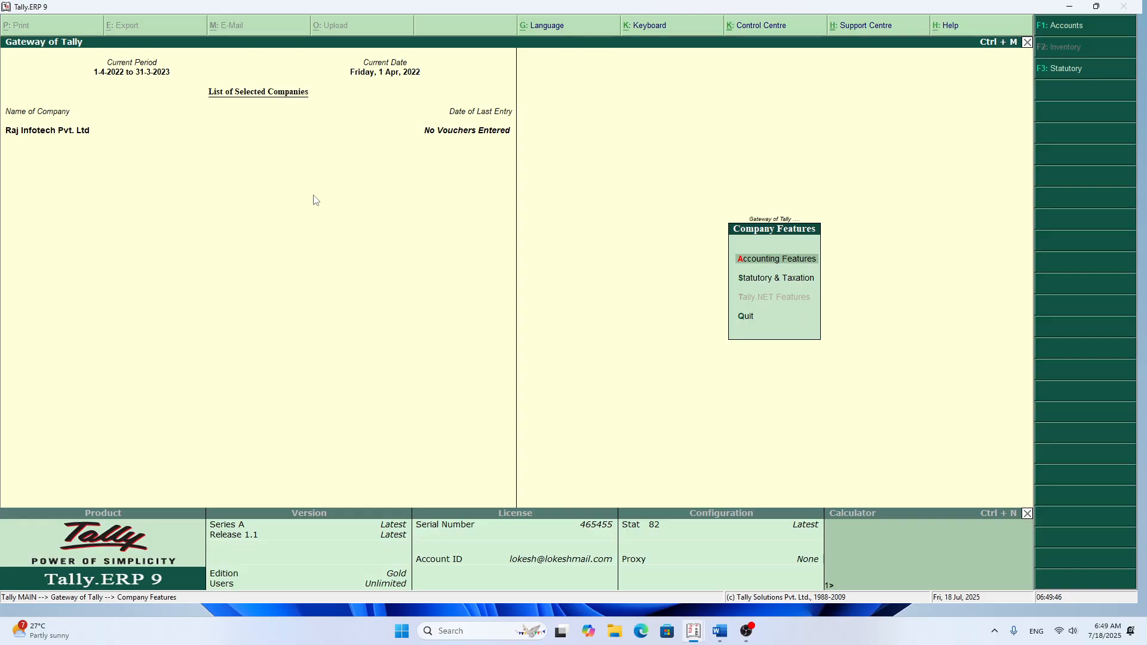
Step: Return to the Gateway of Tally and look for Cost Centres among the Accounts Info. options
{"action": "key", "text": "Escape"}
{"action": "key", "text": "Escape"}
{"action": "key", "text": "Escape"}
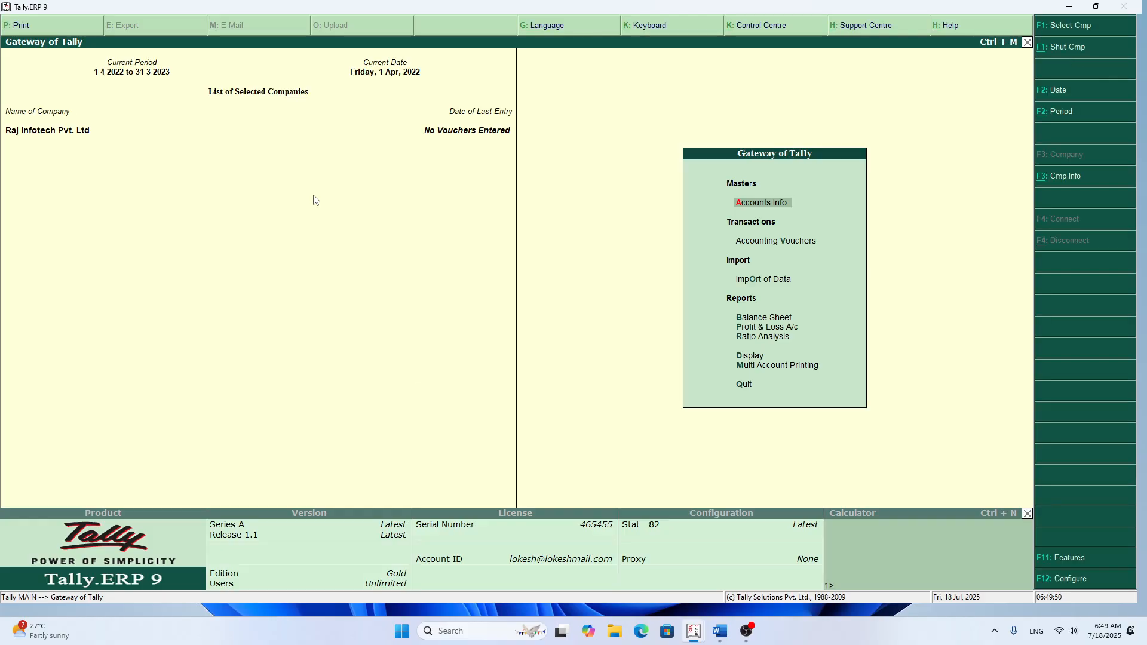
{"action": "key", "text": "Return"}
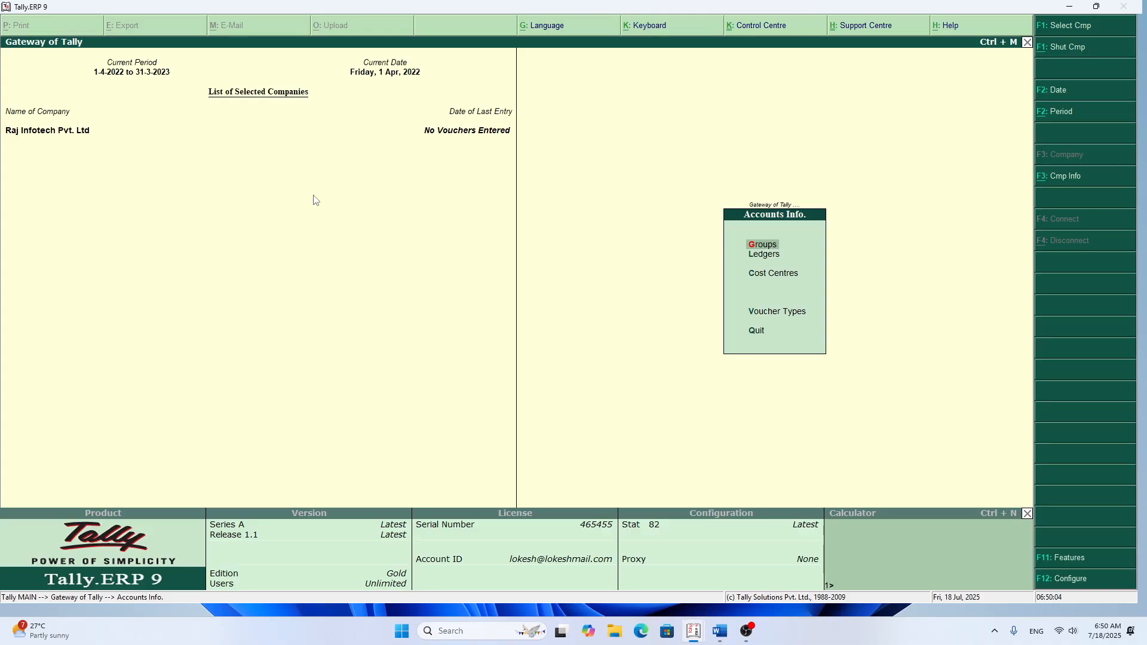
{"action": "key", "text": "Escape"}
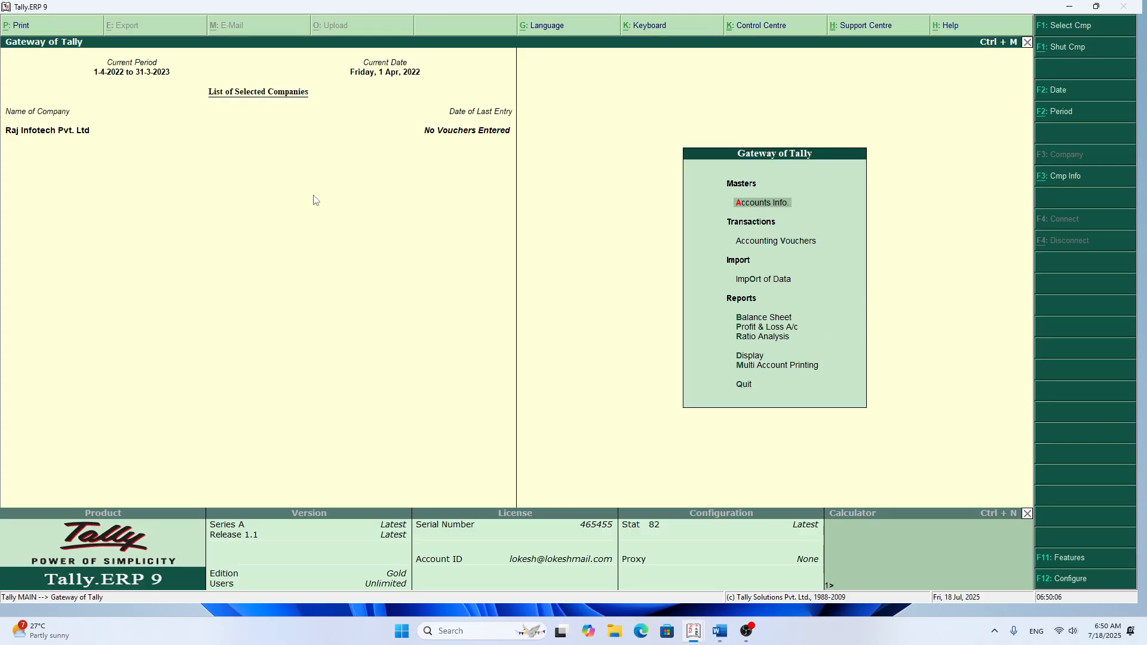
Step: Set Maintain Cost Centres back to No in the company's Accounting Features and accept the form
{"action": "key", "text": "F11"}
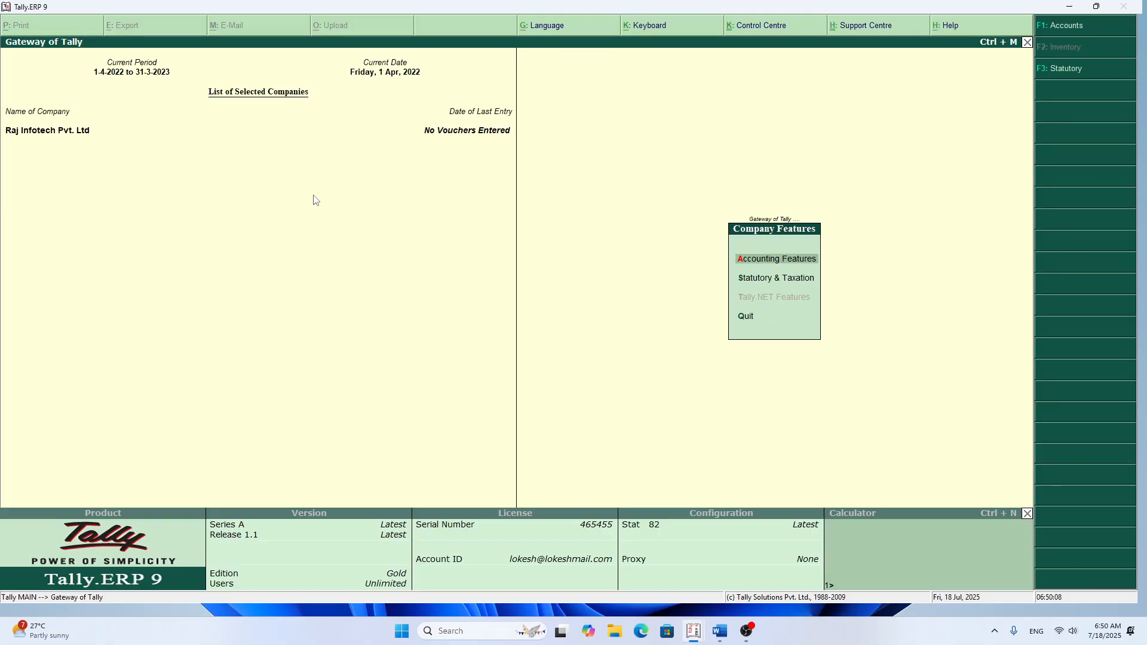
{"action": "key", "text": "Return"}
{"action": "key", "text": "Return"}
{"action": "key", "text": "Return"}
{"action": "key", "text": "Return"}
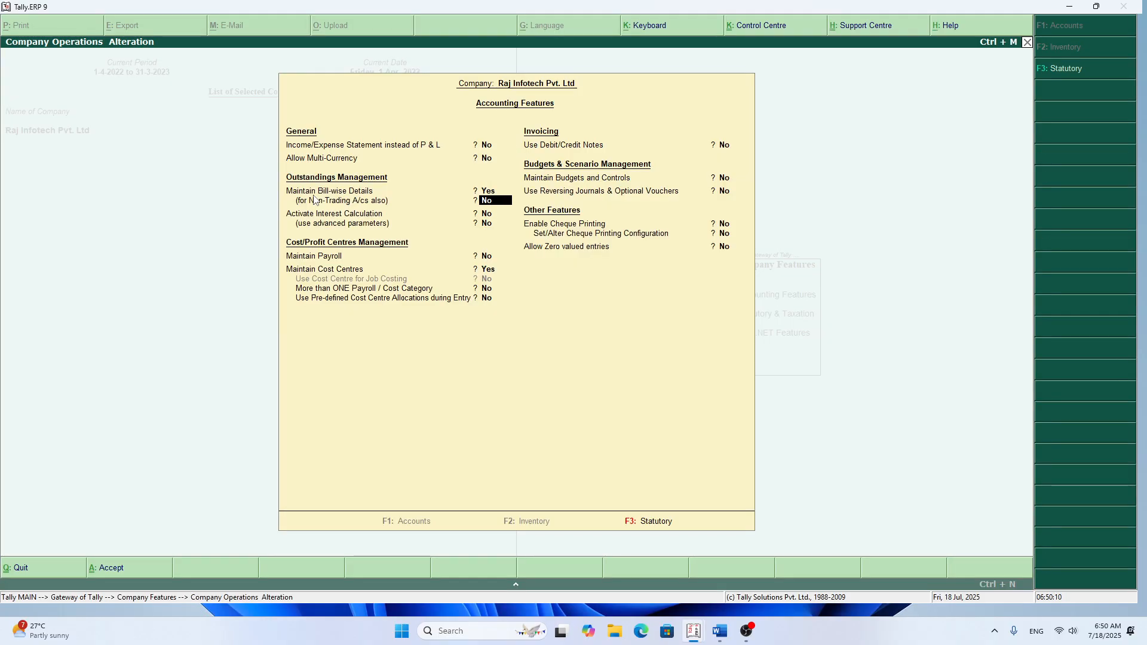
{"action": "key", "text": "Return"}
{"action": "key", "text": "Return"}
{"action": "key", "text": "Return"}
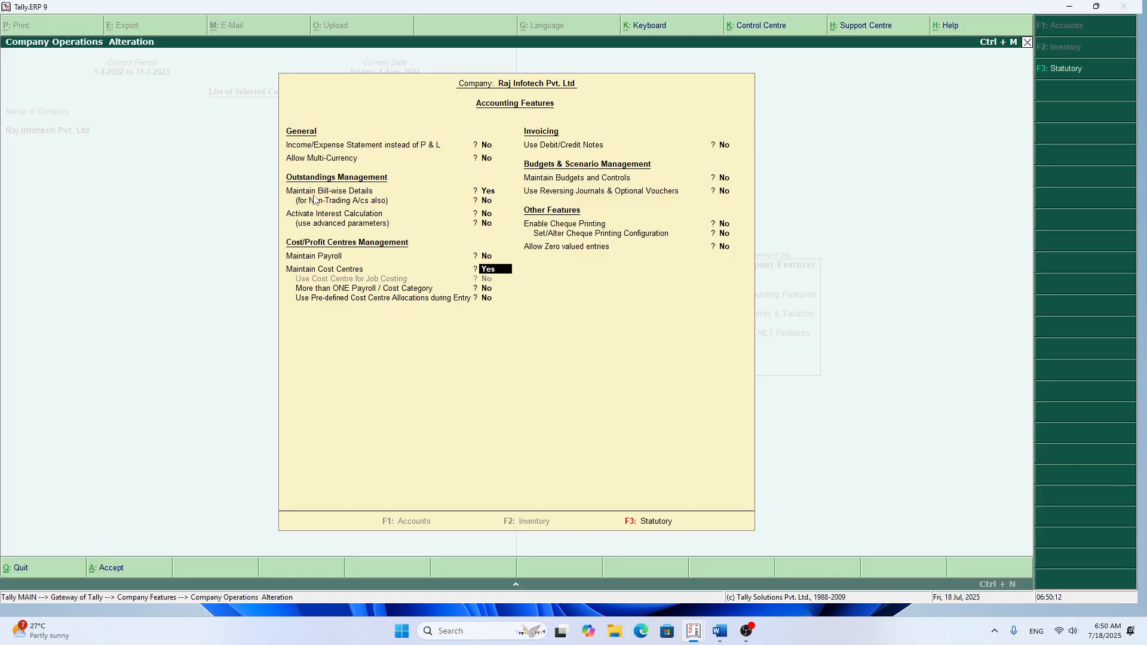
{"action": "key", "text": "Return"}
{"action": "key", "text": "Return"}
{"action": "key", "text": "Return"}
{"action": "key", "text": "Return"}
{"action": "key", "text": "Return"}
{"action": "key", "text": "Return"}
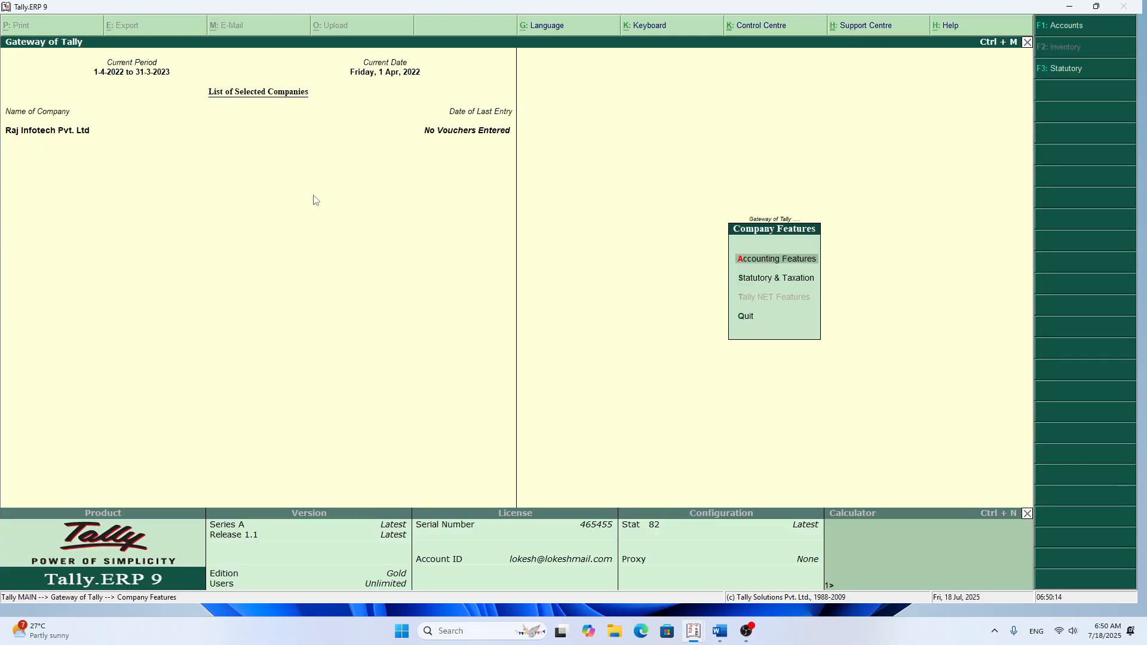
Step: Check the Accounts Info. options with cost centres turned off, and return to the Gateway of Tally
{"action": "key", "text": "Escape"}
{"action": "key", "text": "Return"}
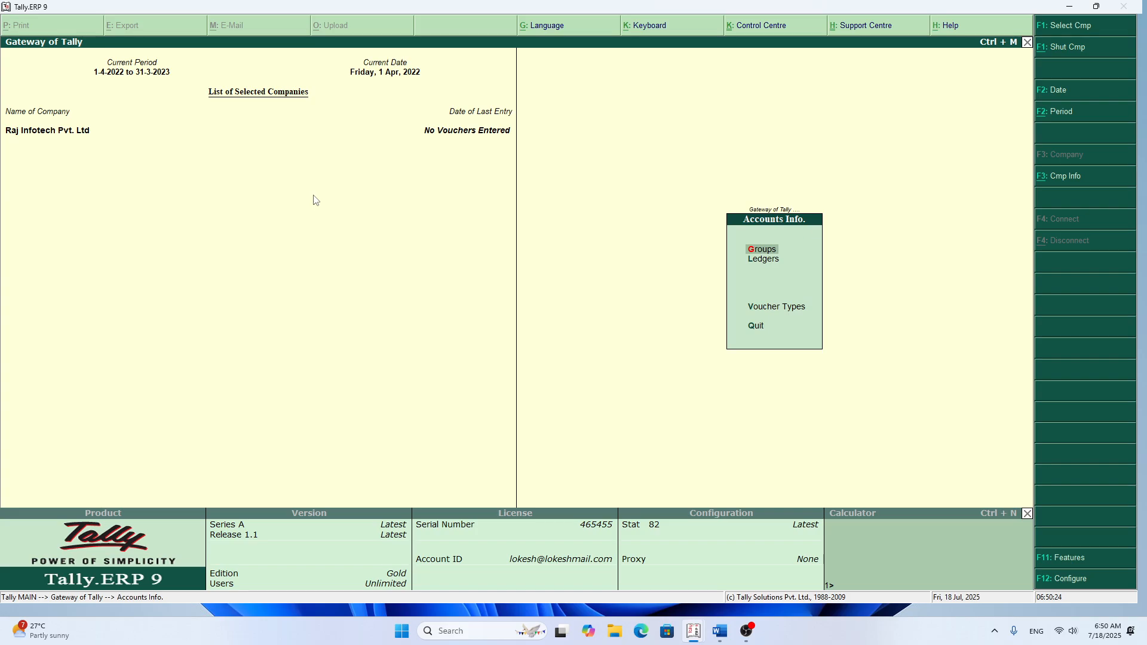
{"action": "key", "text": "Escape"}
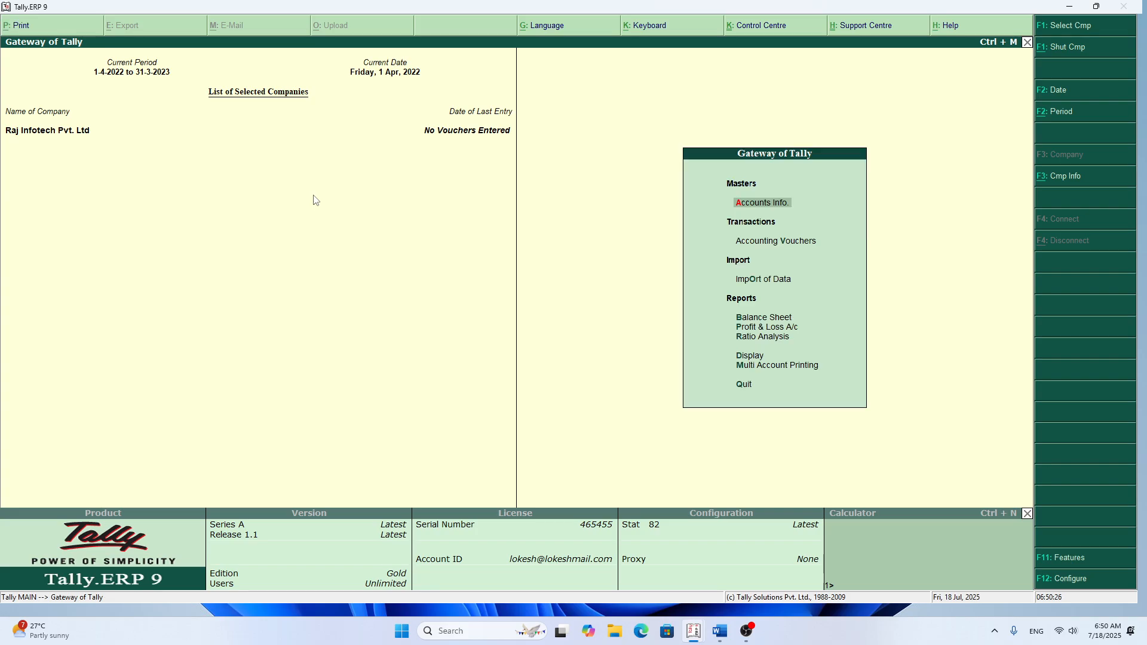
Step: Set Maintain Cost Centres to Yes in the company's Accounting Features and accept the form
{"action": "key", "text": "F11"}
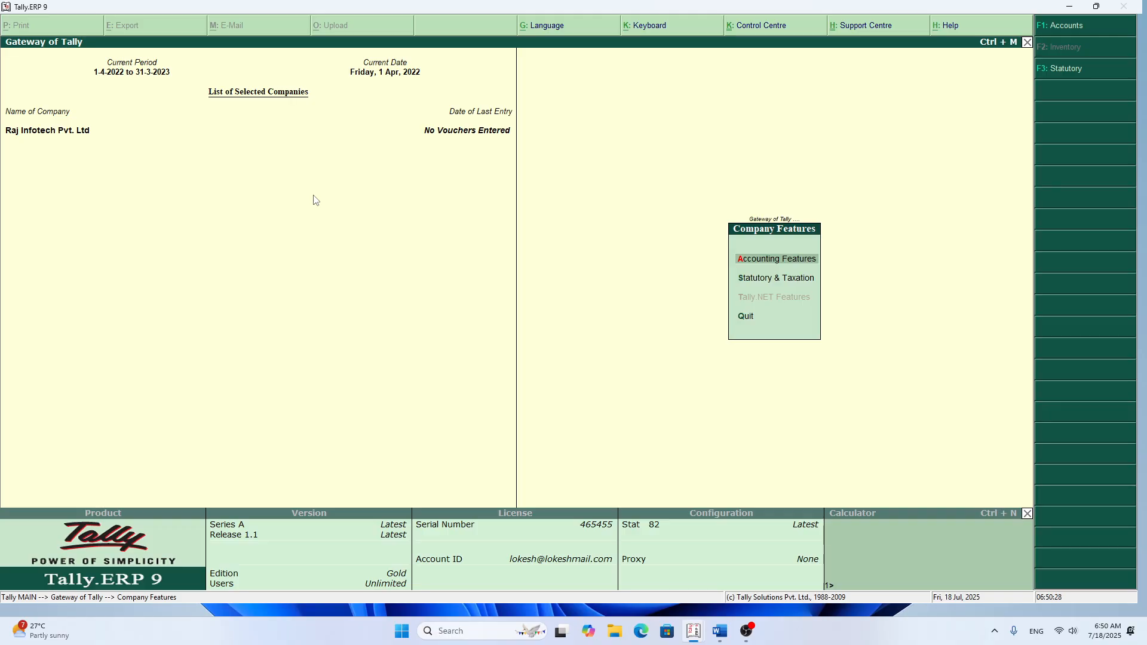
{"action": "key", "text": "Return"}
{"action": "key", "text": "Return"}
{"action": "key", "text": "Return"}
{"action": "key", "text": "Return"}
{"action": "key", "text": "Return"}
{"action": "key", "text": "Return"}
{"action": "key", "text": "Return"}
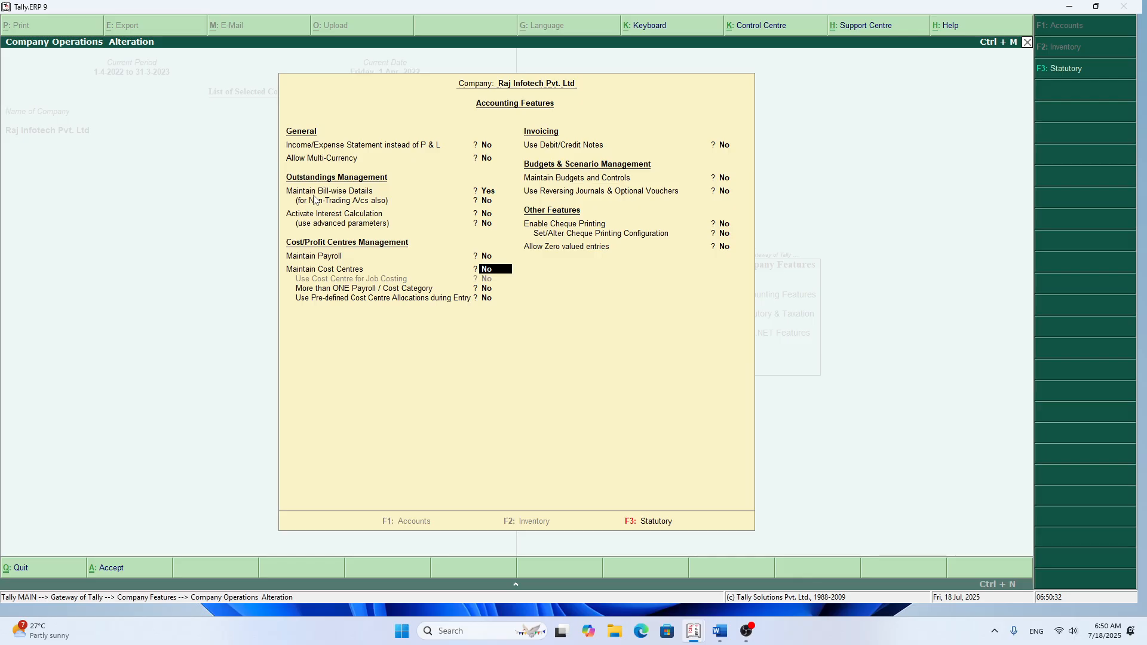
{"action": "key", "text": "y"}
{"action": "key", "text": "Return"}
{"action": "key", "text": "Return"}
{"action": "key", "text": "Return"}
{"action": "key", "text": "Return"}
{"action": "key", "text": "Return"}
{"action": "key", "text": "Return"}
{"action": "key", "text": "Return"}
{"action": "key", "text": "y"}
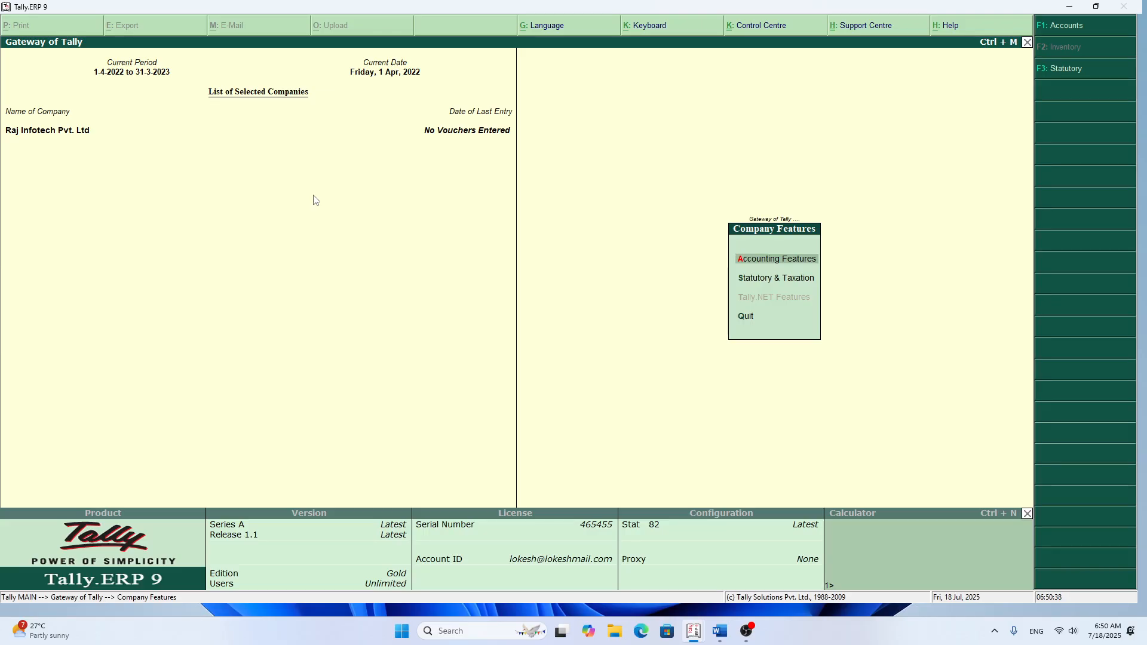
Step: Open the creation form for a single cost centre from Accounts Info
{"action": "key", "text": "Escape"}
{"action": "key", "text": "a"}
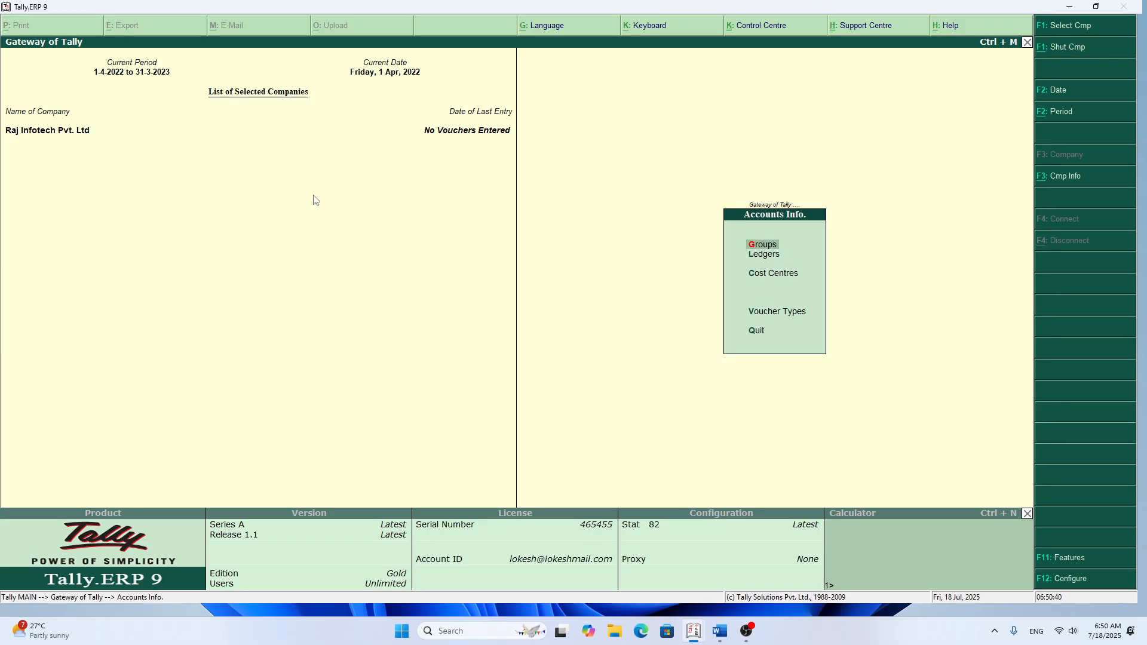
{"action": "key", "text": "Down"}
{"action": "key", "text": "Down"}
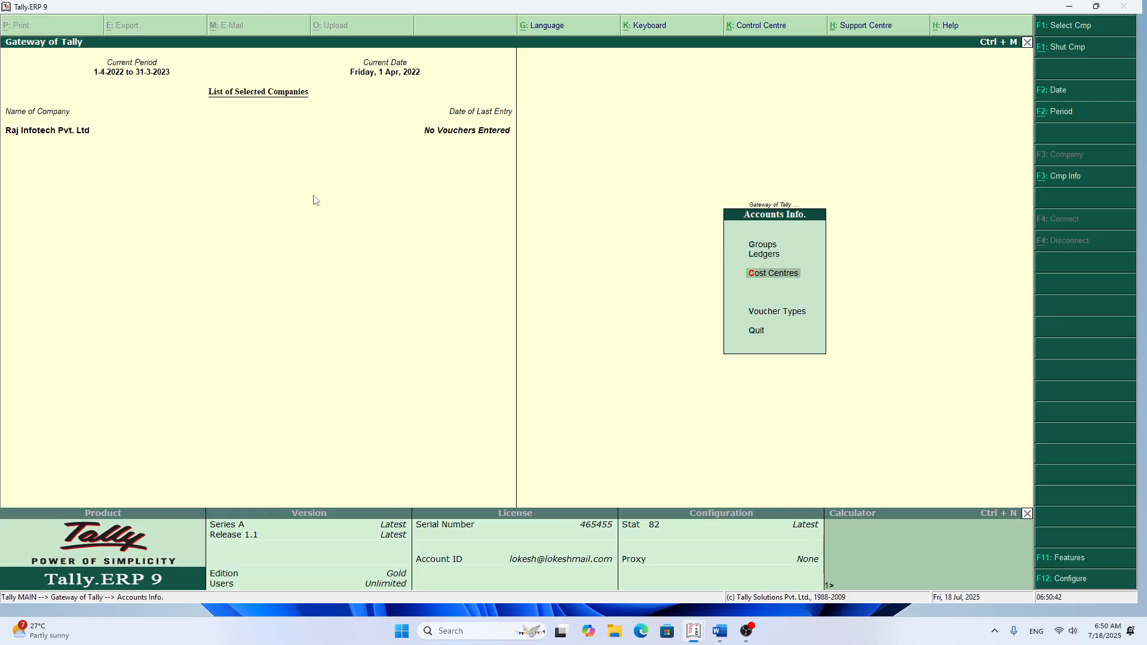
{"action": "key", "text": "Return"}
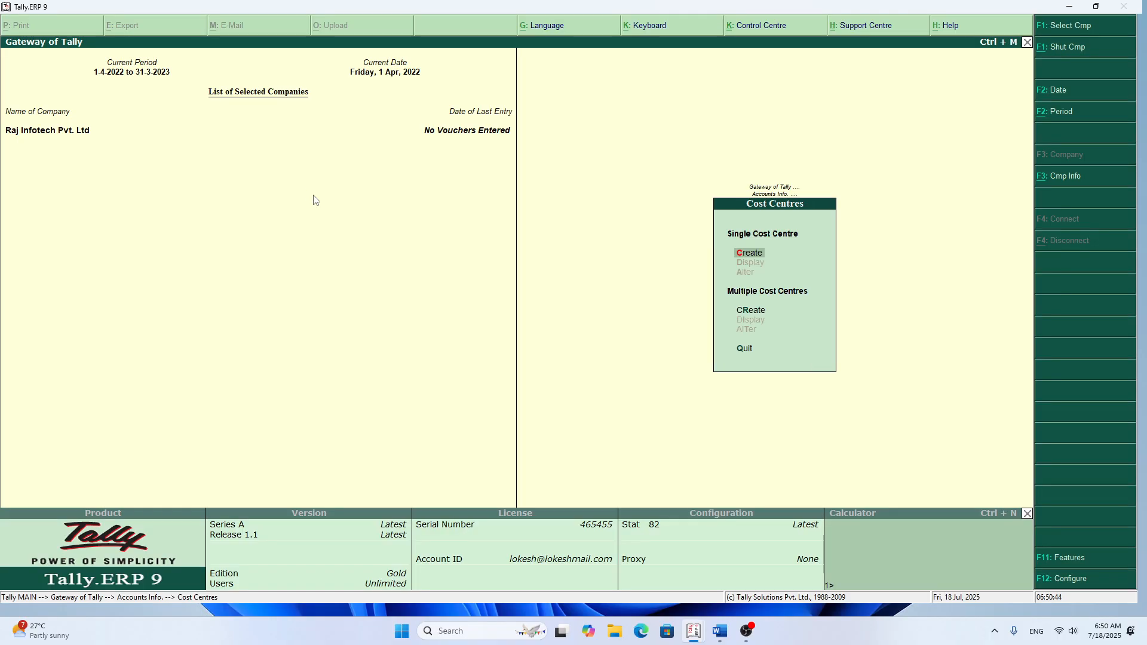
{"action": "key", "text": "Return"}
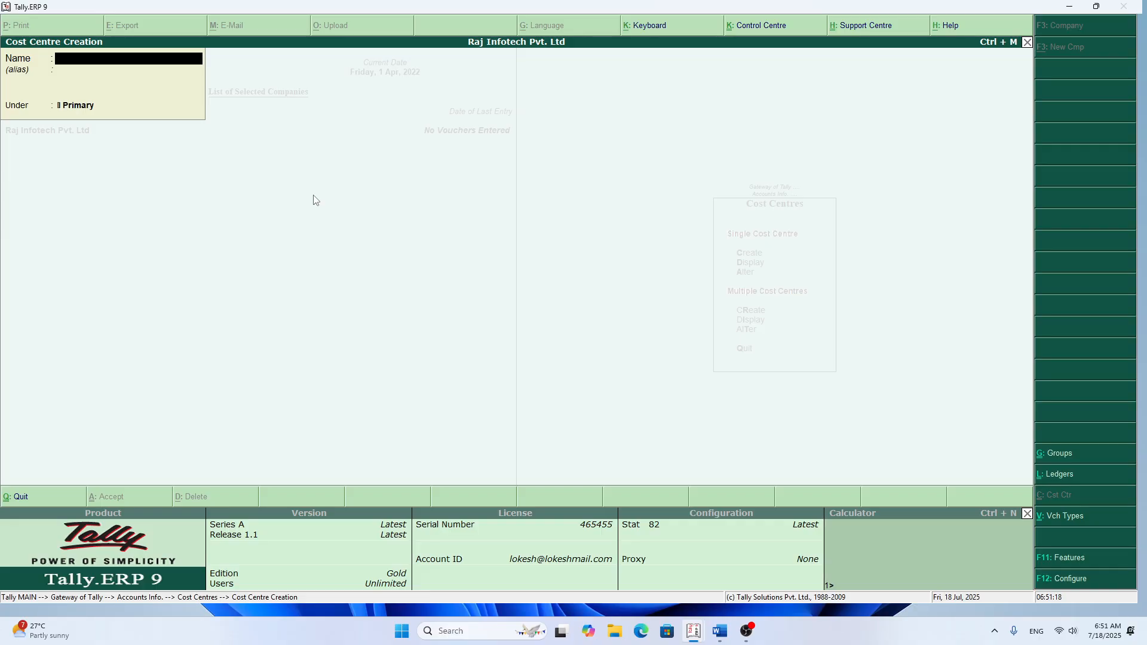
Step: Enter the manager's full name followed by "(Manager)" as the cost centre name, leaving the alias blank
{"action": "type", "text": "Raghav"}
{"action": "type", "text": " Ses"}
{"action": "type", "text": "a"}
{"action": "type", "text": "xe"}
{"action": "type", "text": "na"}
{"action": "type", "text": " (Manga"}
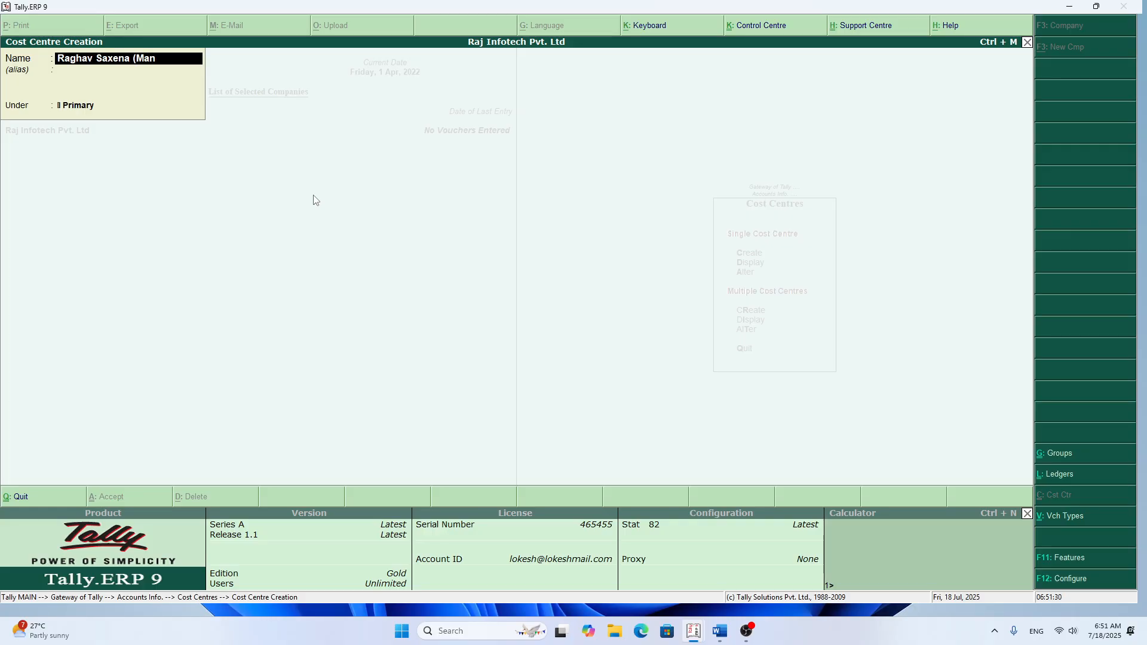
{"action": "key", "text": "BackSpace"}
{"action": "key", "text": "BackSpace"}
{"action": "type", "text": "ager"}
{"action": "key", "text": "Return"}
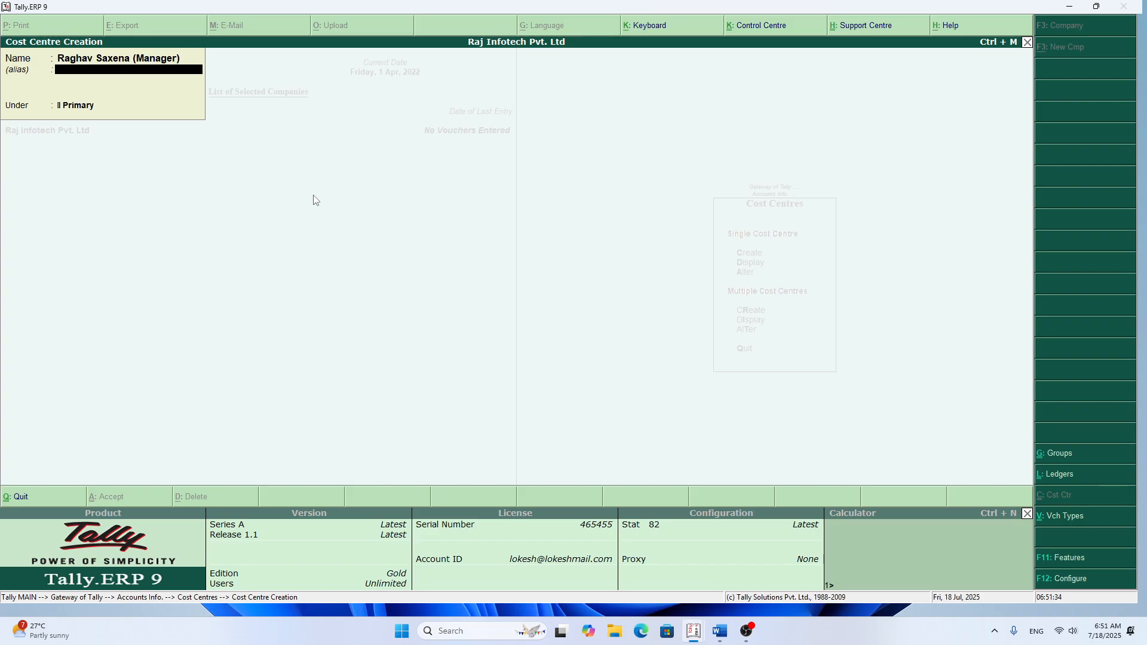
{"action": "key", "text": "Return"}
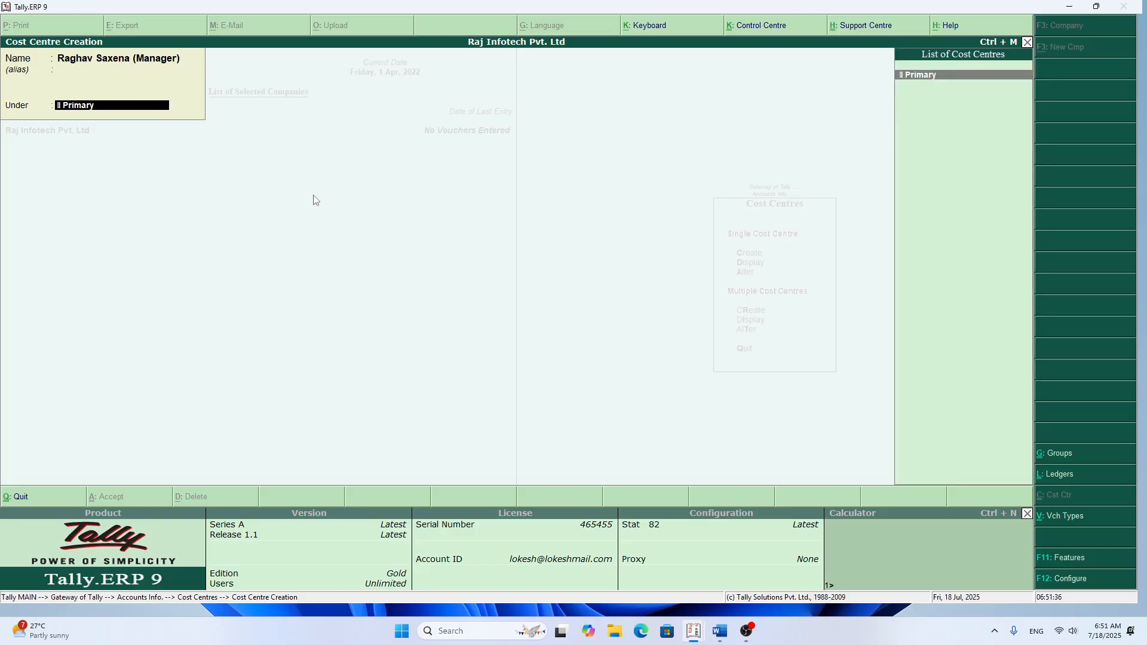
Step: Append "-25000" to the manager's cost centre name and save the cost centre under Primary
{"action": "key", "text": "BackSpace"}
{"action": "key", "text": "BackSpace"}
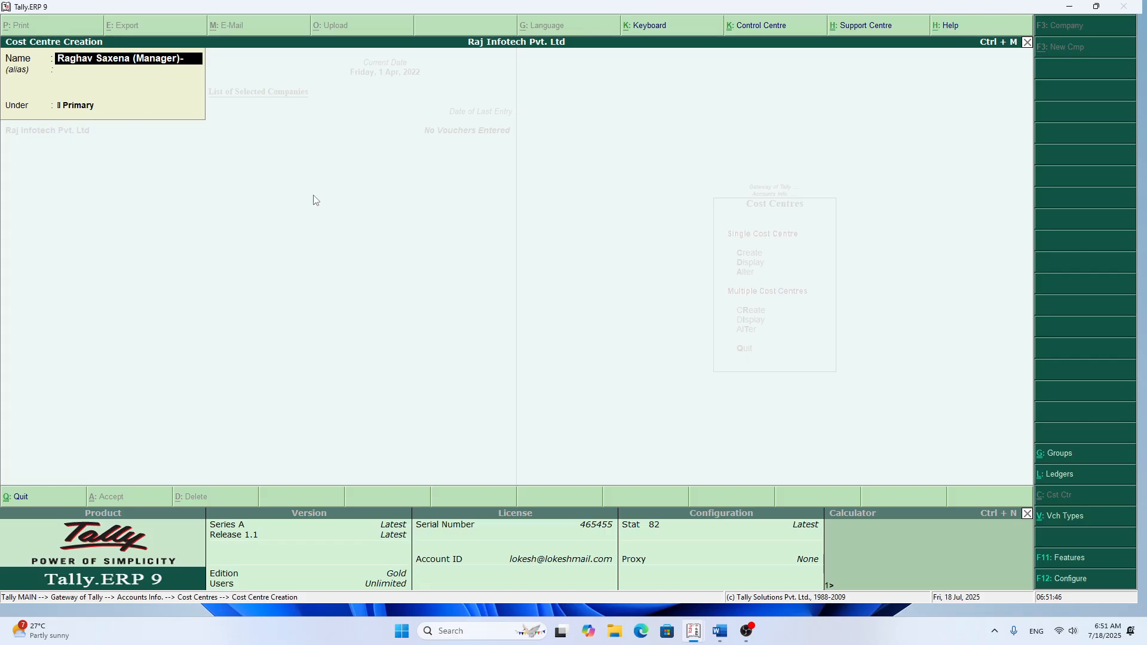
{"action": "type", "text": "2500"}
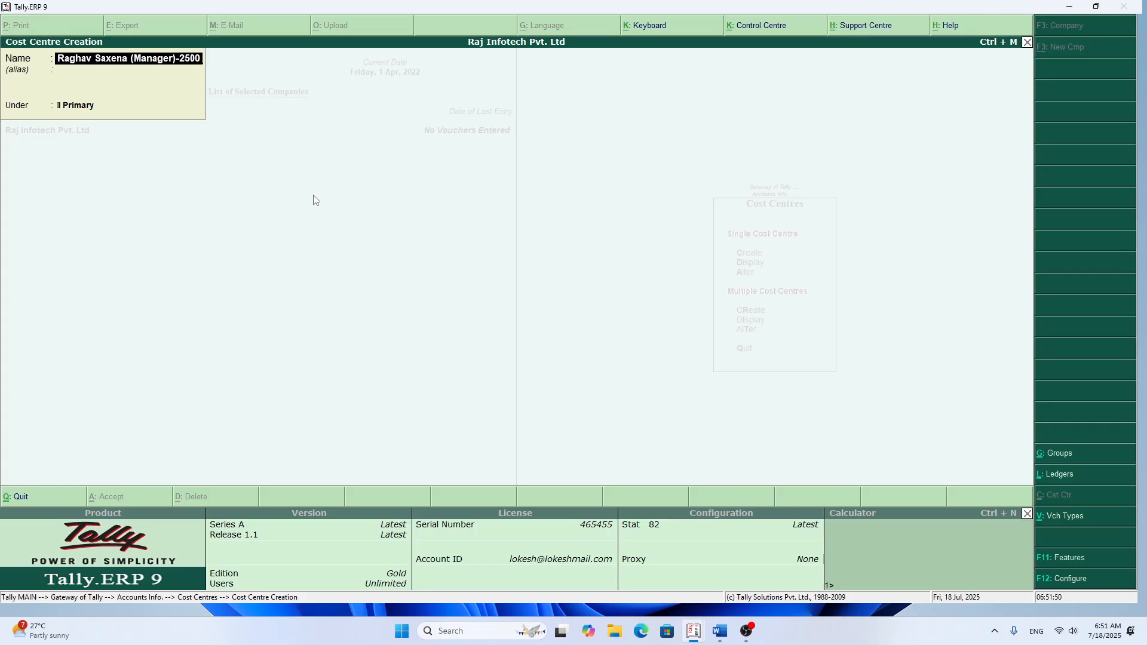
{"action": "type", "text": "0"}
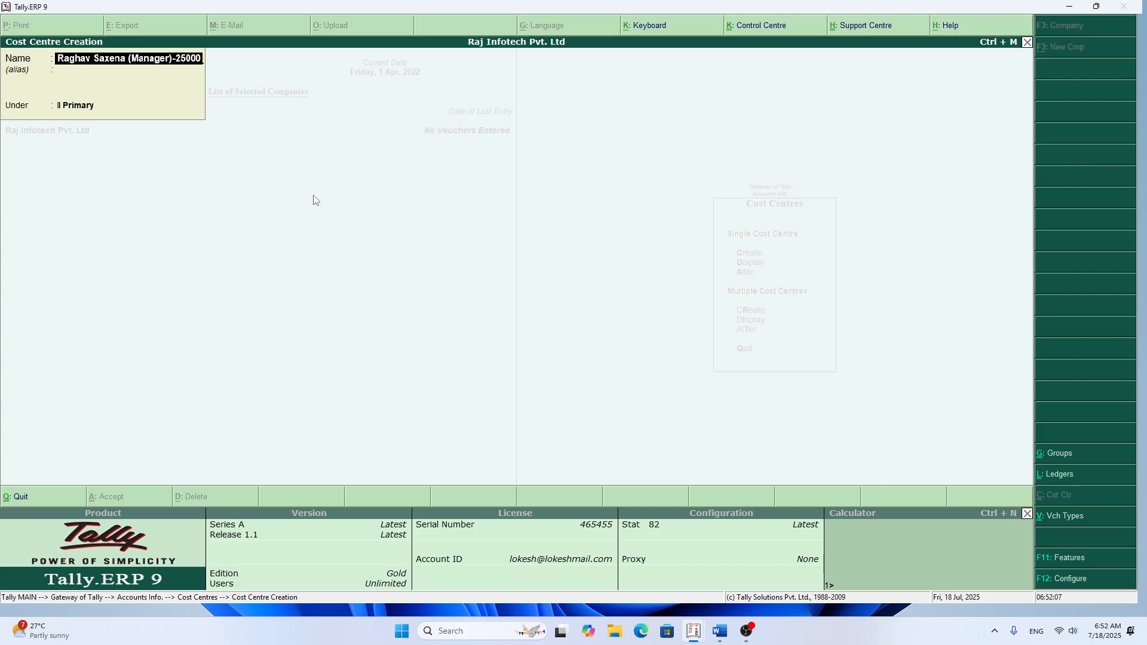
{"action": "key", "text": "Return"}
{"action": "key", "text": "Return"}
{"action": "key", "text": "Return"}
{"action": "key", "text": "Return"}
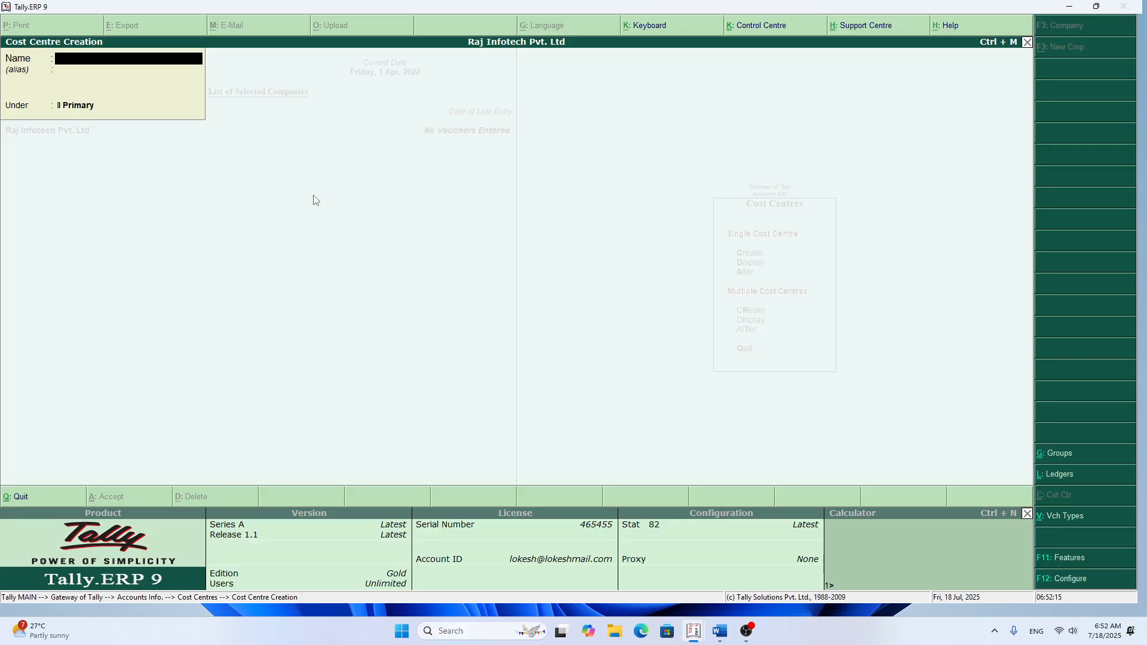
Step: Create a cost centre under Primary named with the assistant clerk's name followed by "(Asst. Clerk) - 19000"
{"action": "type", "text": "Suchitra (Asst. Clere"}
{"action": "key", "text": "BackSpace"}
{"action": "type", "text": "k"}
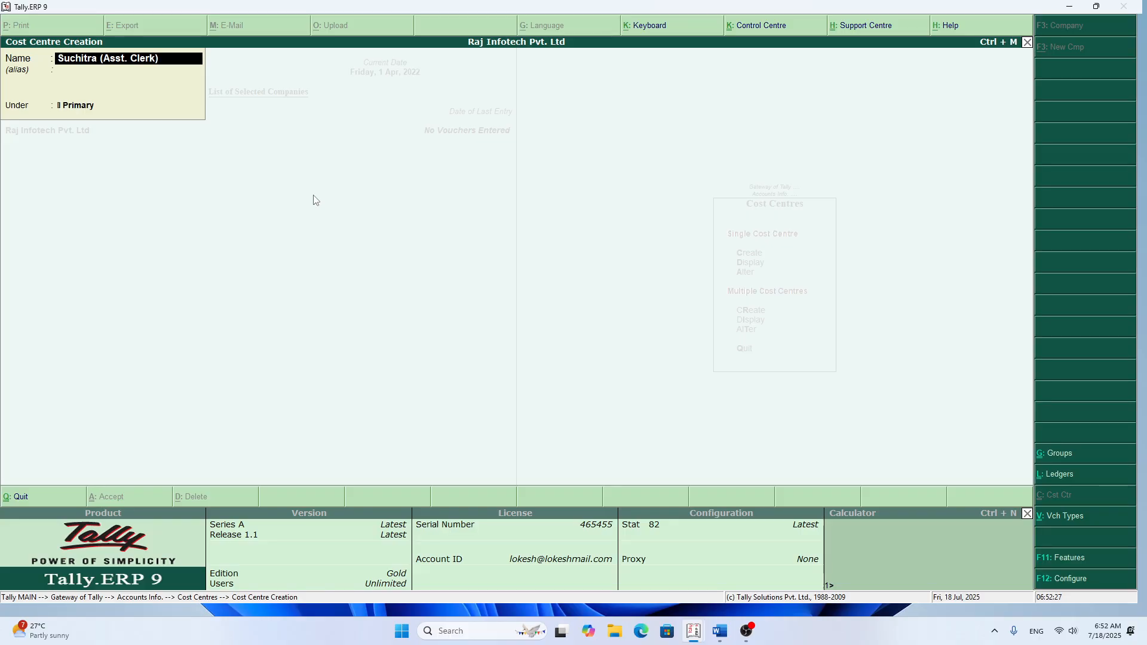
{"action": "type", "text": ") - 19000"}
{"action": "key", "text": "Return"}
{"action": "key", "text": "Return"}
{"action": "key", "text": "Return"}
{"action": "key", "text": "Return"}
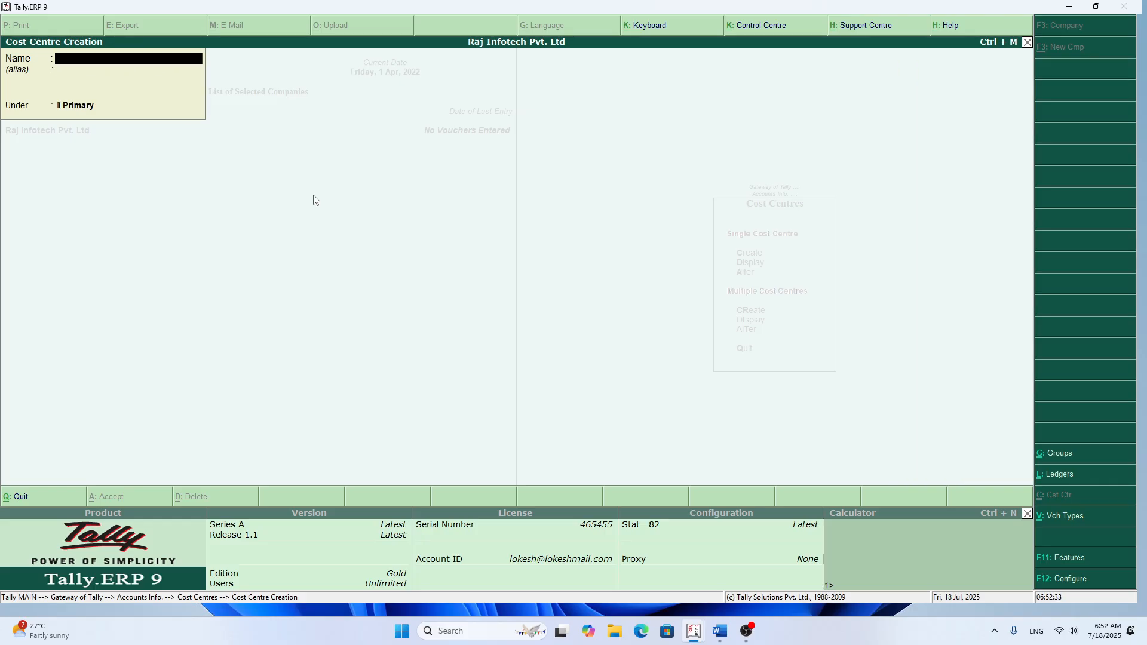
Step: Create a cost centre under Primary named with the office attendant's name followed by "(Office Attendant-12000"
{"action": "type", "text": "Ganesh (Office Atten"}
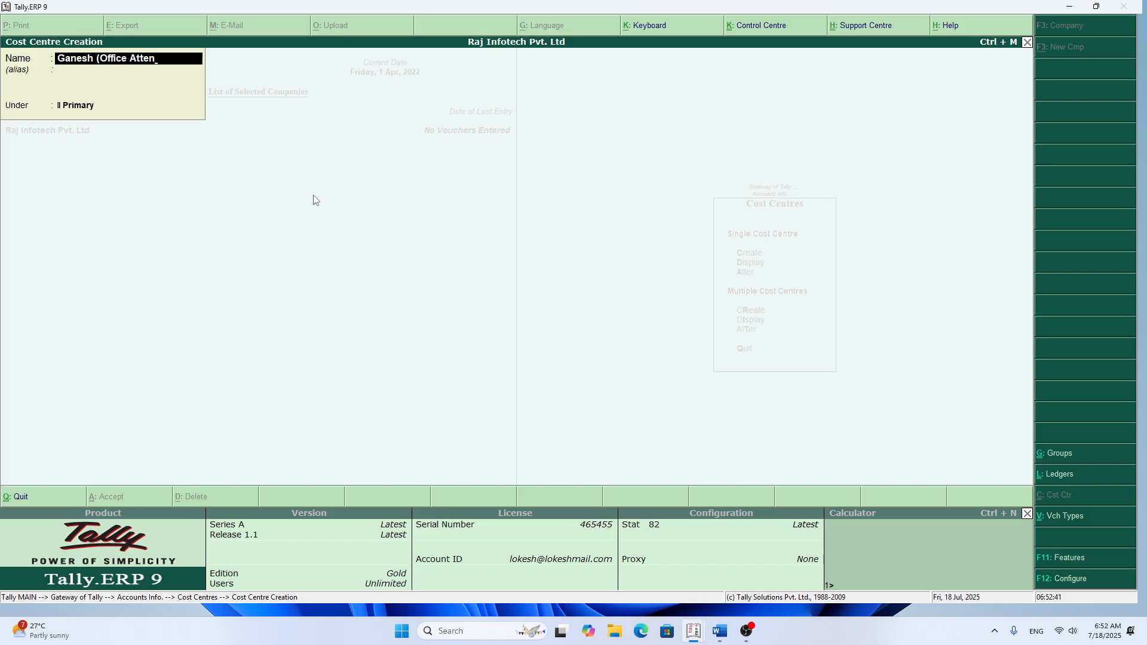
{"action": "type", "text": "dant"}
{"action": "type", "text": "-12000"}
{"action": "key", "text": "Return"}
{"action": "key", "text": "Return"}
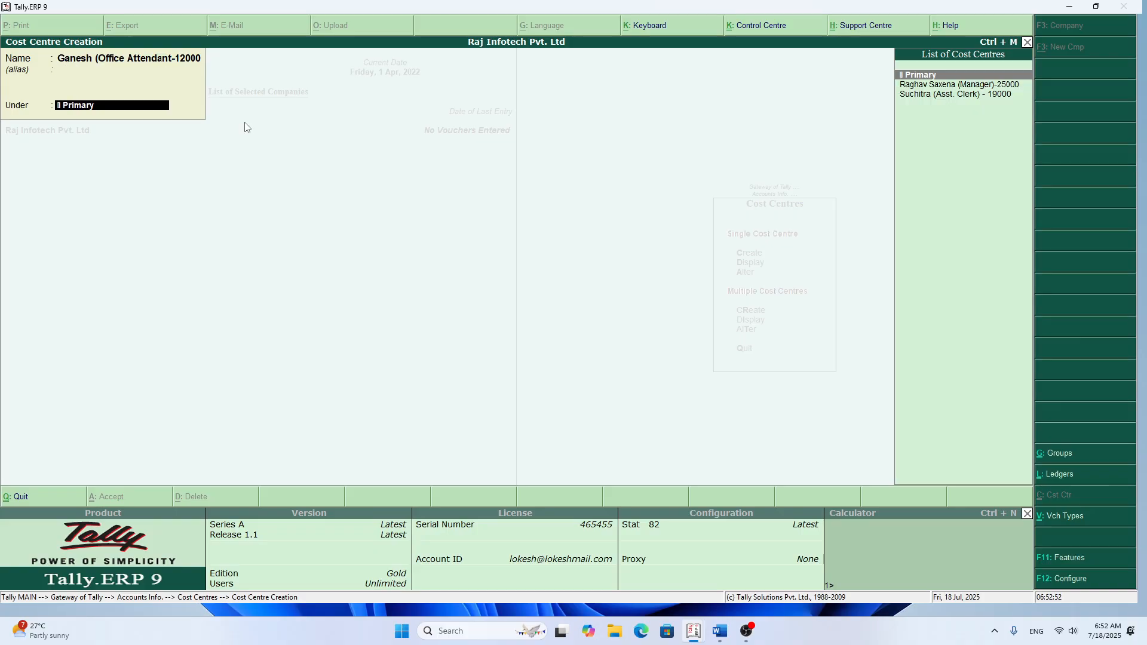
{"action": "key", "text": "Return"}
{"action": "key", "text": "Return"}
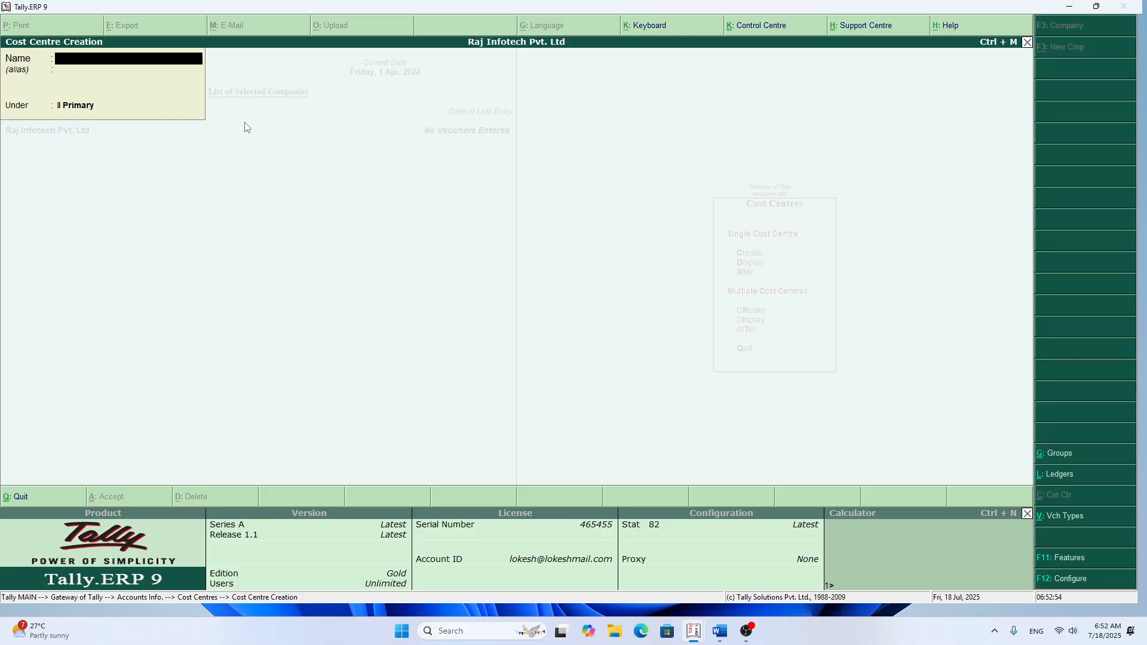
Step: Display multiple cost centres for All Items to check the created entries, and return to the Gateway of Tally
{"action": "key", "text": "Escape"}
{"action": "key", "text": "Escape"}
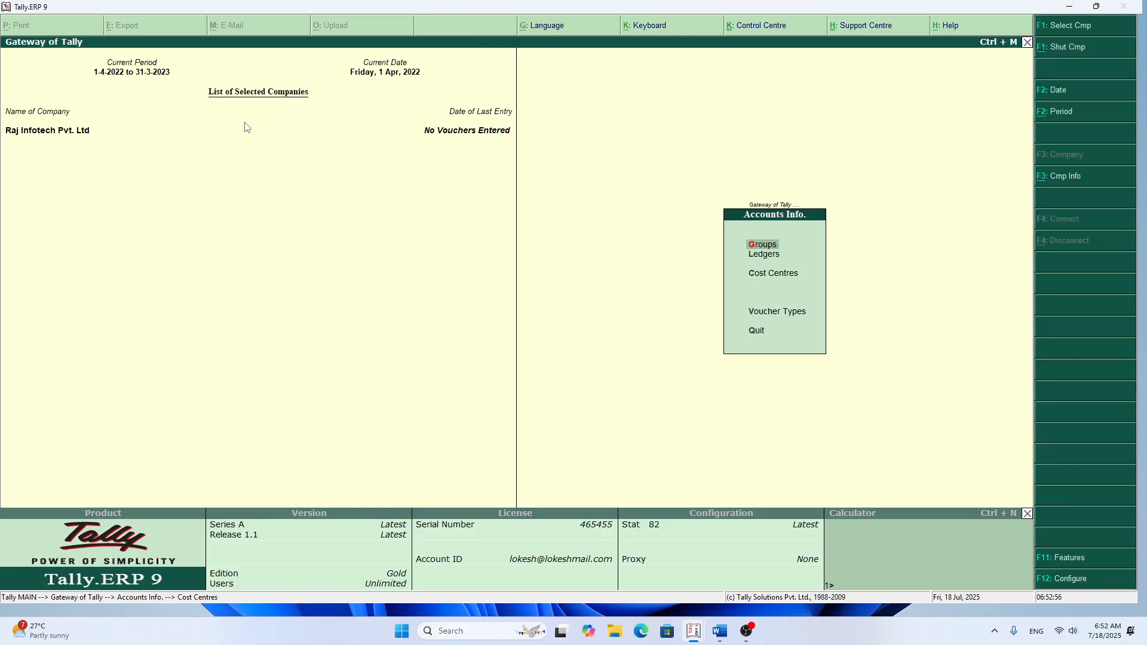
{"action": "key", "text": "Down"}
{"action": "key", "text": "Down"}
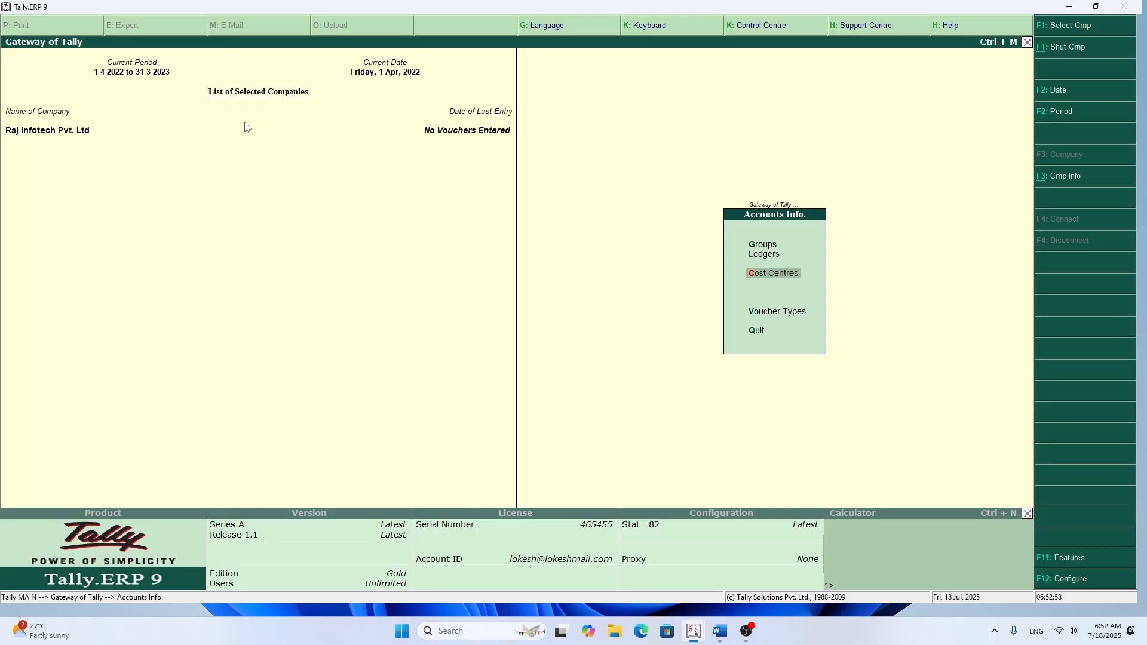
{"action": "key", "text": "Return"}
{"action": "key", "text": "Down"}
{"action": "key", "text": "Down"}
{"action": "key", "text": "Down"}
{"action": "key", "text": "Down"}
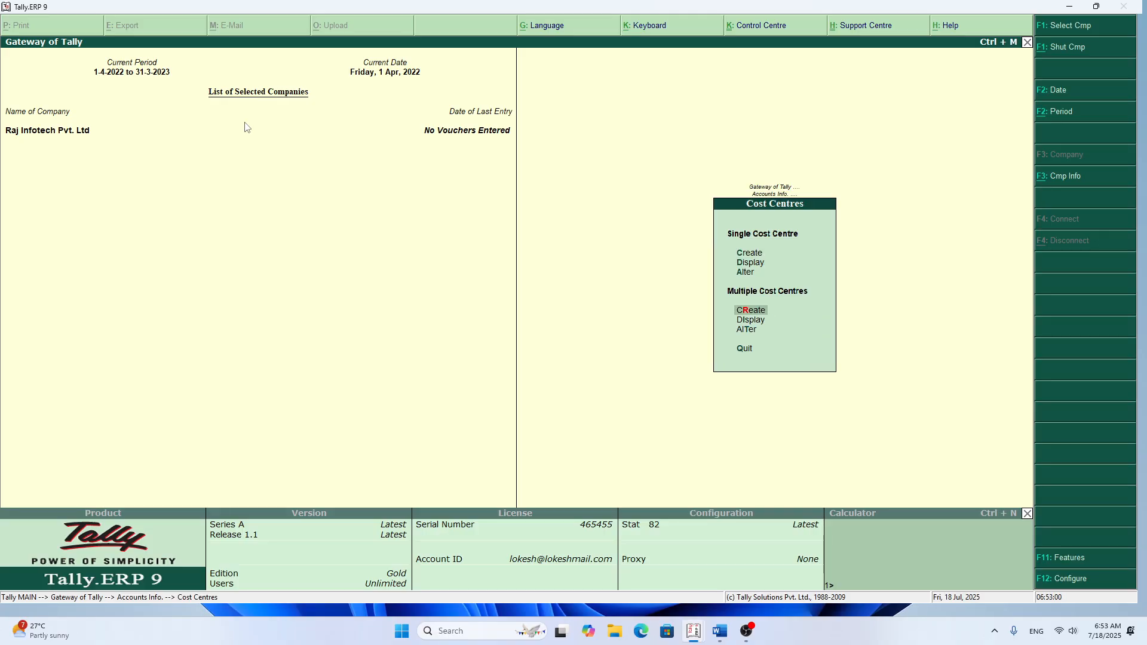
{"action": "key", "text": "Return"}
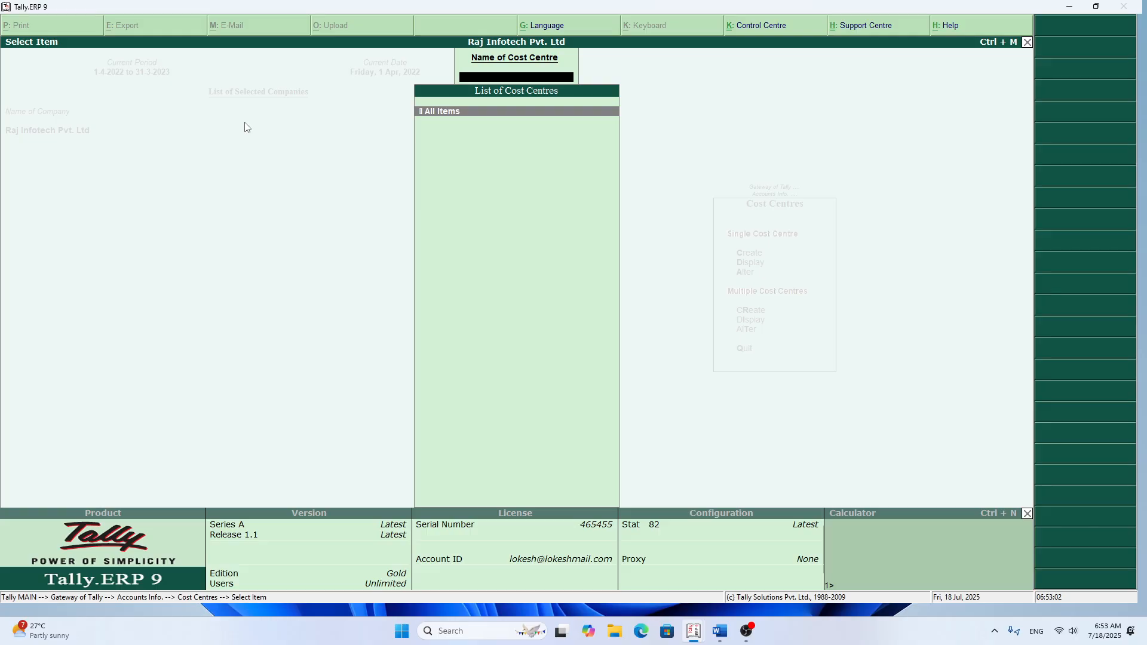
{"action": "key", "text": "Return"}
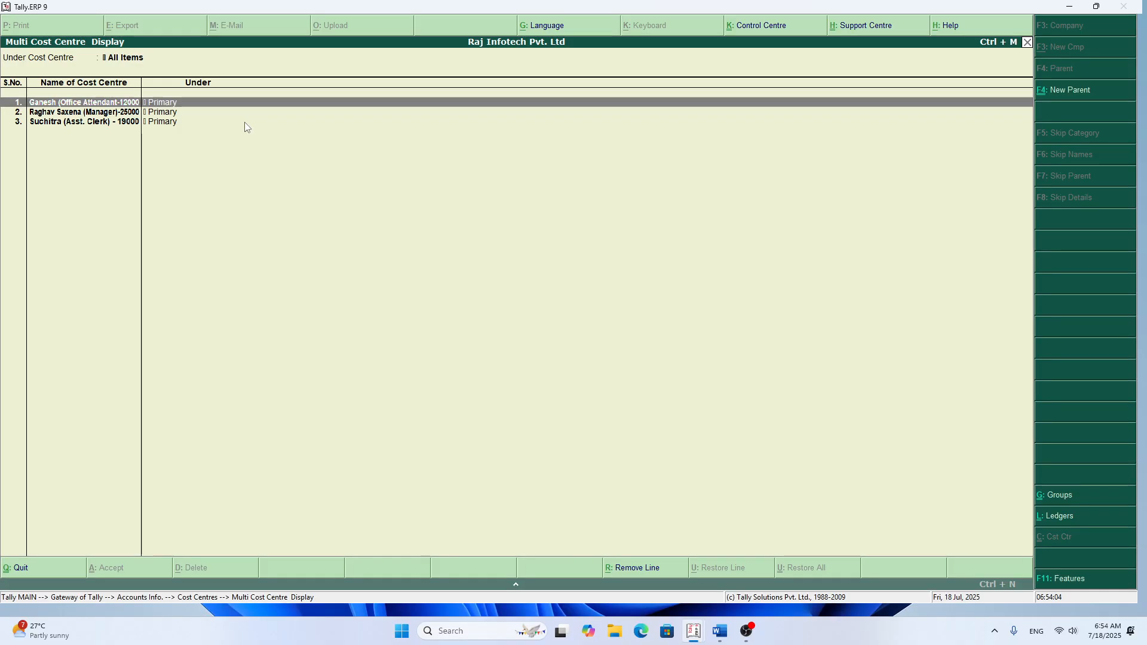
{"action": "key", "text": "Escape"}
{"action": "key", "text": "Escape"}
{"action": "key", "text": "Escape"}
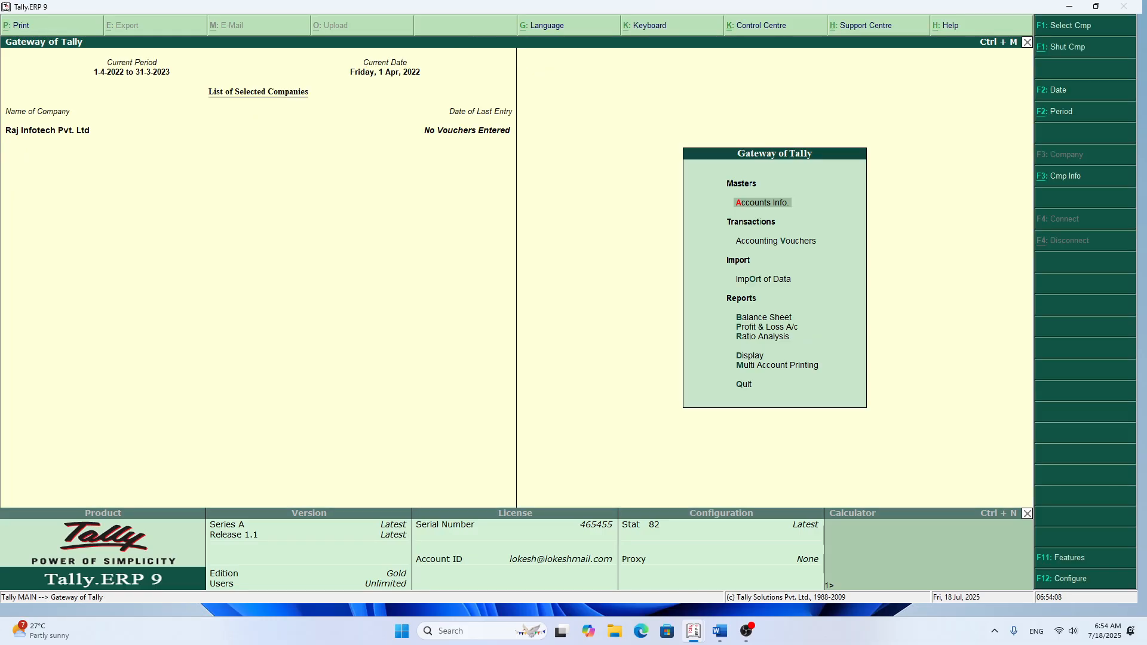
Step: Switch to the Word document TALLY FOR 20, maximize it, and review the staff salaries in entry 16 of the exercise table
{"action": "left_click", "coordinate": [720, 631]}
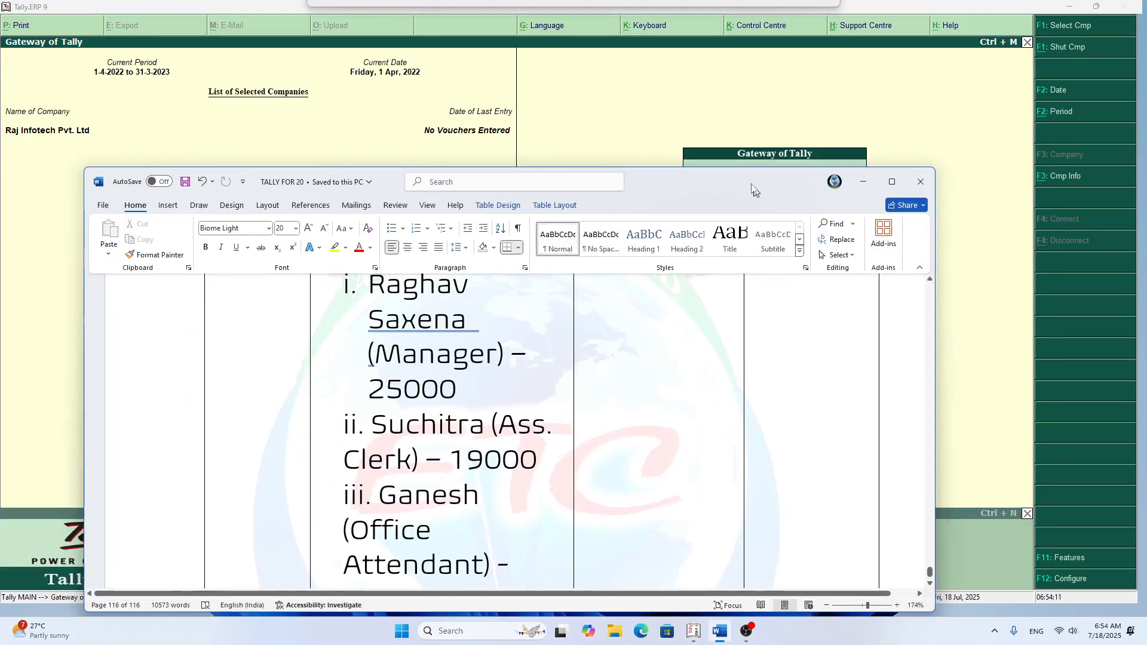
{"action": "left_click_drag", "start_coordinate": [753, 190], "coordinate": [728, 156]}
{"action": "scroll", "coordinate": [564, 367], "scroll_direction": "up", "scroll_amount": 2}
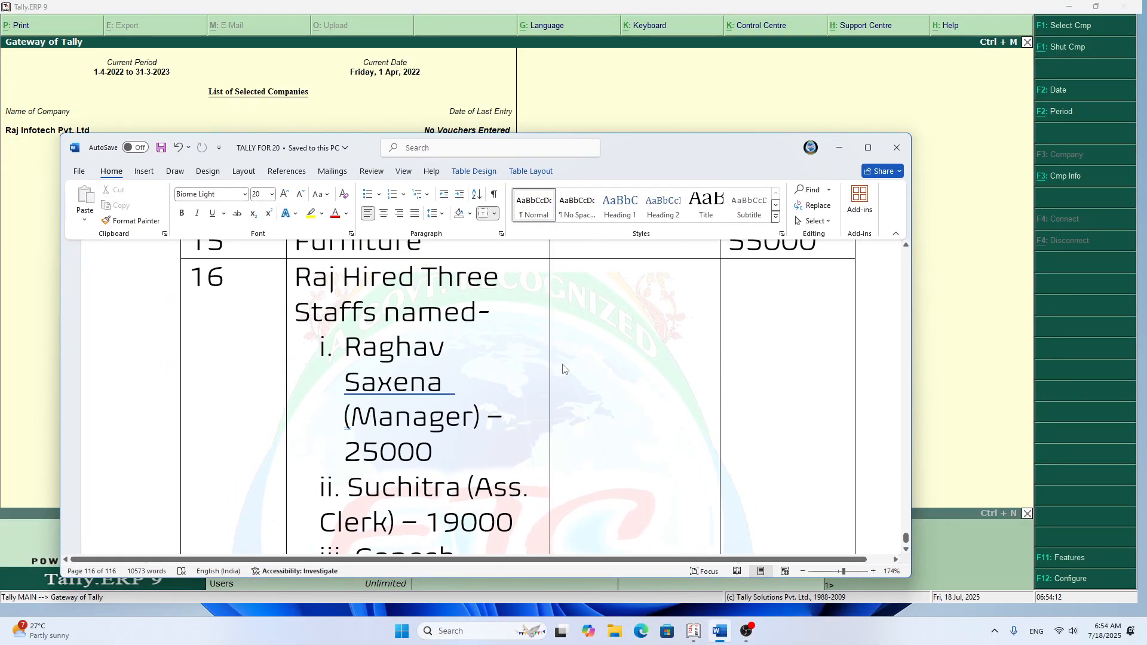
{"action": "scroll", "coordinate": [564, 368], "scroll_direction": "down", "scroll_amount": 1}
{"action": "scroll", "coordinate": [564, 367], "scroll_direction": "up", "scroll_amount": 1}
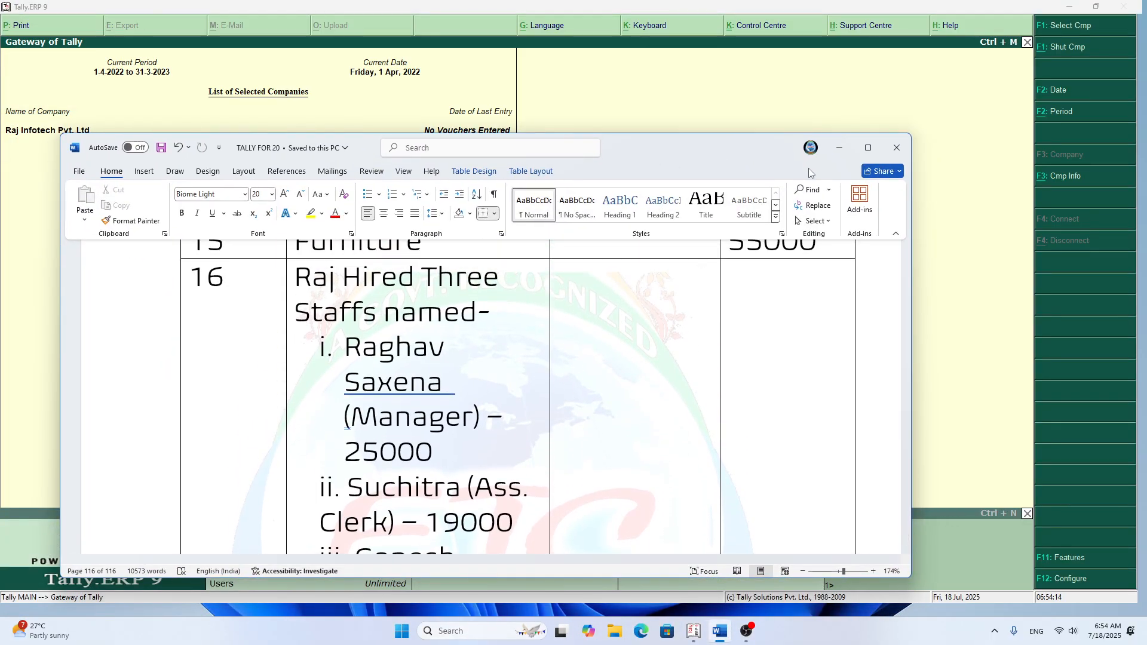
{"action": "left_click", "coordinate": [868, 149]}
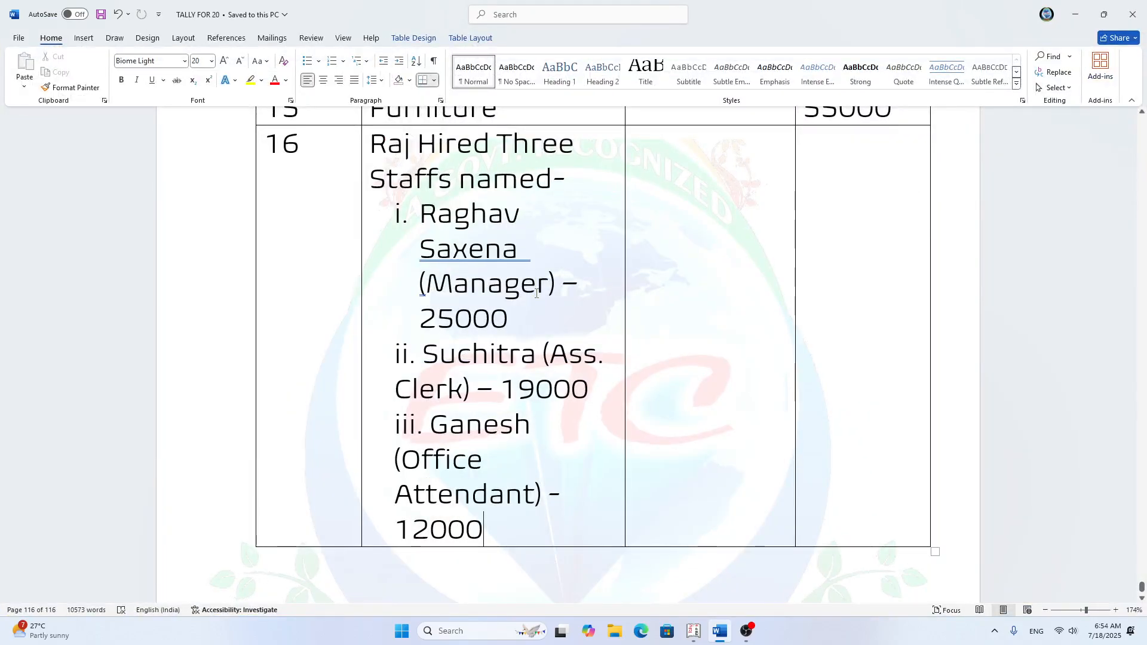
{"action": "scroll", "coordinate": [534, 294], "scroll_direction": "up", "scroll_amount": 1}
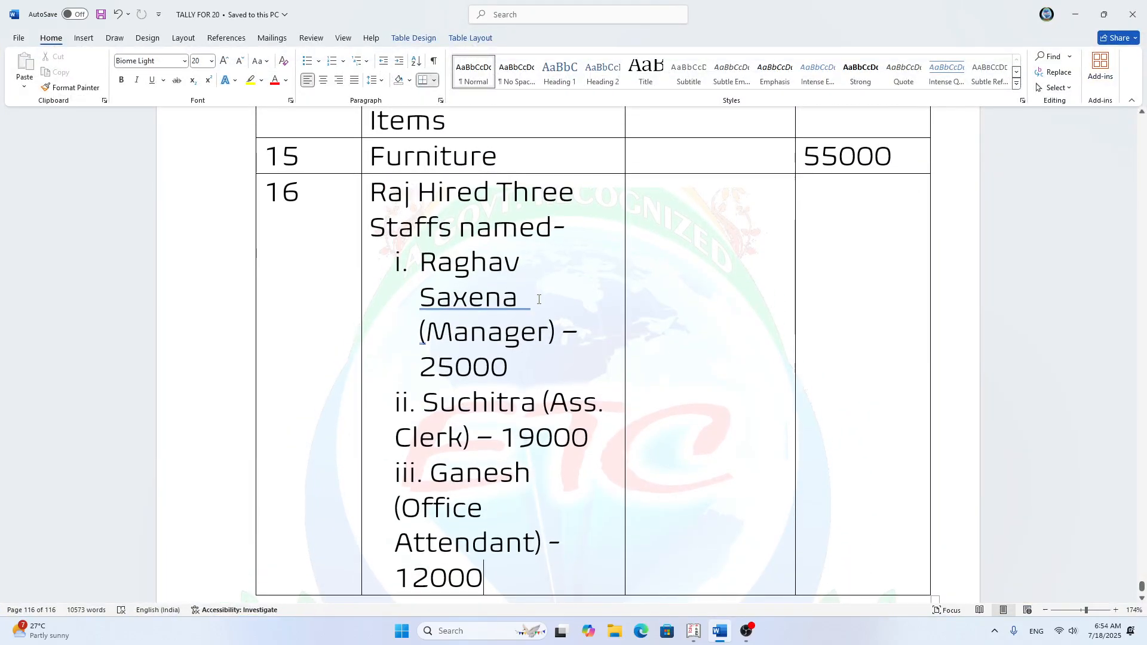